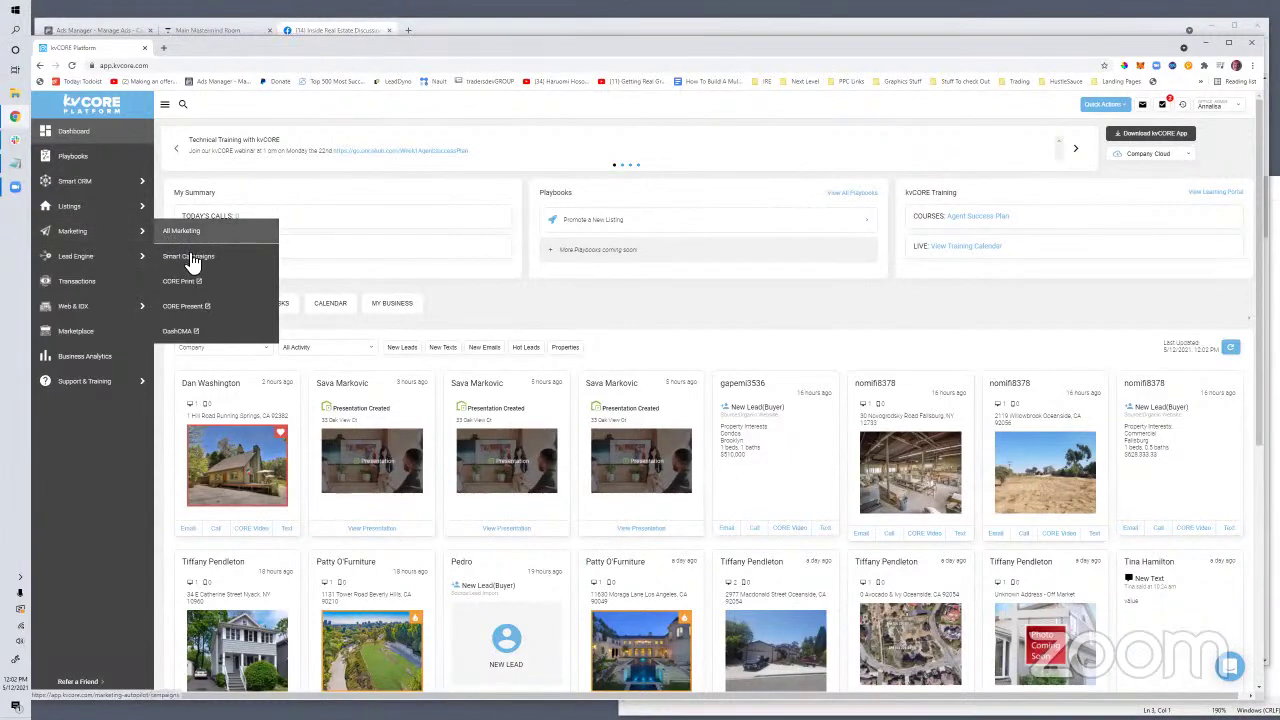
# Open the Smart Campaigns list and begin adding a new campaign.
pyautogui.click(189, 257)
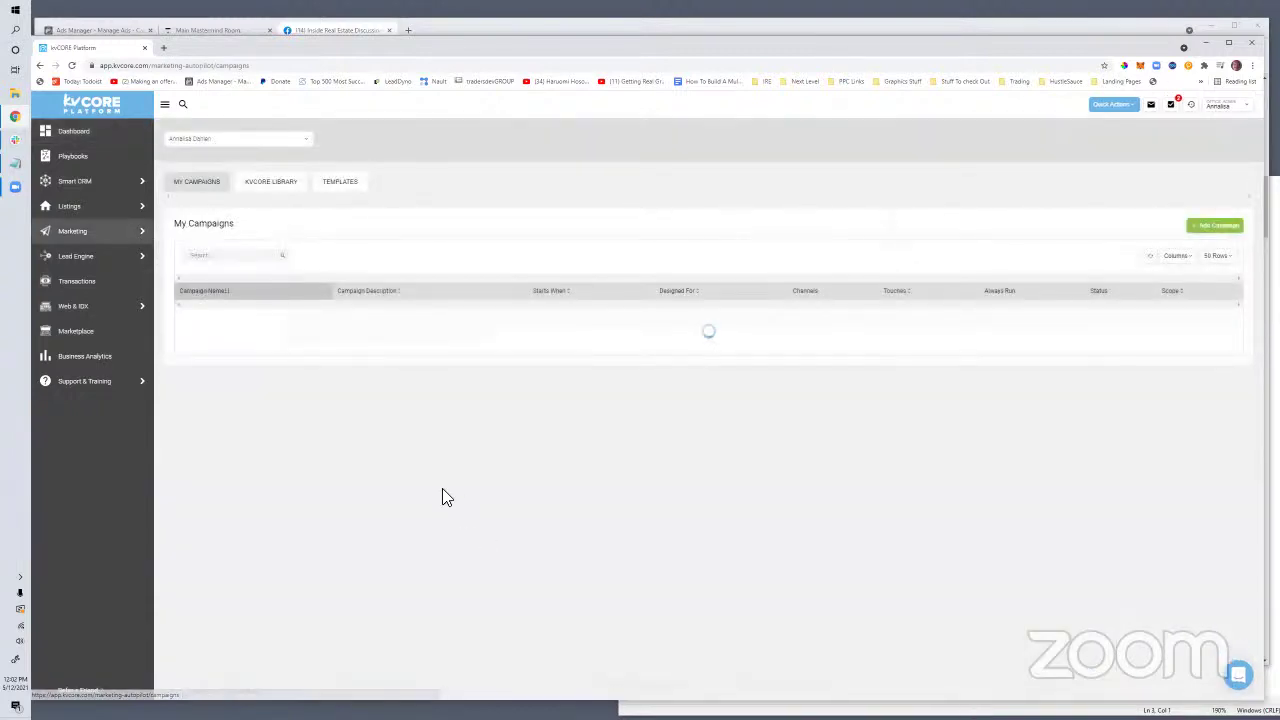
pyautogui.moveTo(100, 256)
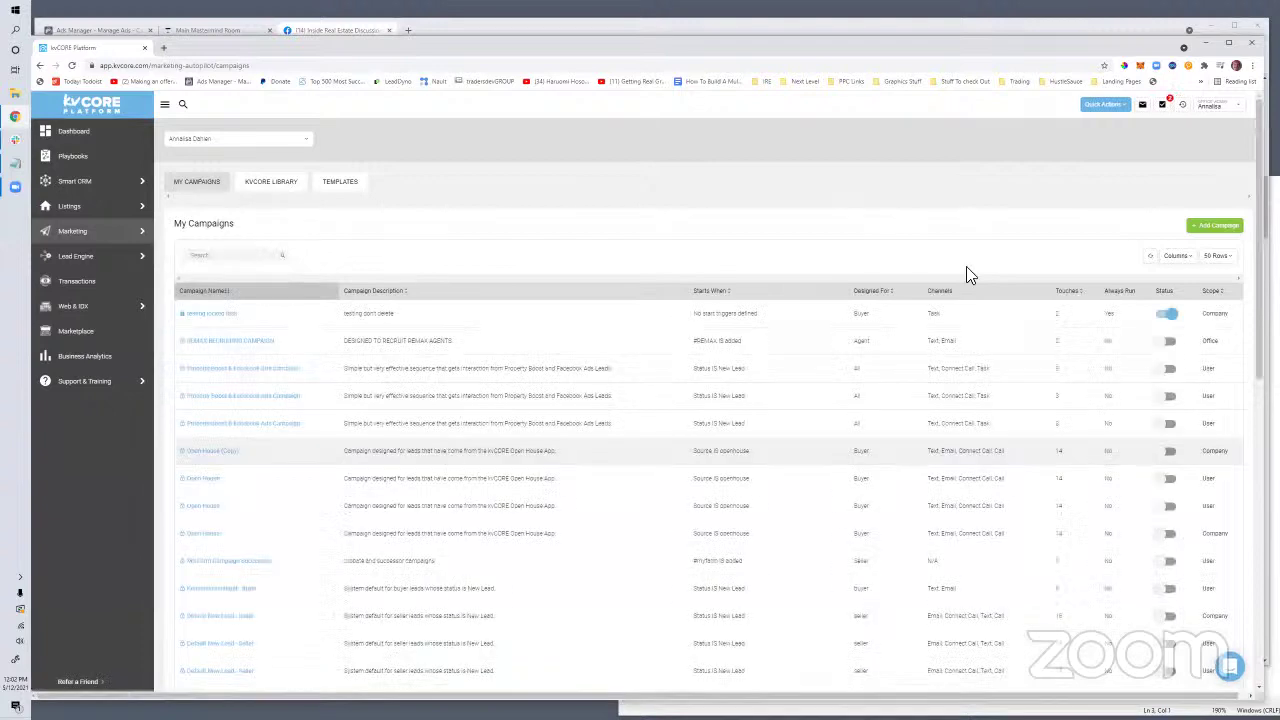
pyautogui.click(1216, 225)
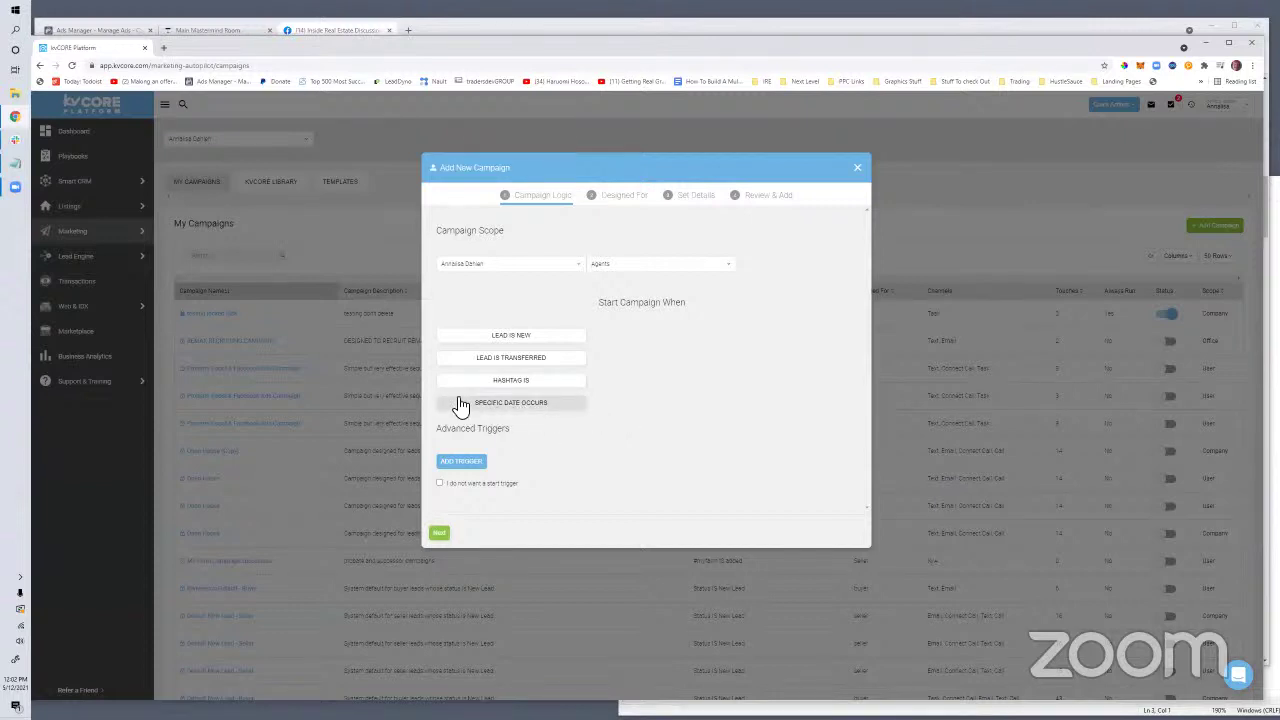
# Set the new campaign to start when a specific date occurs, with Birthday as the date type.
pyautogui.click(531, 407)
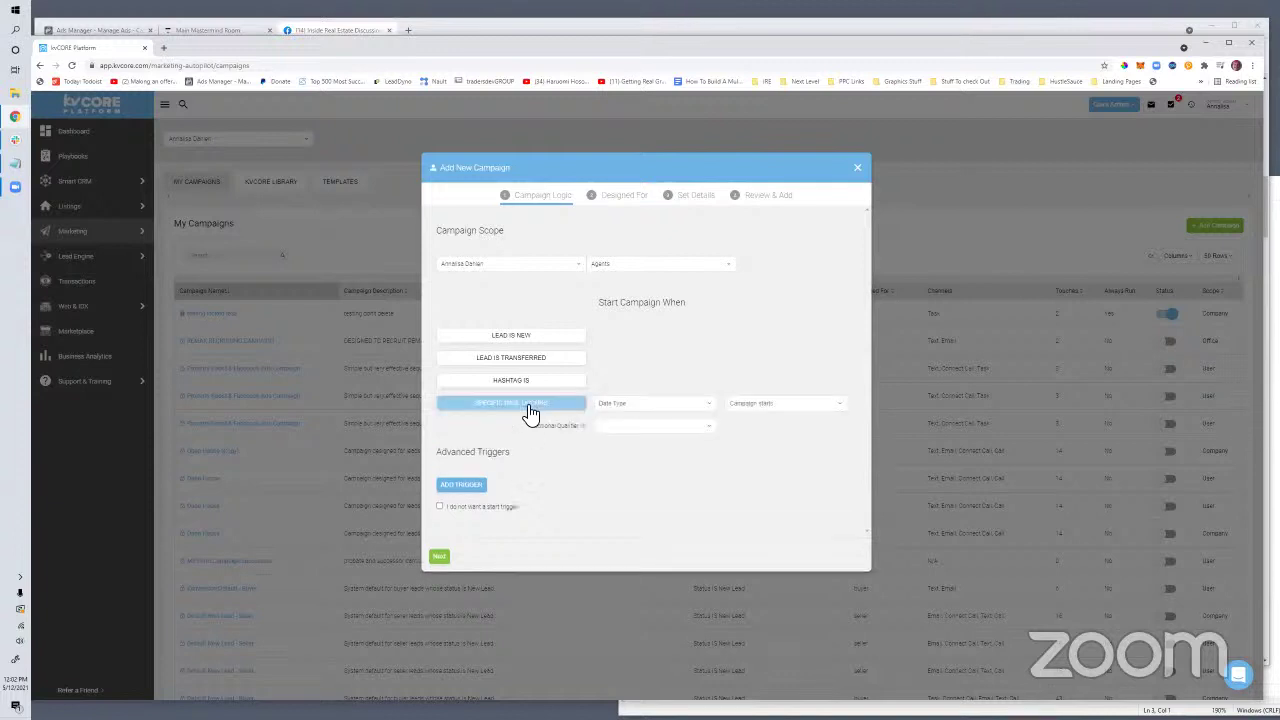
pyautogui.click(605, 404)
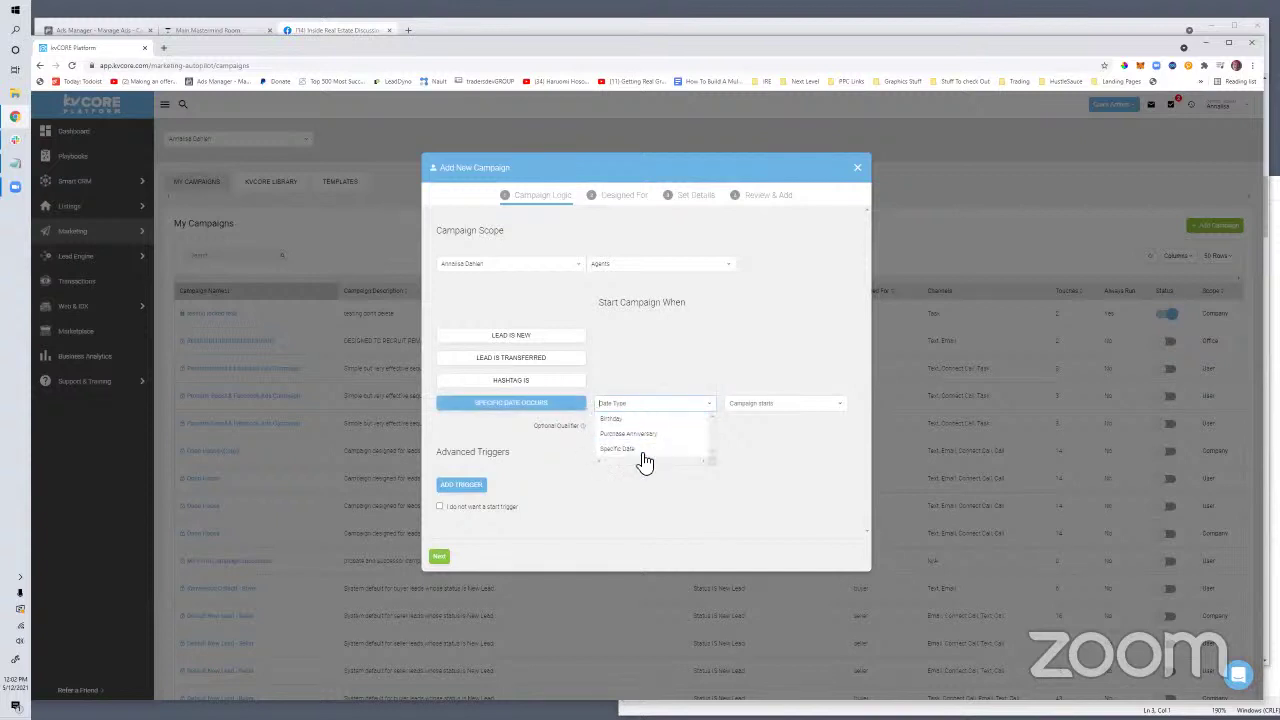
pyautogui.click(704, 370)
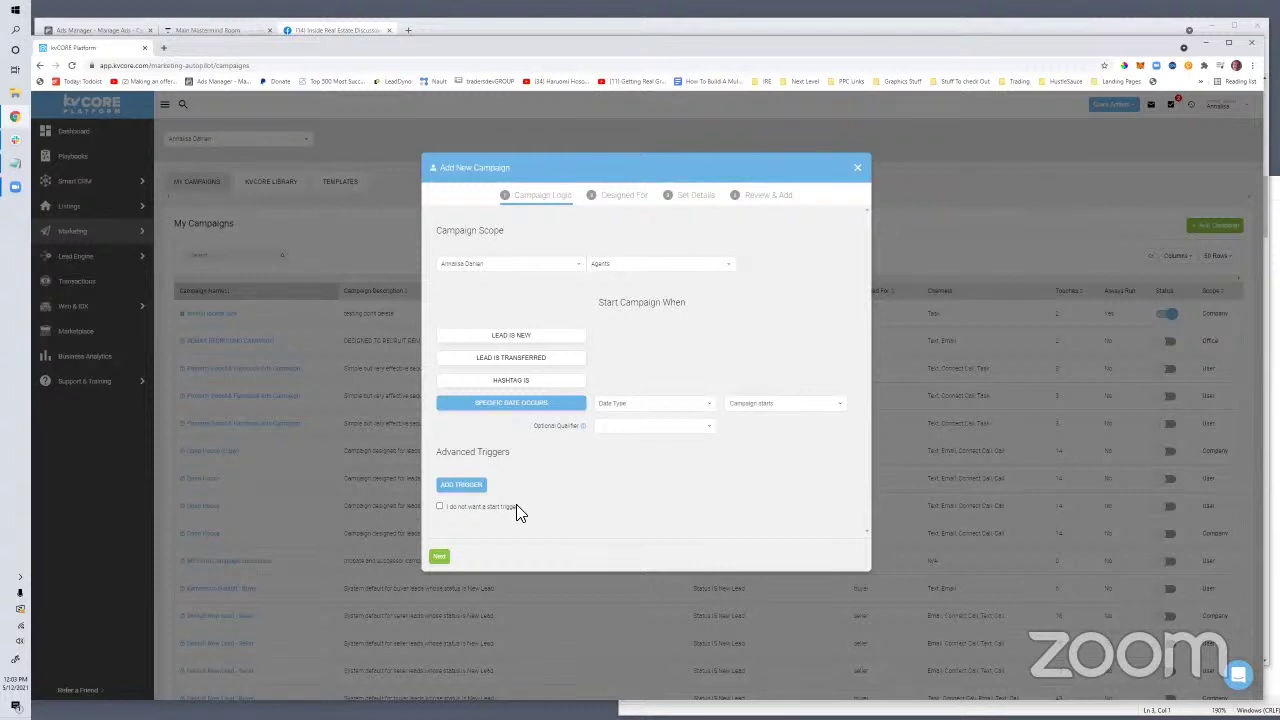
pyautogui.click(627, 408)
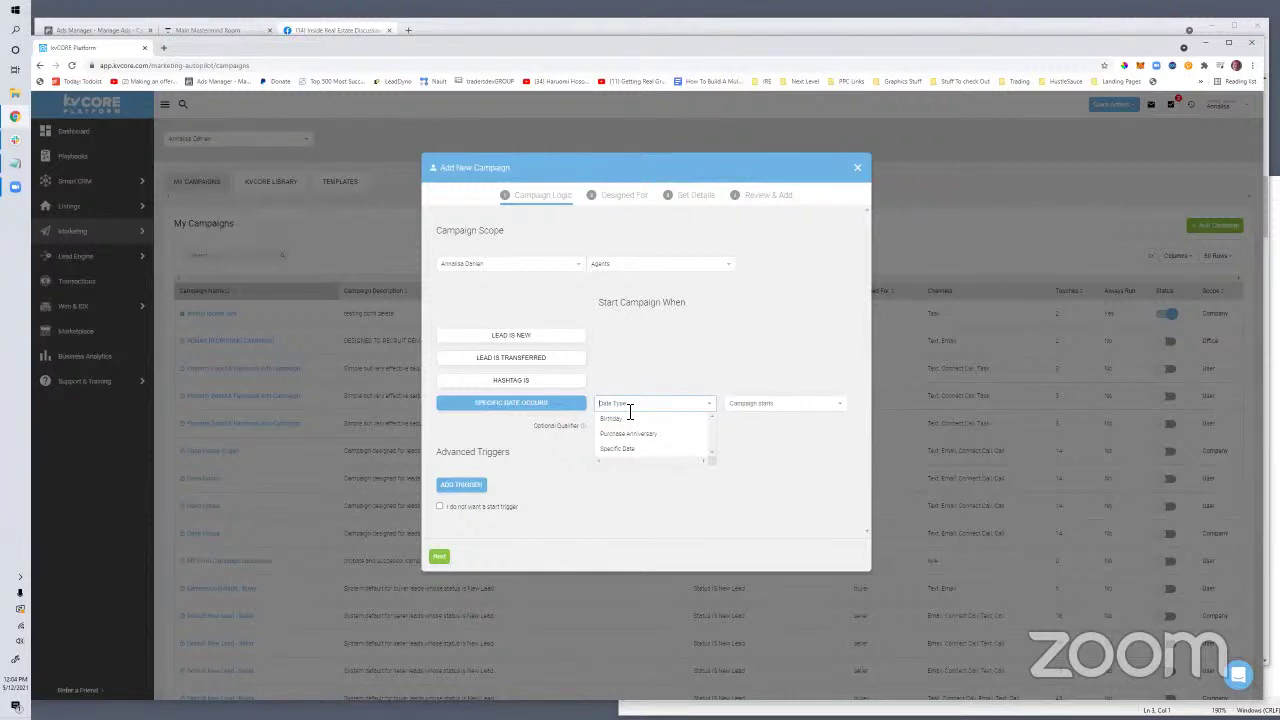
pyautogui.click(616, 418)
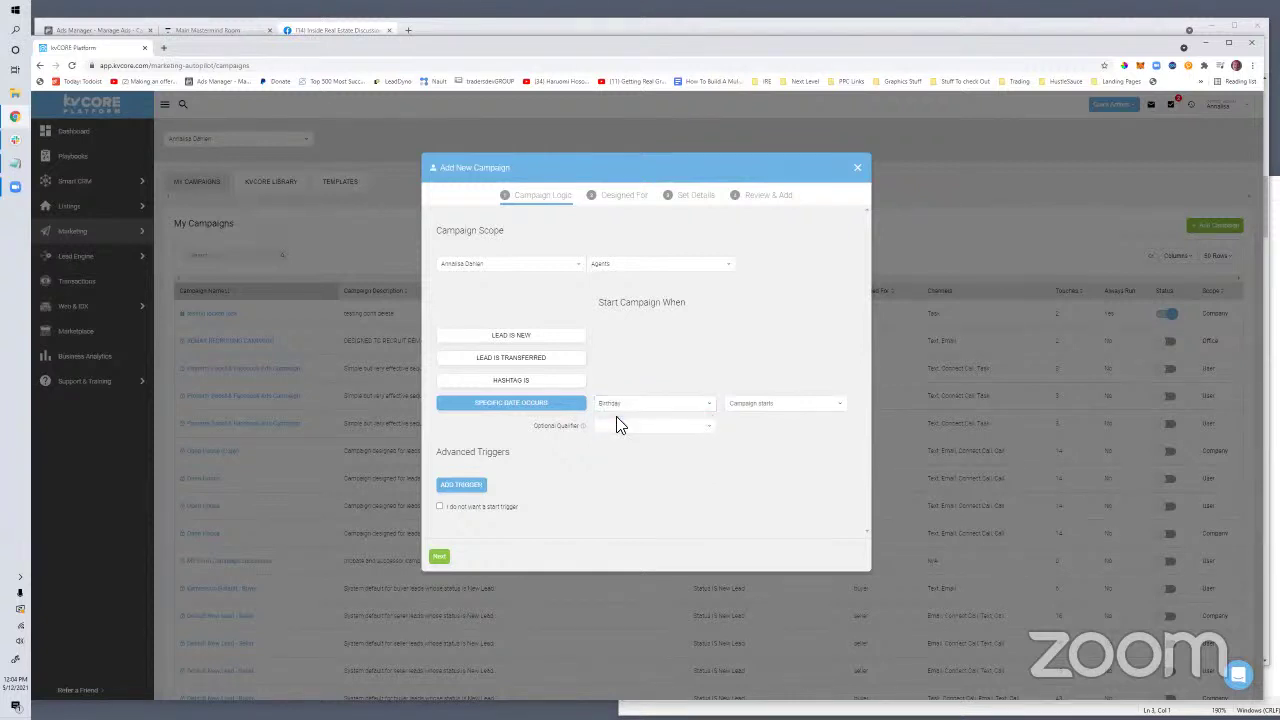
pyautogui.click(628, 405)
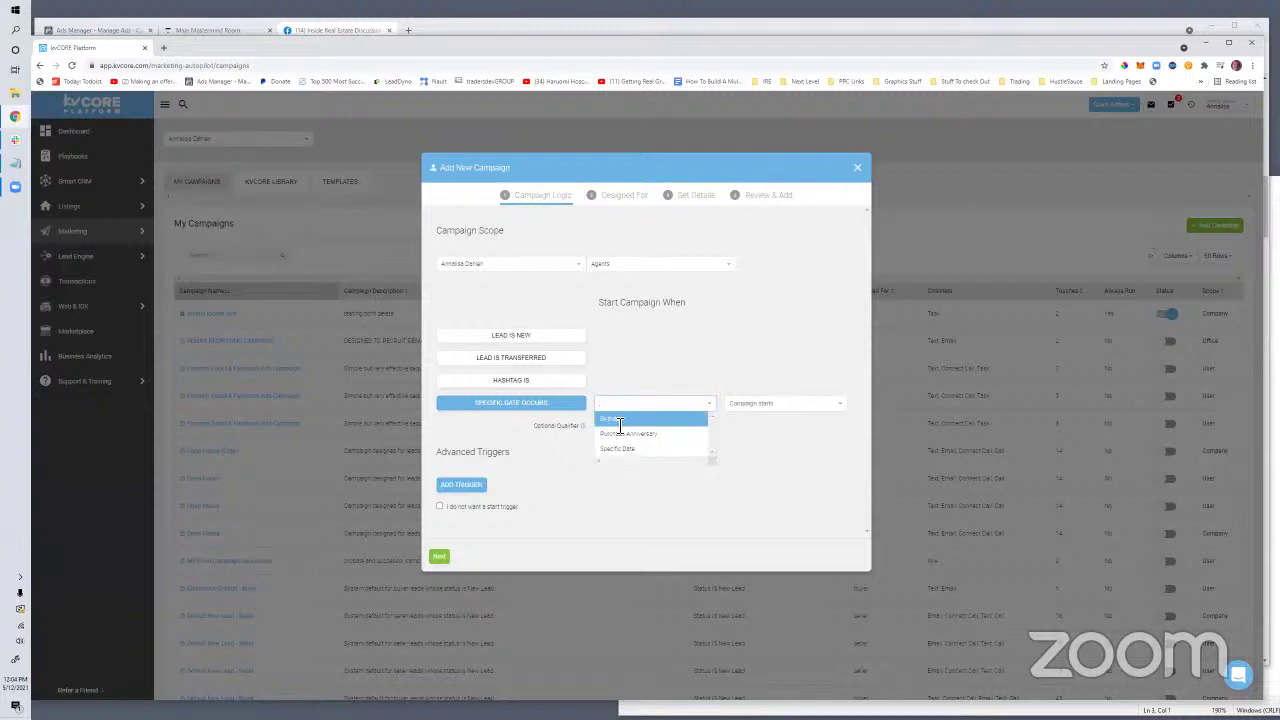
pyautogui.click(620, 420)
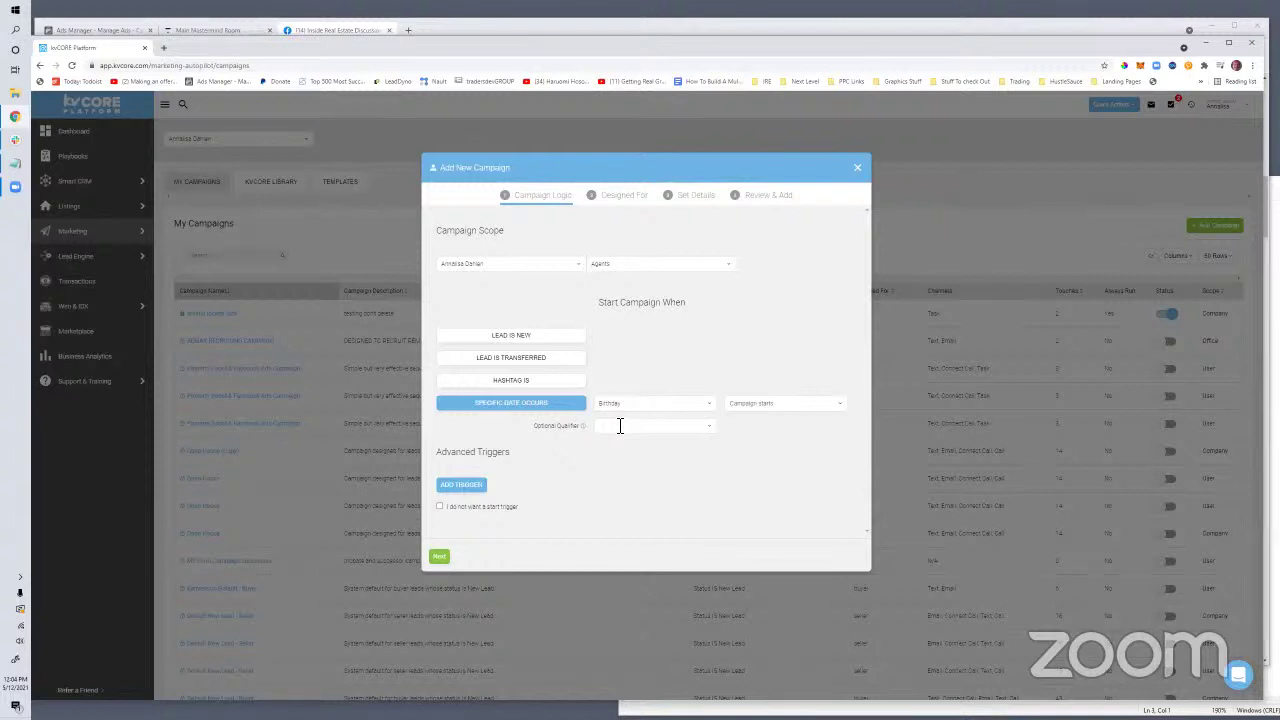
# Set the birthday trigger to start the campaign 7 days before the date.
pyautogui.click(750, 402)
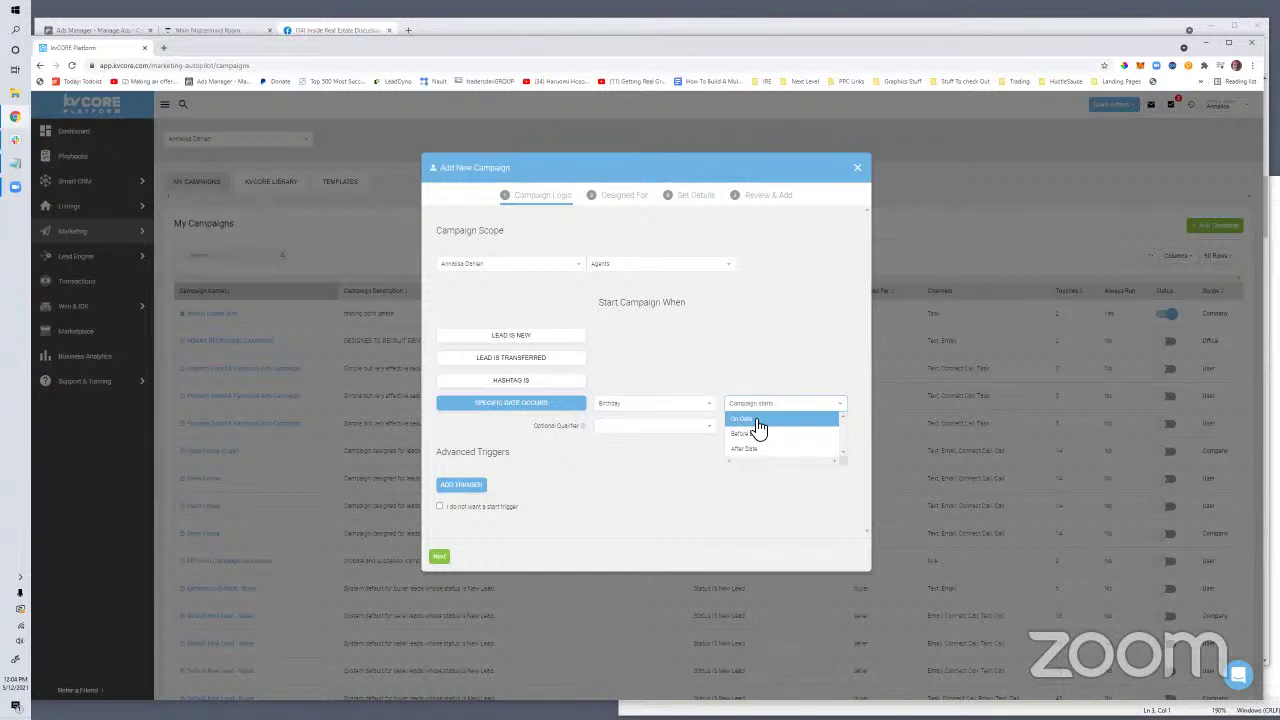
pyautogui.click(751, 447)
pyautogui.doubleClick(736, 428)
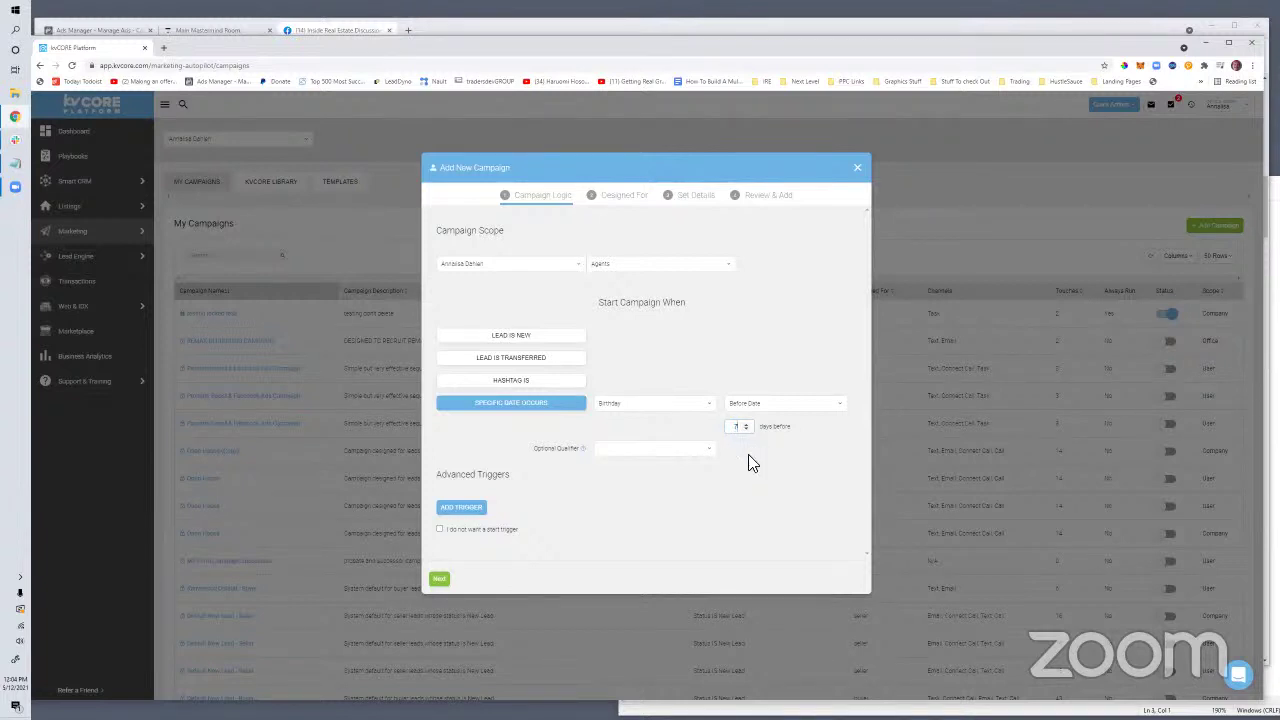
# Try an optional qualifier of Status IS NOT New Lead on the birthday trigger and clear it.
pyautogui.click(647, 489)
pyautogui.click(709, 451)
pyautogui.scroll(-5, 690, 480)
pyautogui.scroll(3, 640, 500)
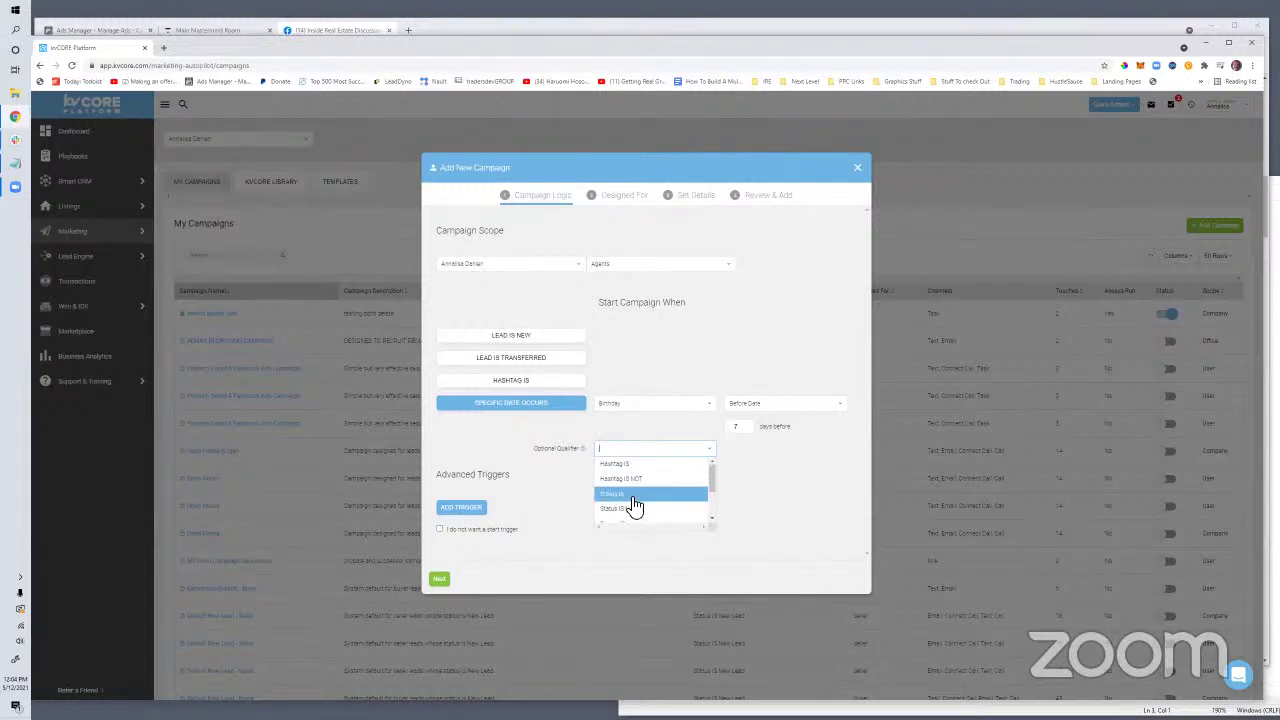
pyautogui.click(634, 509)
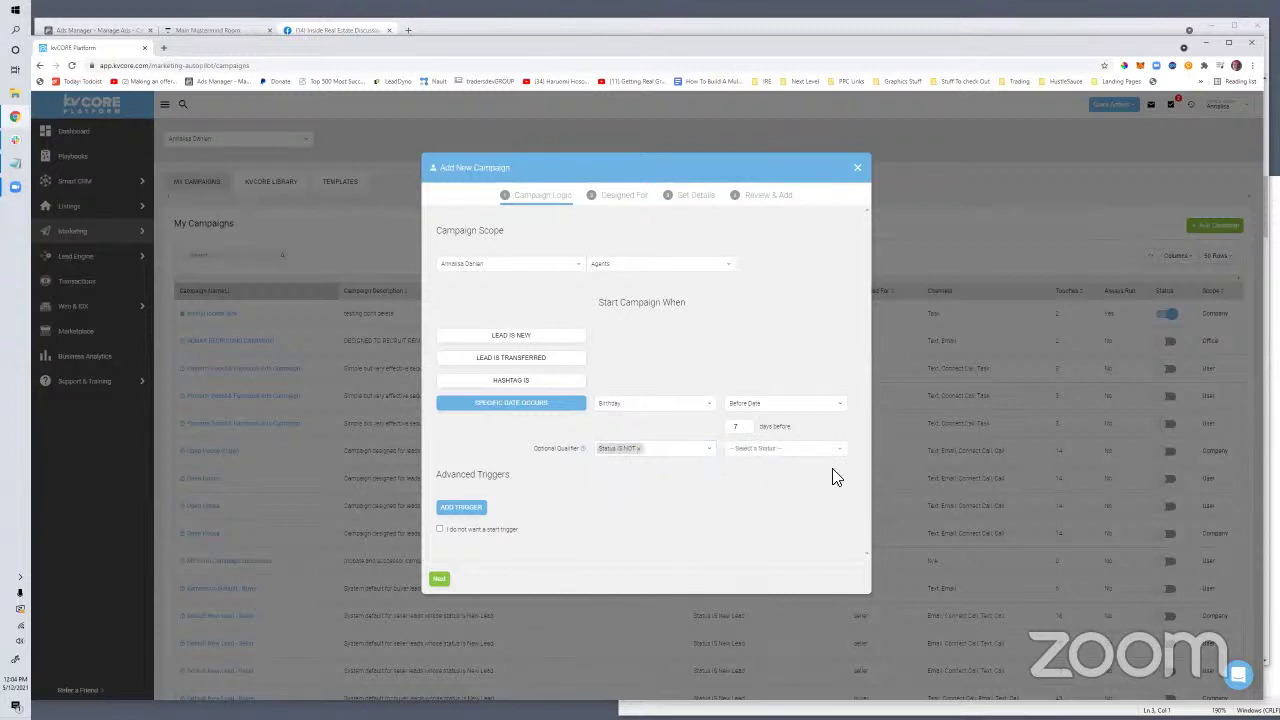
pyautogui.click(786, 455)
pyautogui.scroll(-2, 780, 490)
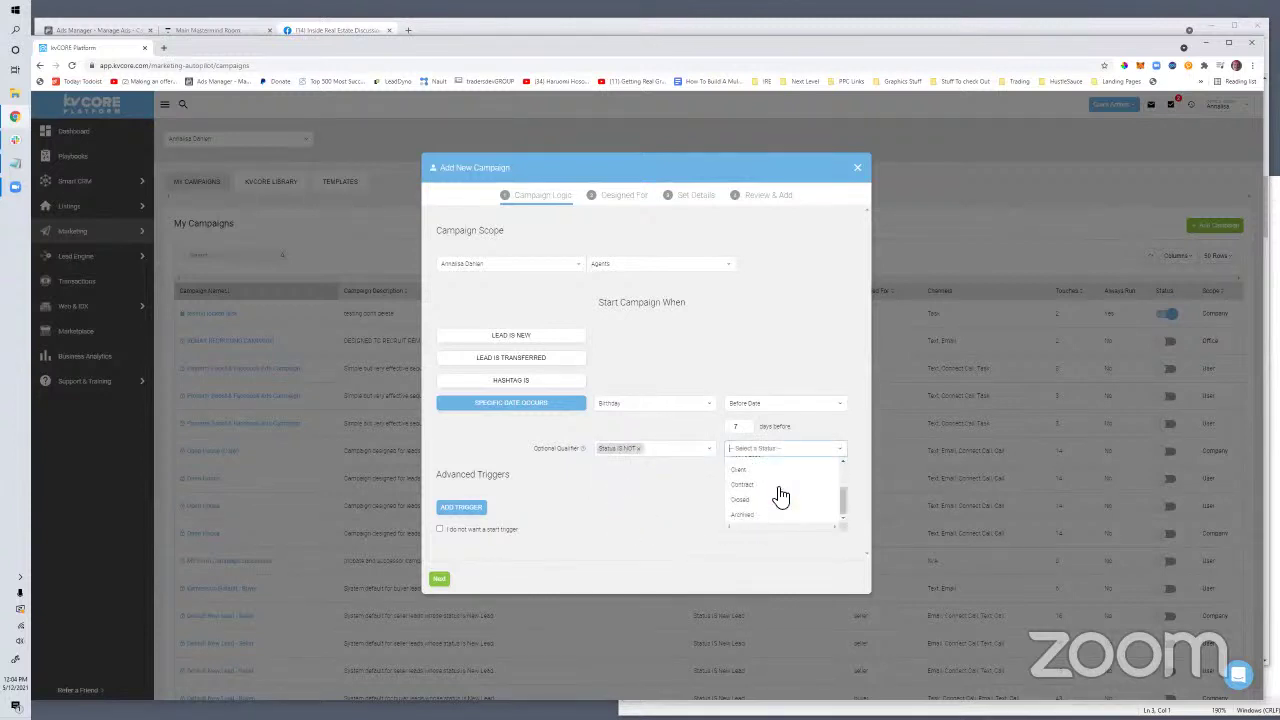
pyautogui.click(760, 490)
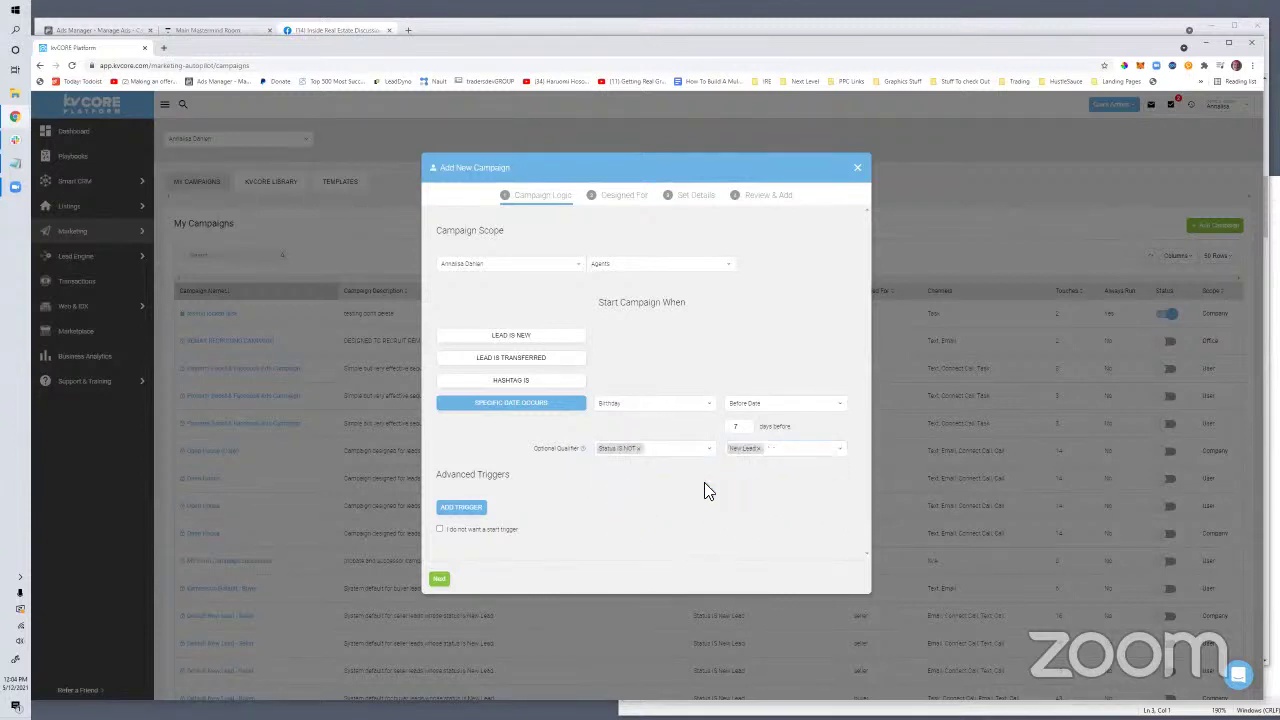
pyautogui.click(710, 450)
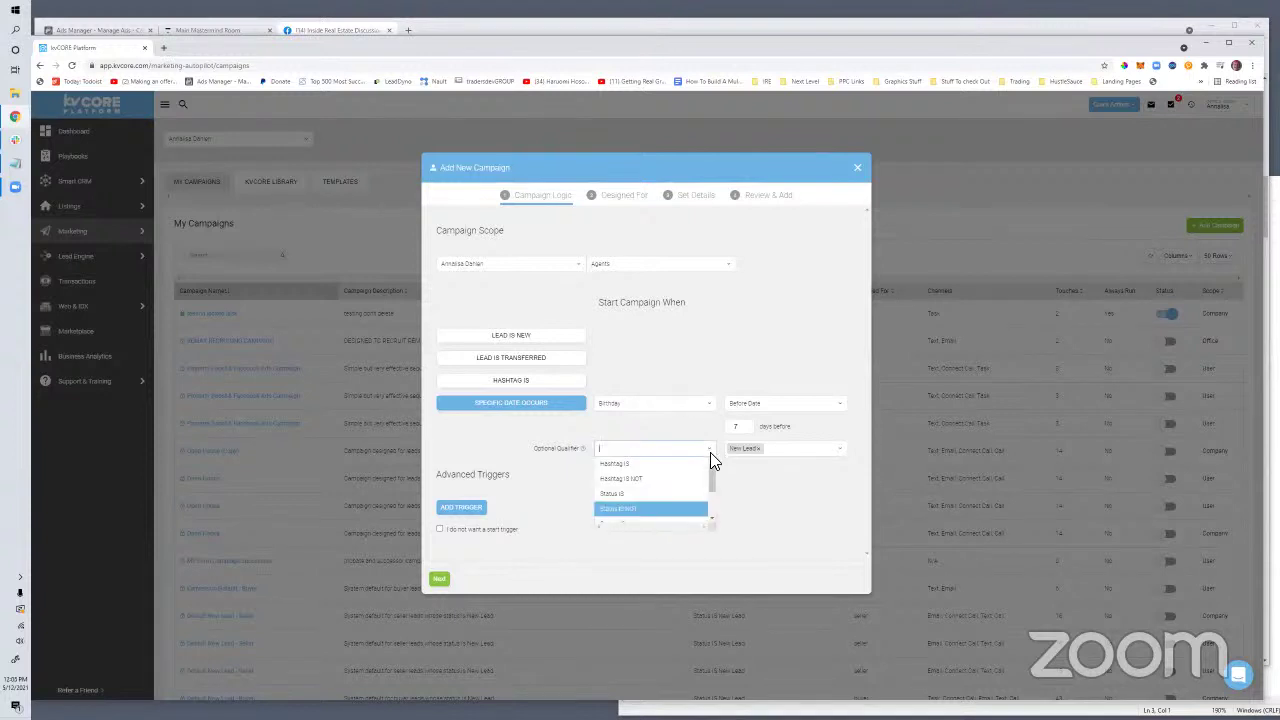
pyautogui.click(620, 508)
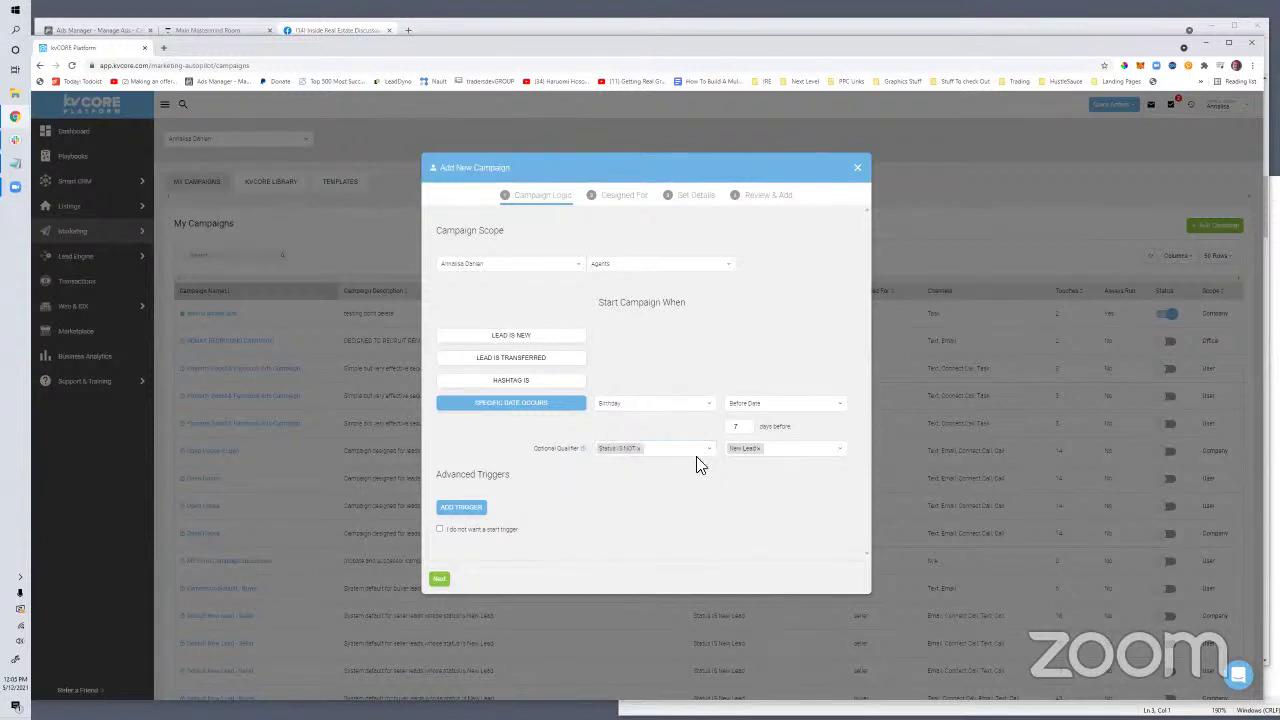
pyautogui.click(639, 448)
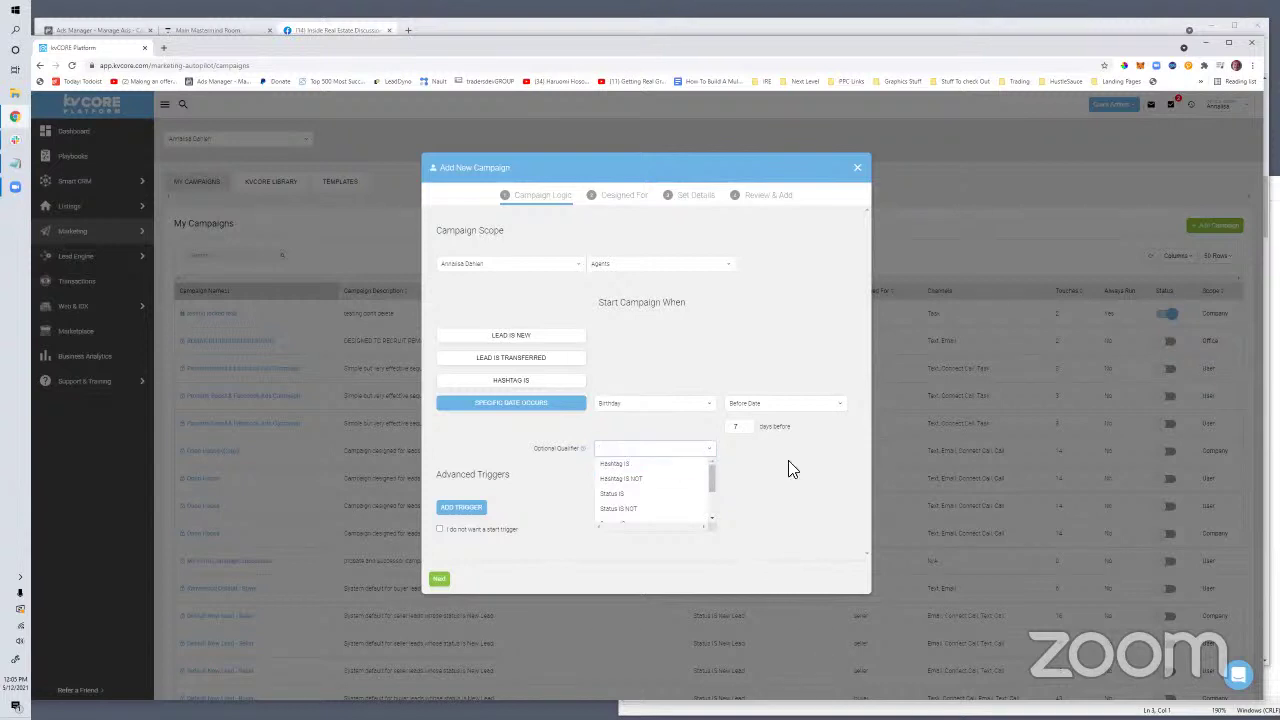
pyautogui.click(614, 488)
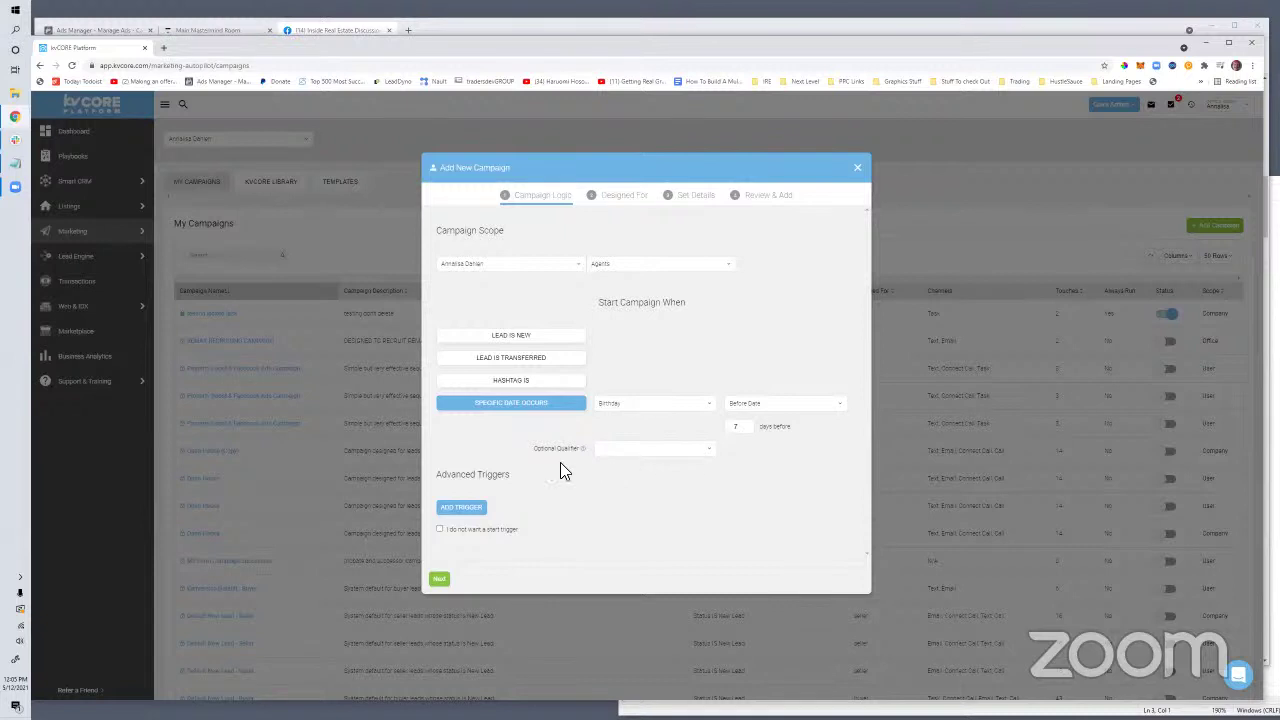
# Accept the campaign logic and design the campaign for all contact types.
pyautogui.click(439, 579)
pyautogui.click(648, 388)
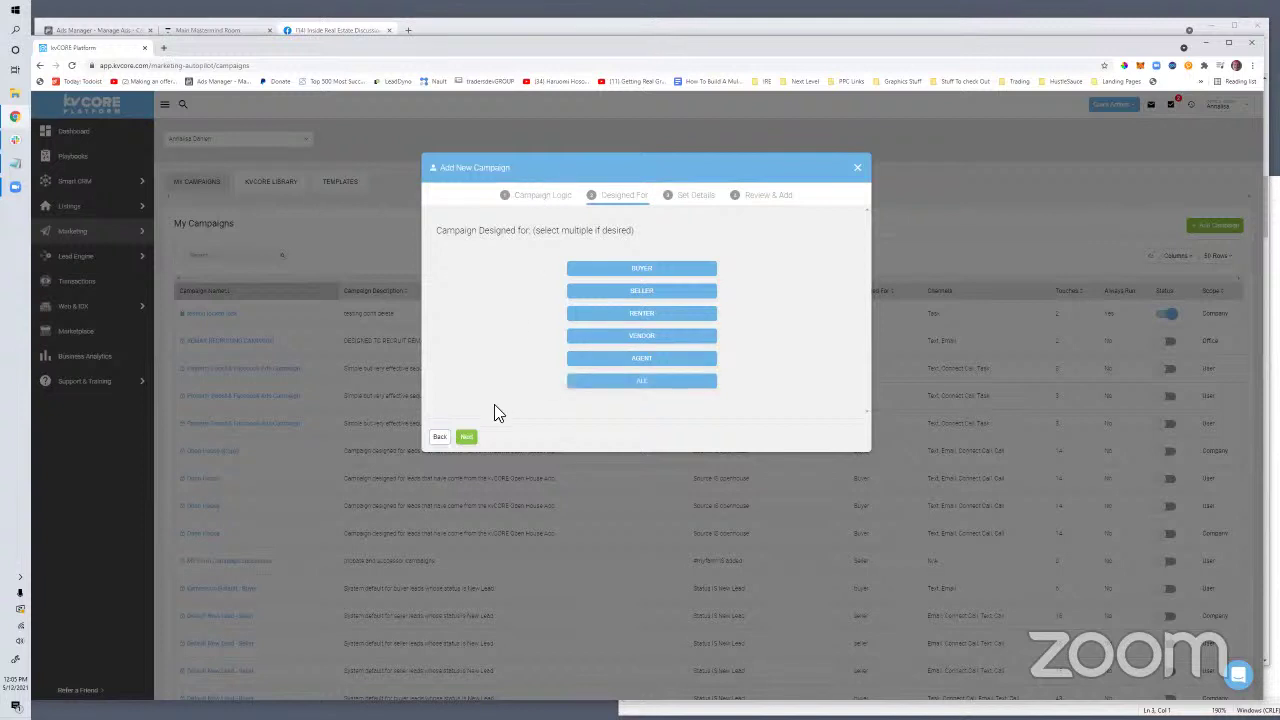
pyautogui.click(467, 438)
# Name the campaign "Happy Birthday Campaign" with description "Happy Birthday", keep Always Run on, and finish creating it.
pyautogui.click(488, 280)
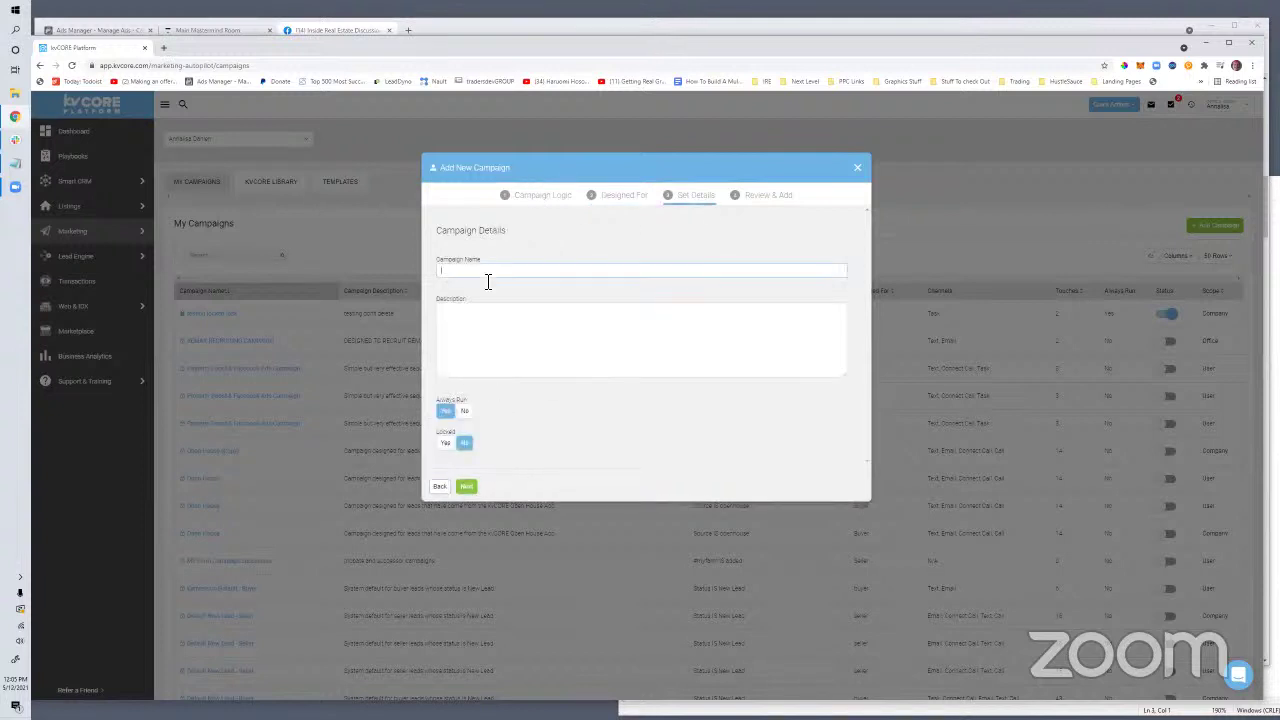
pyautogui.write('Happy Birthday Campaign')
pyautogui.press('Tab')
pyautogui.write('Happy Birthday')
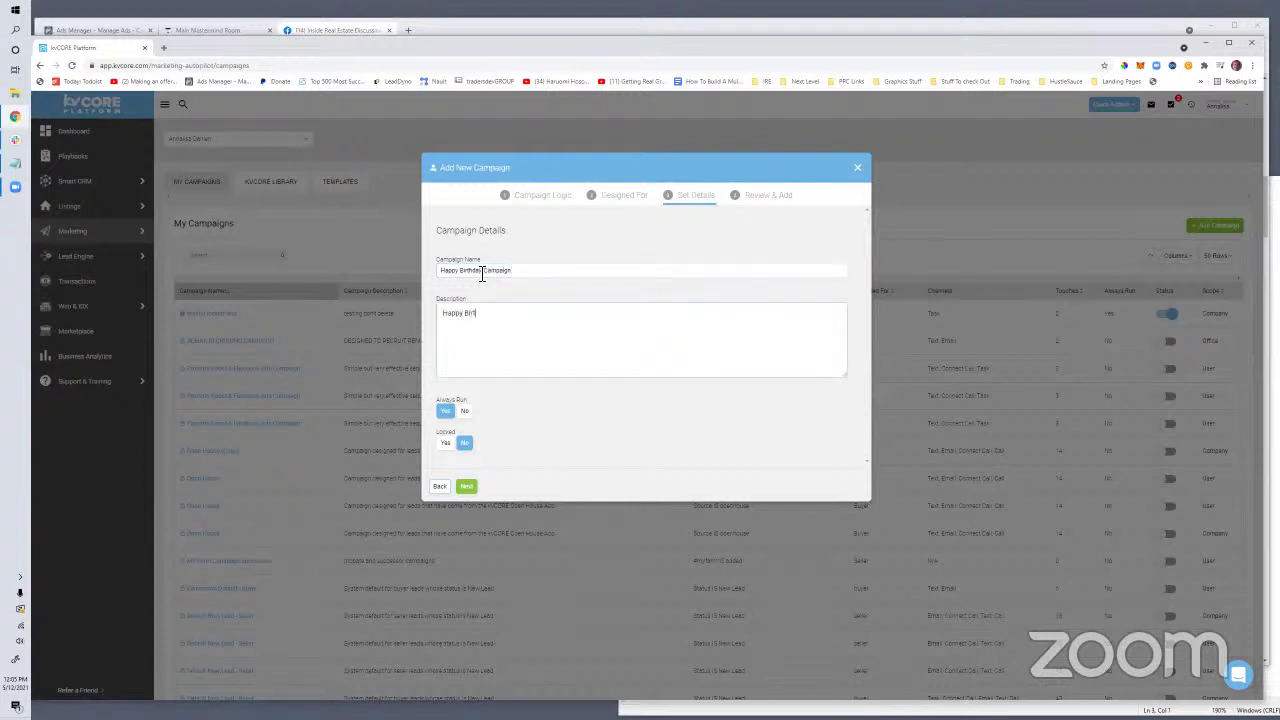
pyautogui.click(466, 414)
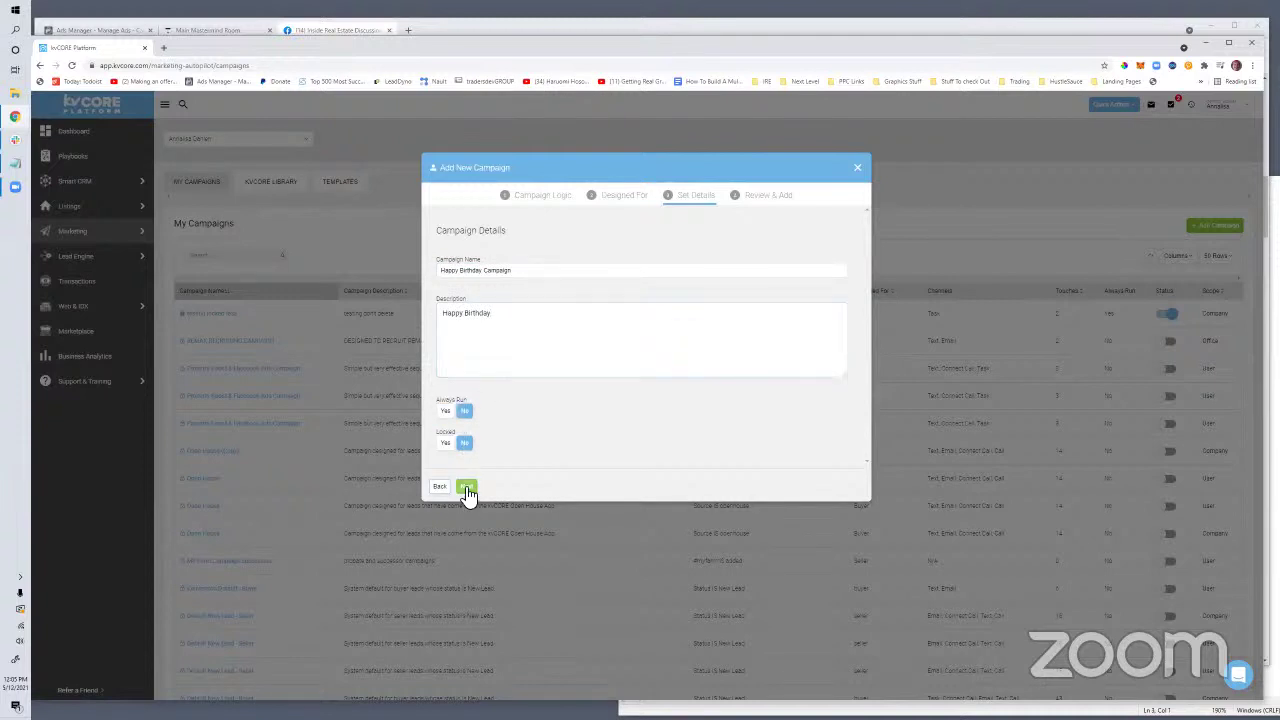
pyautogui.click(446, 411)
pyautogui.click(466, 487)
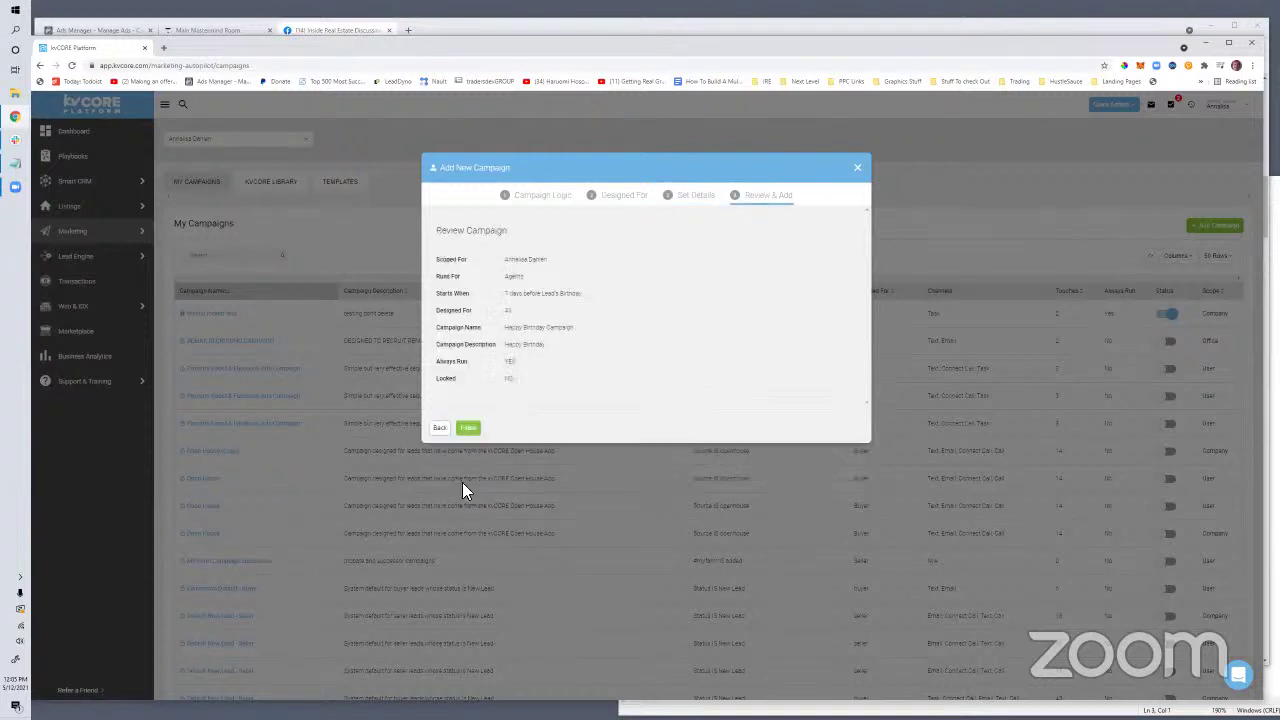
pyautogui.click(468, 429)
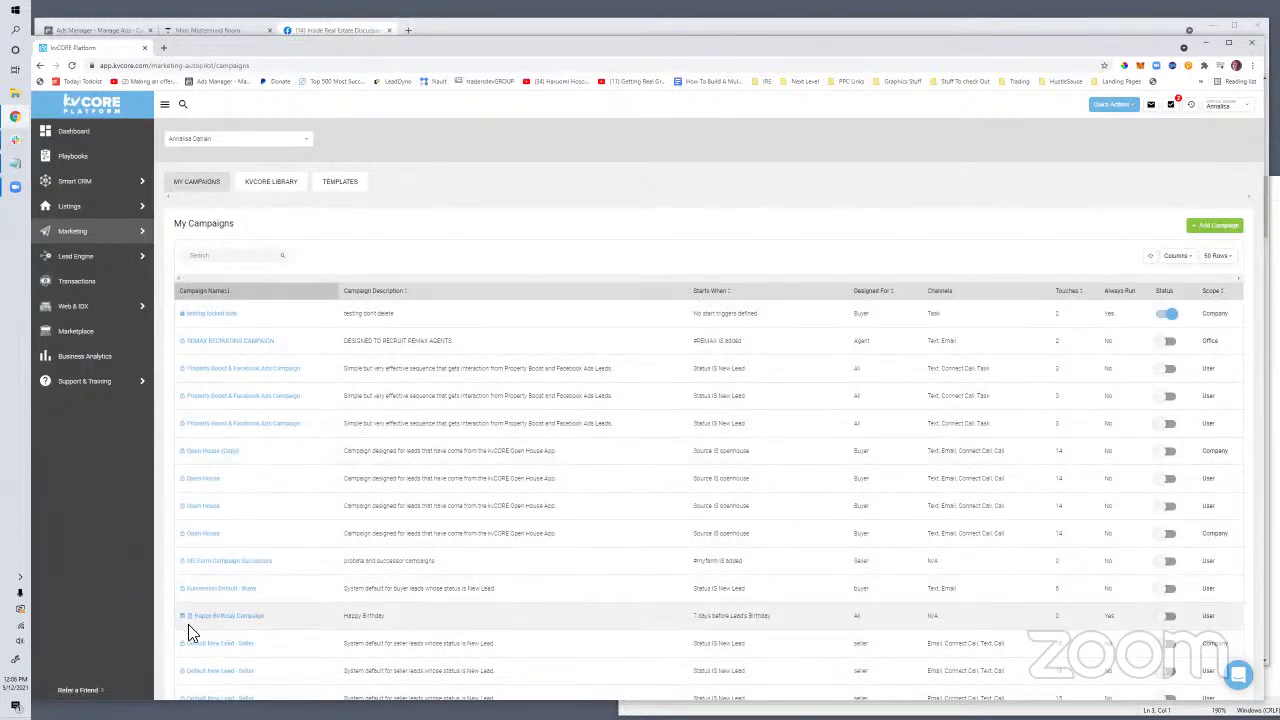
# Open the Happy Birthday Campaign from the campaign list and activate it.
pyautogui.moveTo(266, 617); pyautogui.dragTo(195, 617)
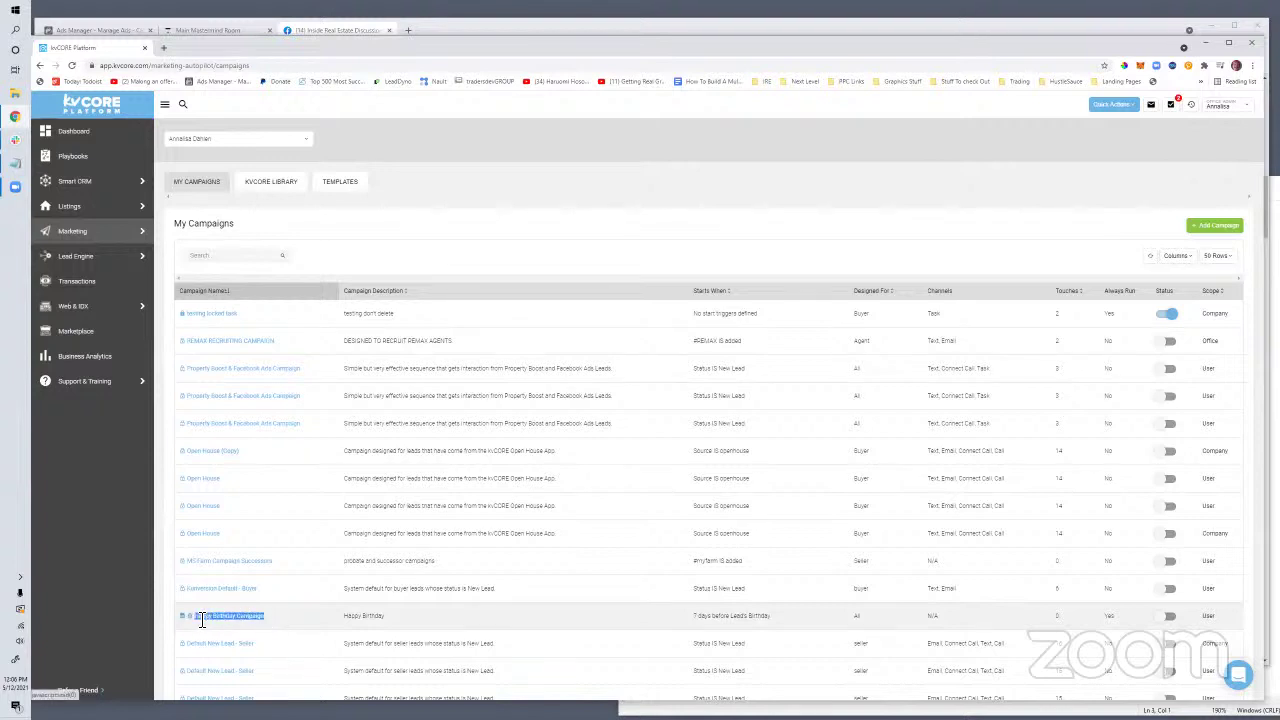
pyautogui.moveTo(785, 617); pyautogui.dragTo(693, 617)
pyautogui.click(238, 618)
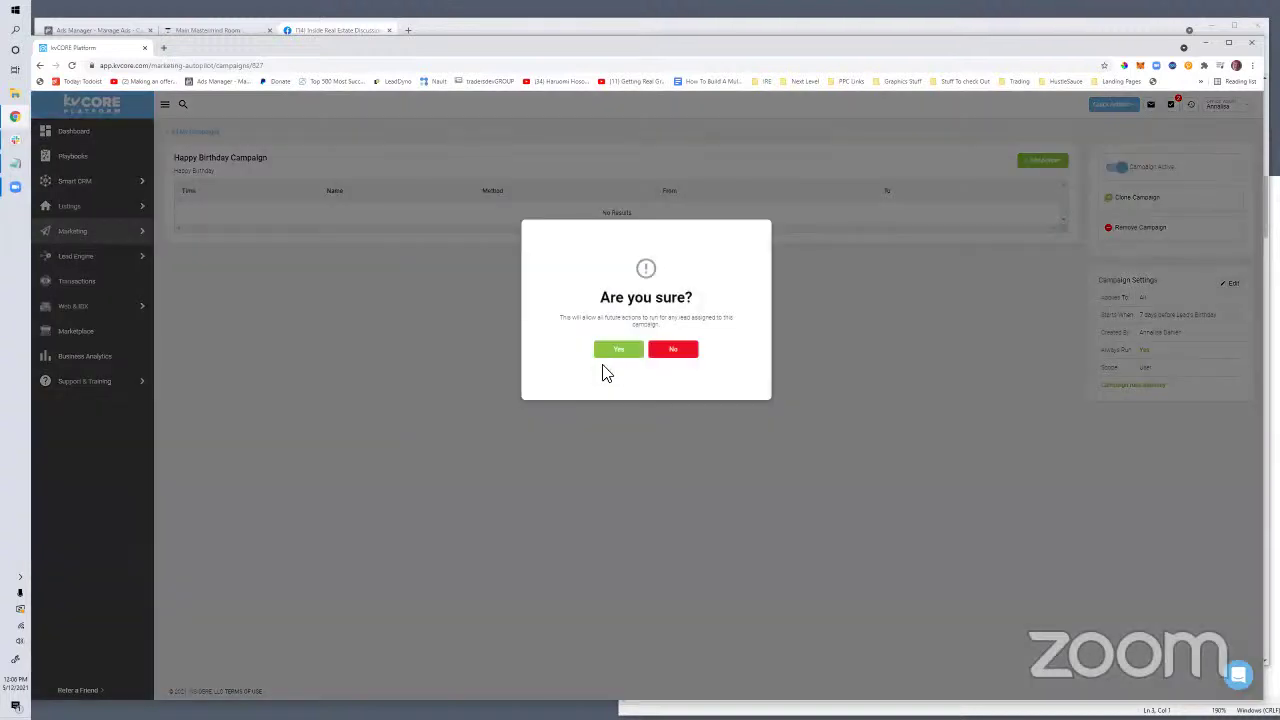
pyautogui.click(613, 350)
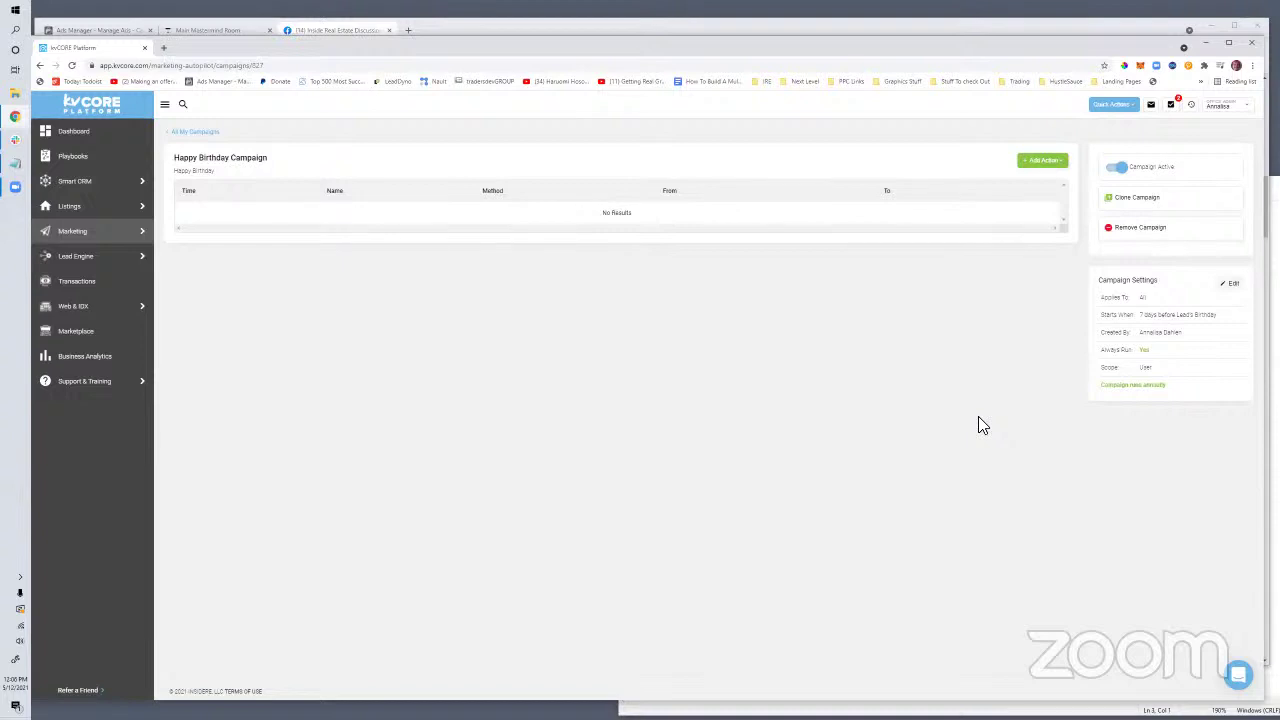
# Begin an email action for the campaign and name it "Happy Birthday".
pyautogui.click(1050, 162)
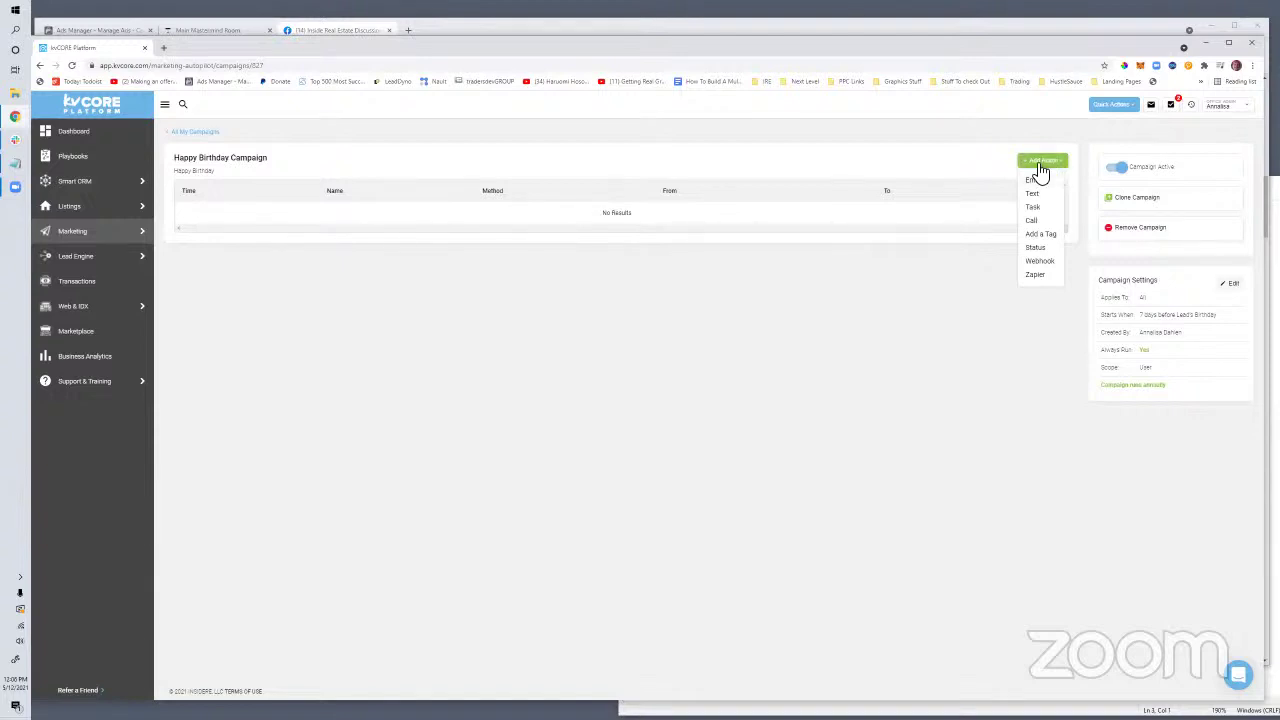
pyautogui.click(1034, 181)
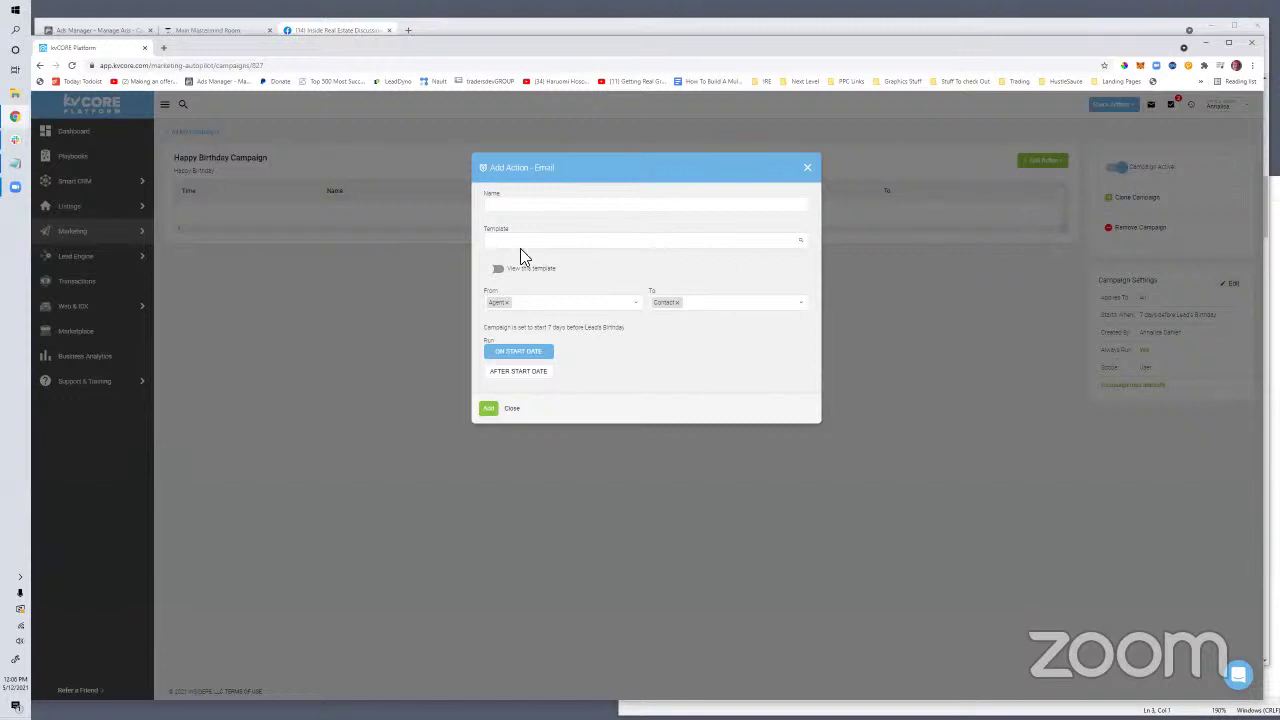
pyautogui.click(528, 209)
pyautogui.write('Happy Birthday')
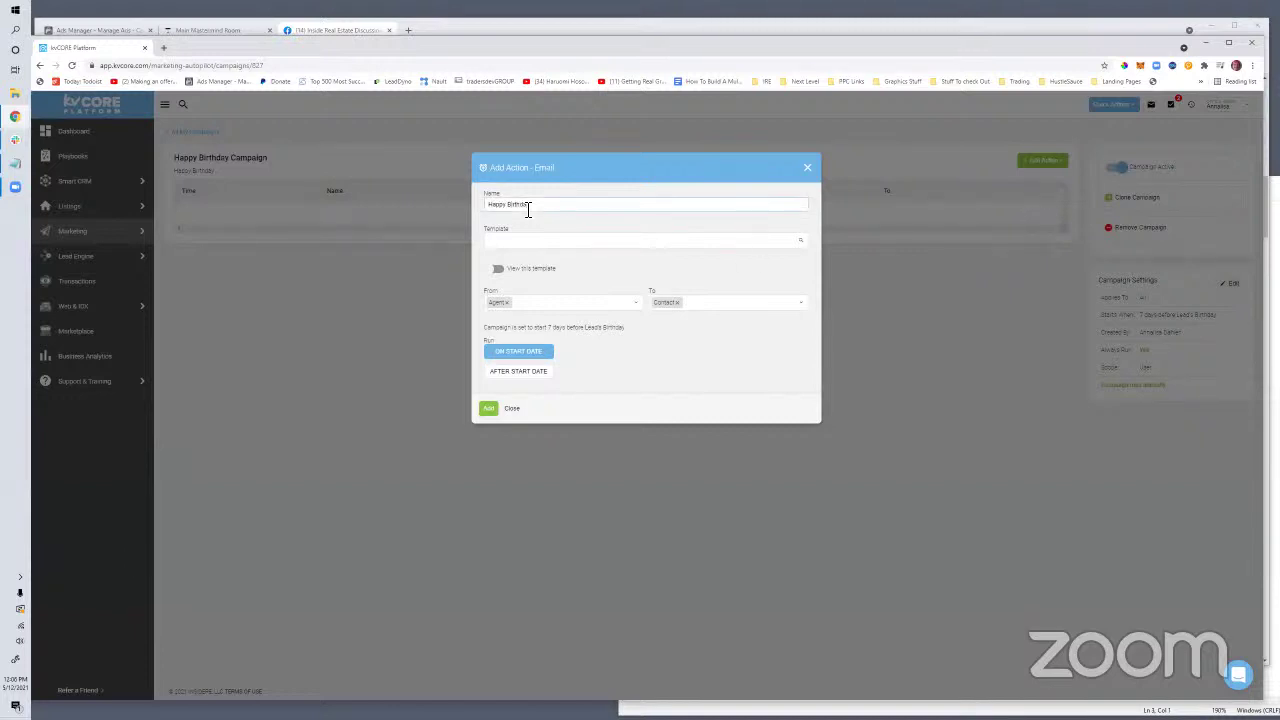
# Assign the "Happy Birthday from Dahlen Realty" template to the email action.
pyautogui.press('Tab')
pyautogui.write('happy')
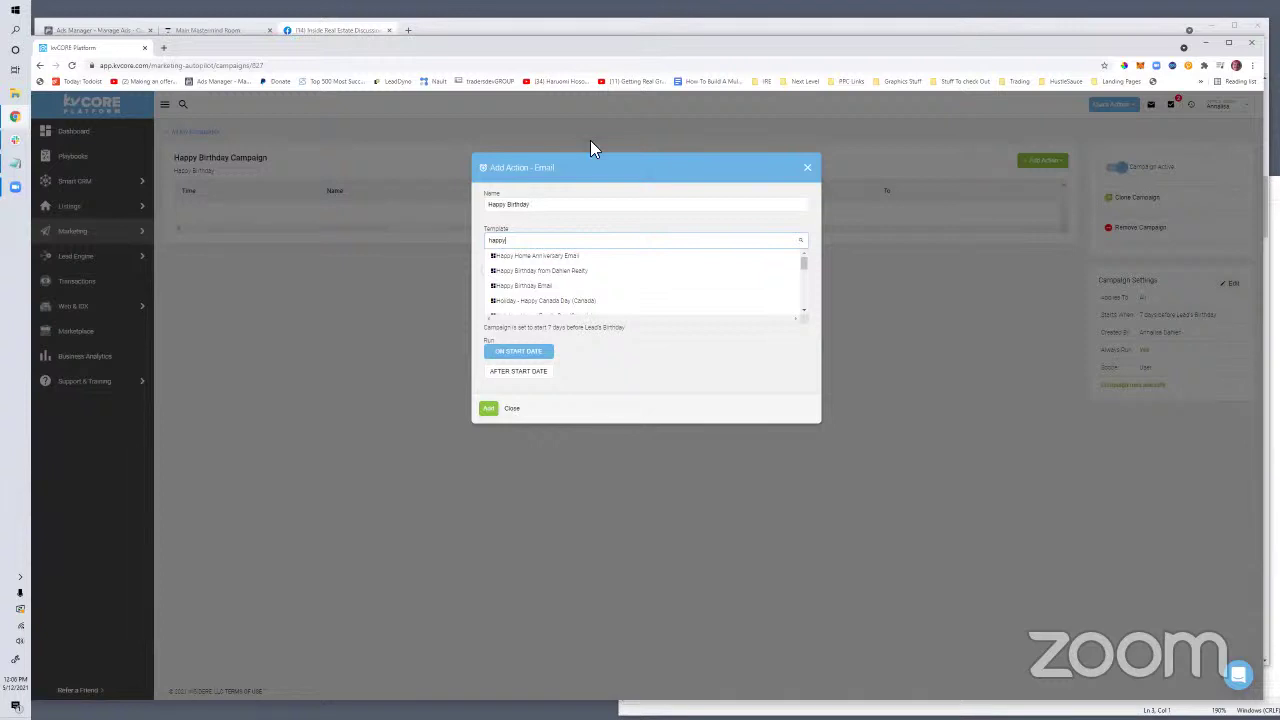
pyautogui.click(533, 272)
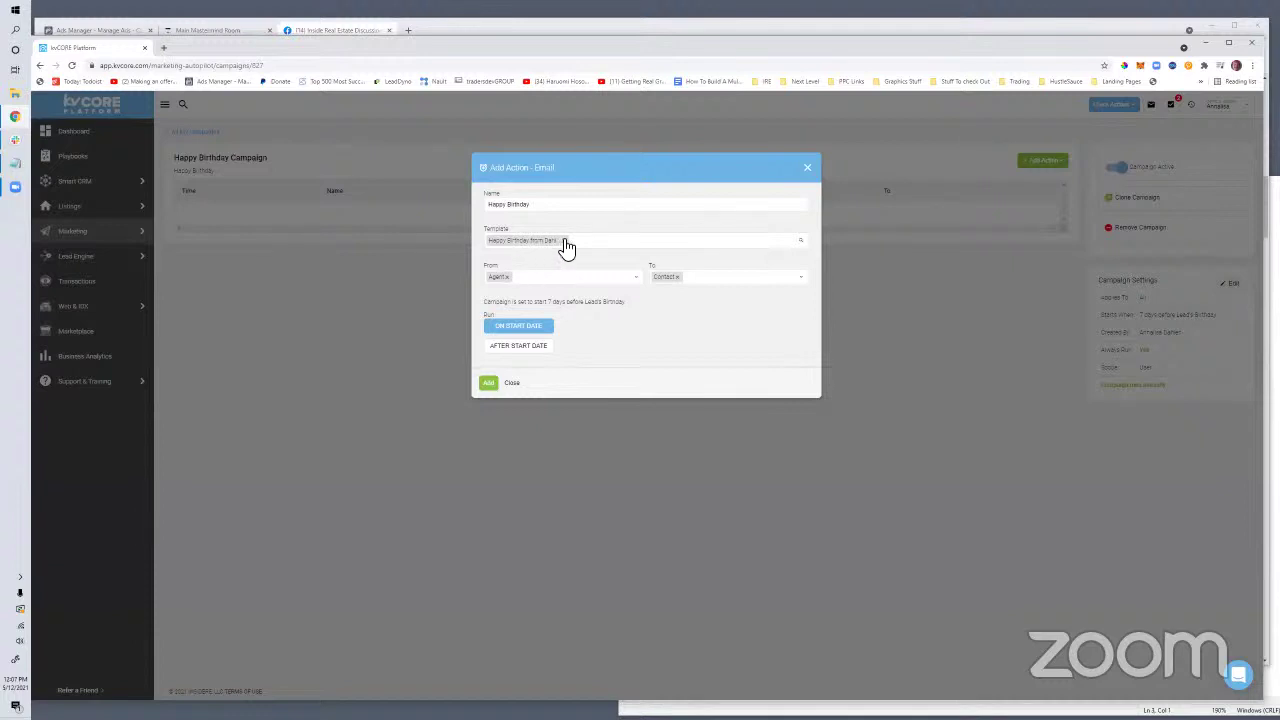
# Keep the email action running on the start date and add it to the campaign.
pyautogui.click(522, 347)
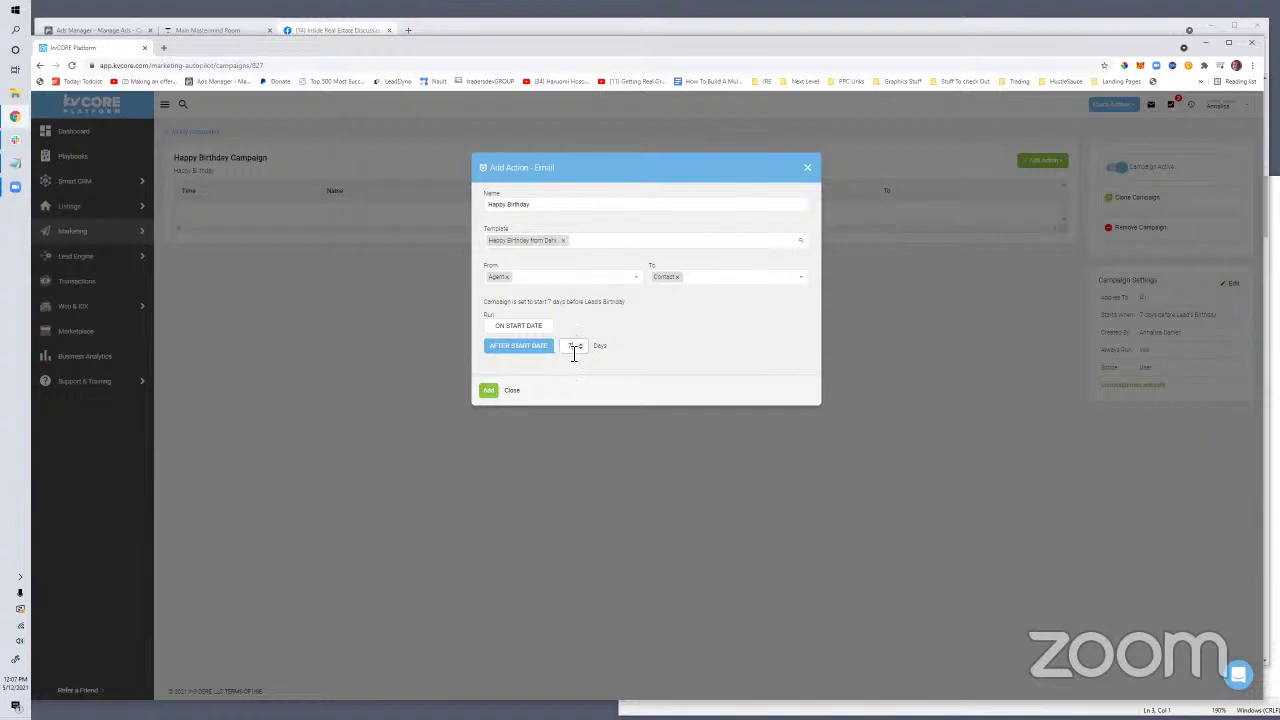
pyautogui.click(519, 326)
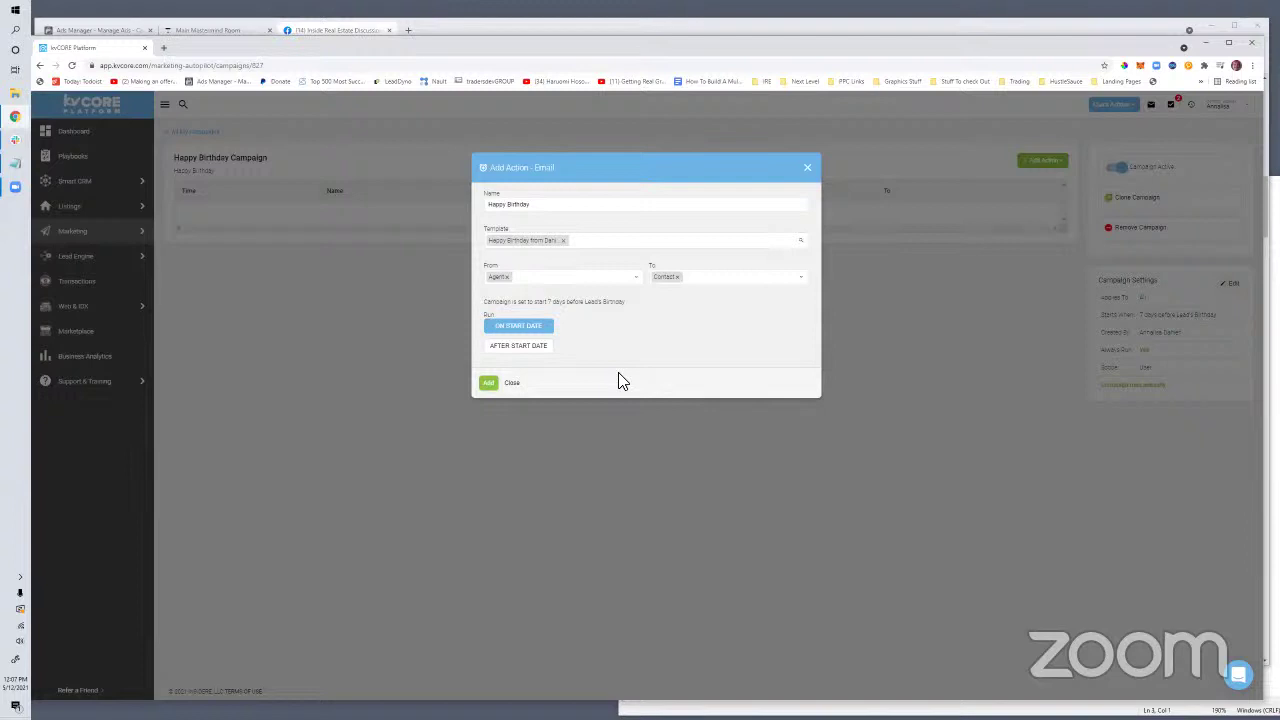
pyautogui.moveTo(484, 302); pyautogui.dragTo(597, 300)
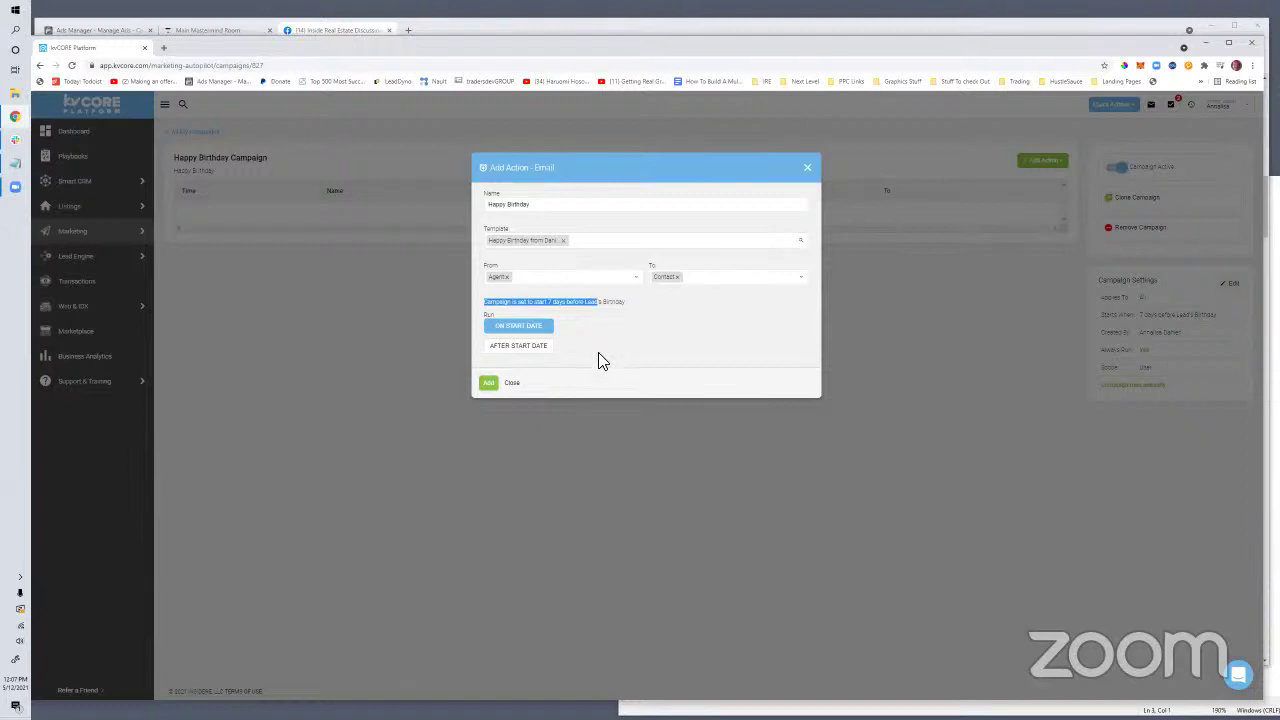
pyautogui.click(489, 384)
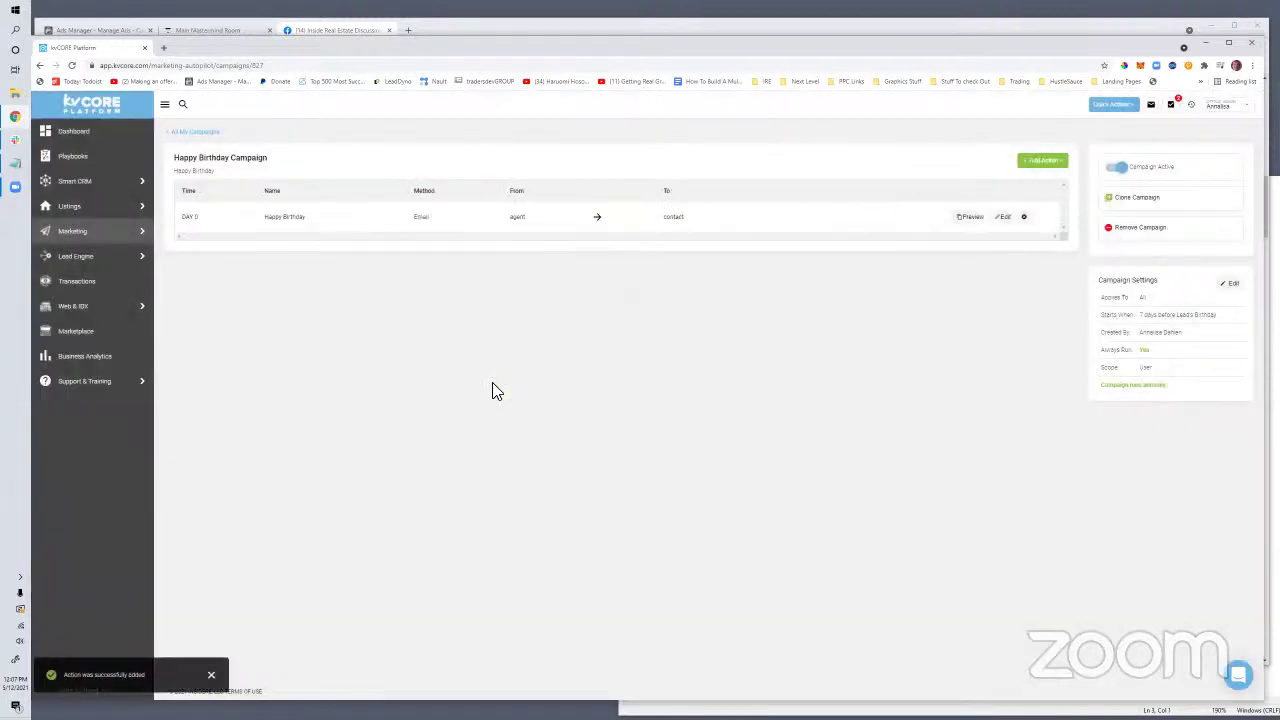
# Preview the Happy Birthday email action with its template shown and look through the message, video and birthday card image.
pyautogui.click(966, 220)
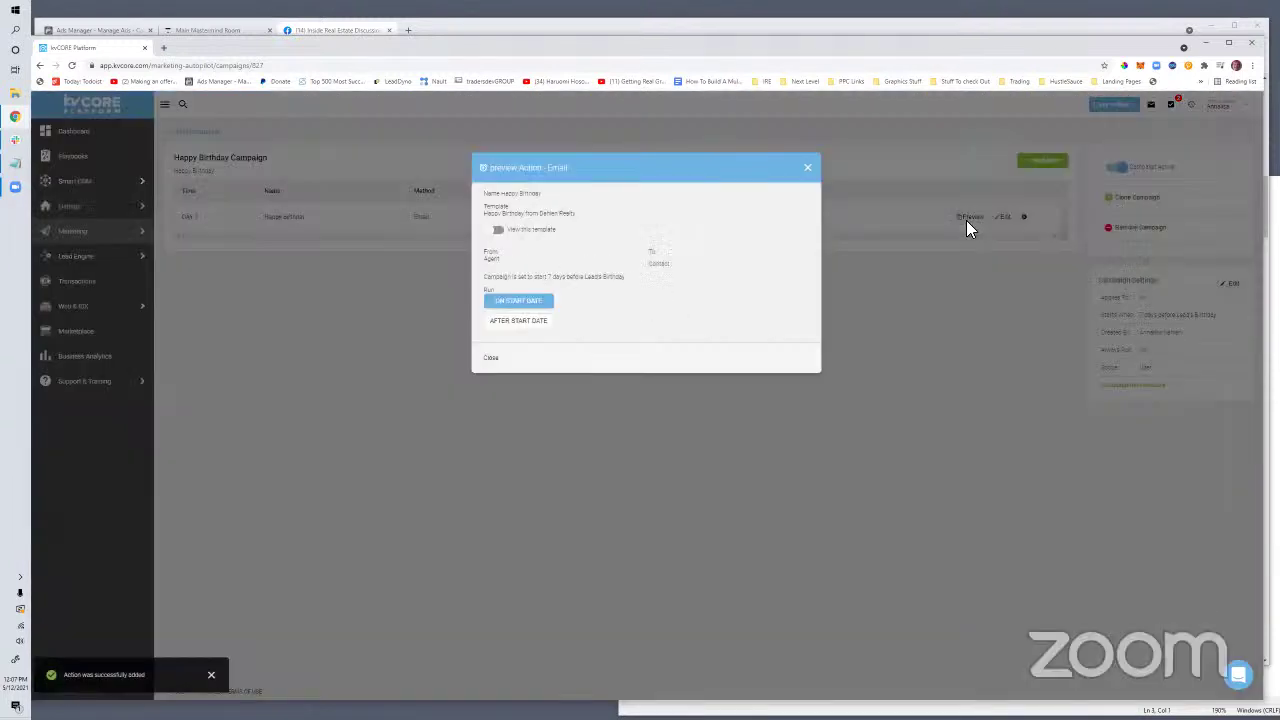
pyautogui.click(499, 231)
pyautogui.scroll(-3, 562, 355)
pyautogui.scroll(-1, 562, 352)
pyautogui.scroll(5, 562, 352)
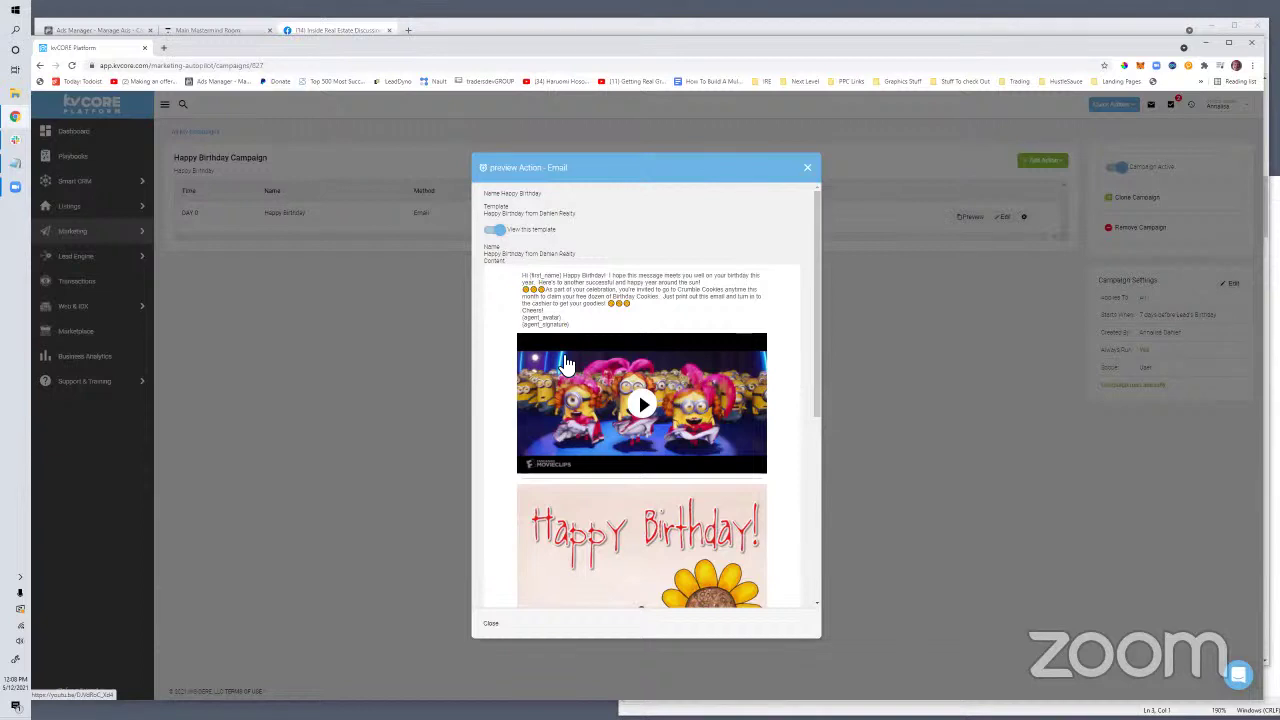
pyautogui.scroll(-3, 623, 390)
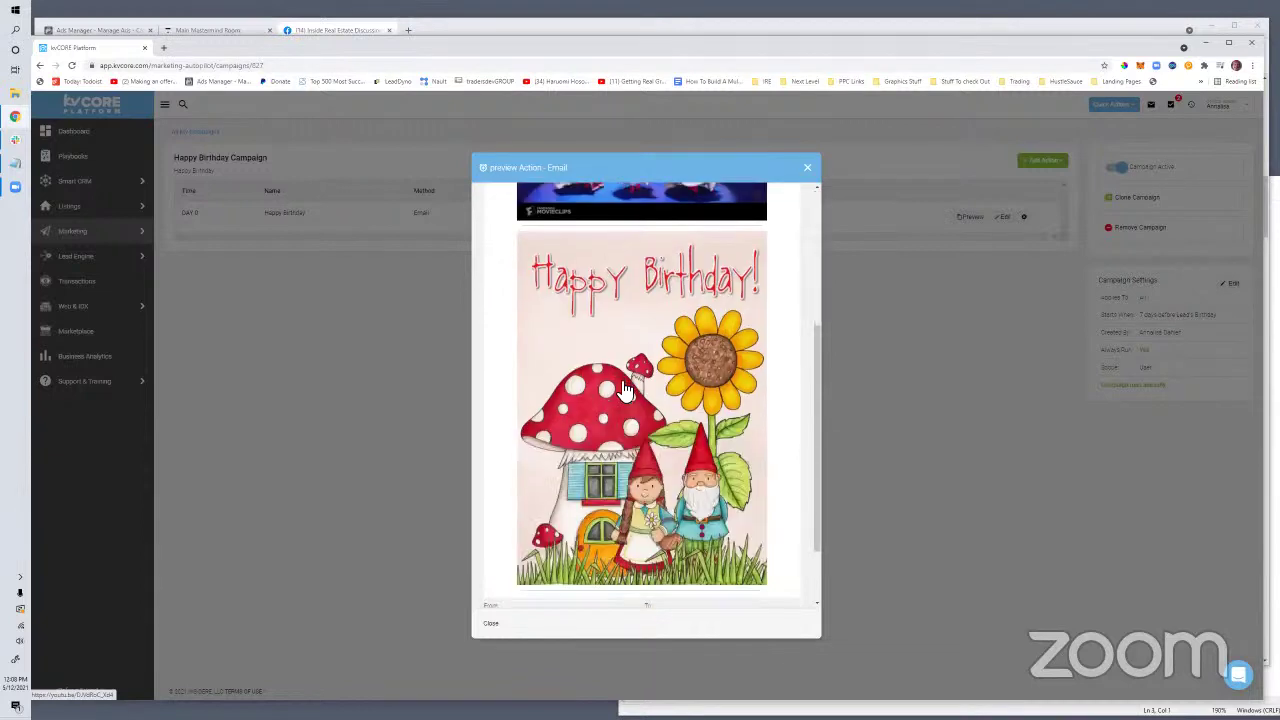
pyautogui.scroll(-1, 623, 390)
pyautogui.scroll(1, 623, 390)
pyautogui.scroll(3, 624, 390)
pyautogui.scroll(-3, 623, 388)
pyautogui.scroll(4, 620, 318)
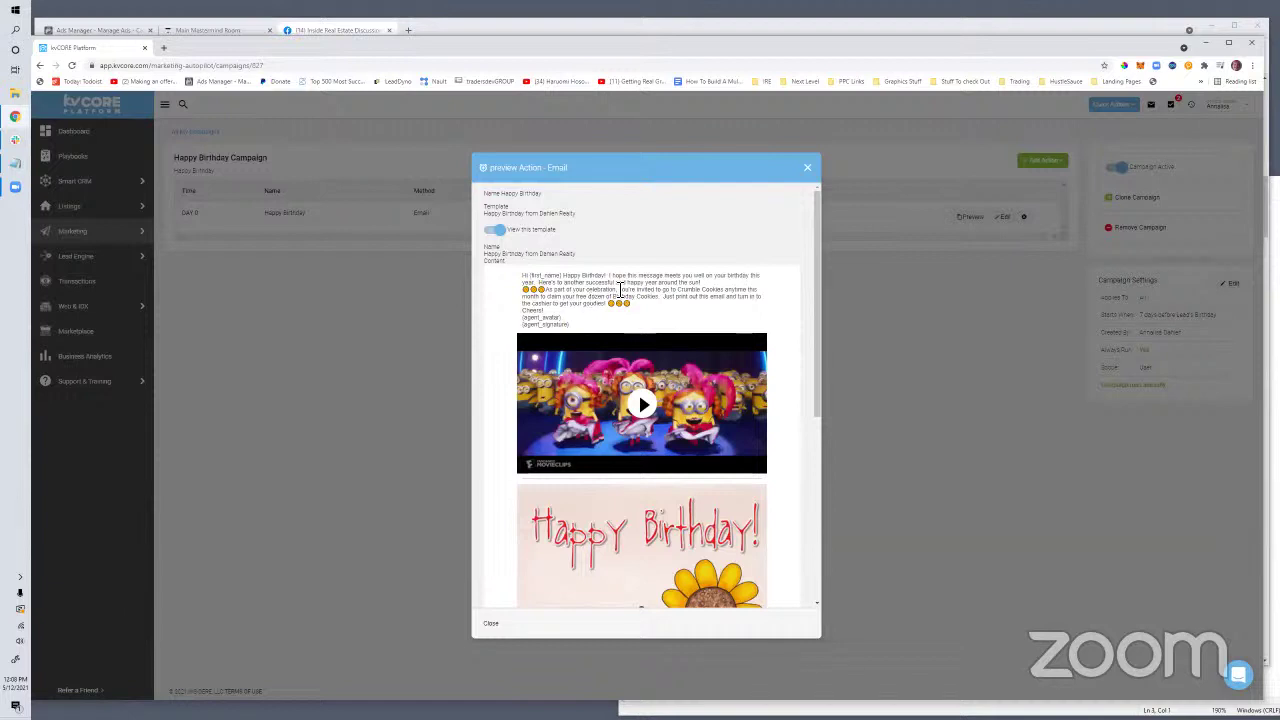
# Examine the free birthday cookies offer and the rest of the email text, and close the preview.
pyautogui.moveTo(545, 289); pyautogui.dragTo(663, 302)
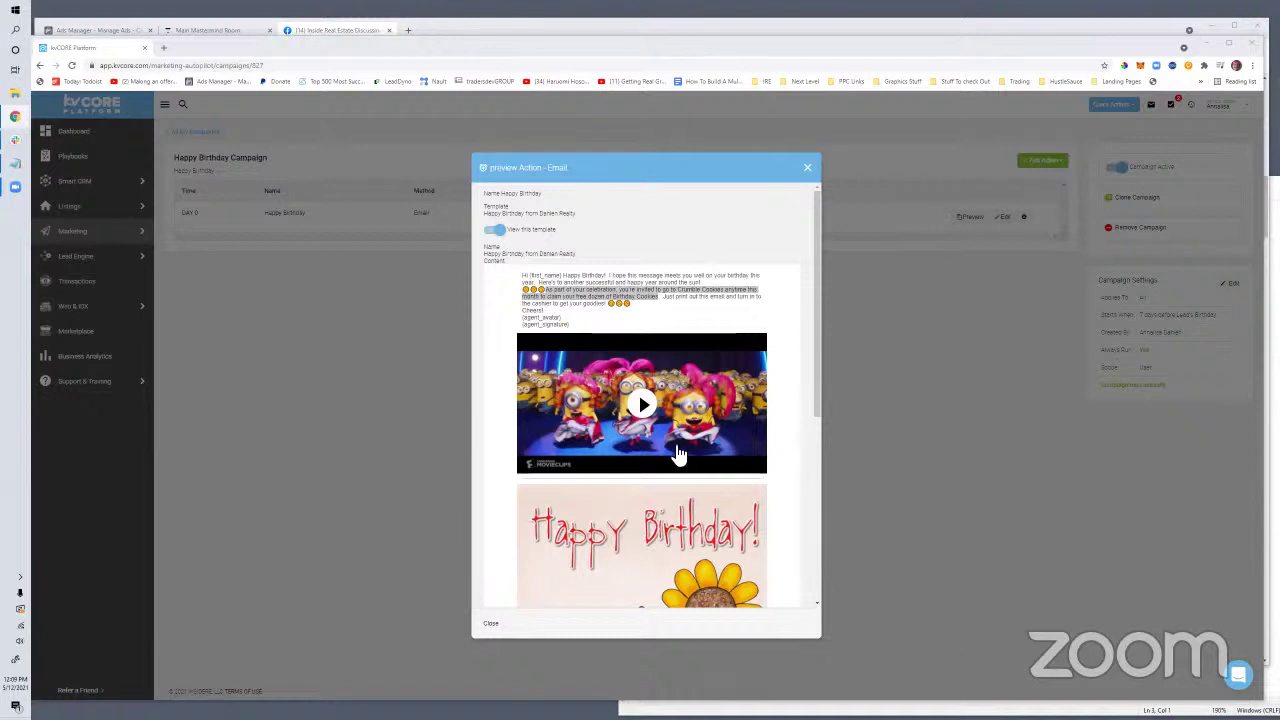
pyautogui.scroll(-4, 673, 452)
pyautogui.scroll(3, 673, 452)
pyautogui.scroll(3, 673, 452)
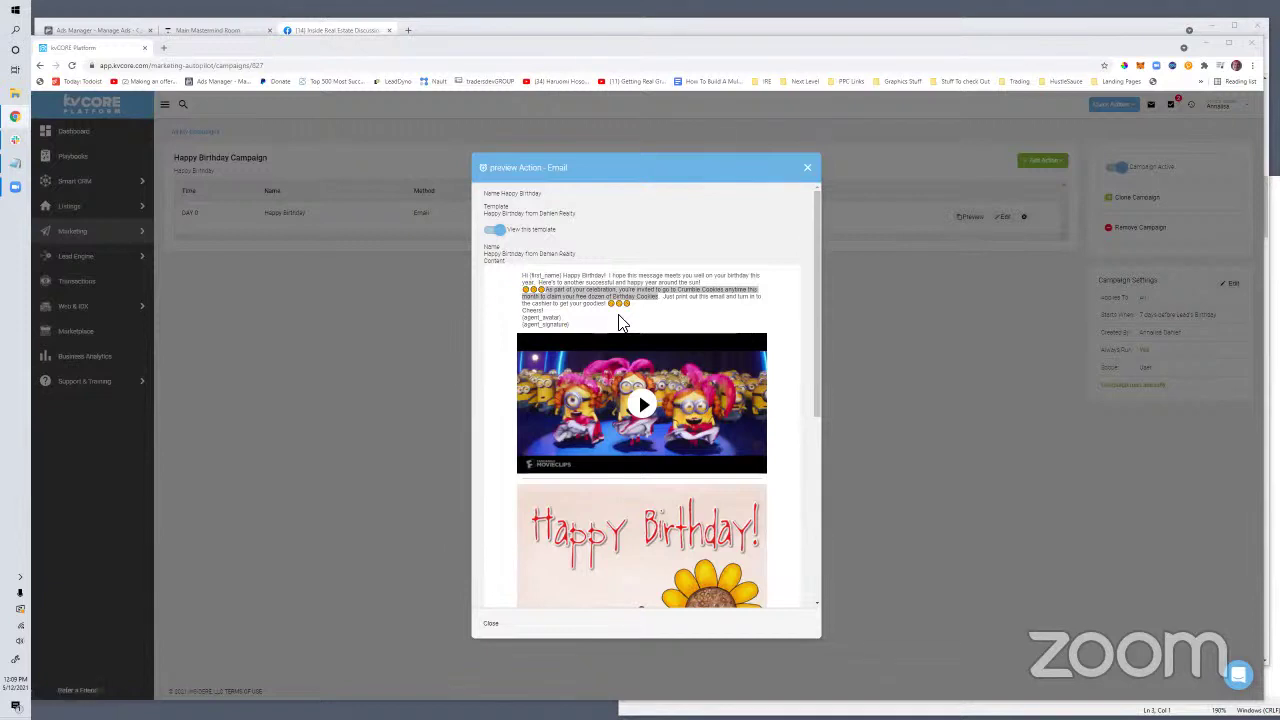
pyautogui.moveTo(523, 274); pyautogui.dragTo(597, 327)
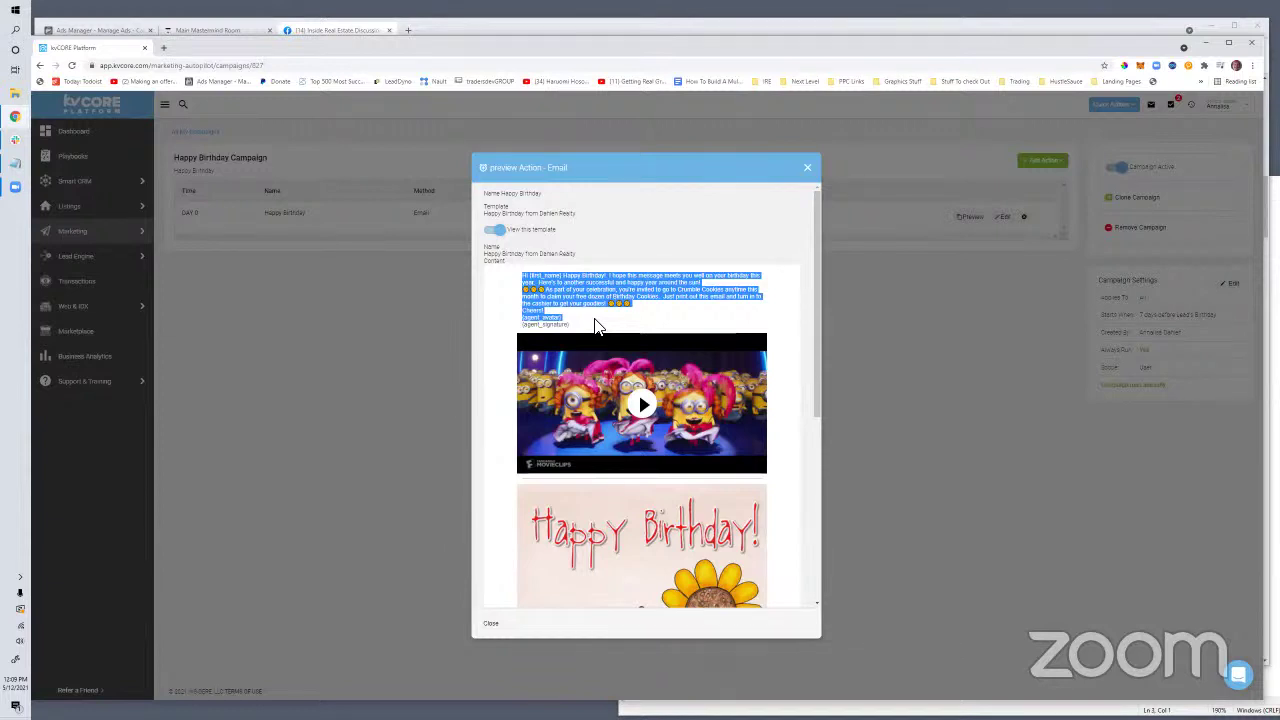
pyautogui.click(808, 172)
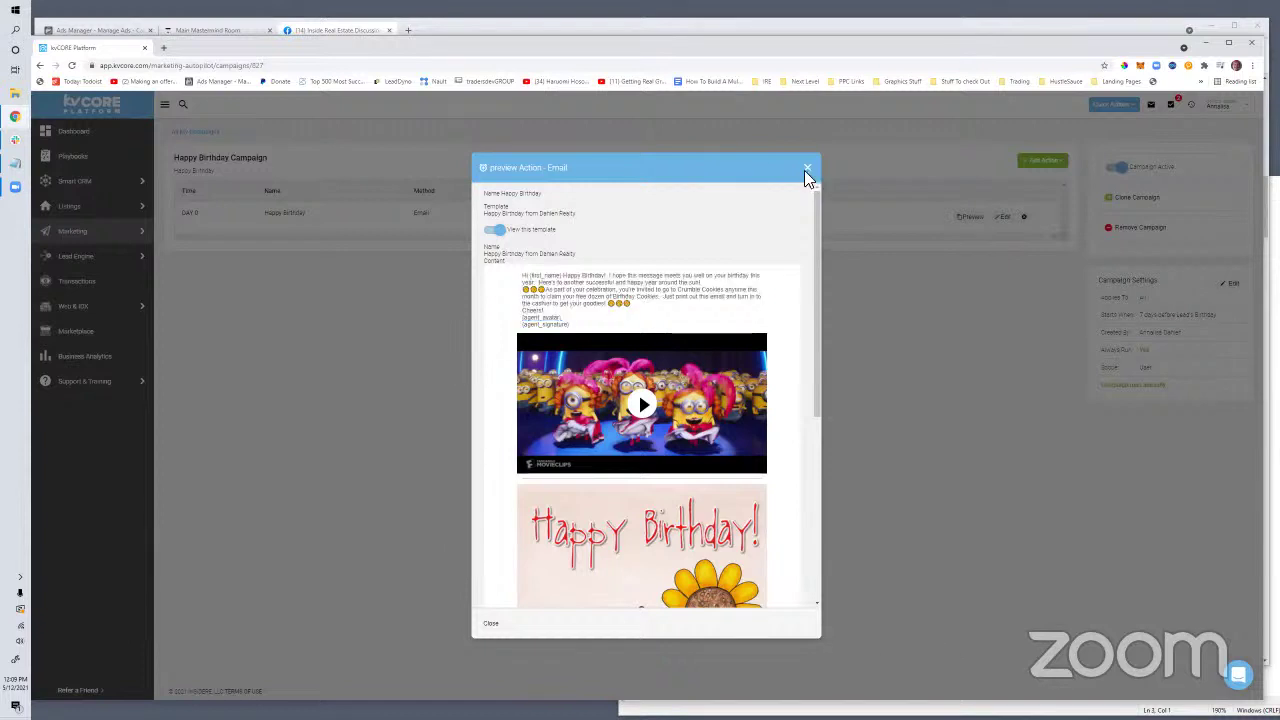
# Open the Smart CRM list of all contacts in a new browser tab and switch to it.
pyautogui.moveTo(143, 183)
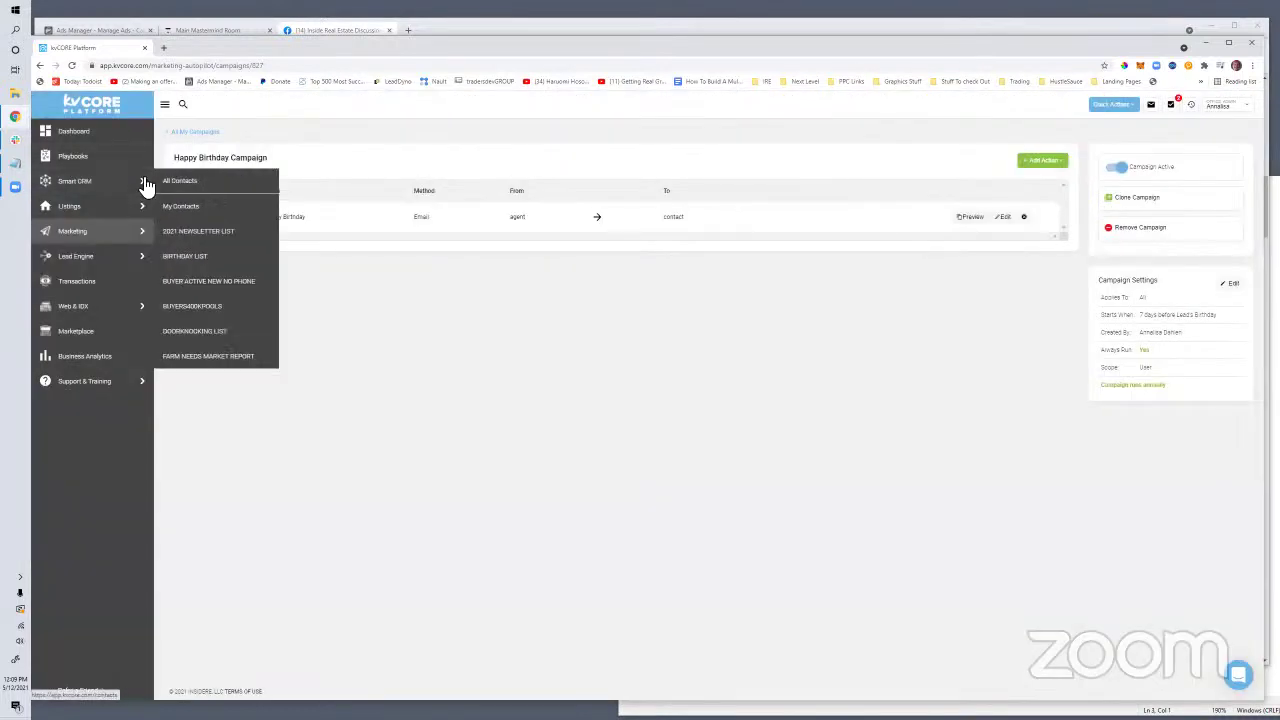
pyautogui.middleClick(180, 182)
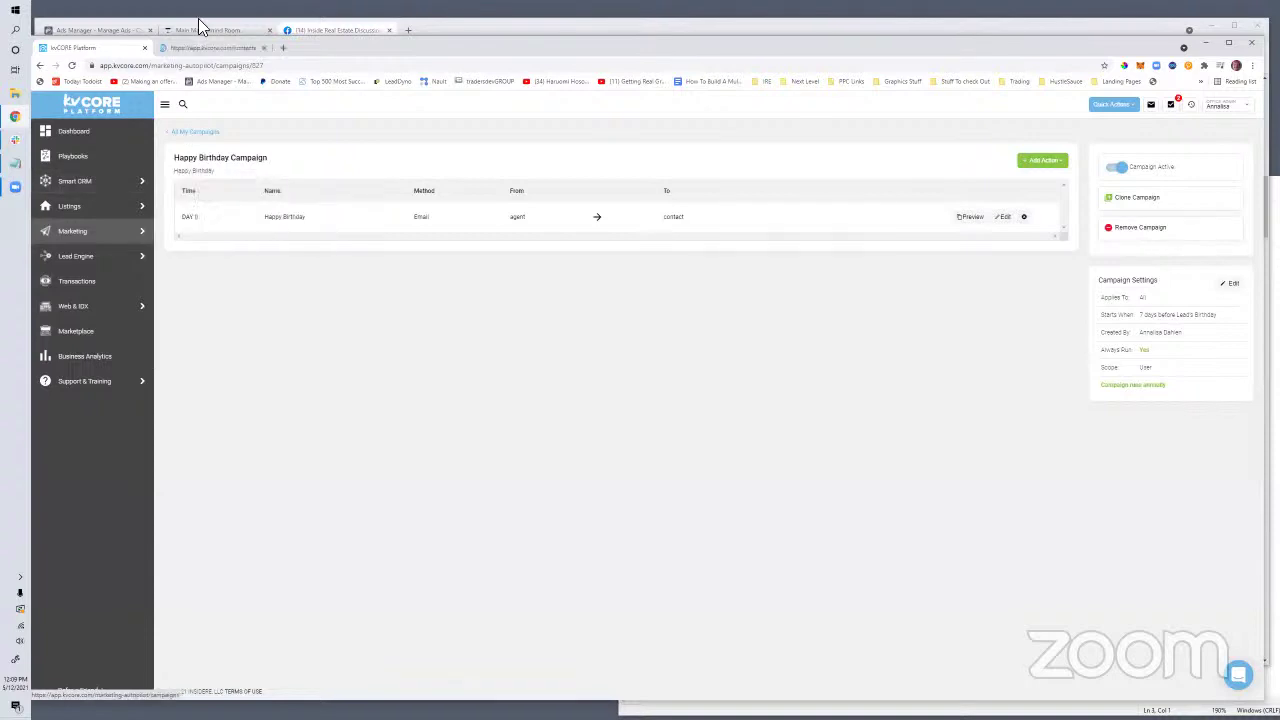
pyautogui.hotkey('ctrl', 'Tab')
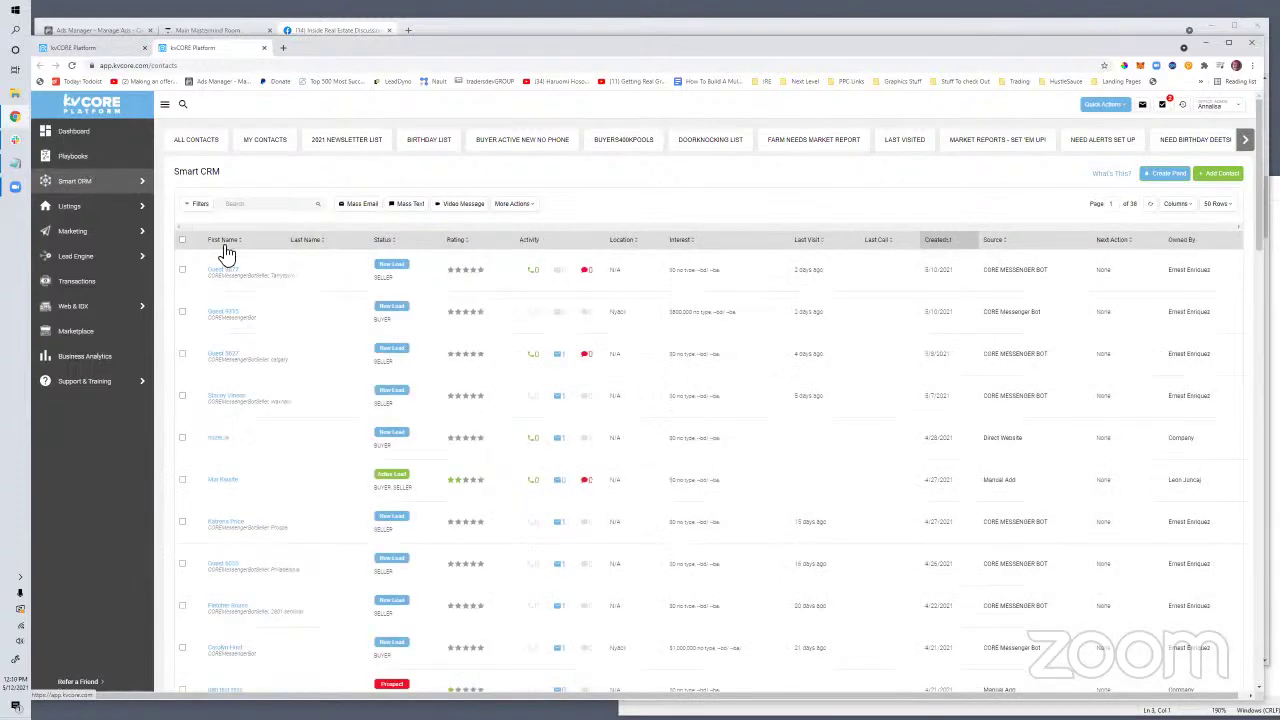
# Open the record of the fourth contact in the list and put its profile details into edit mode.
pyautogui.click(228, 398)
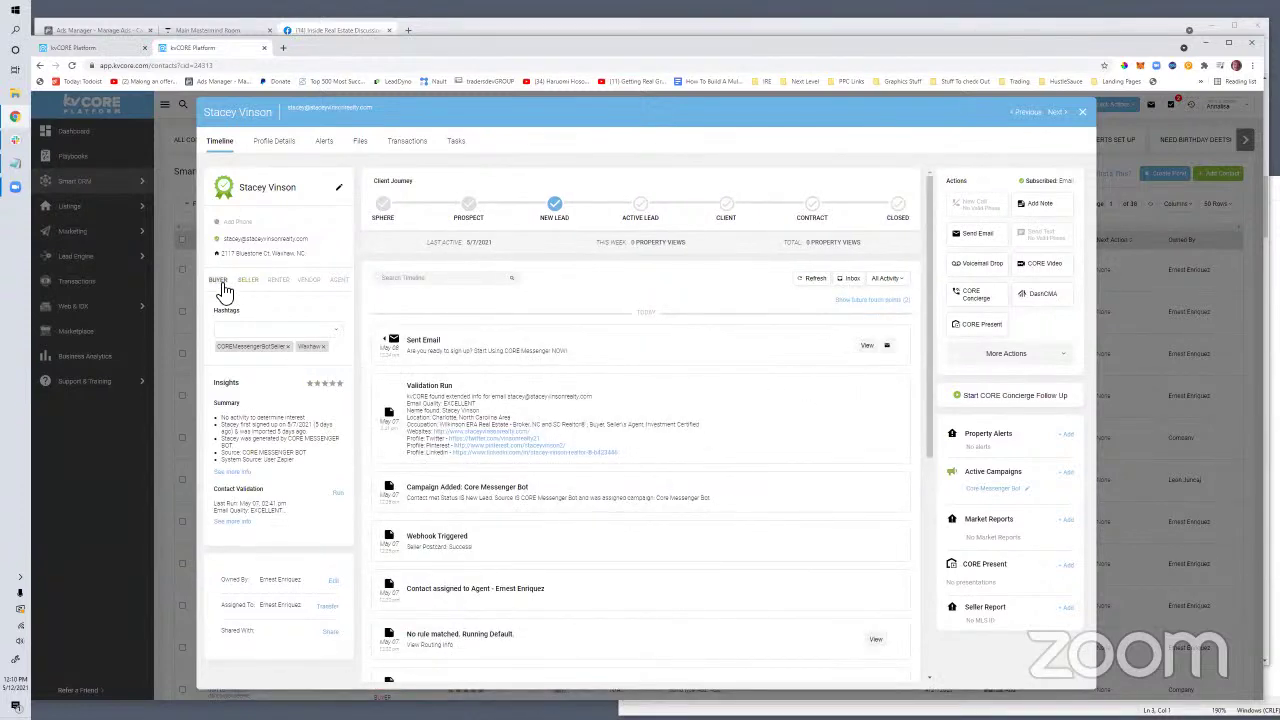
pyautogui.click(274, 145)
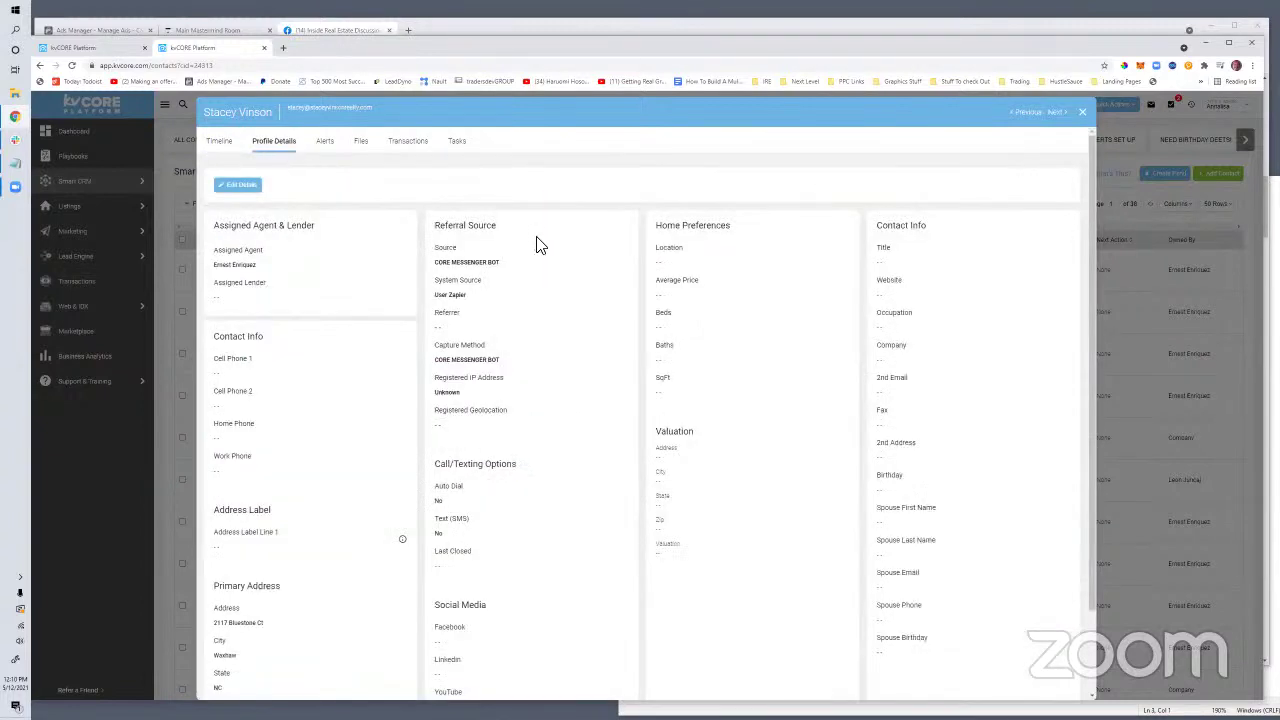
pyautogui.scroll(-1, 280, 314)
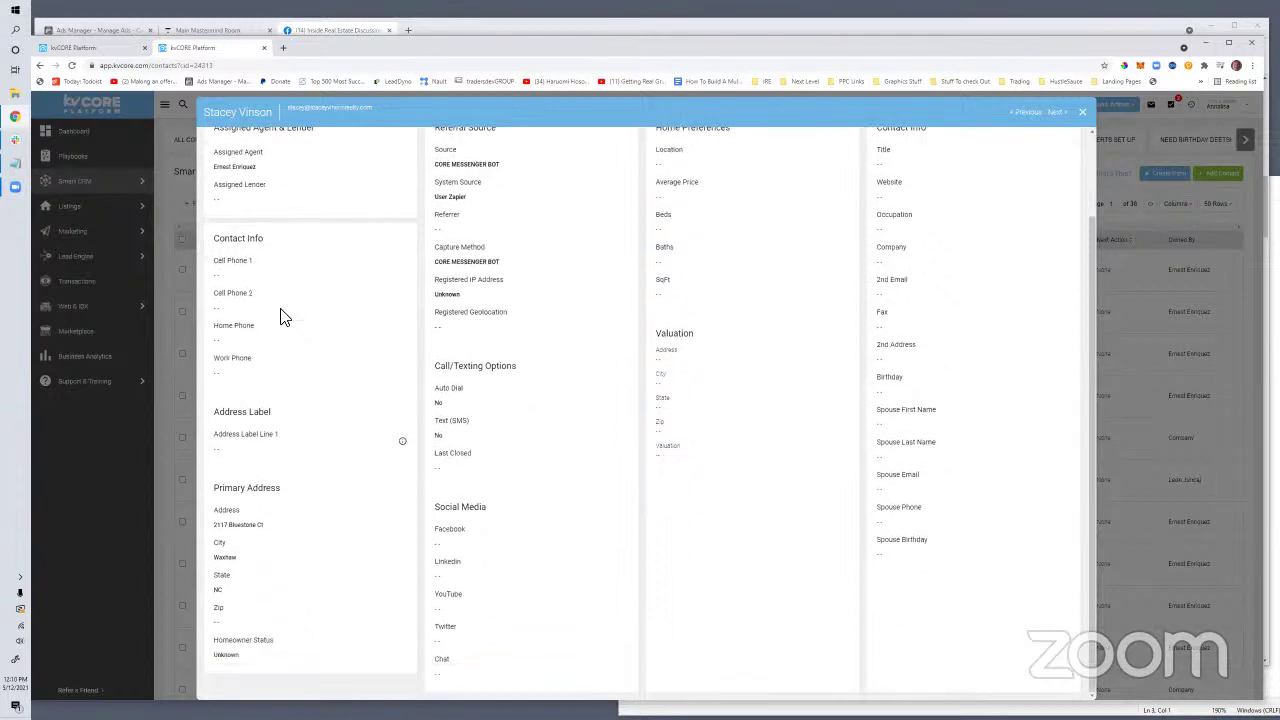
pyautogui.scroll(1, 629, 320)
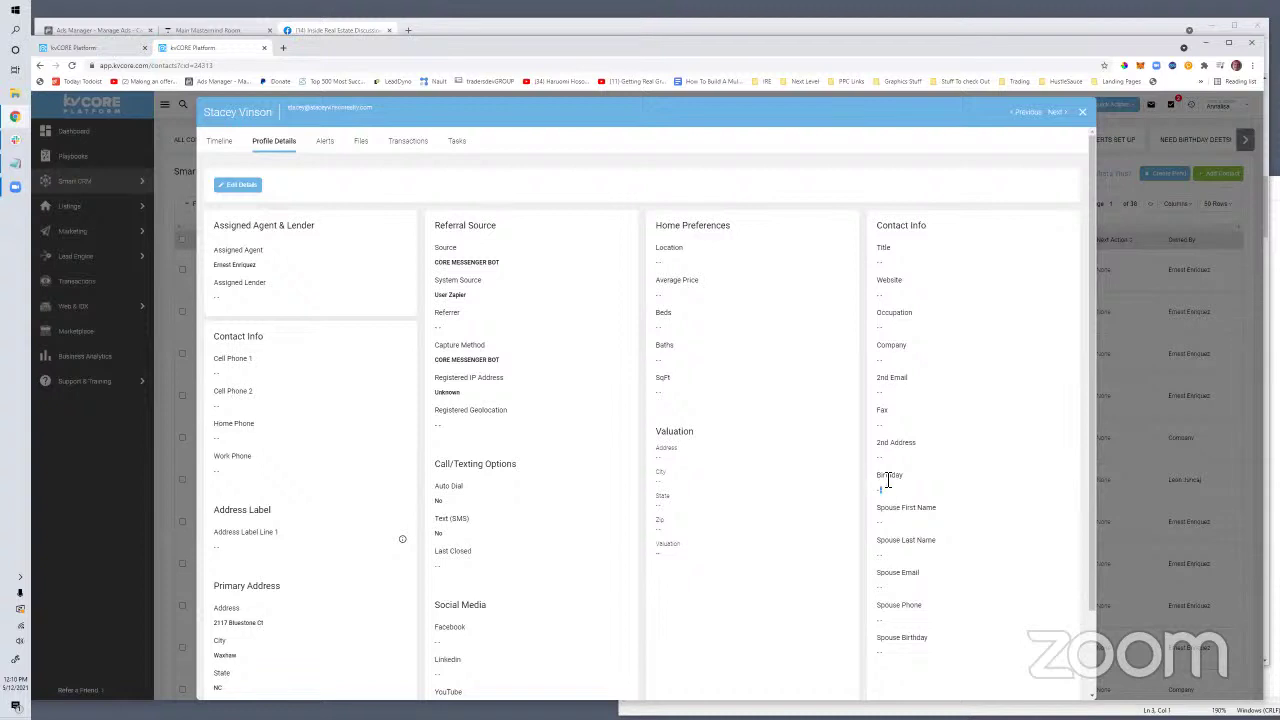
pyautogui.click(249, 186)
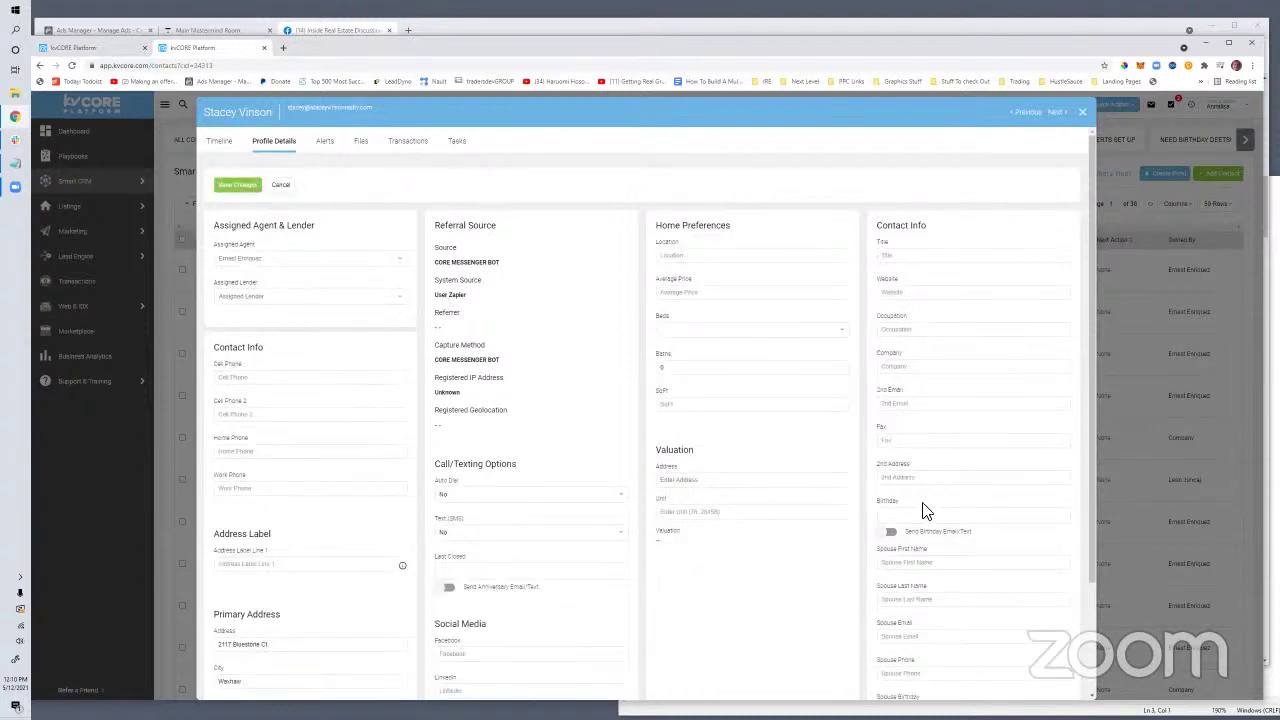
# Set the contact's birthday to a date in the current month using the date picker.
pyautogui.click(918, 518)
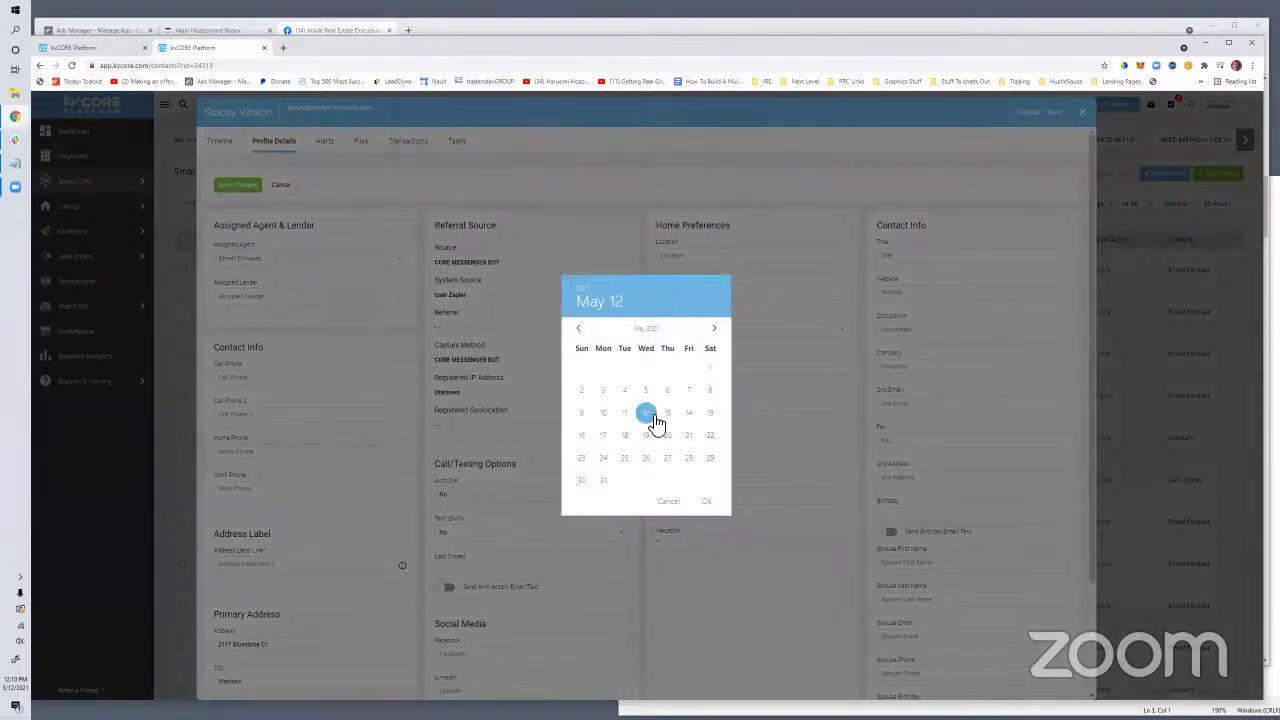
pyautogui.click(708, 503)
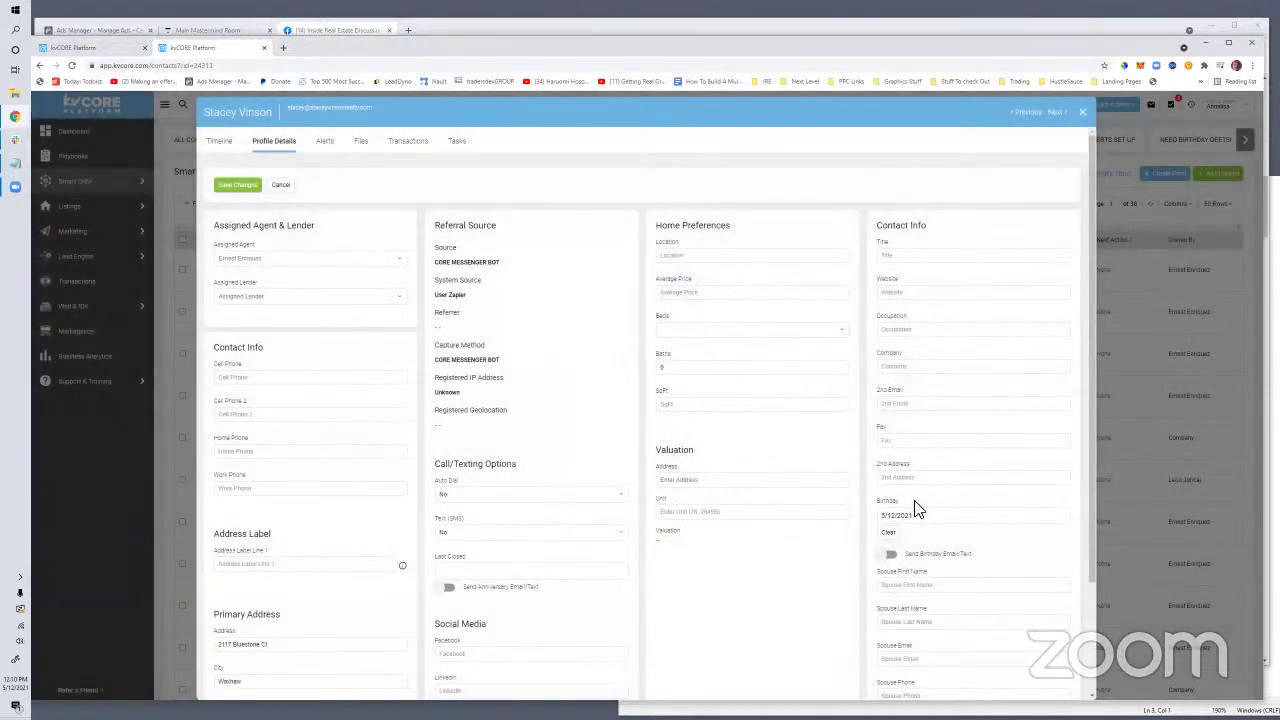
pyautogui.click(914, 516)
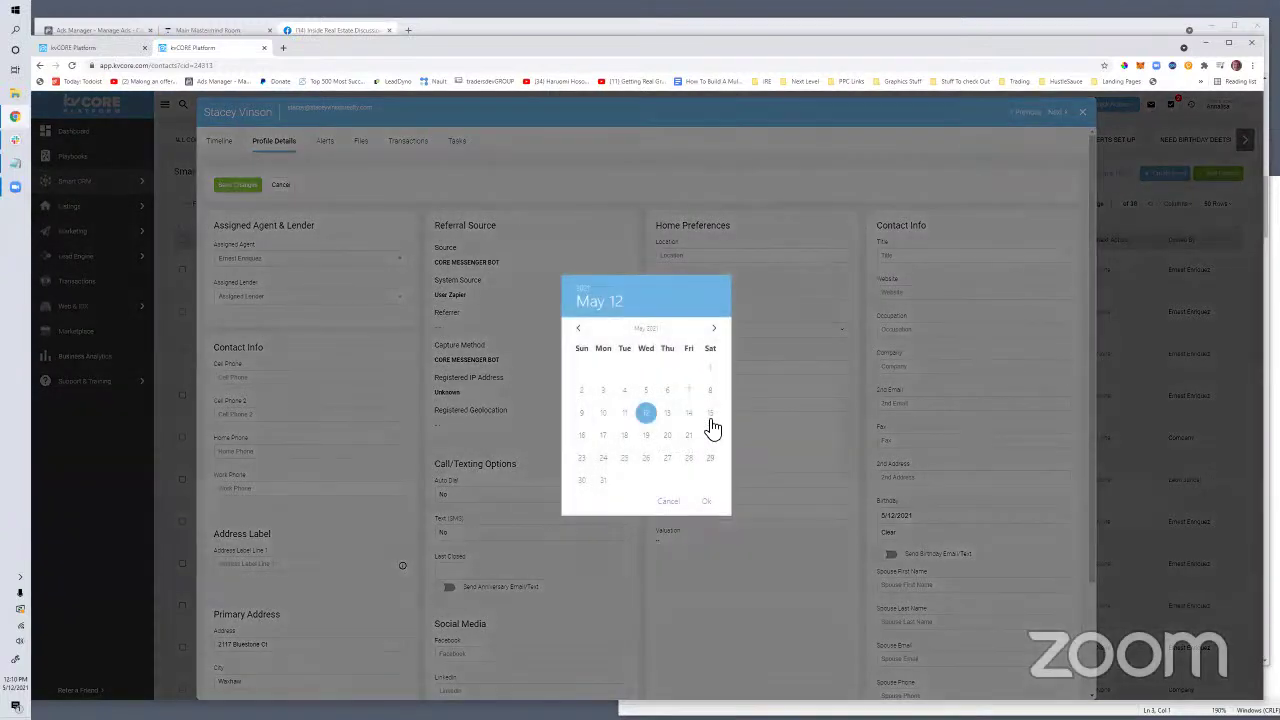
pyautogui.click(710, 415)
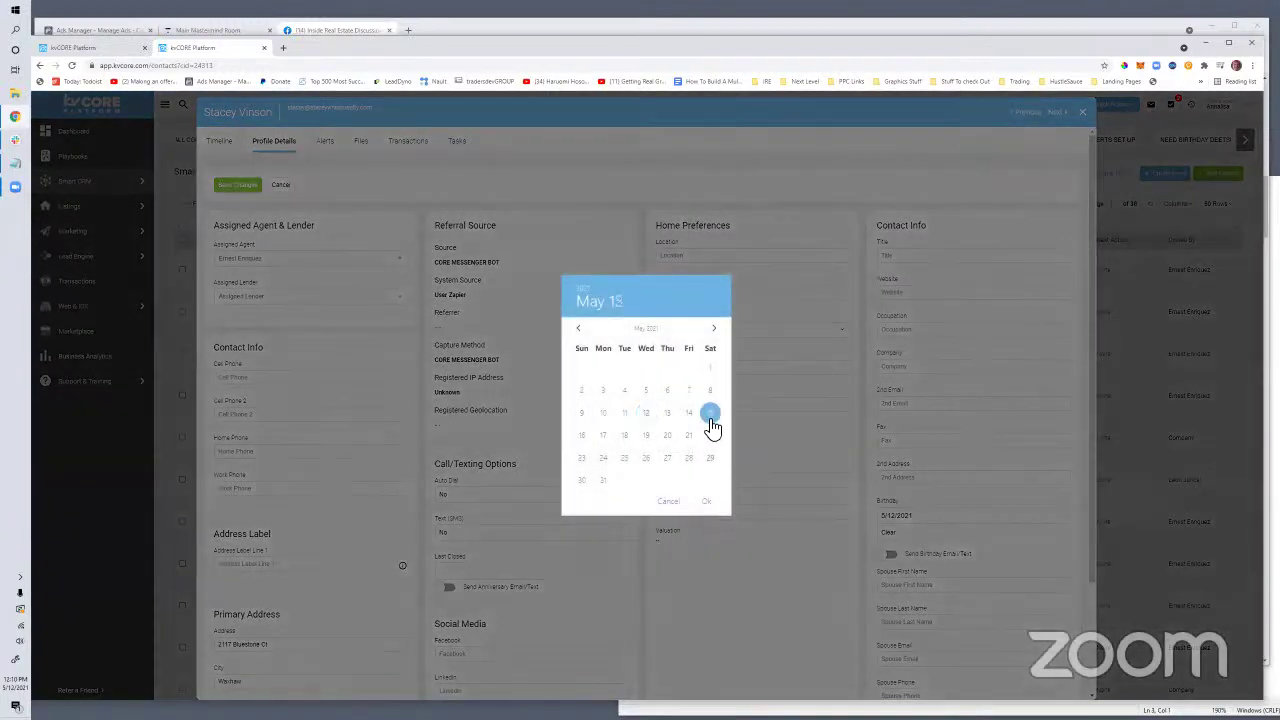
pyautogui.click(712, 505)
# Switch the contact's Send Birthday Email/Text option on and back off.
pyautogui.scroll(-1, 900, 470)
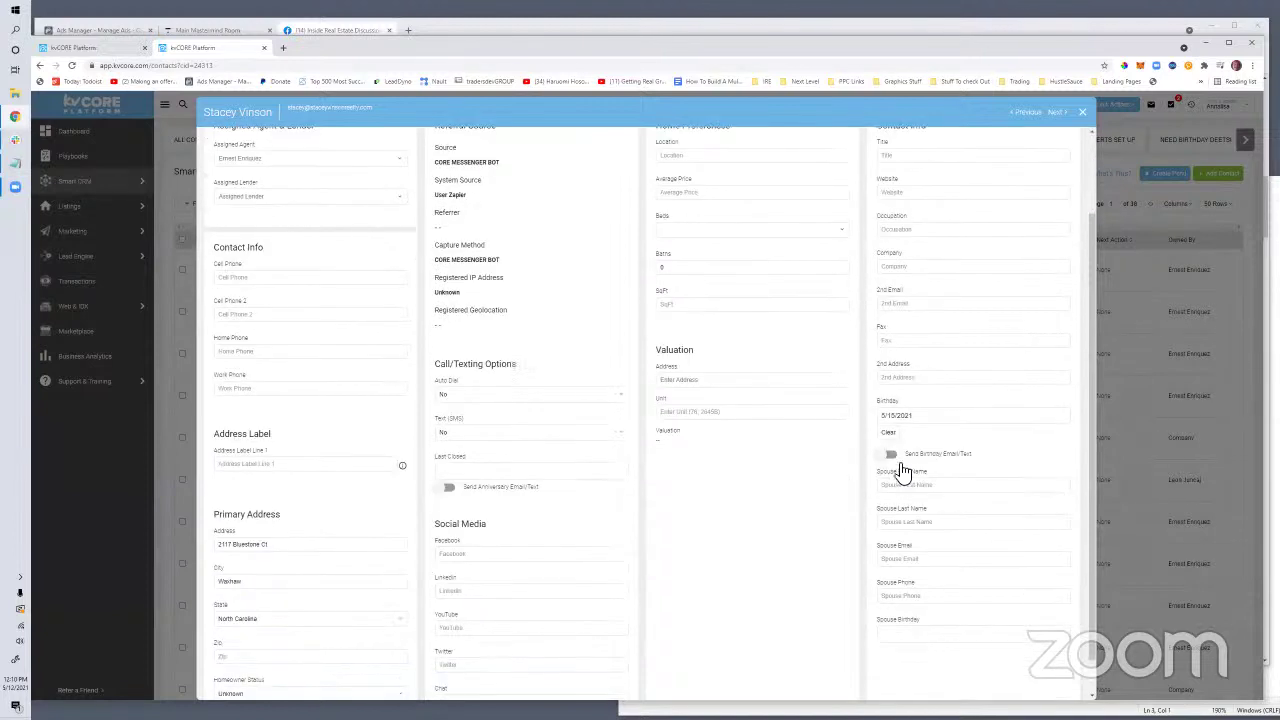
pyautogui.click(893, 456)
pyautogui.click(896, 457)
pyautogui.click(896, 457)
pyautogui.click(896, 457)
pyautogui.click(896, 457)
pyautogui.click(893, 459)
pyautogui.click(891, 458)
pyautogui.click(895, 459)
pyautogui.click(895, 459)
pyautogui.click(895, 459)
pyautogui.click(895, 459)
pyautogui.click(895, 459)
pyautogui.click(895, 459)
pyautogui.click(895, 459)
pyautogui.click(893, 418)
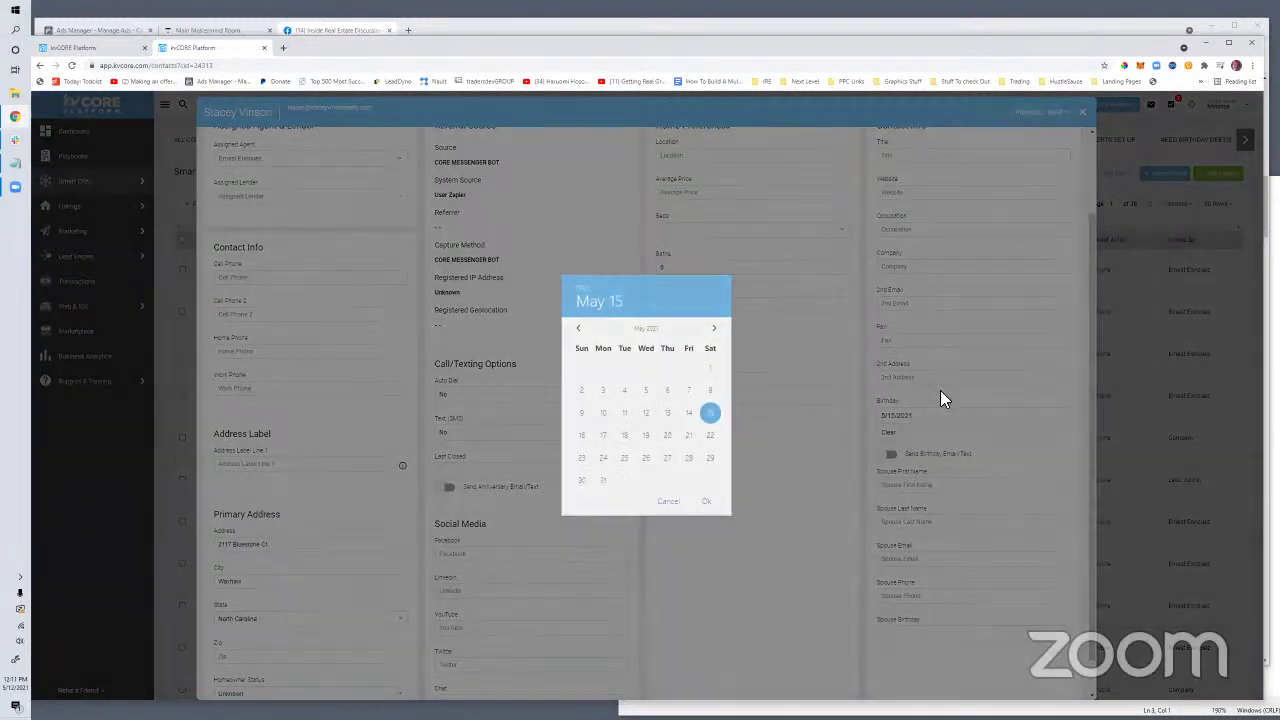
pyautogui.click(940, 392)
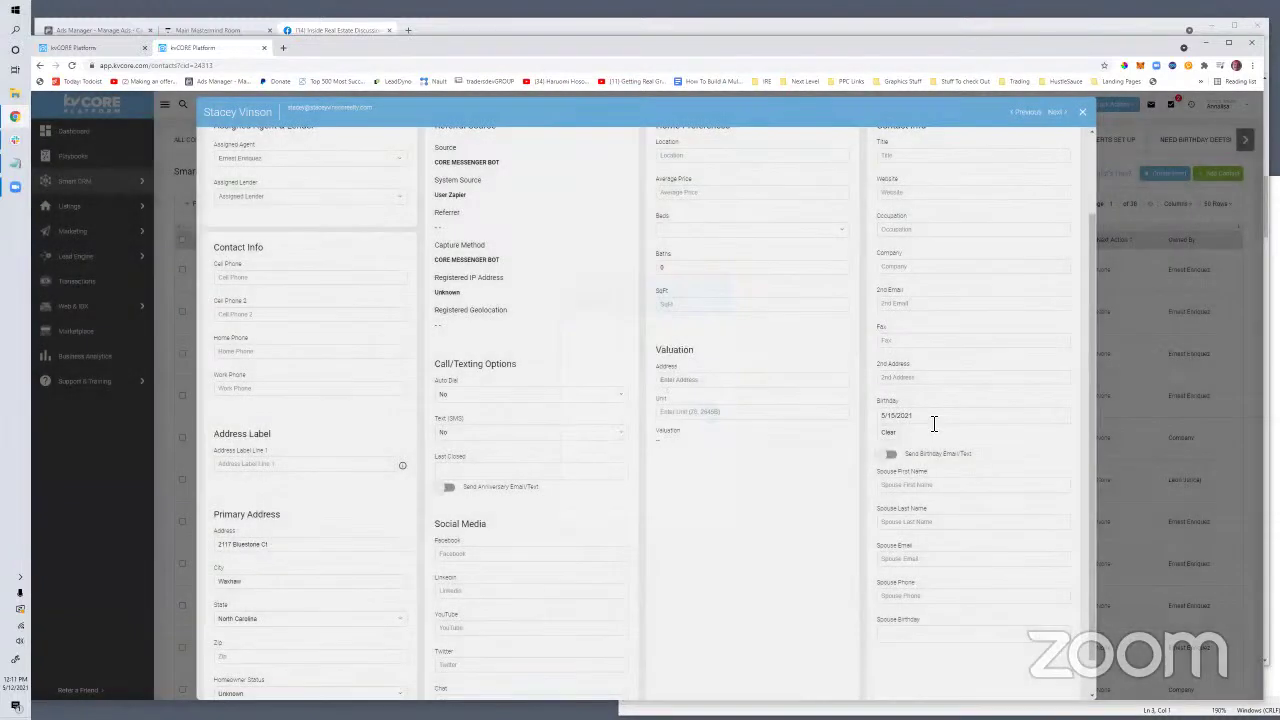
pyautogui.scroll(-1, 890, 515)
pyautogui.scroll(3, 900, 500)
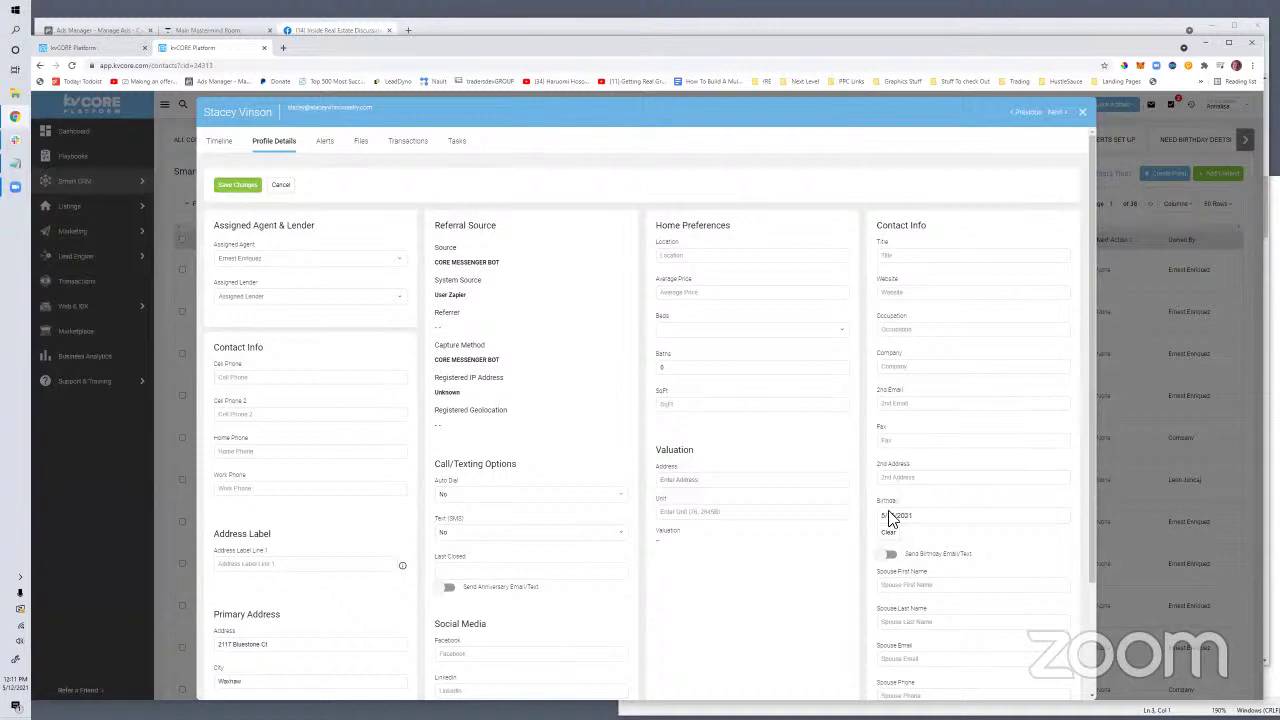
# Change the contact's birthday to a date in January of an earlier year using the date picker.
pyautogui.click(924, 518)
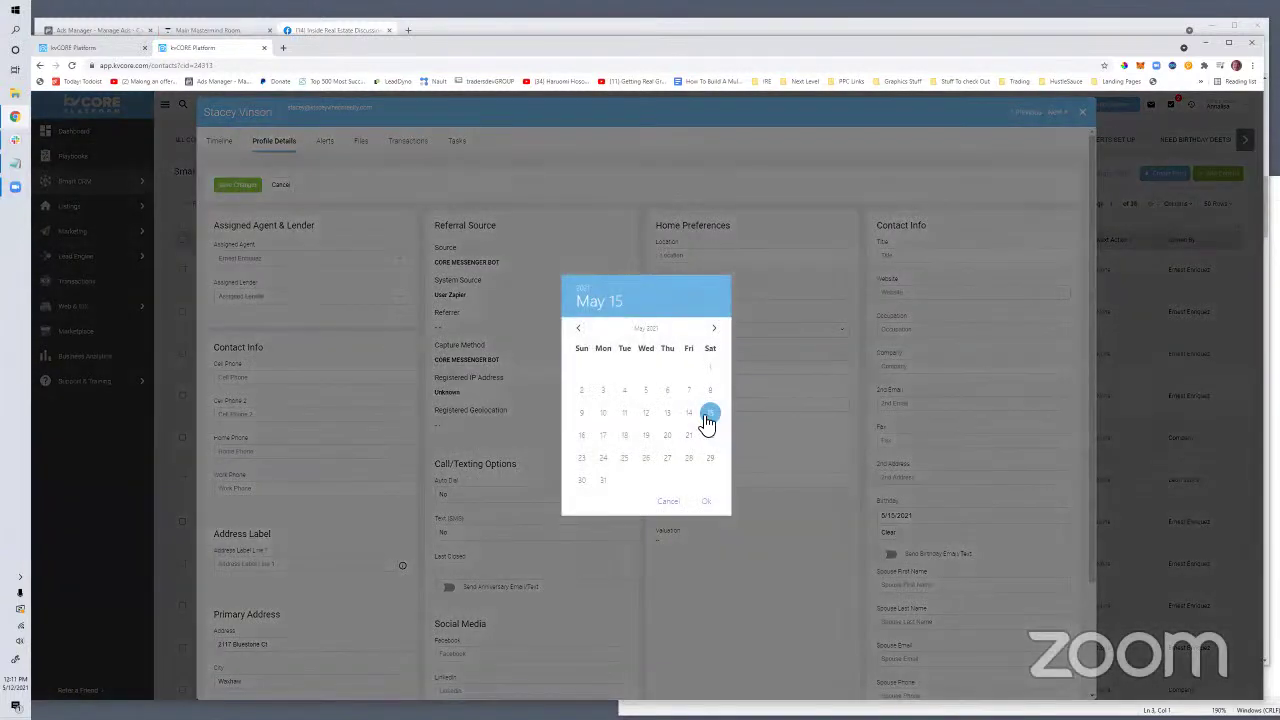
pyautogui.click(579, 332)
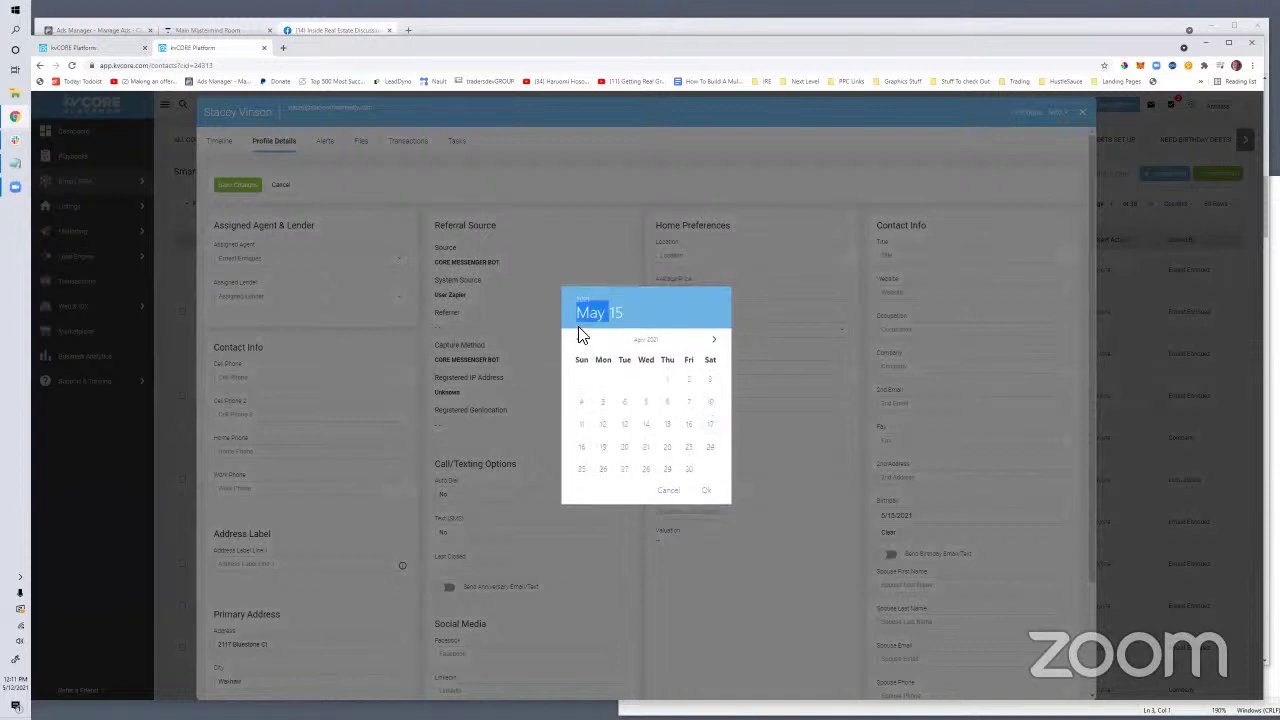
pyautogui.click(586, 350)
pyautogui.doubleClick(586, 350)
pyautogui.click(603, 390)
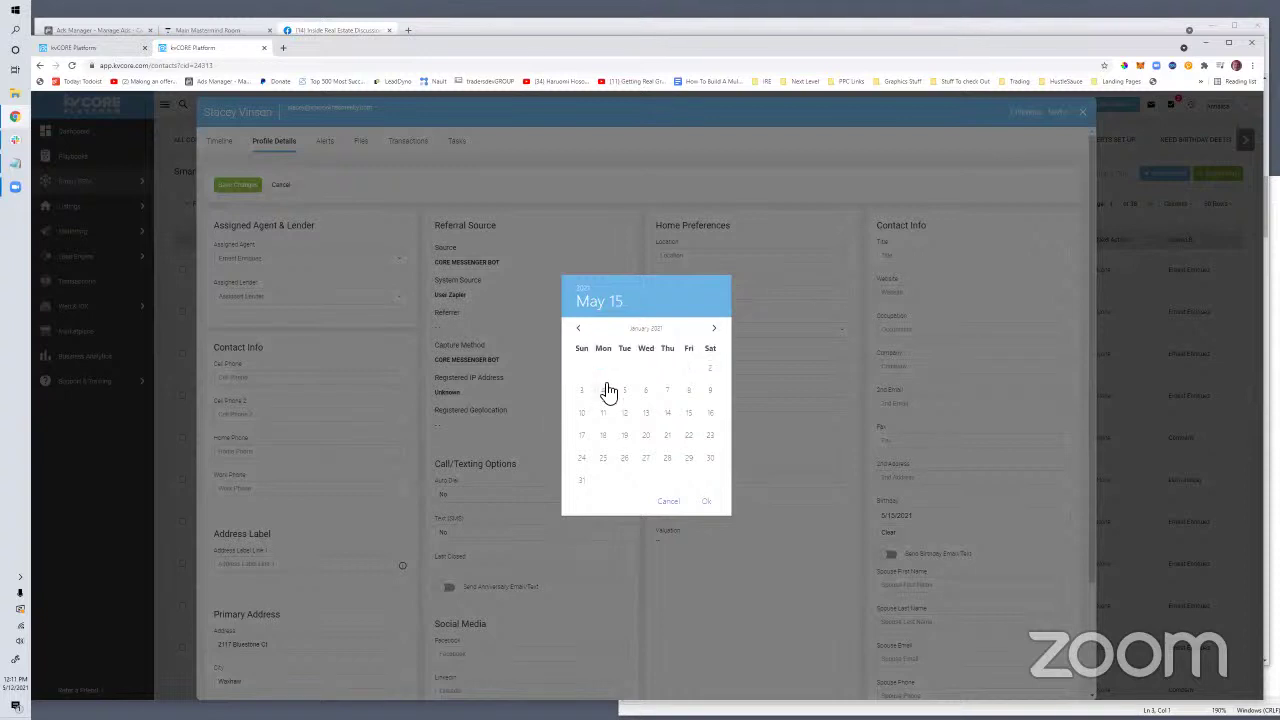
pyautogui.click(586, 290)
pyautogui.scroll(5, 650, 393)
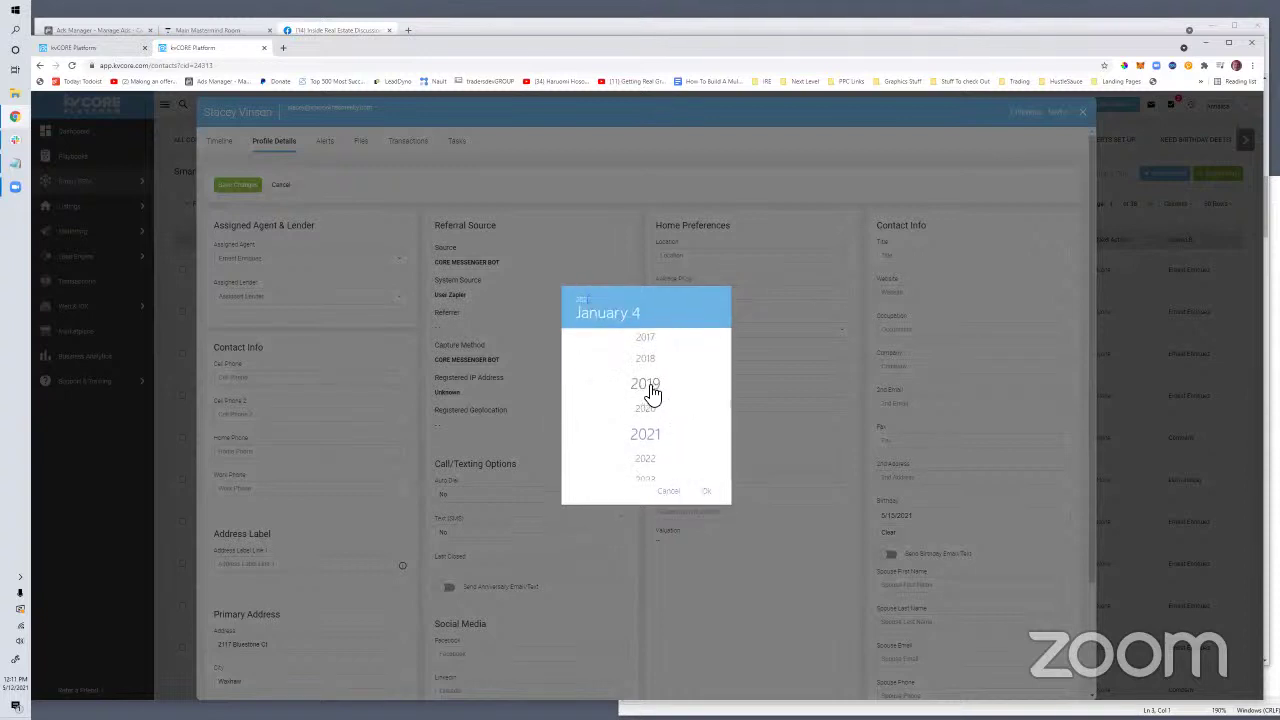
pyautogui.scroll(2, 648, 400)
pyautogui.click(645, 401)
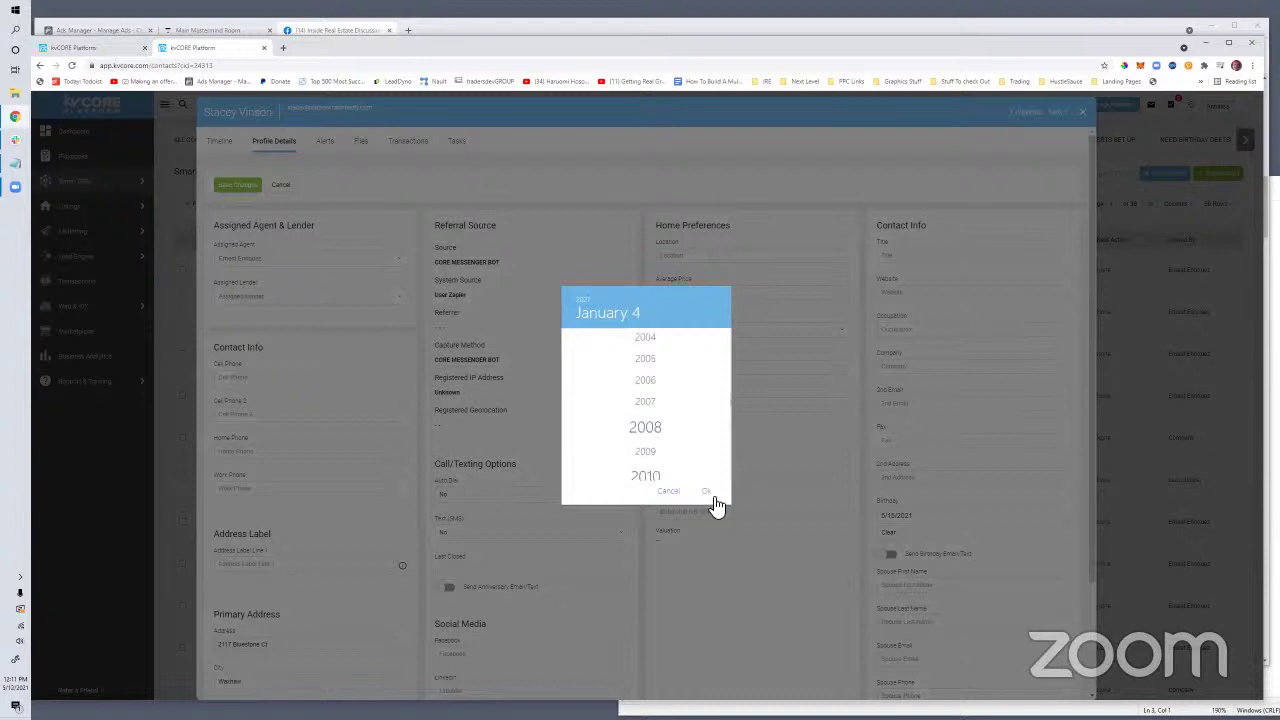
pyautogui.click(705, 492)
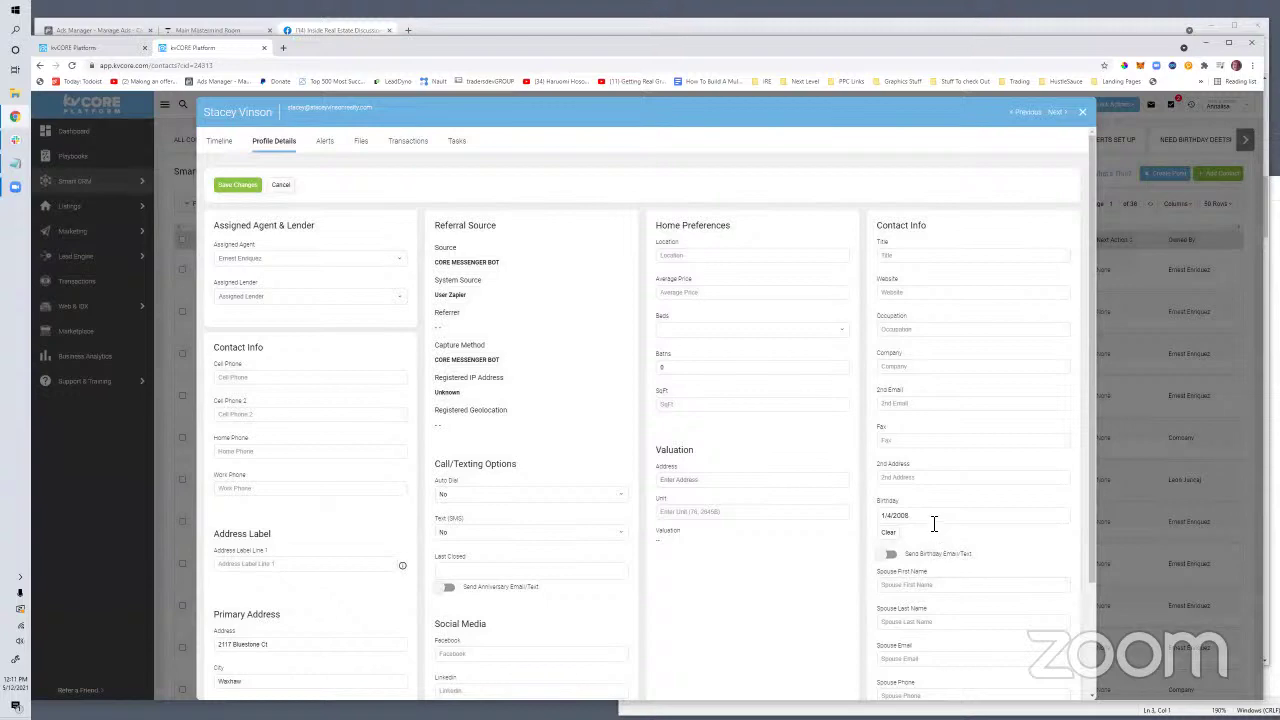
# Reopen the contact's birthday date picker to check the selected date and year, and close it with the same date.
pyautogui.click(930, 516)
pyautogui.click(688, 300)
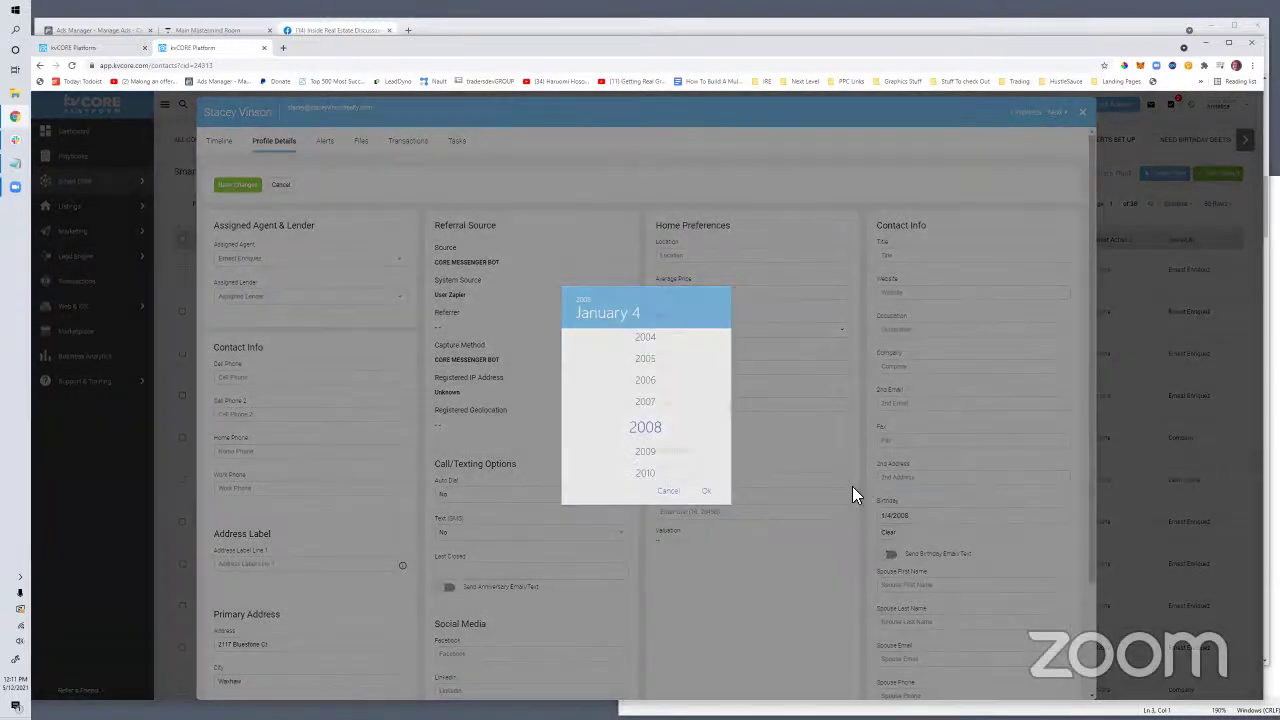
pyautogui.click(852, 486)
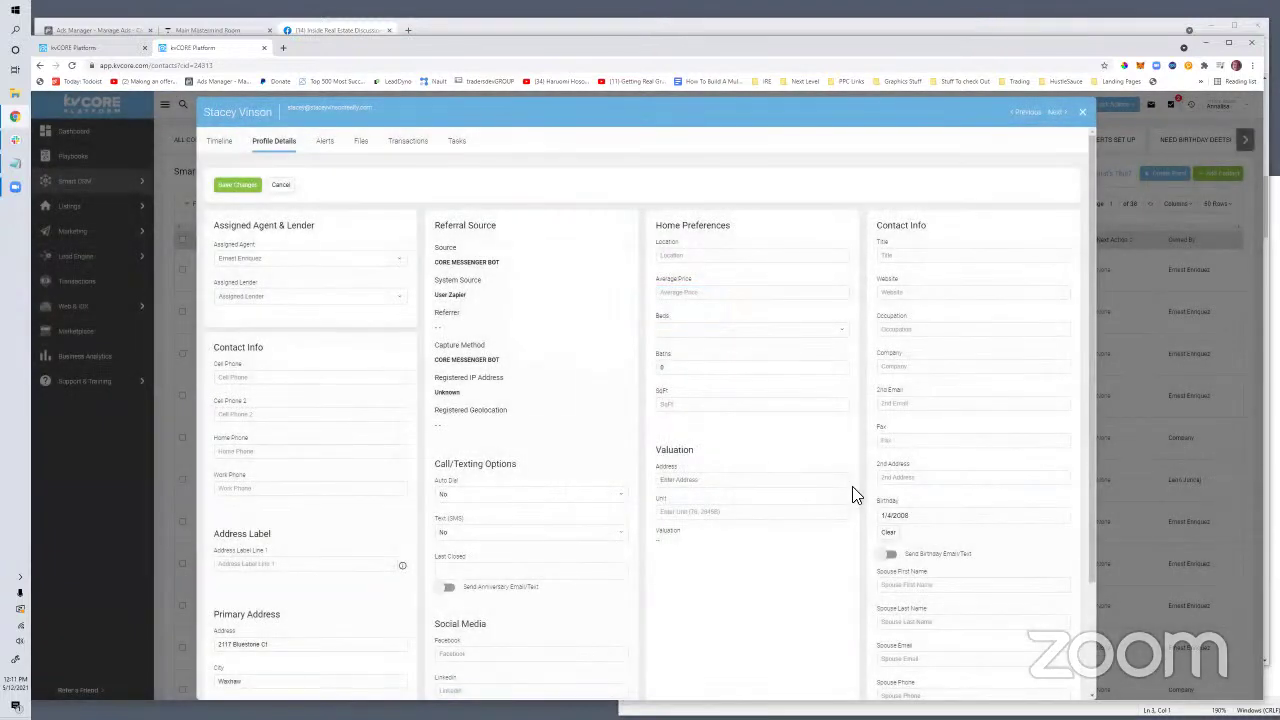
pyautogui.click(914, 518)
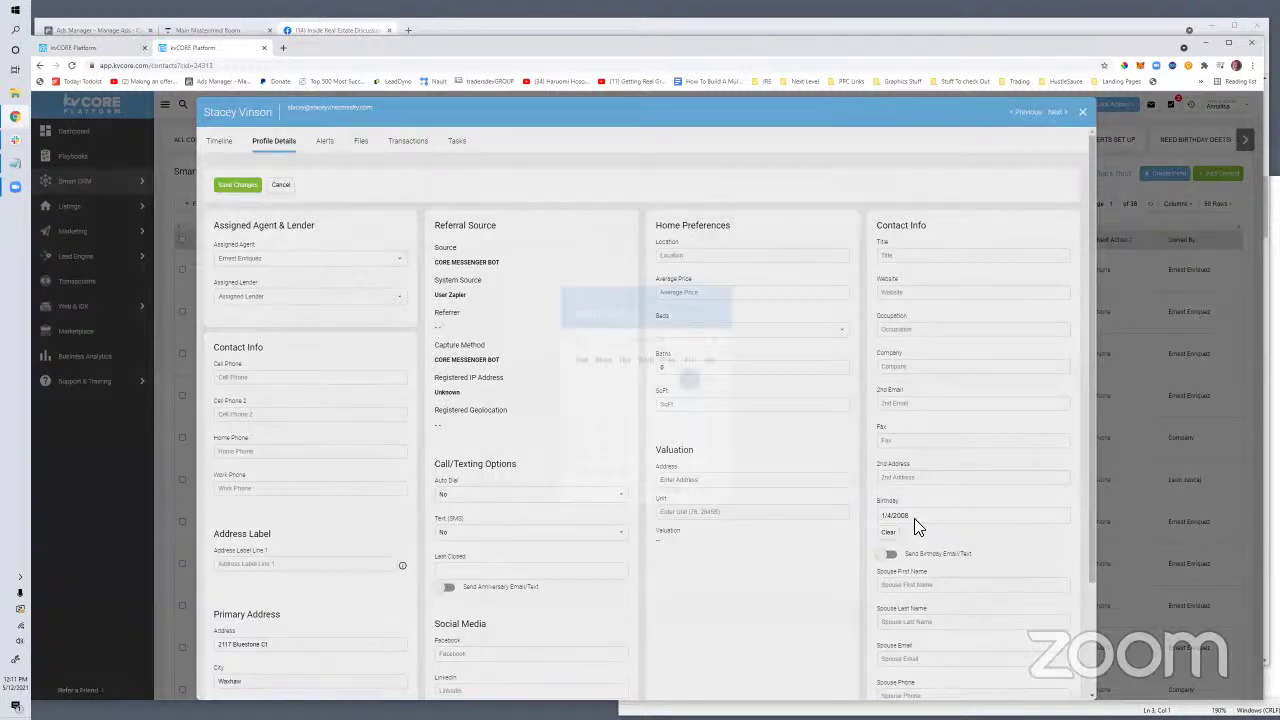
pyautogui.click(679, 318)
pyautogui.click(708, 494)
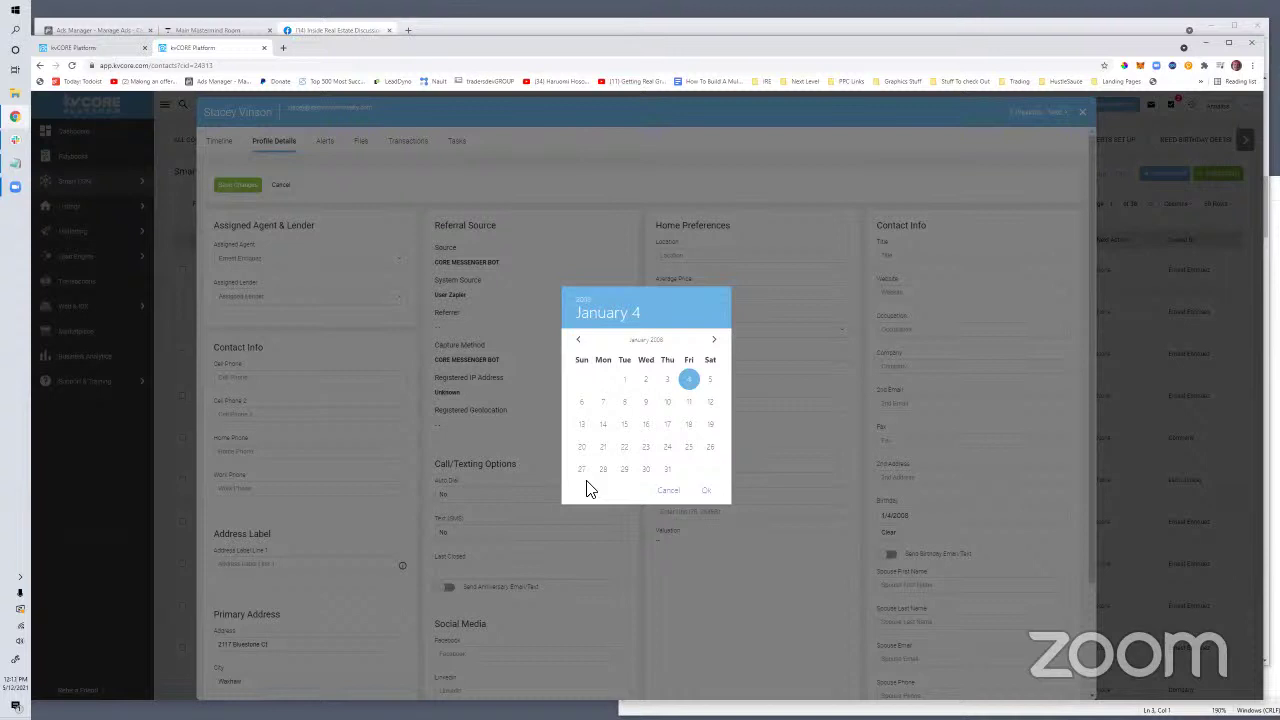
pyautogui.click(708, 493)
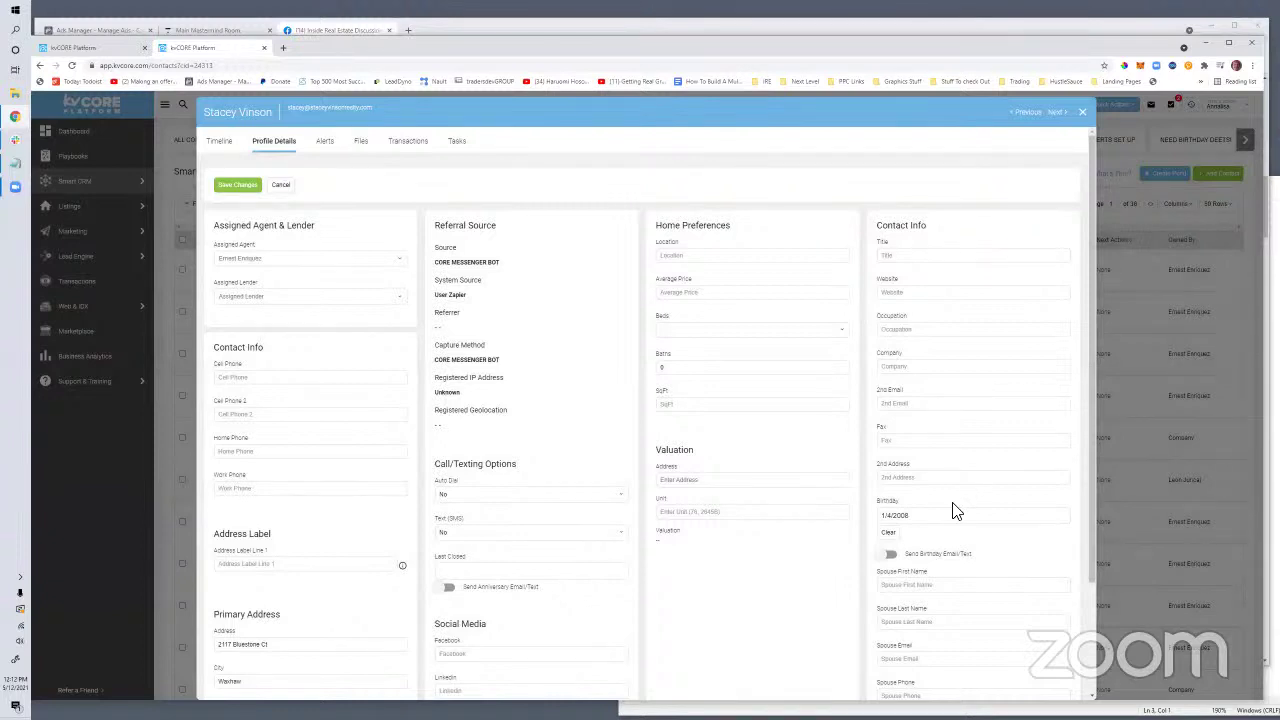
# Save the changes to the contact's profile details.
pyautogui.scroll(-1, 620, 408)
pyautogui.scroll(2, 620, 408)
pyautogui.click(236, 182)
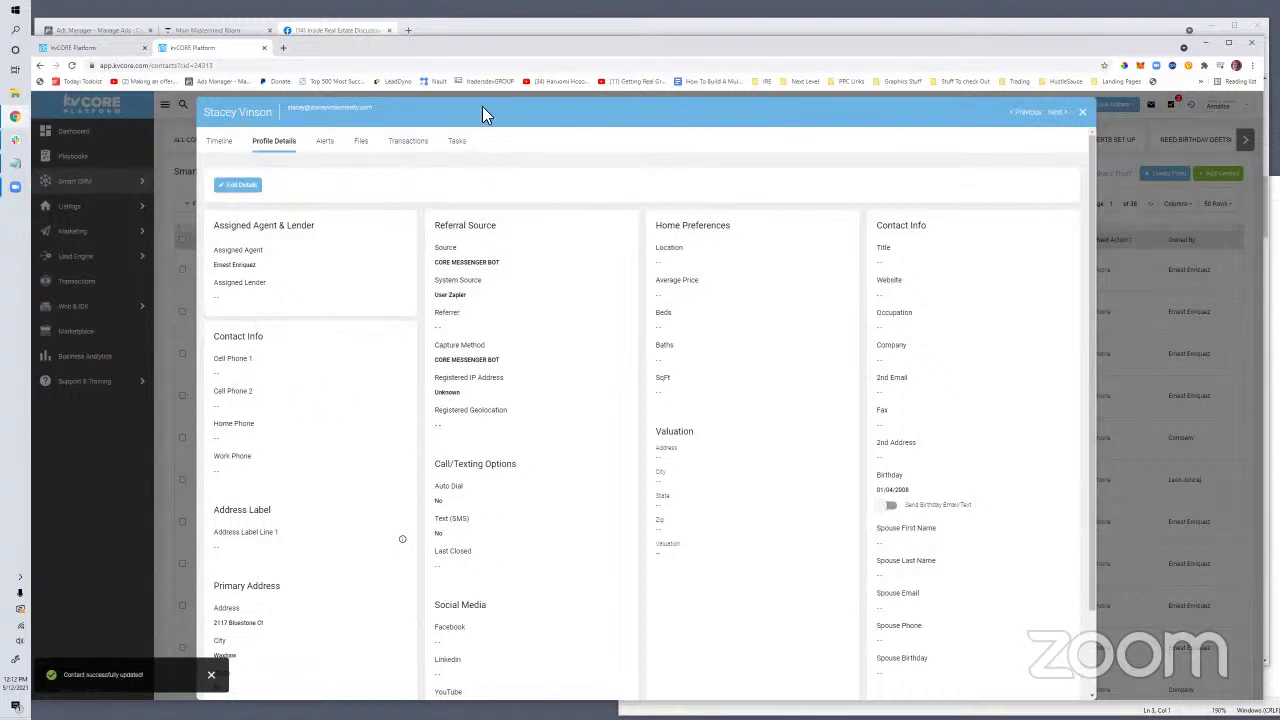
pyautogui.moveTo(372, 107); pyautogui.dragTo(288, 110)
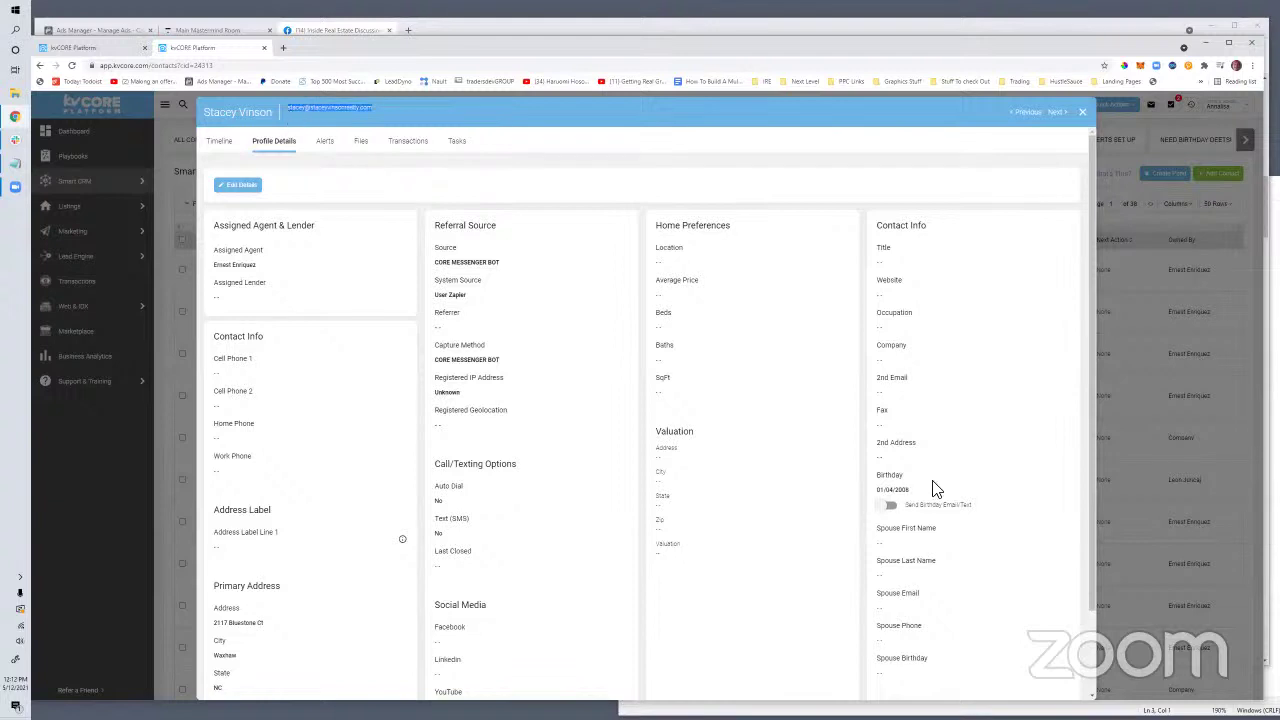
# Close the contact record and return to the Happy Birthday Campaign page to check its start trigger.
pyautogui.click(1086, 112)
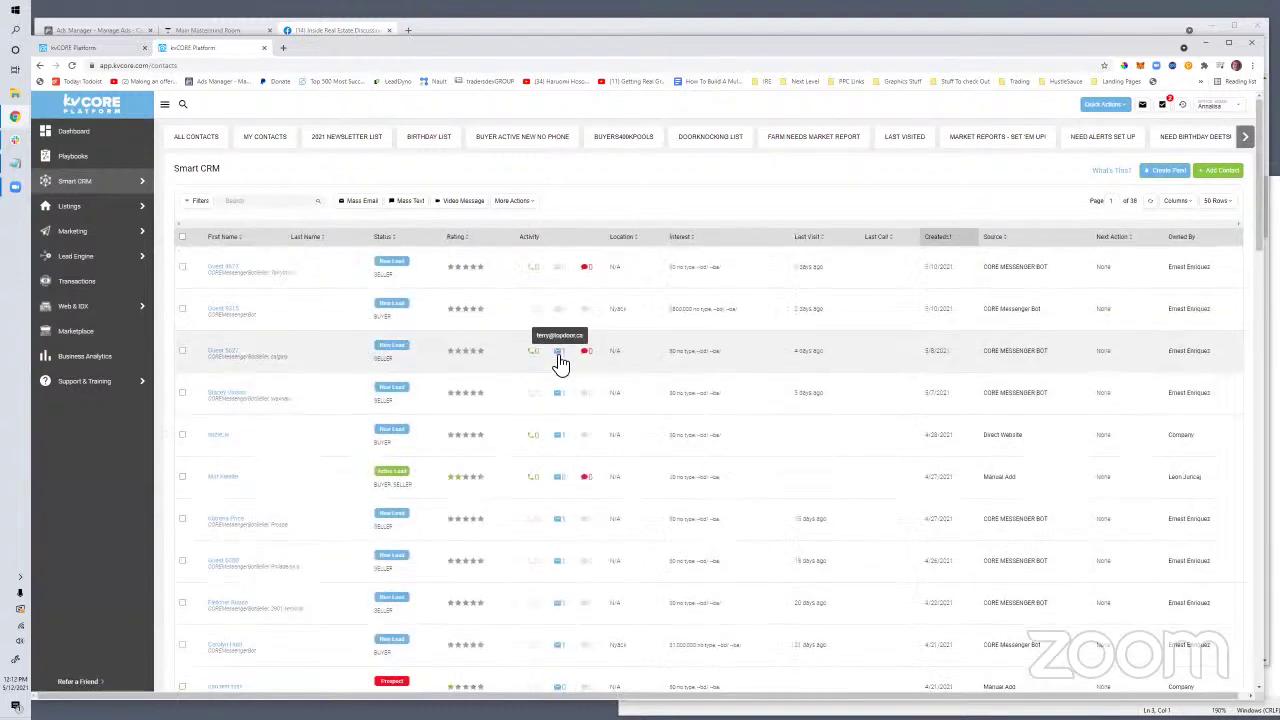
pyautogui.click(85, 45)
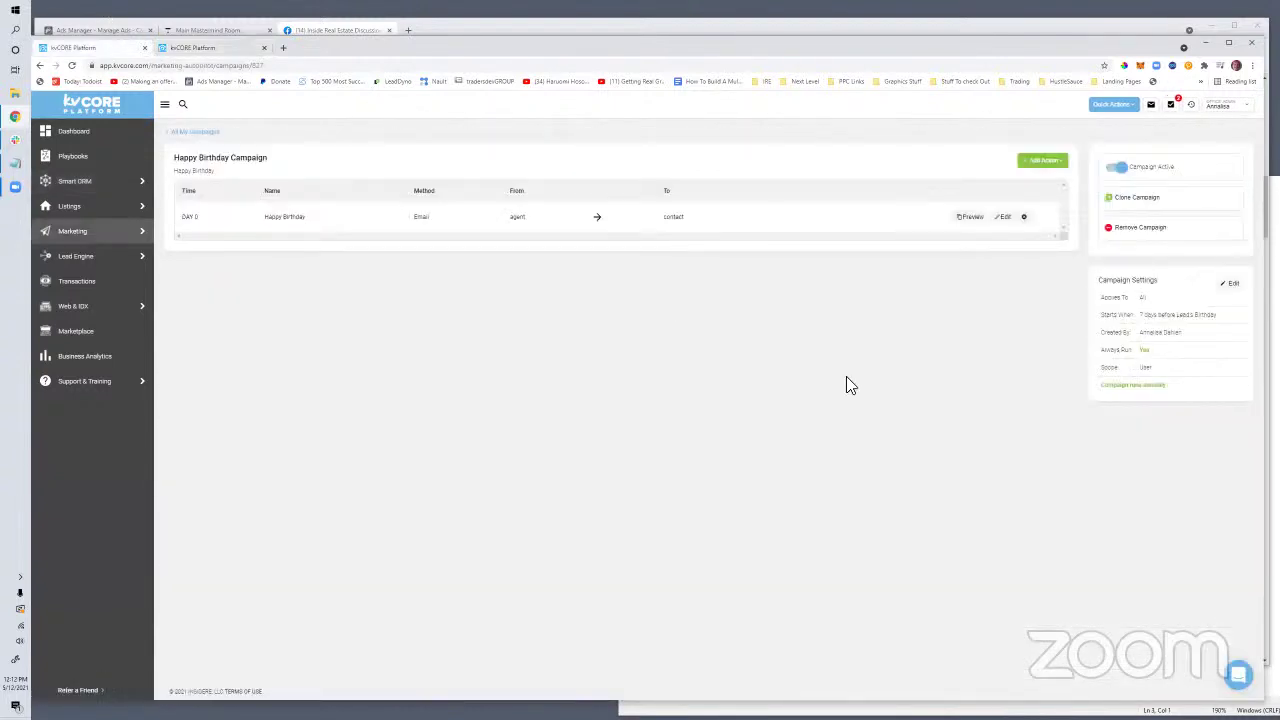
pyautogui.moveTo(1218, 315); pyautogui.dragTo(1138, 320)
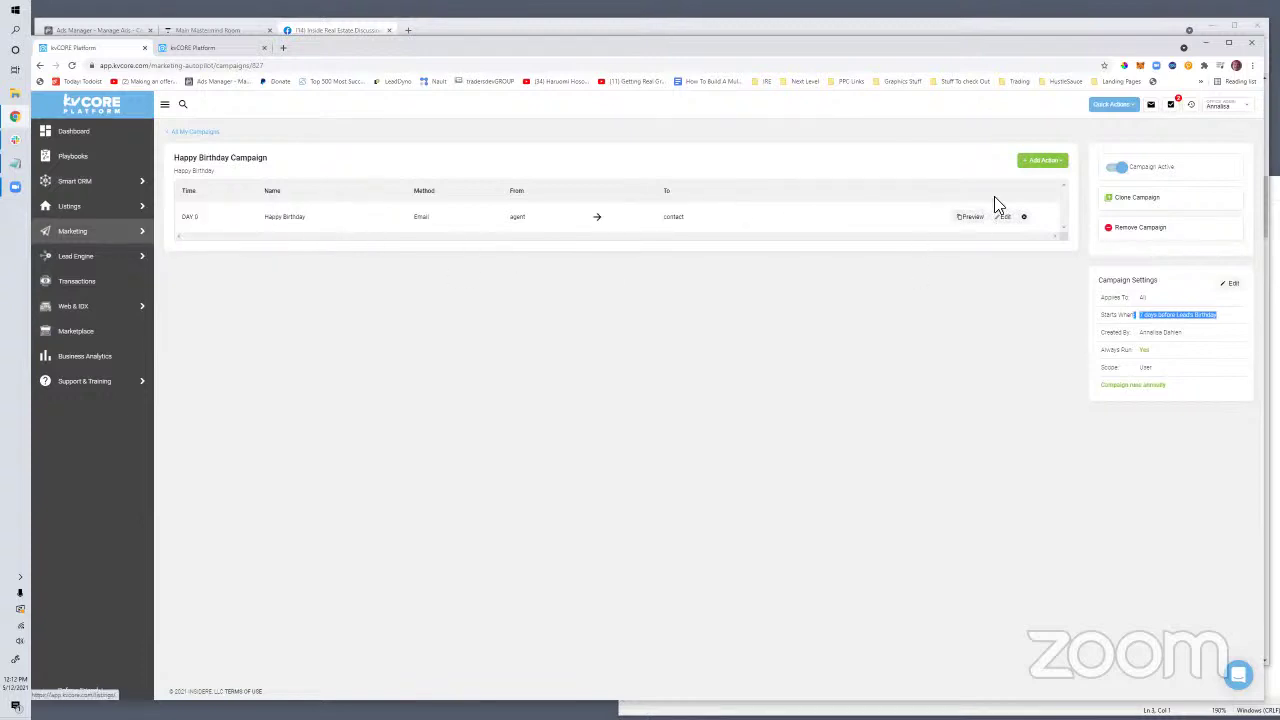
# Open the Zapier action form in the campaign to view its Trigger Zap settings, and close it without adding an action.
pyautogui.click(1043, 162)
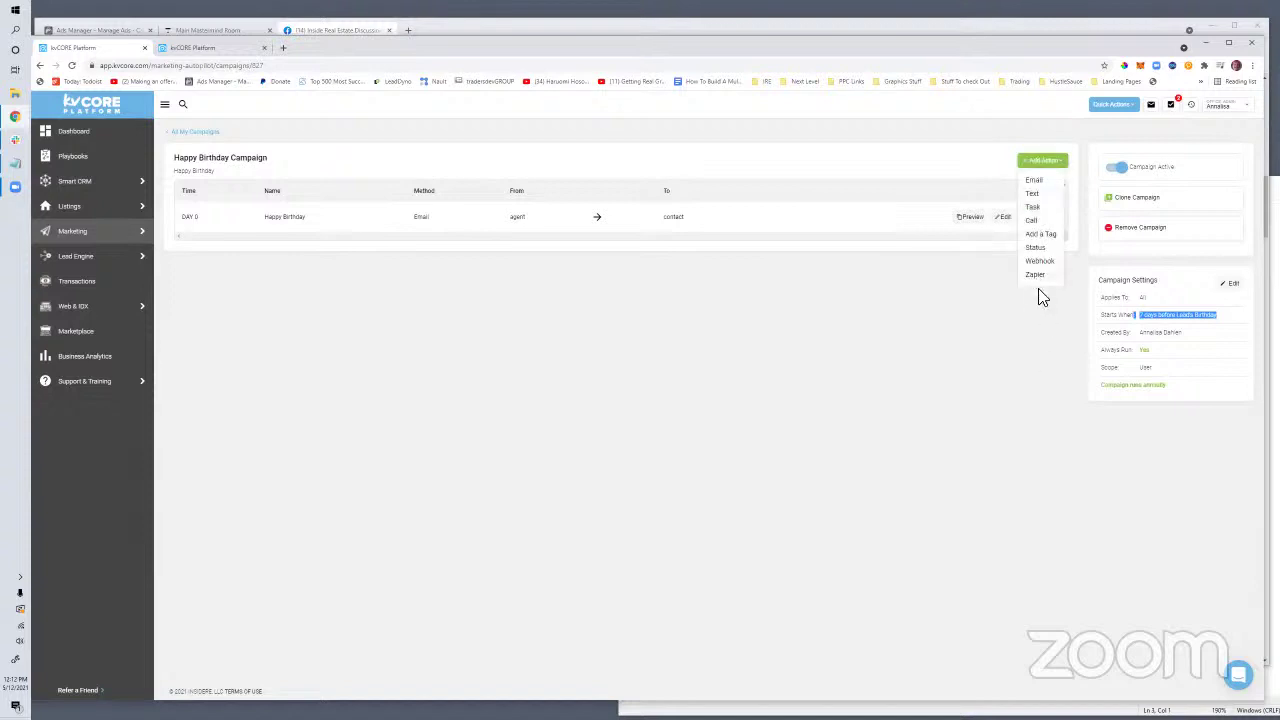
pyautogui.moveTo(120, 180)
pyautogui.click(1033, 276)
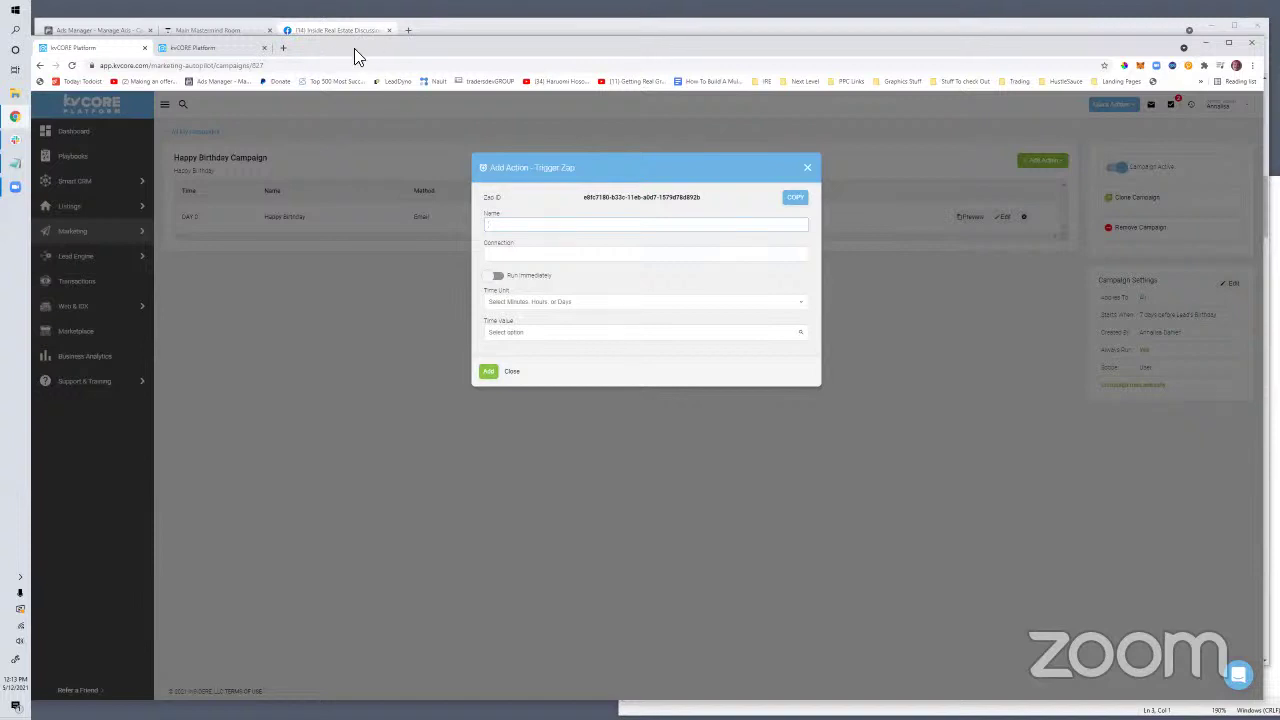
pyautogui.click(283, 48)
pyautogui.click(105, 48)
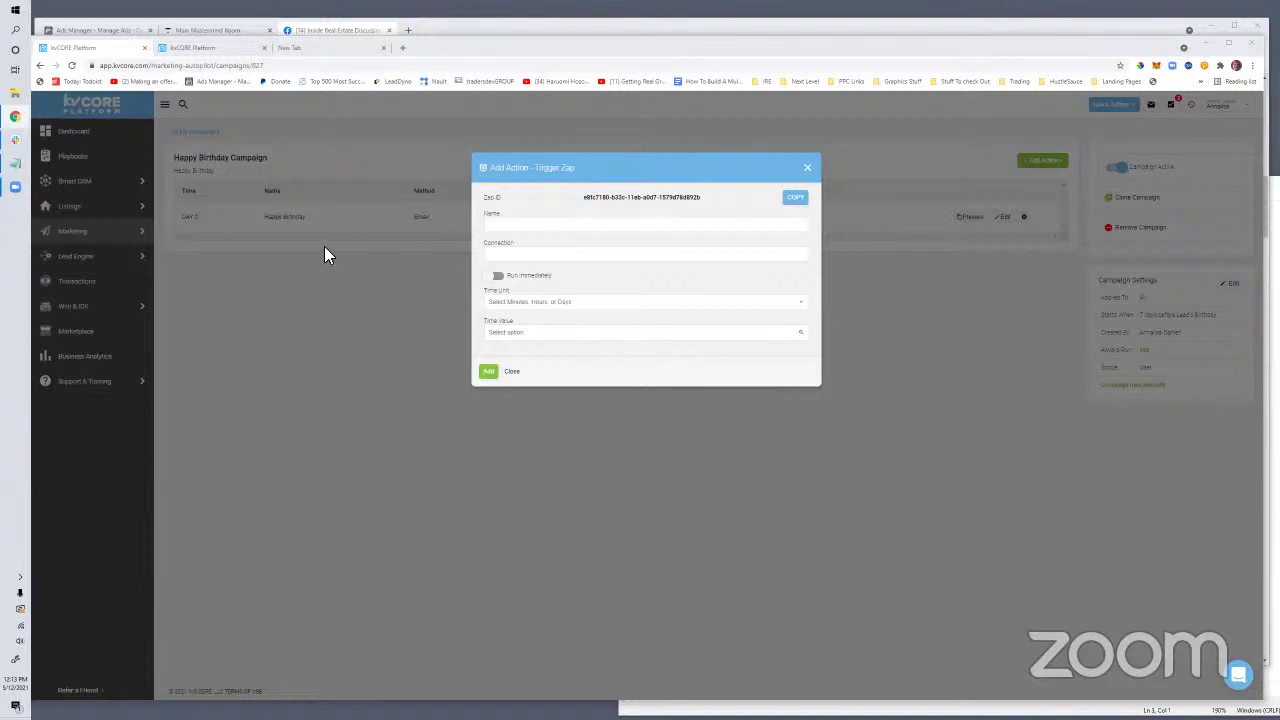
pyautogui.click(807, 167)
# Start a new Call action in the Happy Birthday Campaign and name it "Call and Say Happy Birthday".
pyautogui.click(1038, 162)
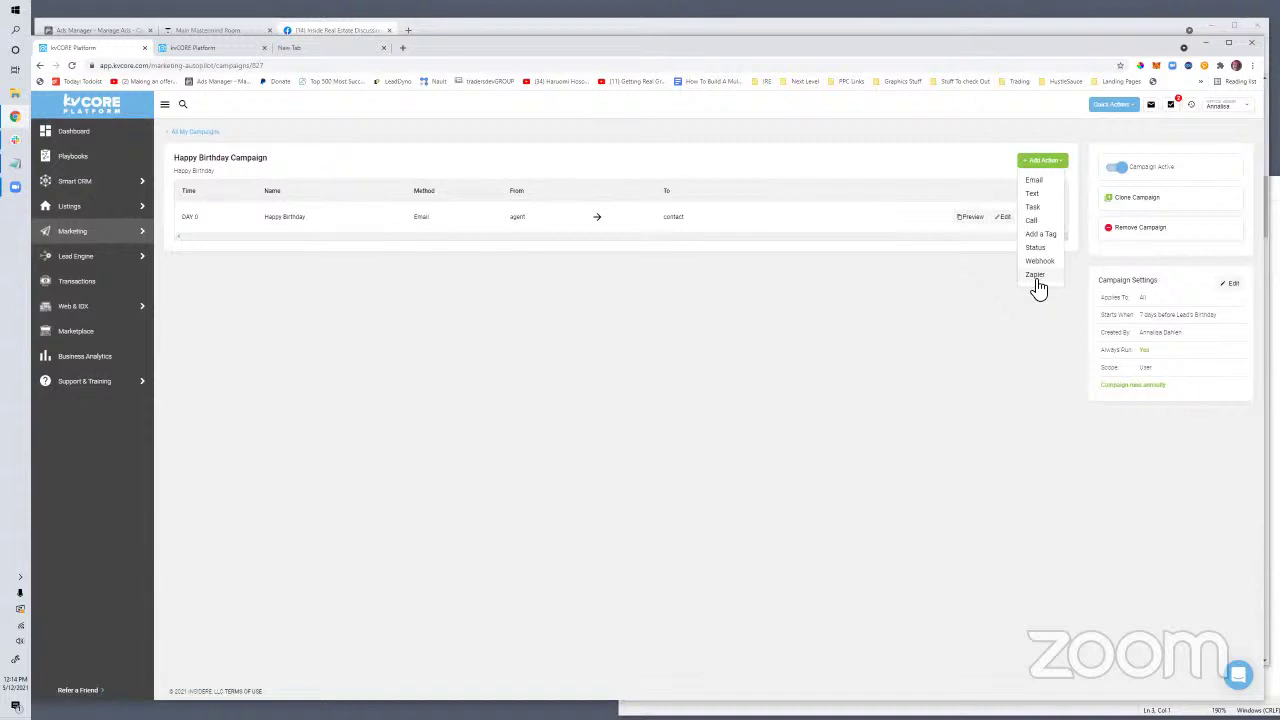
pyautogui.click(1056, 220)
pyautogui.click(500, 240)
pyautogui.write('Call and Say Happy')
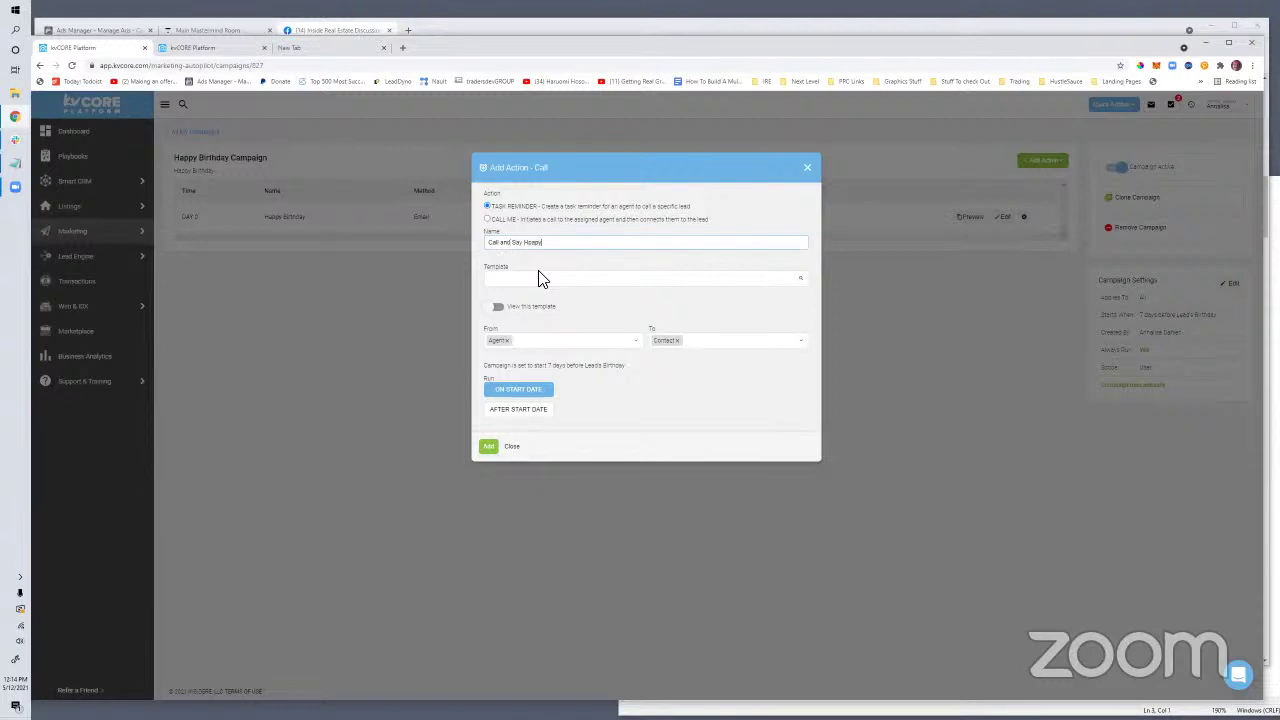
pyautogui.write(' Birthday')
# Choose the Call and Leave Voicemail template for the call action.
pyautogui.click(509, 284)
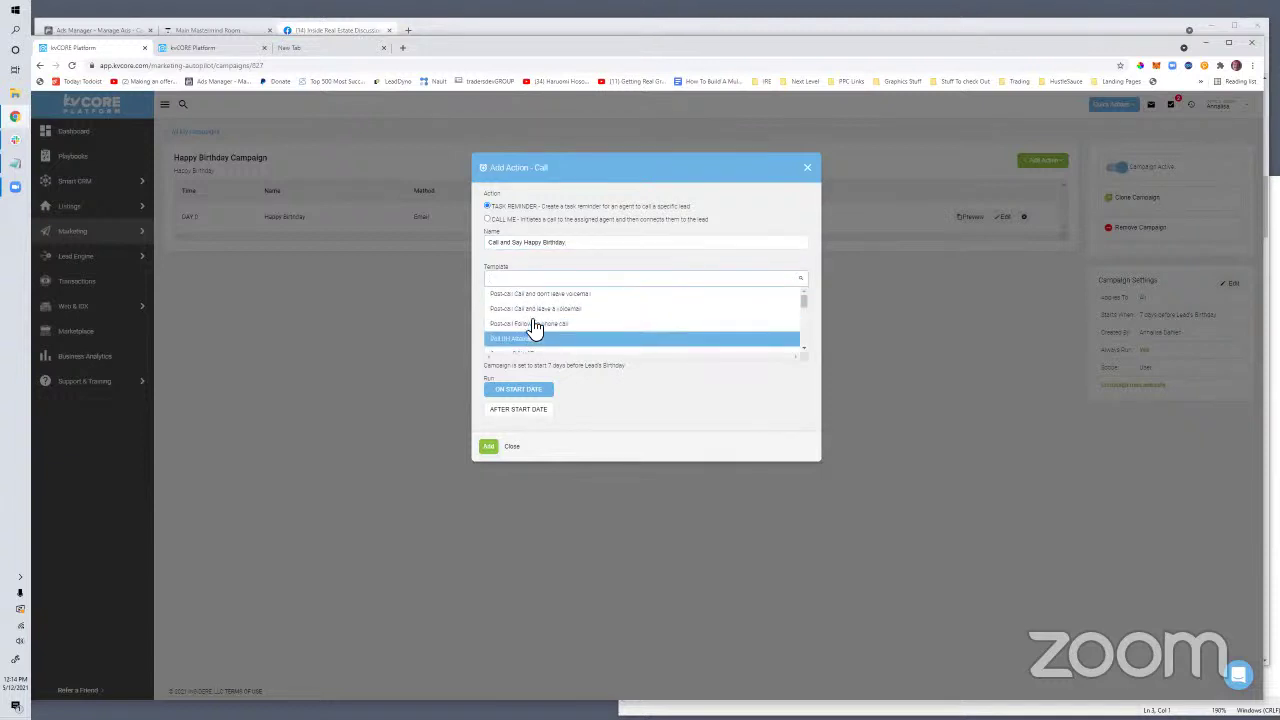
pyautogui.scroll(-3, 560, 318)
pyautogui.scroll(4, 563, 320)
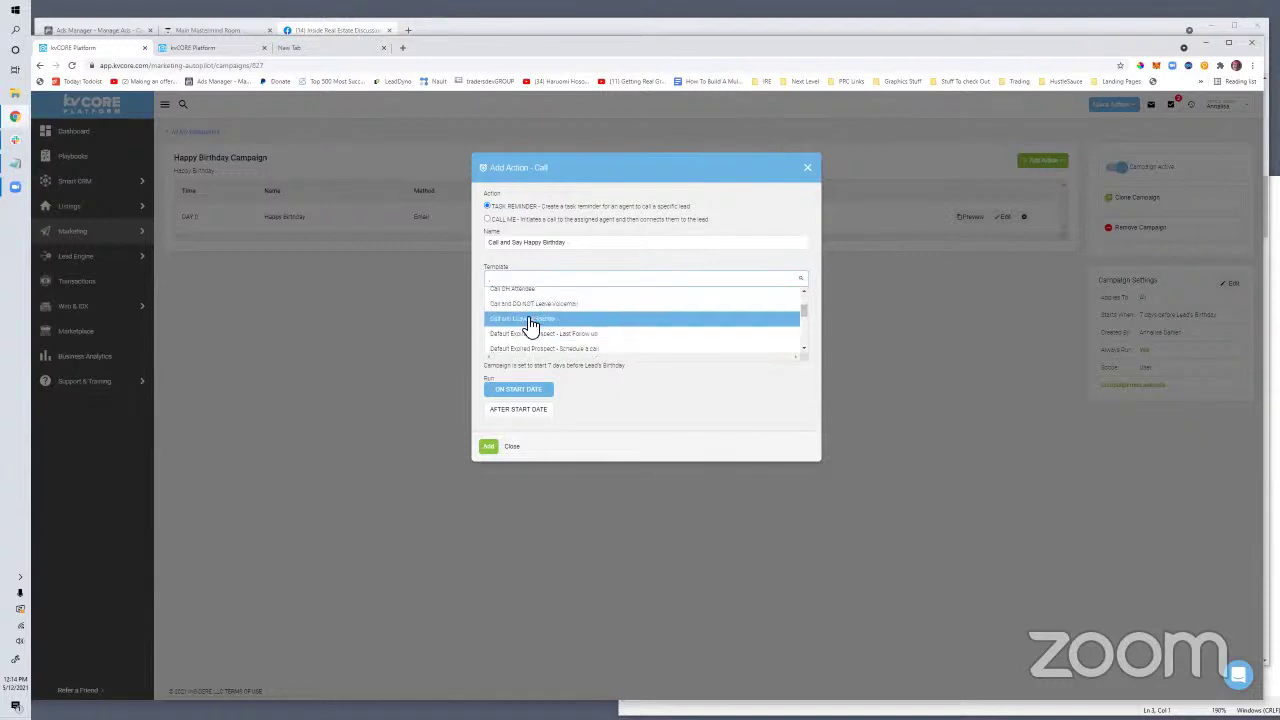
pyautogui.click(531, 320)
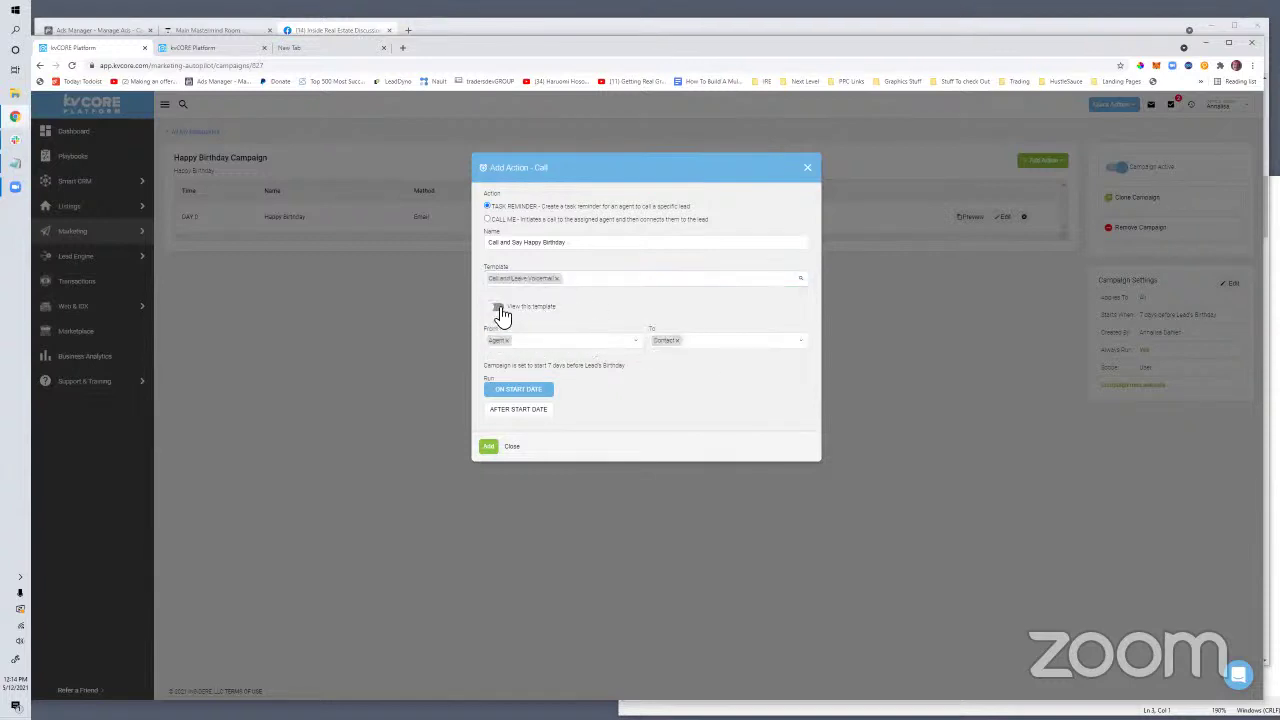
# Show the template's content and add the call action scheduled 7 days after the start date.
pyautogui.click(498, 308)
pyautogui.click(499, 310)
pyautogui.click(499, 310)
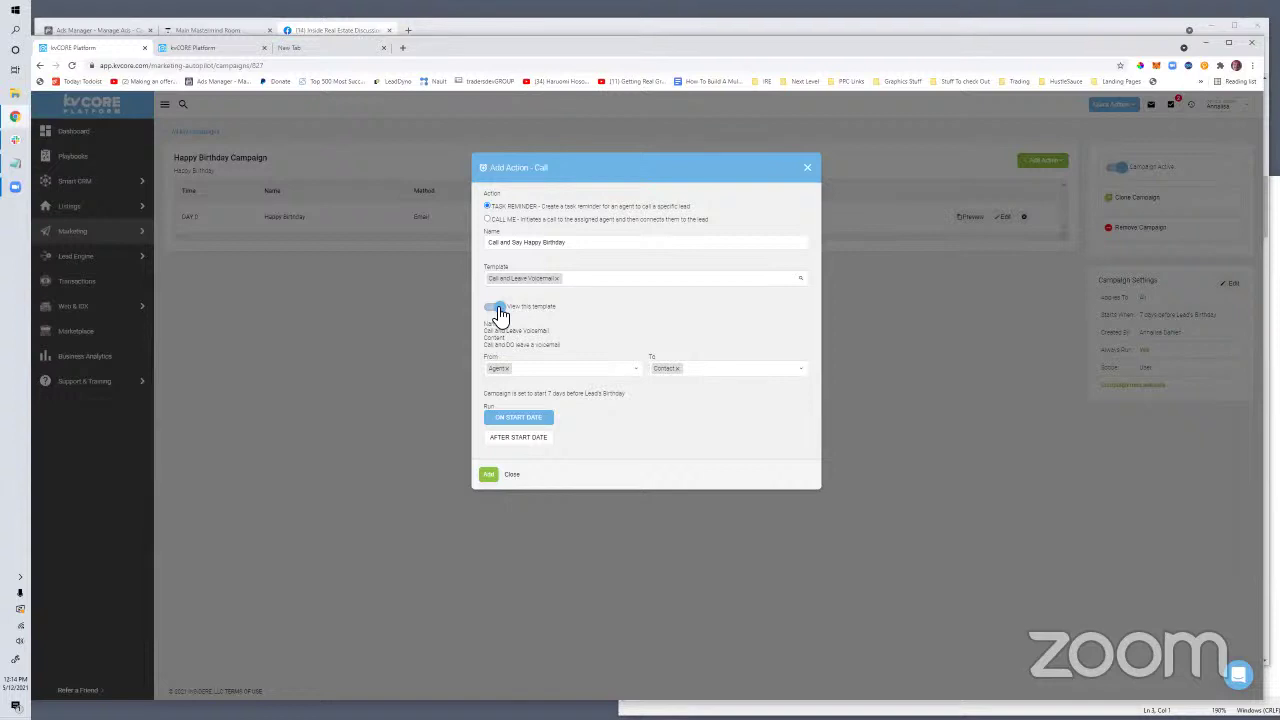
pyautogui.click(517, 437)
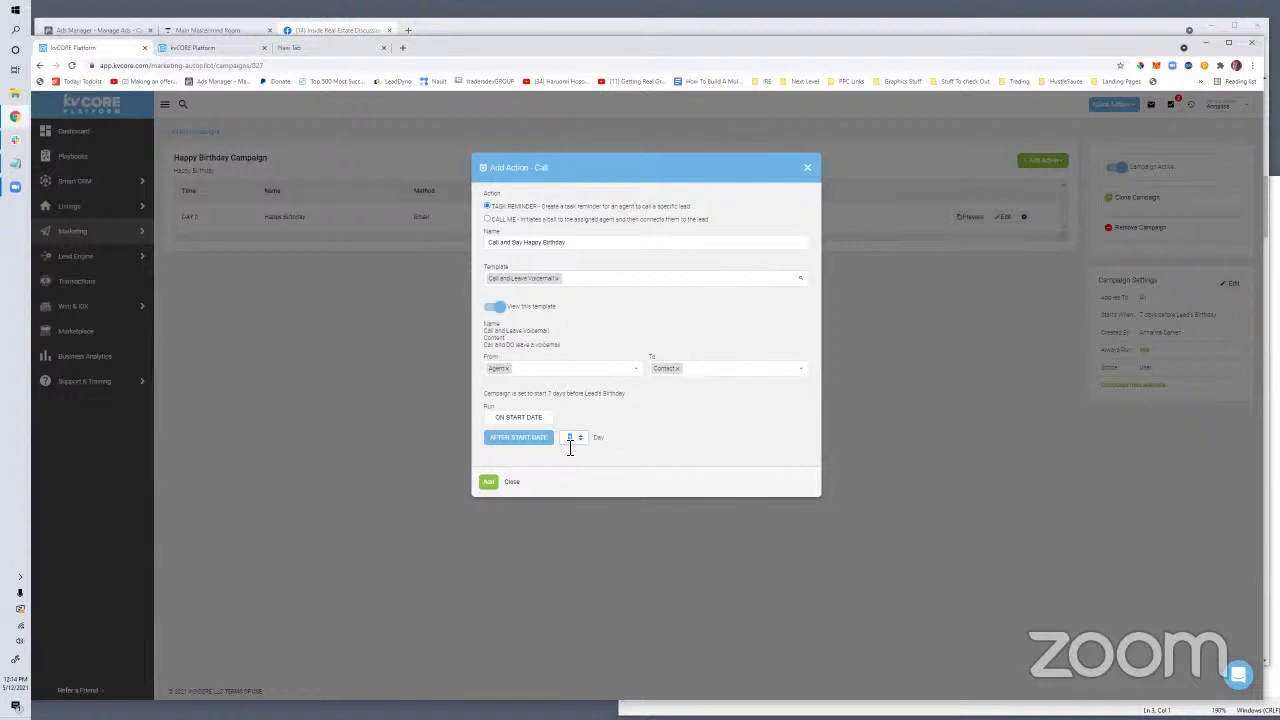
pyautogui.click(488, 482)
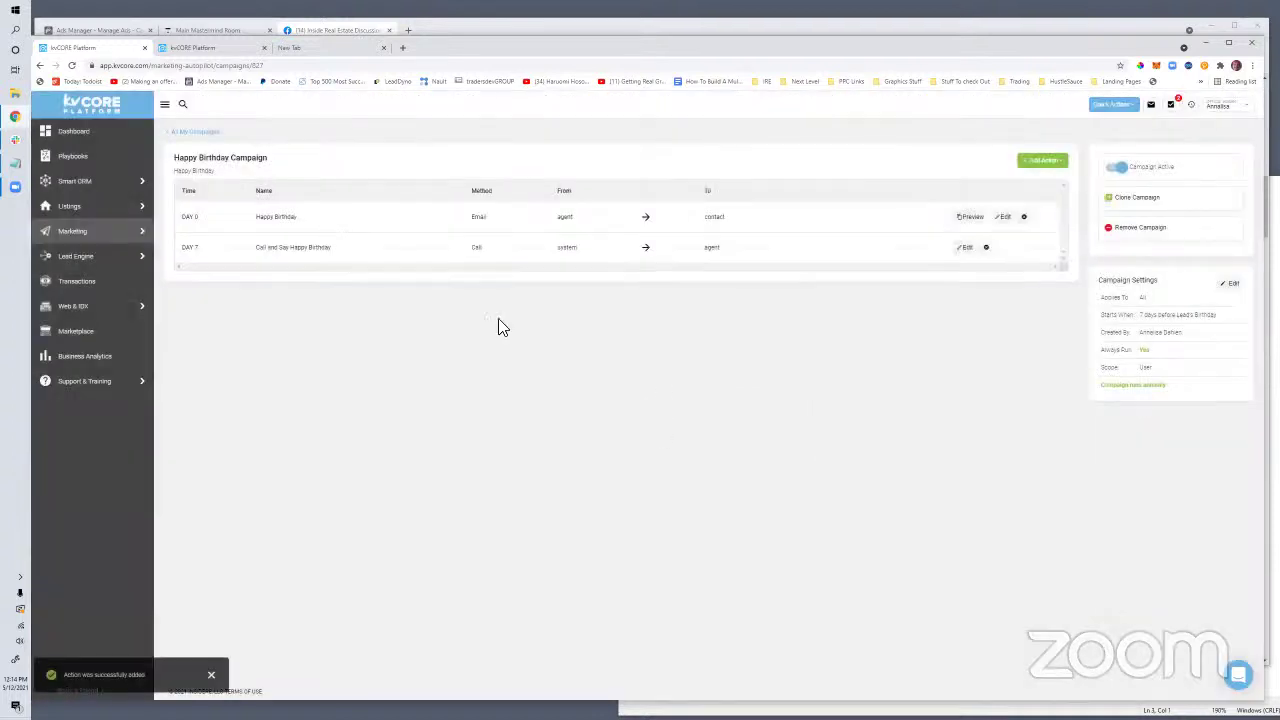
# Review the scheduled day and method of the new call action in the campaign's action list.
pyautogui.moveTo(201, 249); pyautogui.dragTo(185, 254)
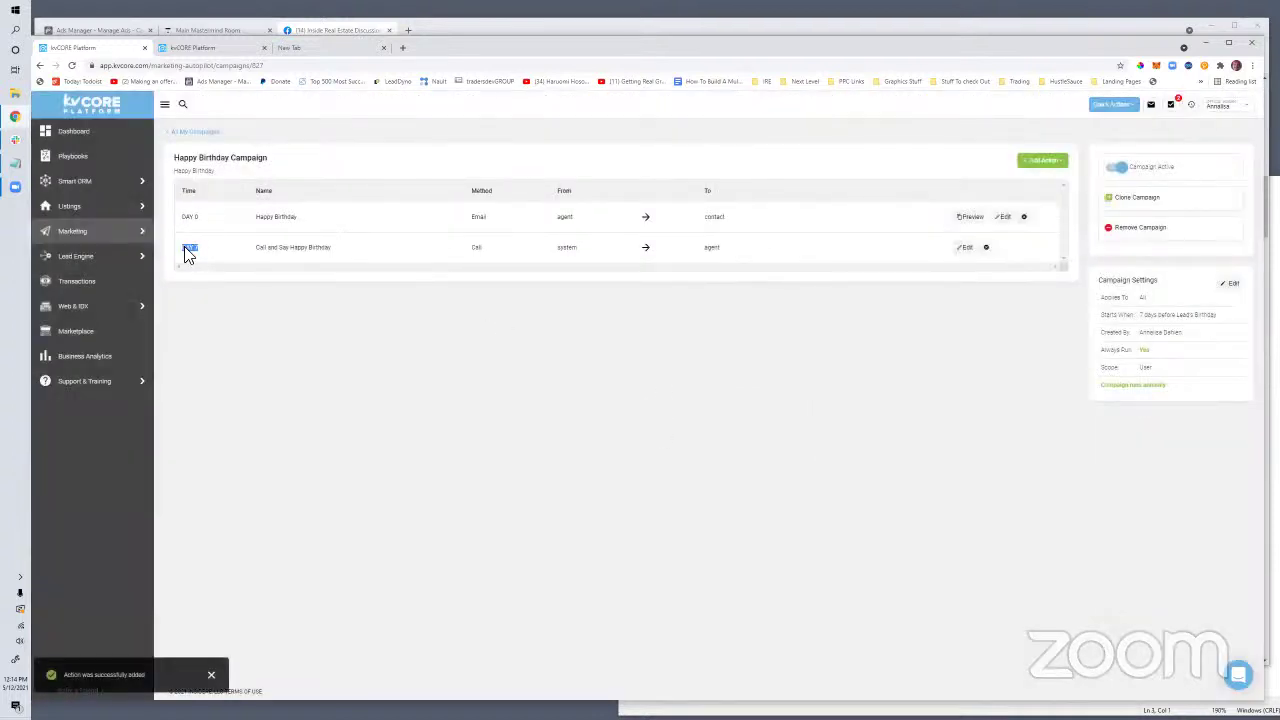
pyautogui.click(476, 254)
pyautogui.doubleClick(477, 250)
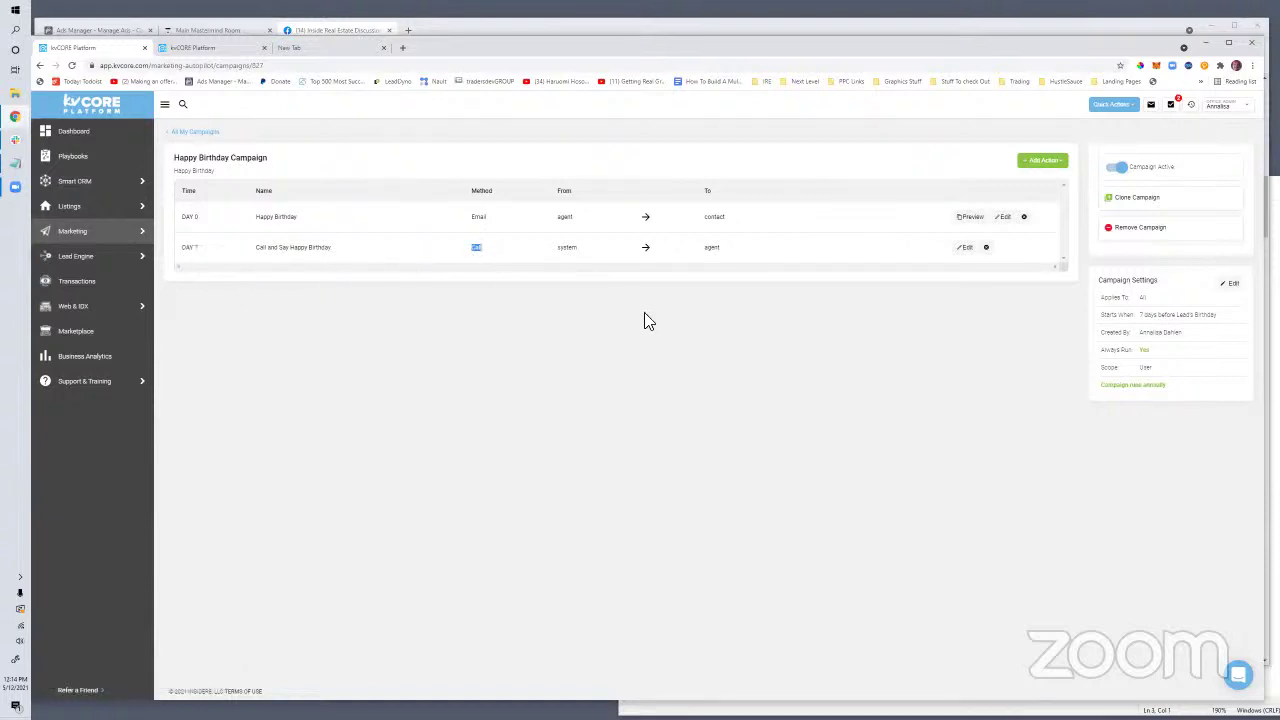
pyautogui.moveTo(487, 248); pyautogui.dragTo(467, 252)
pyautogui.click(860, 290)
pyautogui.moveTo(100, 235)
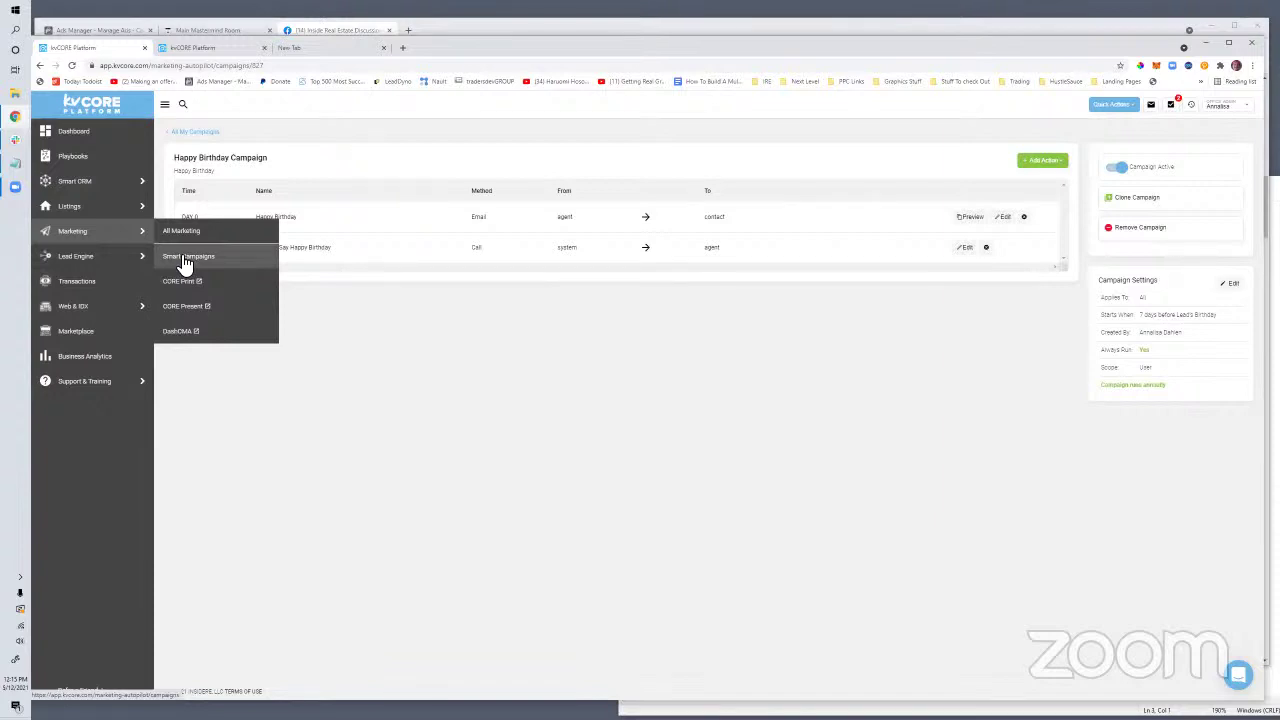
pyautogui.click(1044, 162)
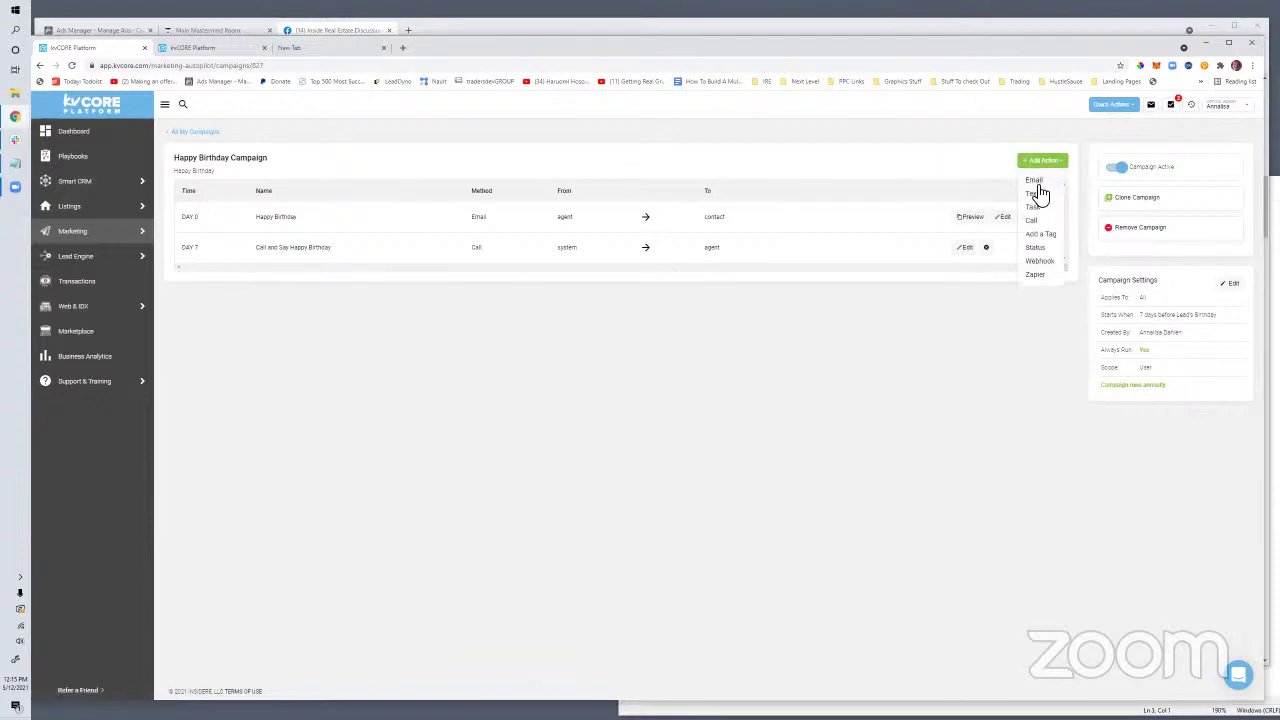
pyautogui.click(1036, 181)
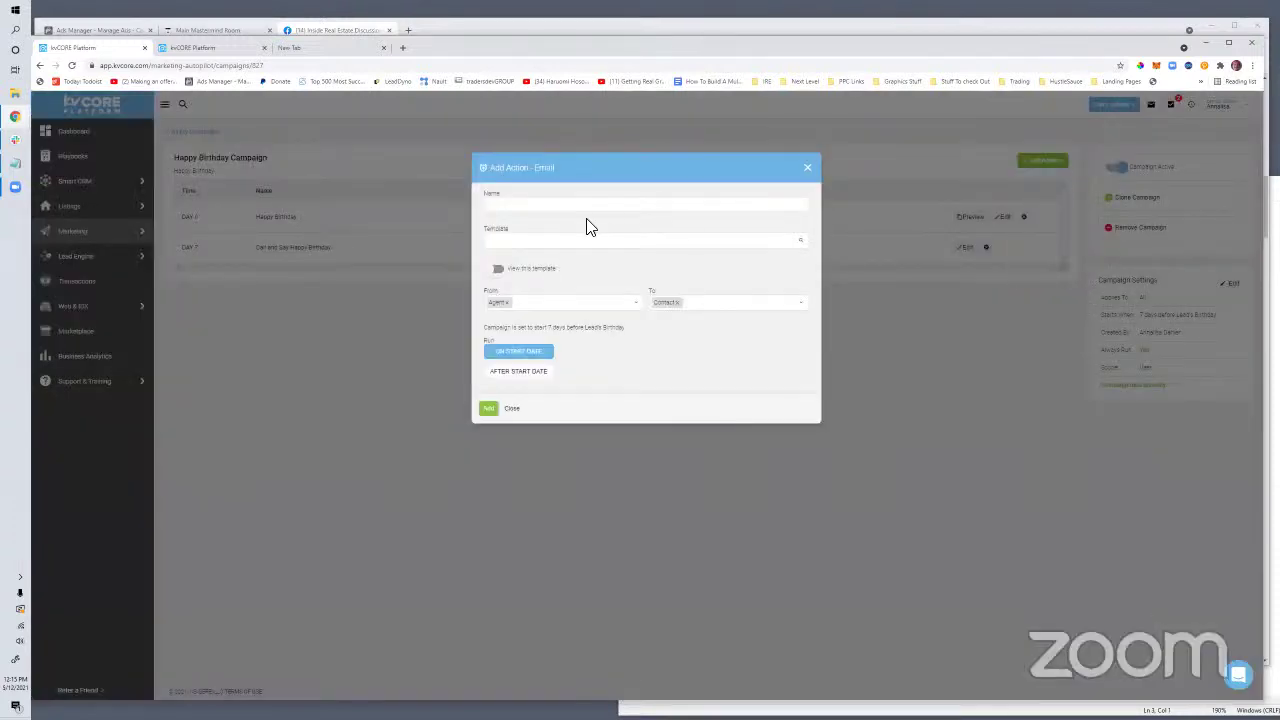
pyautogui.click(530, 241)
pyautogui.write('happy')
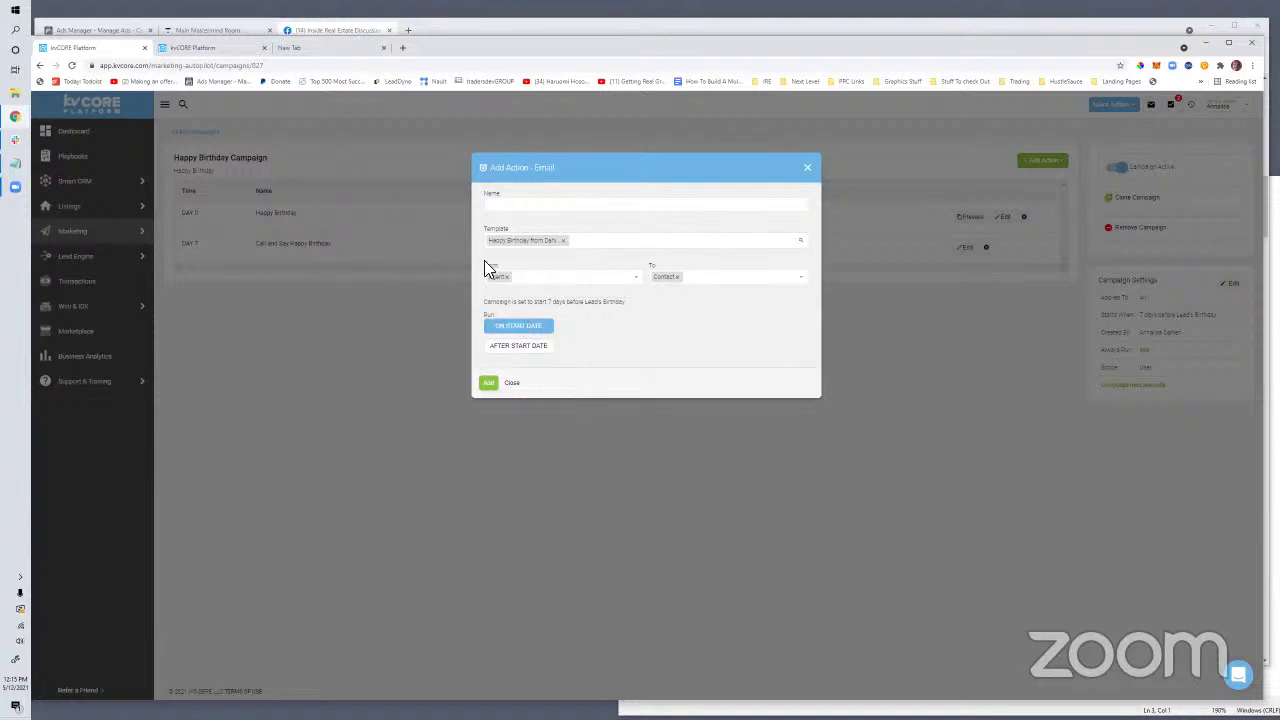
pyautogui.click(524, 205)
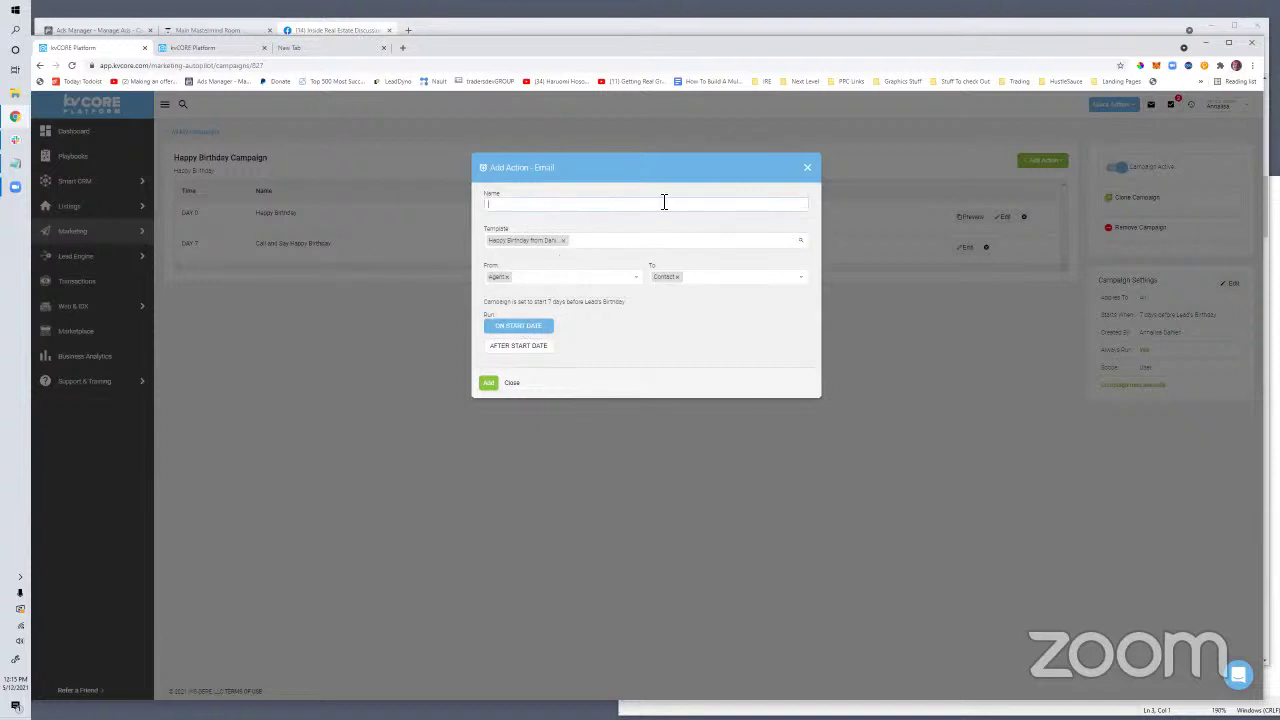
pyautogui.click(813, 164)
# Leave the campaign for the email templates list and search it for "happy".
pyautogui.click(199, 132)
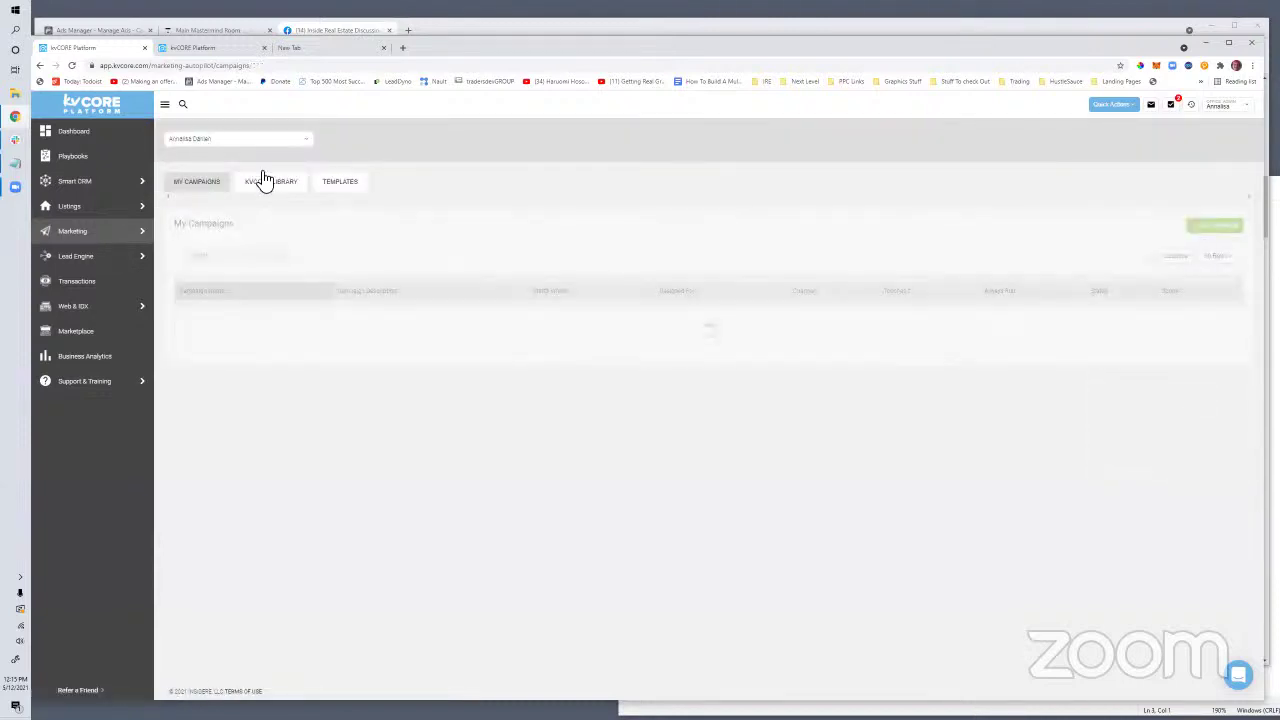
pyautogui.click(330, 185)
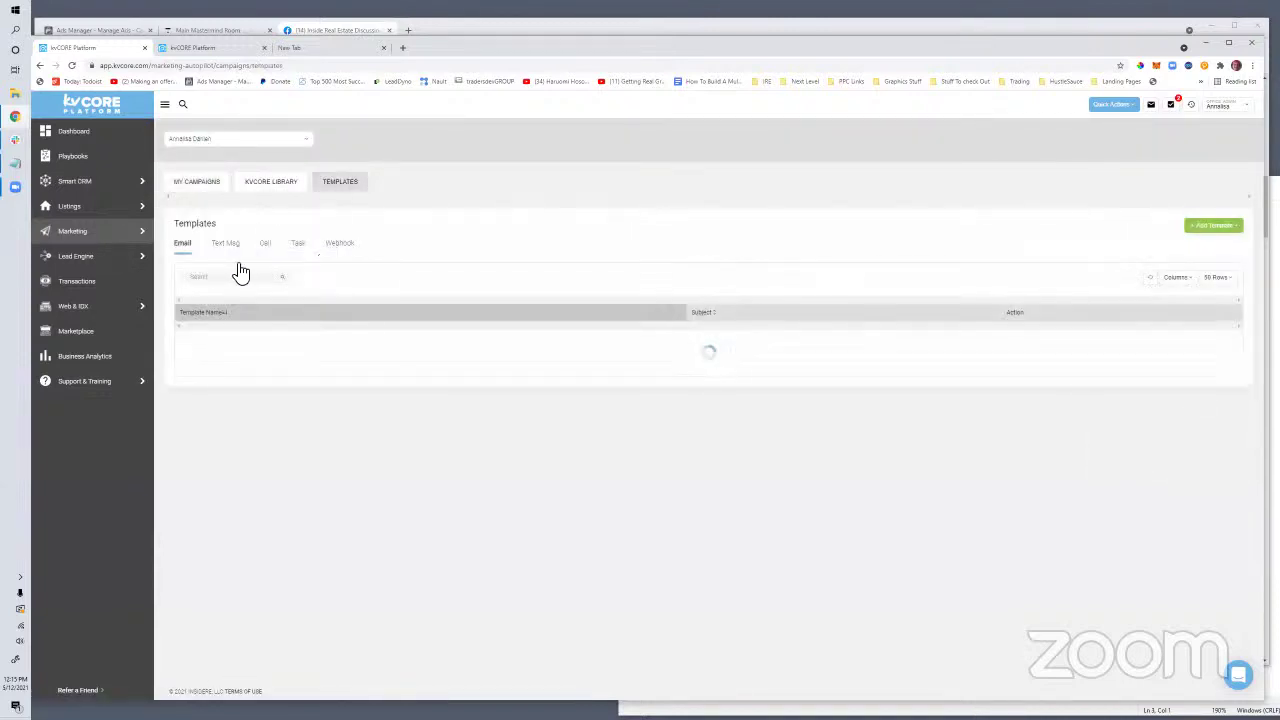
pyautogui.click(240, 272)
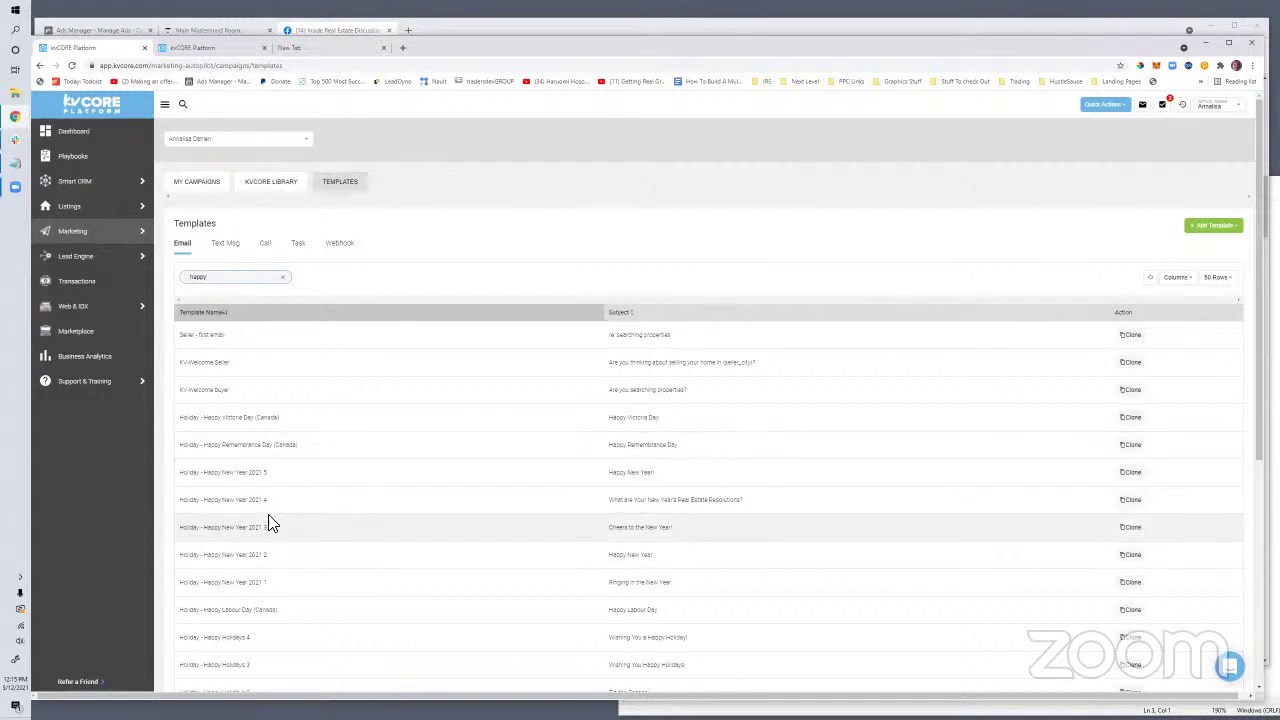
pyautogui.scroll(-1, 268, 521)
pyautogui.scroll(1, 220, 400)
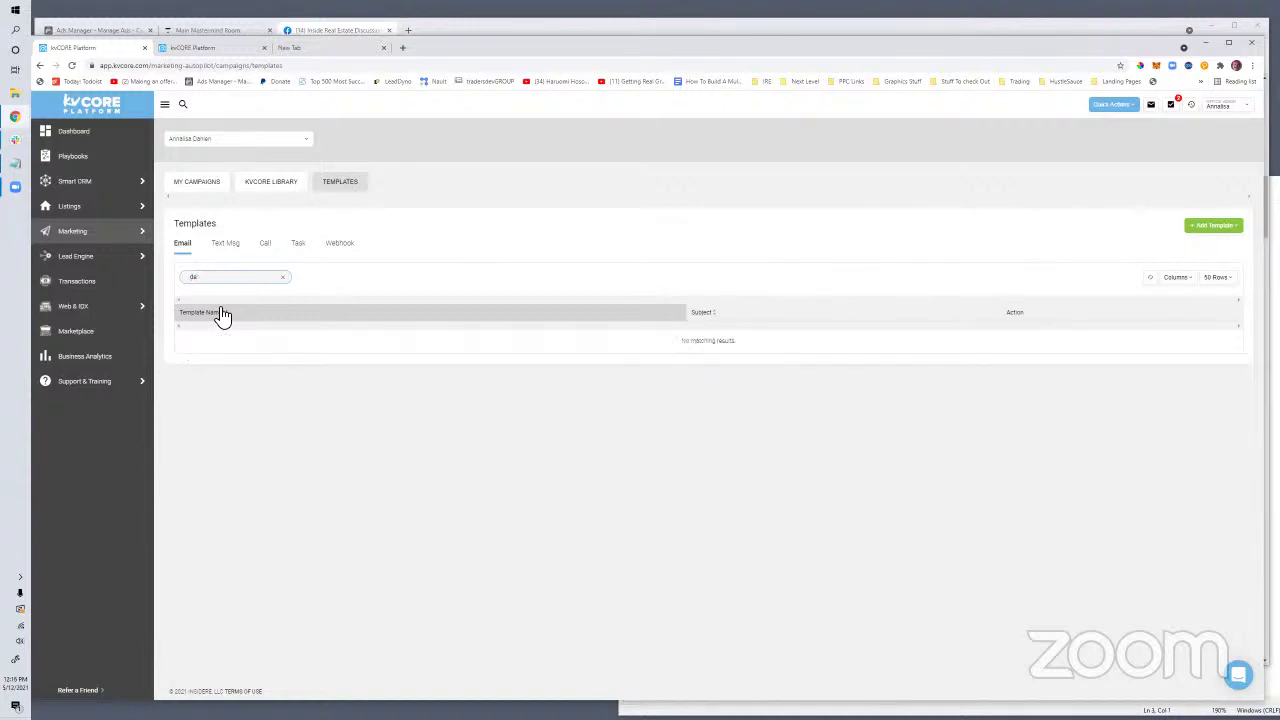
# Search the email templates for "realty" and clear the search.
pyautogui.click(222, 315)
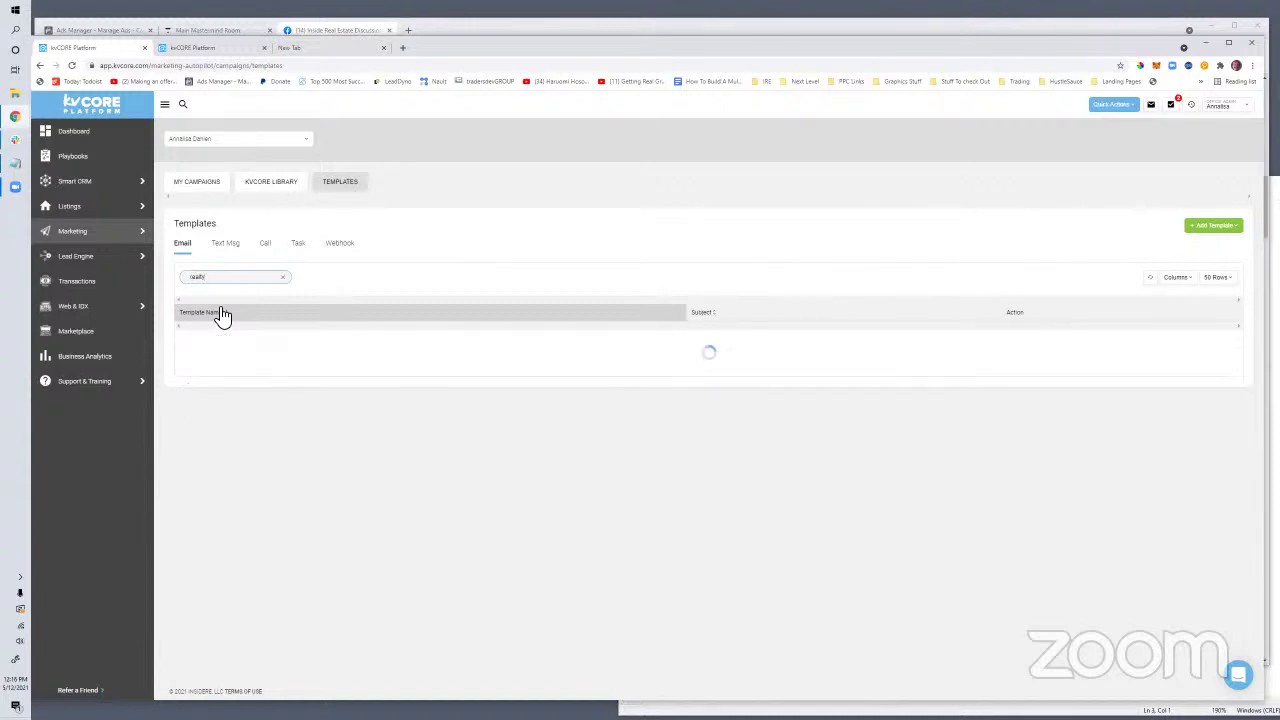
pyautogui.press('BackSpace')
pyautogui.press('BackSpace')
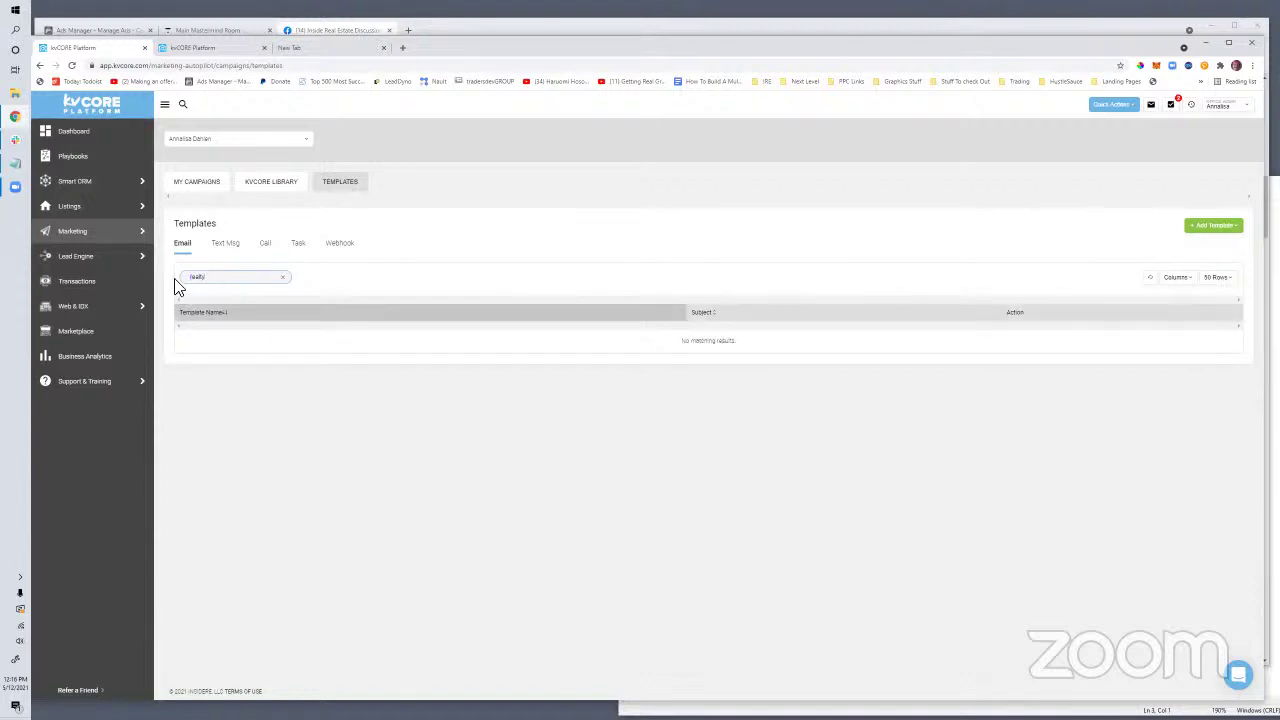
pyautogui.moveTo(206, 277); pyautogui.dragTo(167, 285)
pyautogui.press('BackSpace')
# View the email templates of the Coaching & Engagement office and return to the agent's own template list.
pyautogui.click(176, 144)
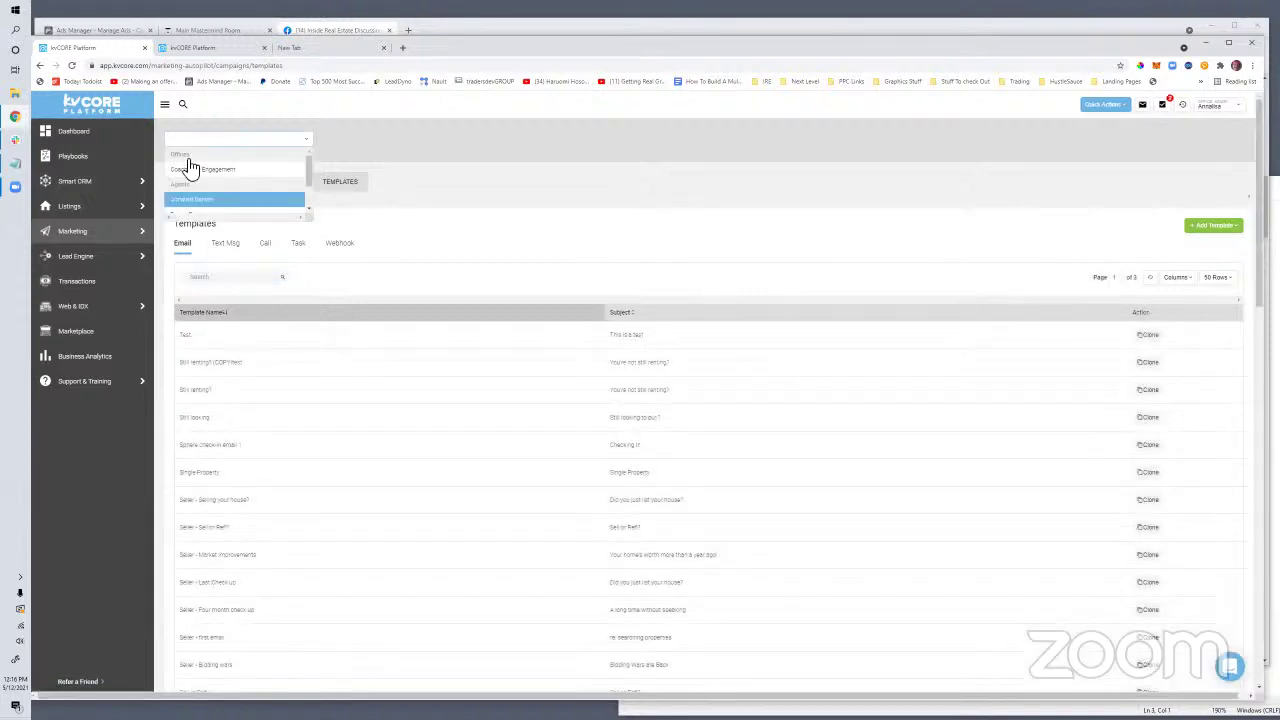
pyautogui.click(193, 171)
pyautogui.click(194, 139)
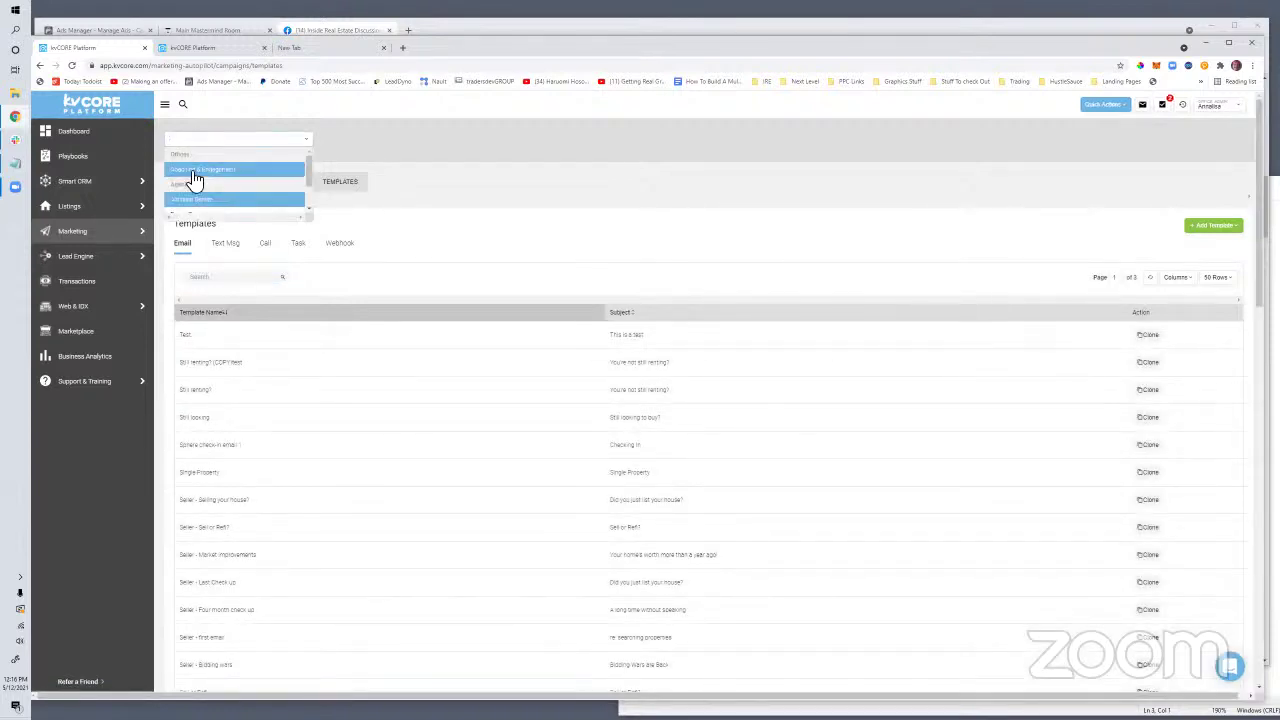
pyautogui.click(194, 171)
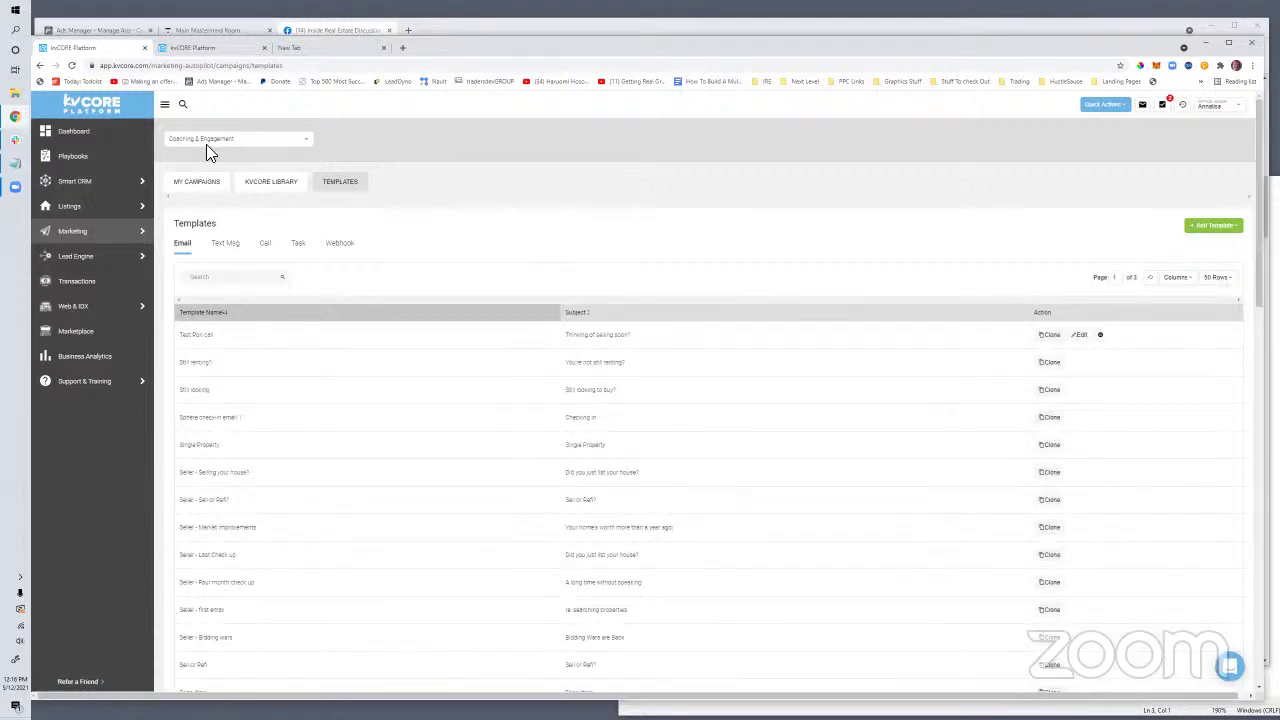
pyautogui.click(206, 144)
pyautogui.click(211, 195)
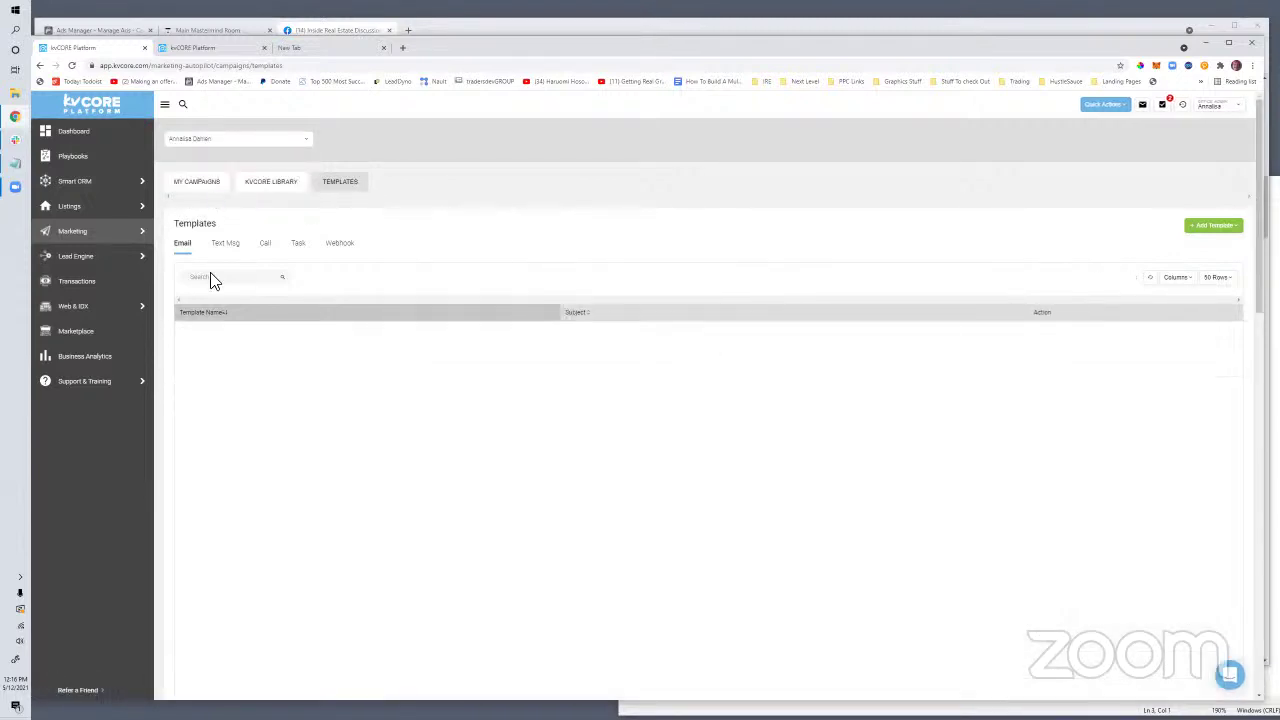
# Search the email templates for "happy birth", open "Happy Birthday from Dahlen Realty" for editing and select its message text block.
pyautogui.click(220, 281)
pyautogui.write('happy birth')
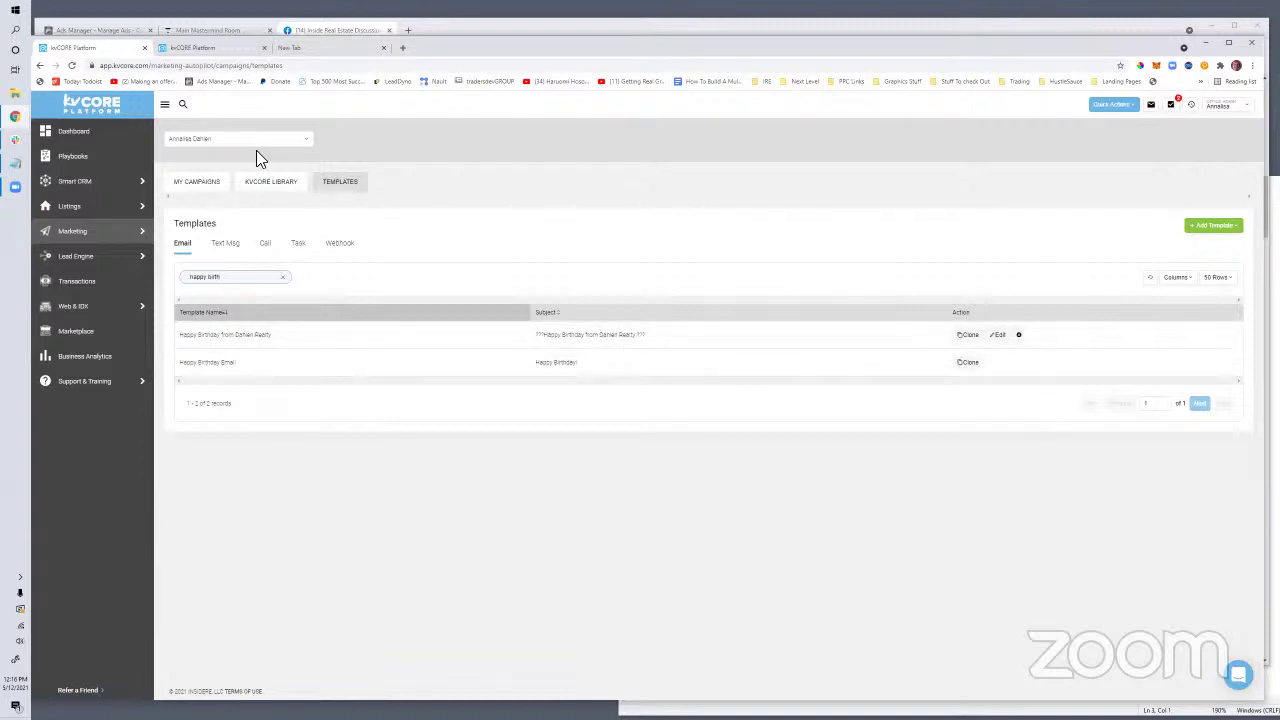
pyautogui.click(997, 336)
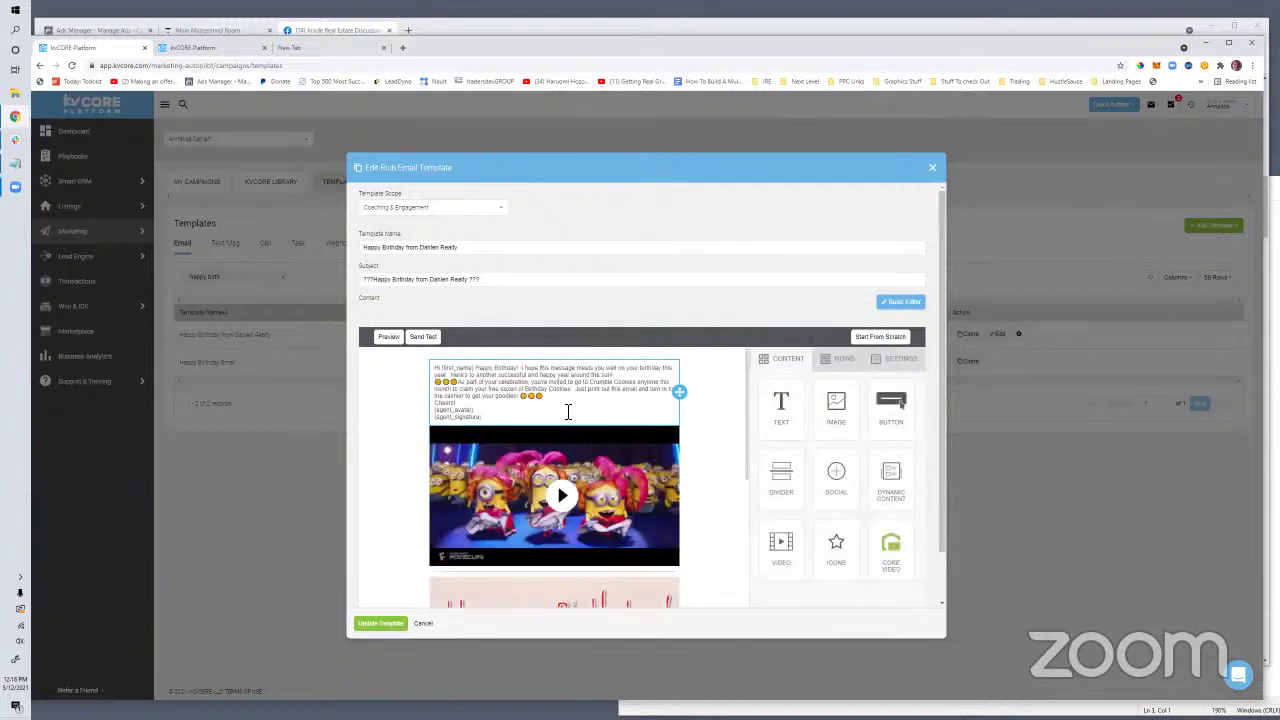
pyautogui.click(564, 402)
pyautogui.click(362, 505)
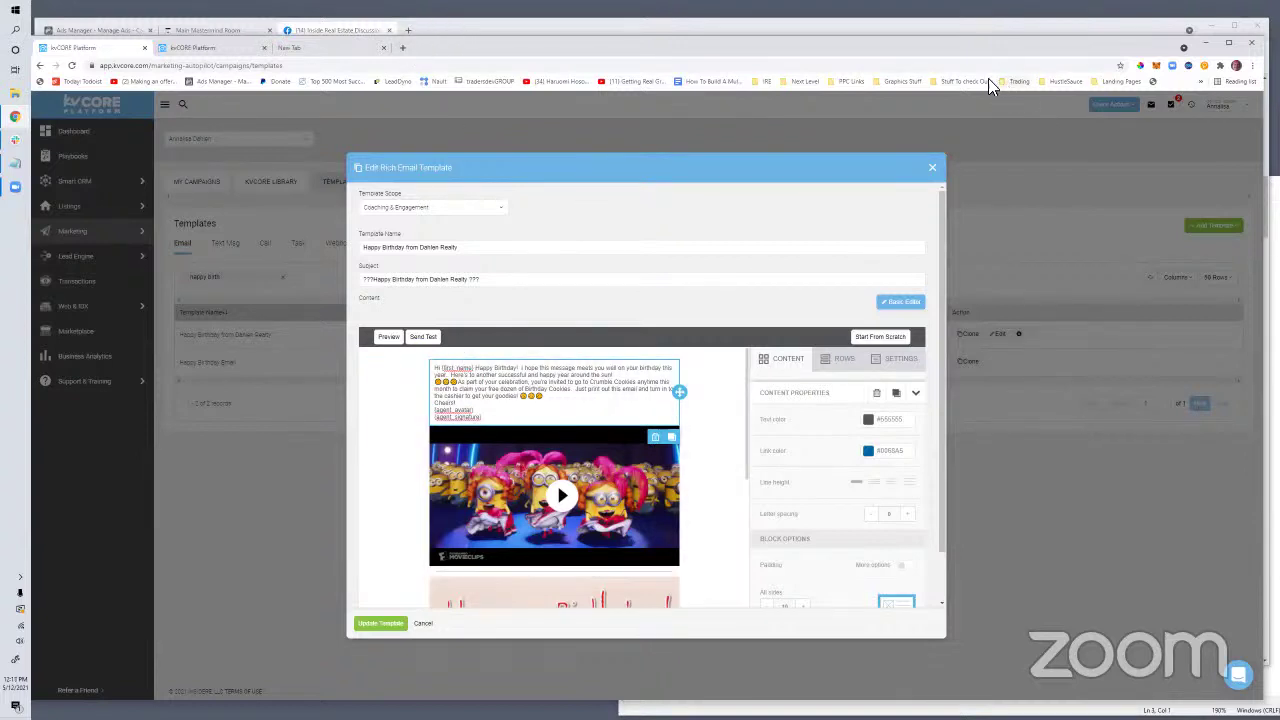
# Copy the Facebook Symbols bookmark from the browser's Graphics Stuff bookmark folder.
pyautogui.click(904, 80)
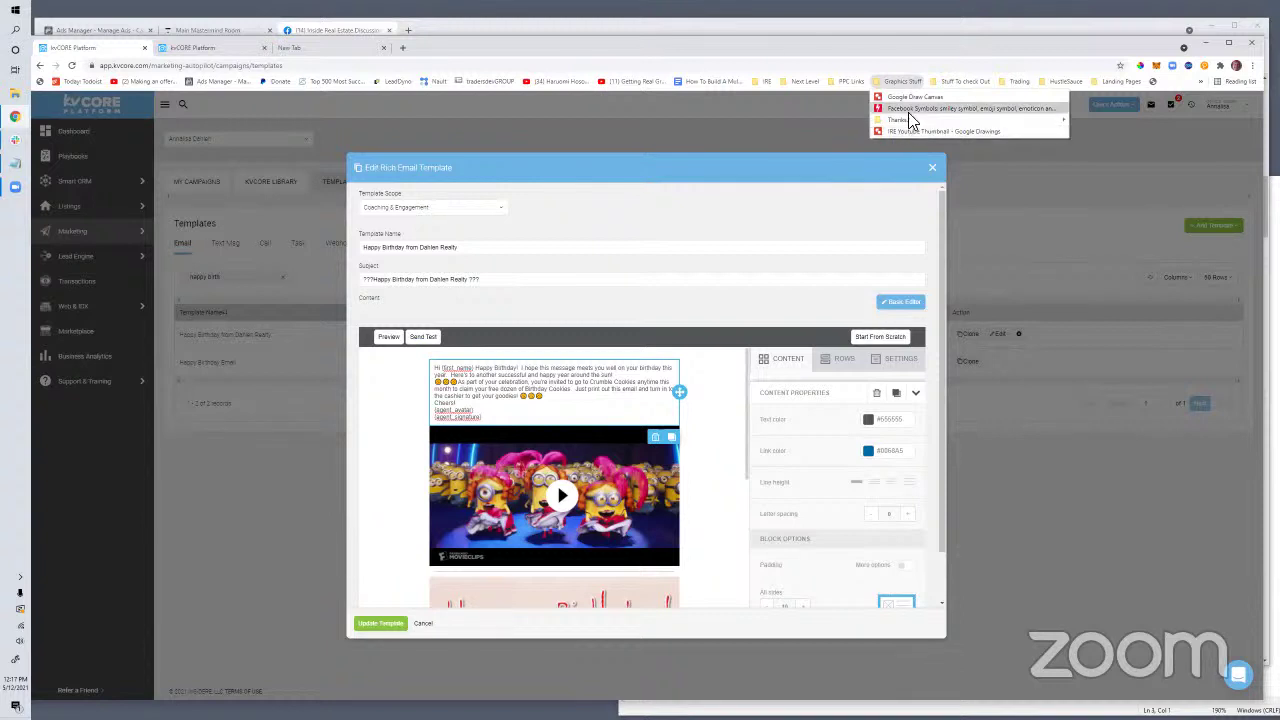
pyautogui.rightClick(911, 108)
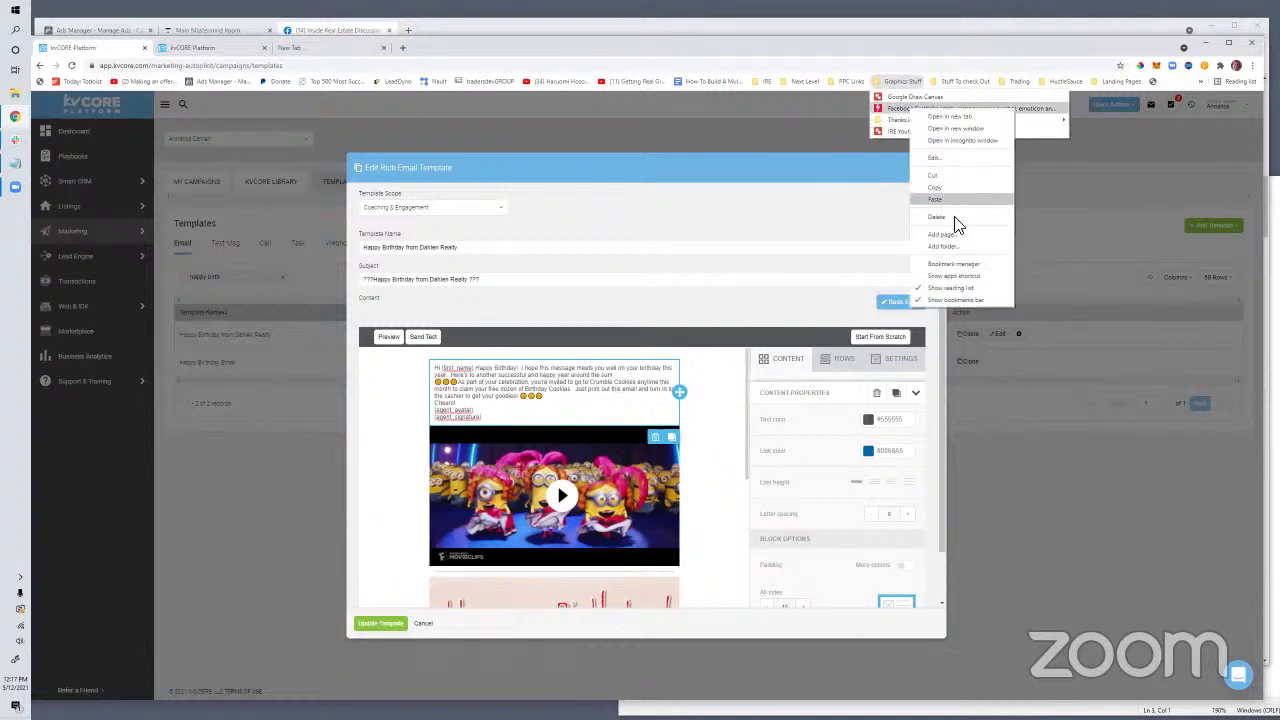
pyautogui.click(940, 187)
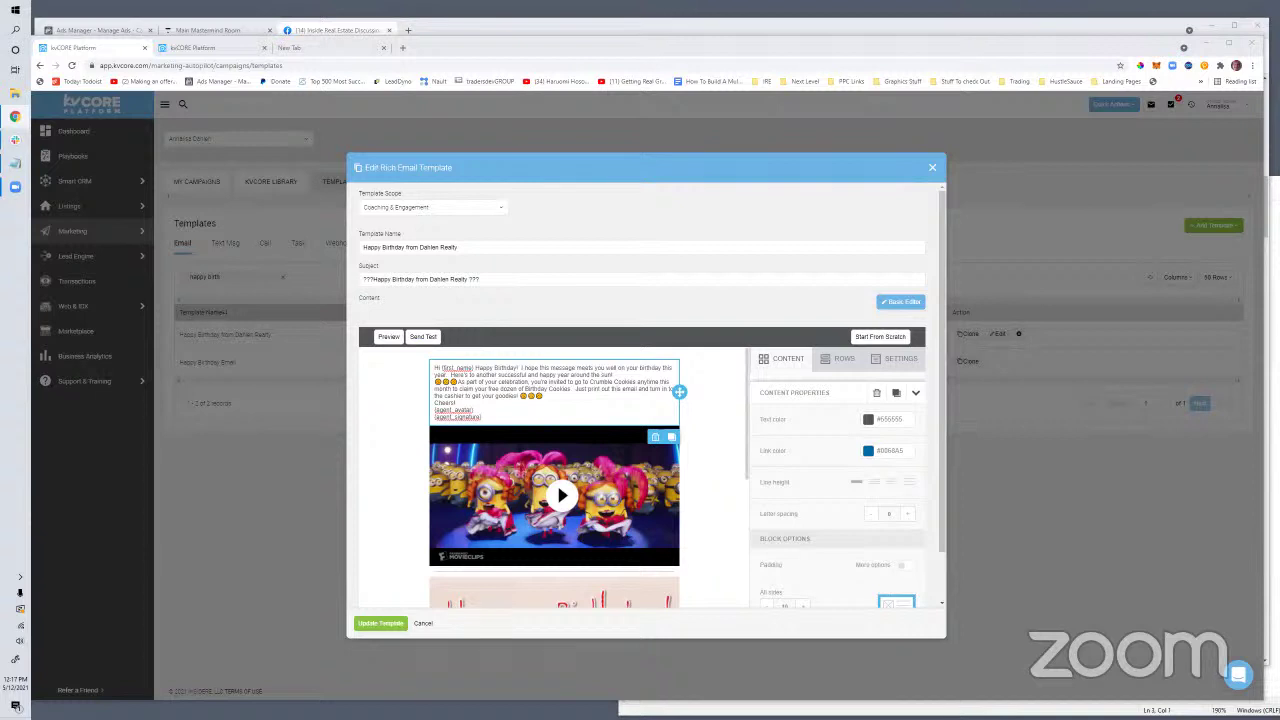
# Set the email subject to "??? Happy Birthday from Dahlen Realty ???".
pyautogui.click(376, 280)
pyautogui.press('BackSpace')
pyautogui.press('BackSpace')
pyautogui.press('BackSpace')
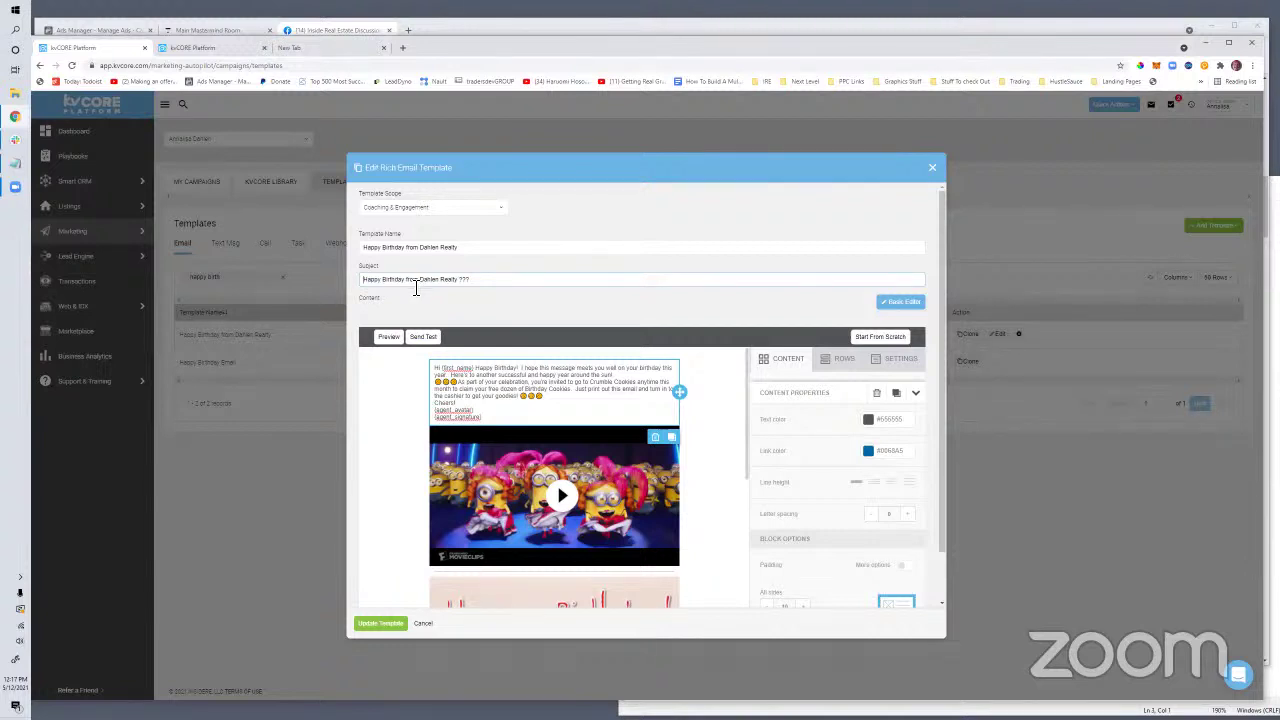
pyautogui.write('???')
# Review the birthday template's body from the message text and video down to the Happy Birthday card image.
pyautogui.scroll(-1, 575, 450)
pyautogui.scroll(-3, 576, 455)
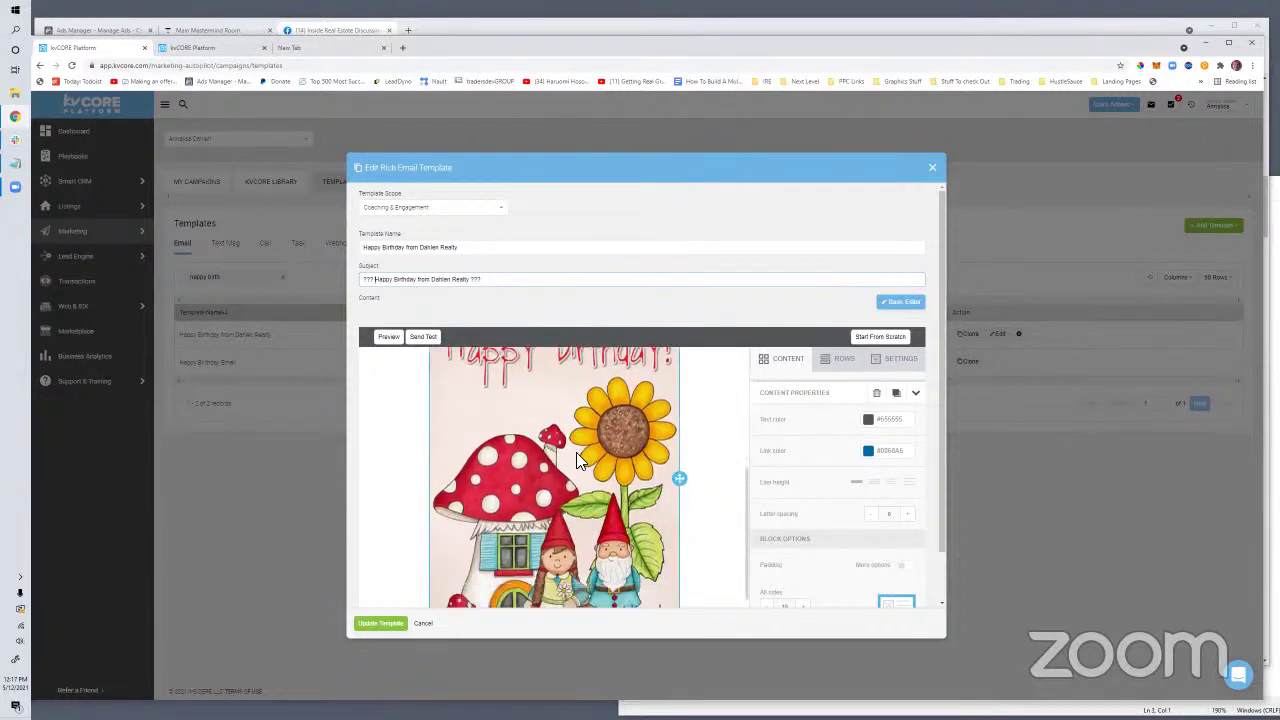
pyautogui.scroll(5, 576, 452)
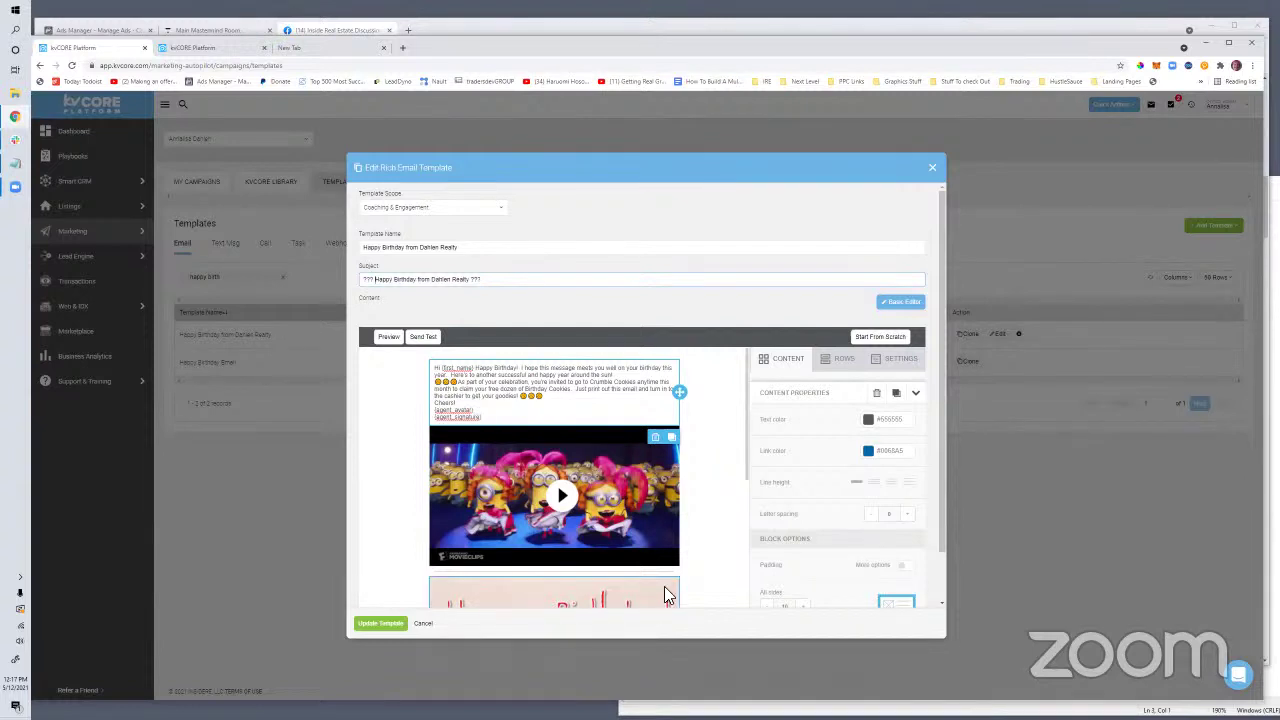
pyautogui.scroll(-3, 646, 600)
pyautogui.scroll(-1, 680, 516)
pyautogui.scroll(3, 702, 506)
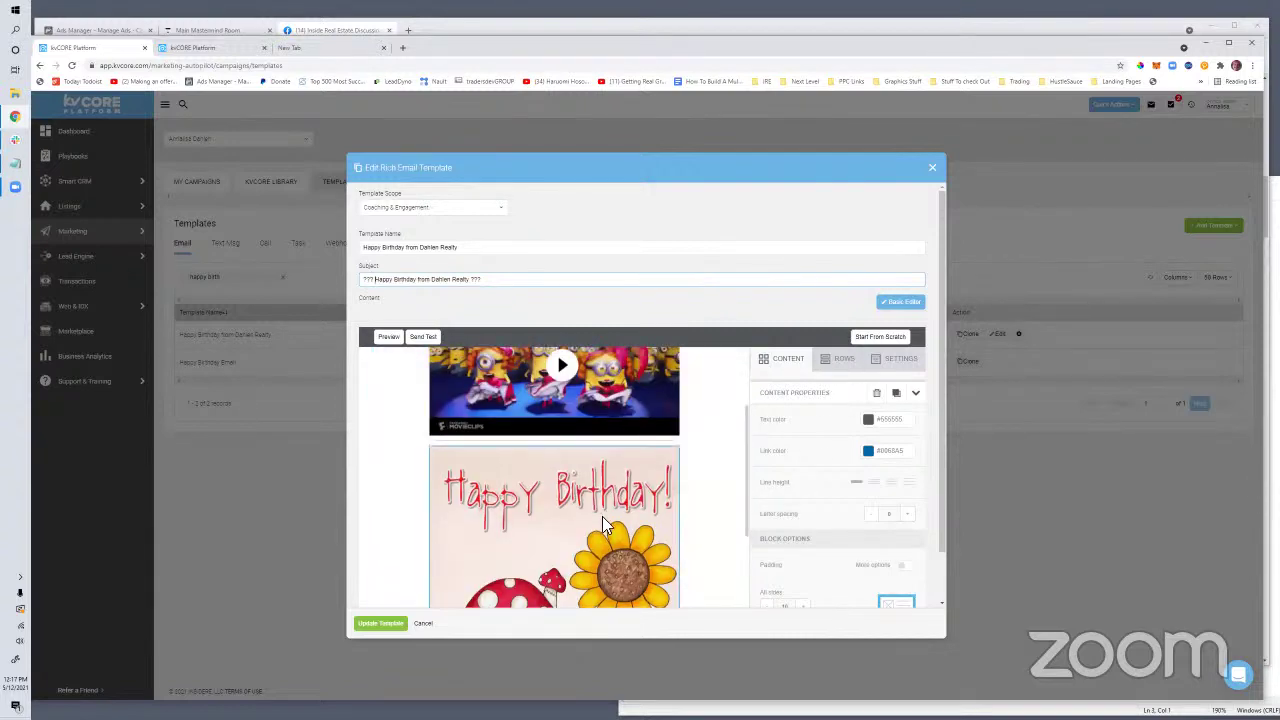
pyautogui.scroll(-3, 606, 512)
pyautogui.scroll(5, 586, 530)
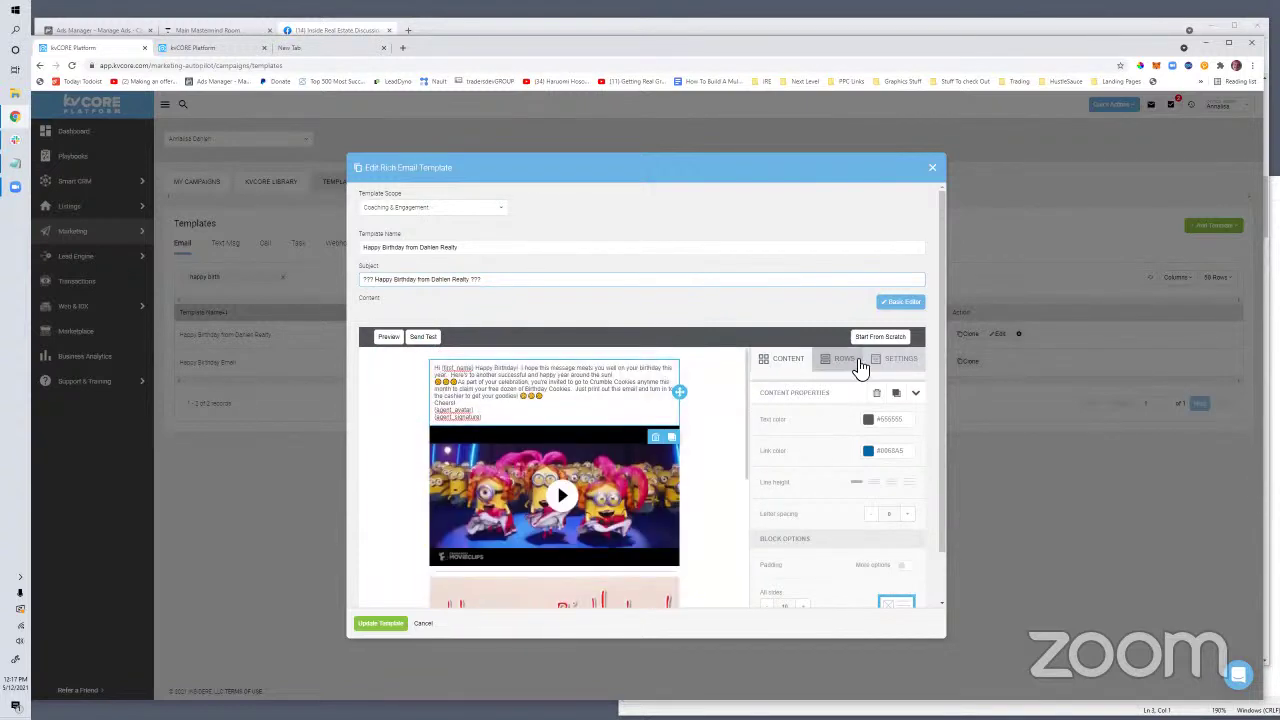
# Select the template's video block, copy its video URL and open that address in a new browser tab.
pyautogui.click(560, 505)
pyautogui.scroll(-1, 888, 430)
pyautogui.scroll(1, 888, 430)
pyautogui.moveTo(896, 420); pyautogui.dragTo(533, 498)
pyautogui.click(842, 425)
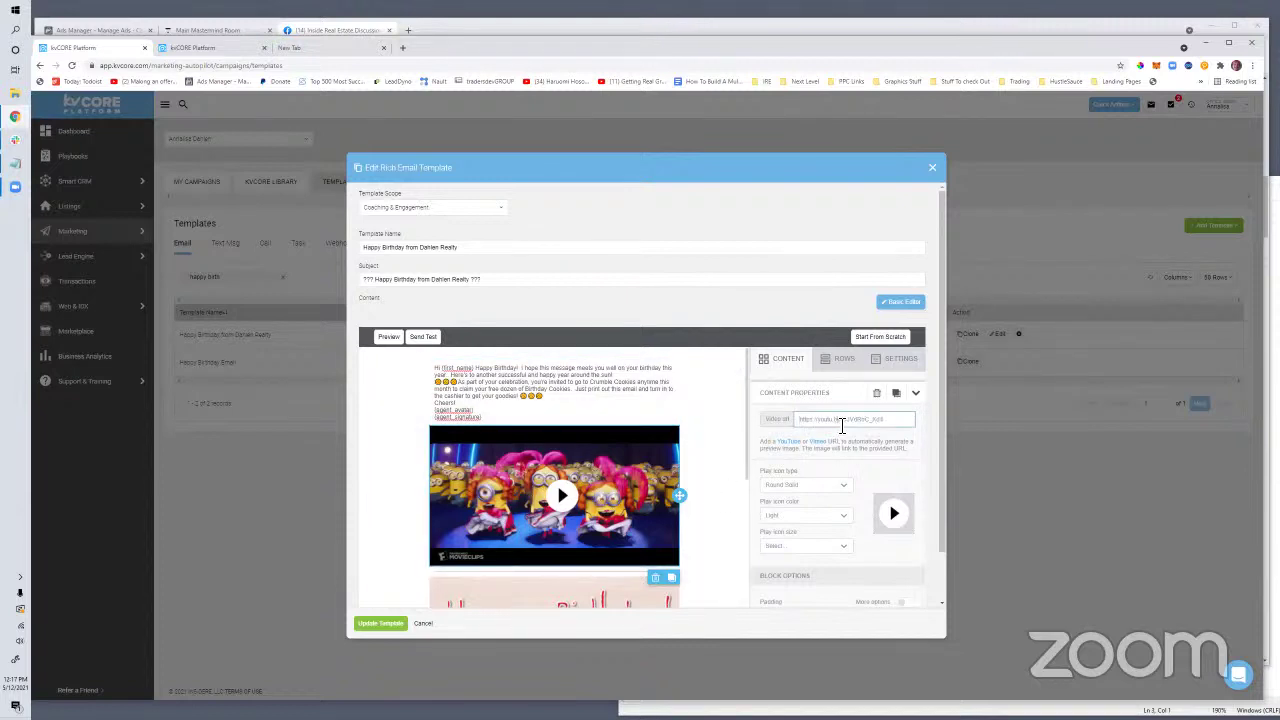
pyautogui.tripleClick(842, 425)
pyautogui.click(402, 48)
pyautogui.hotkey('ctrl', 'v')
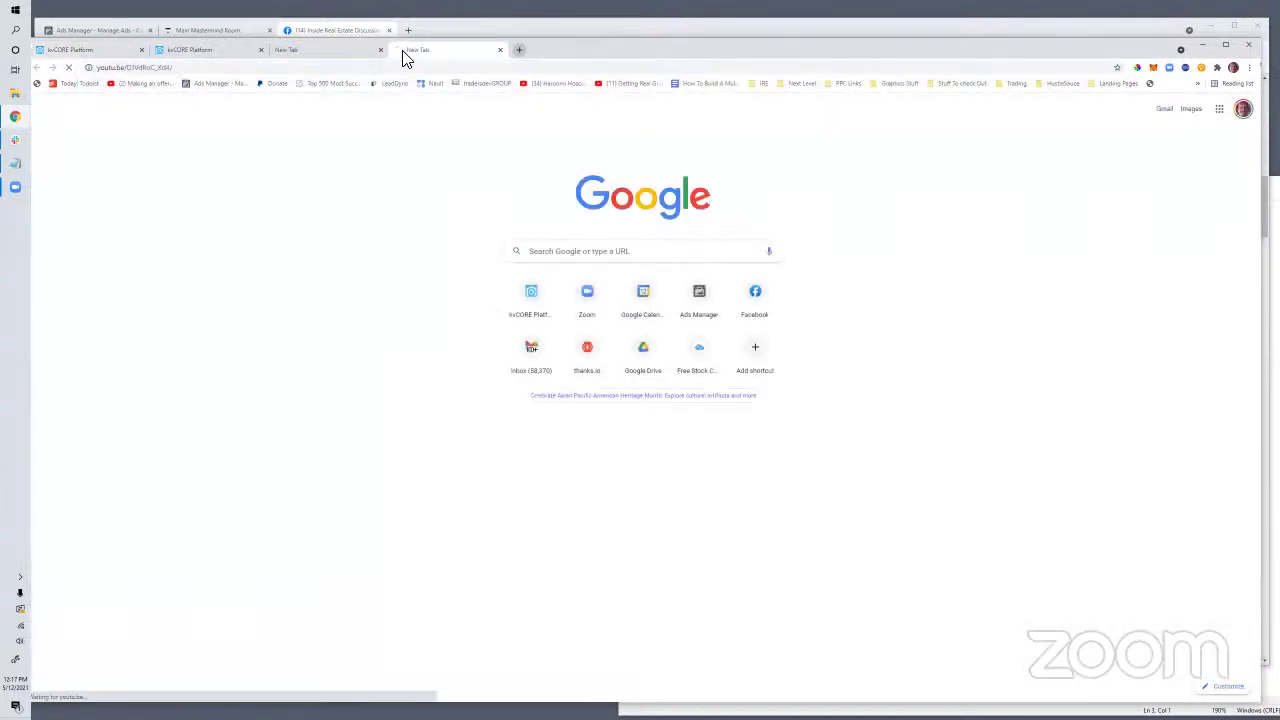
pyautogui.press('Return')
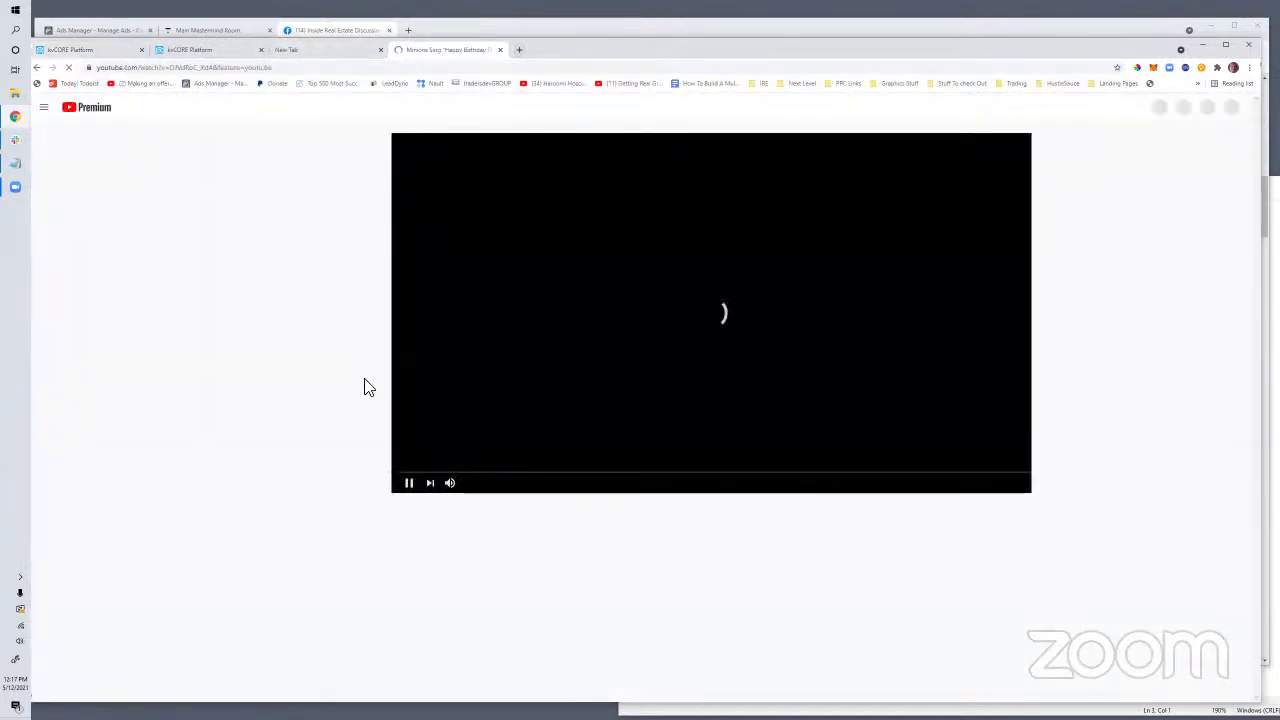
# Play part of the Minions birthday video on YouTube and return to the kvCORE template editor.
pyautogui.click(413, 484)
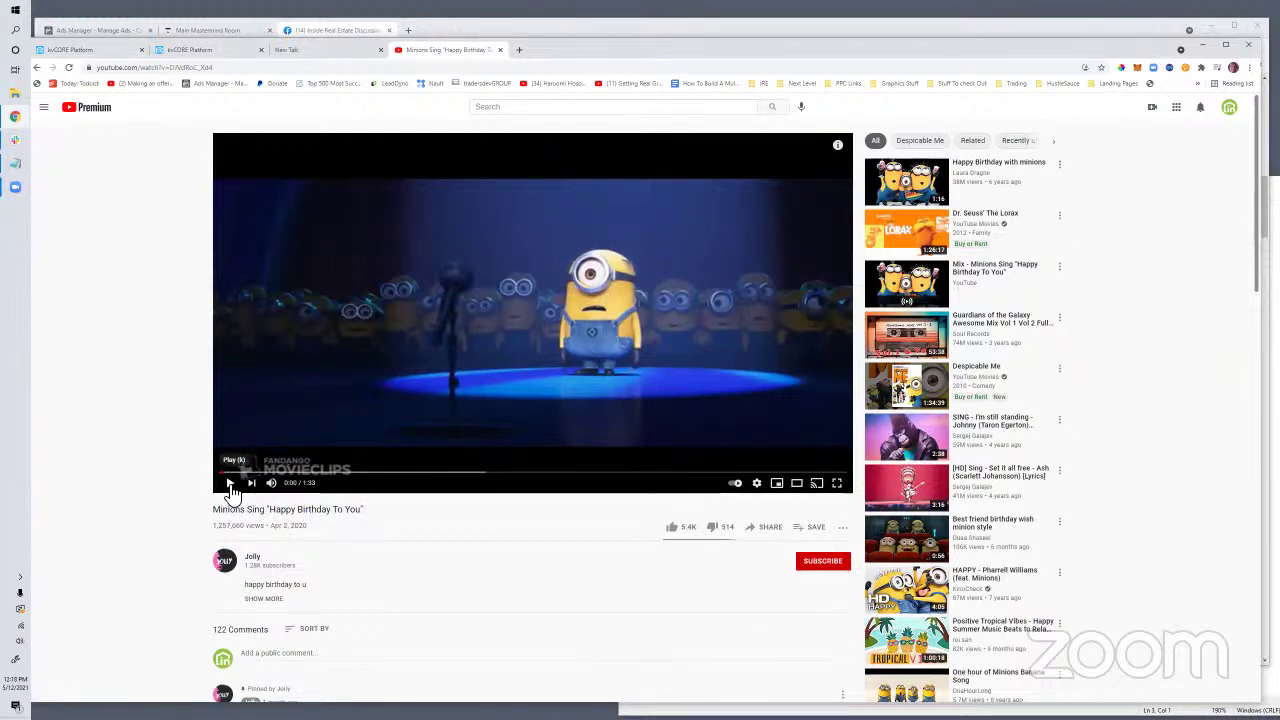
pyautogui.click(305, 472)
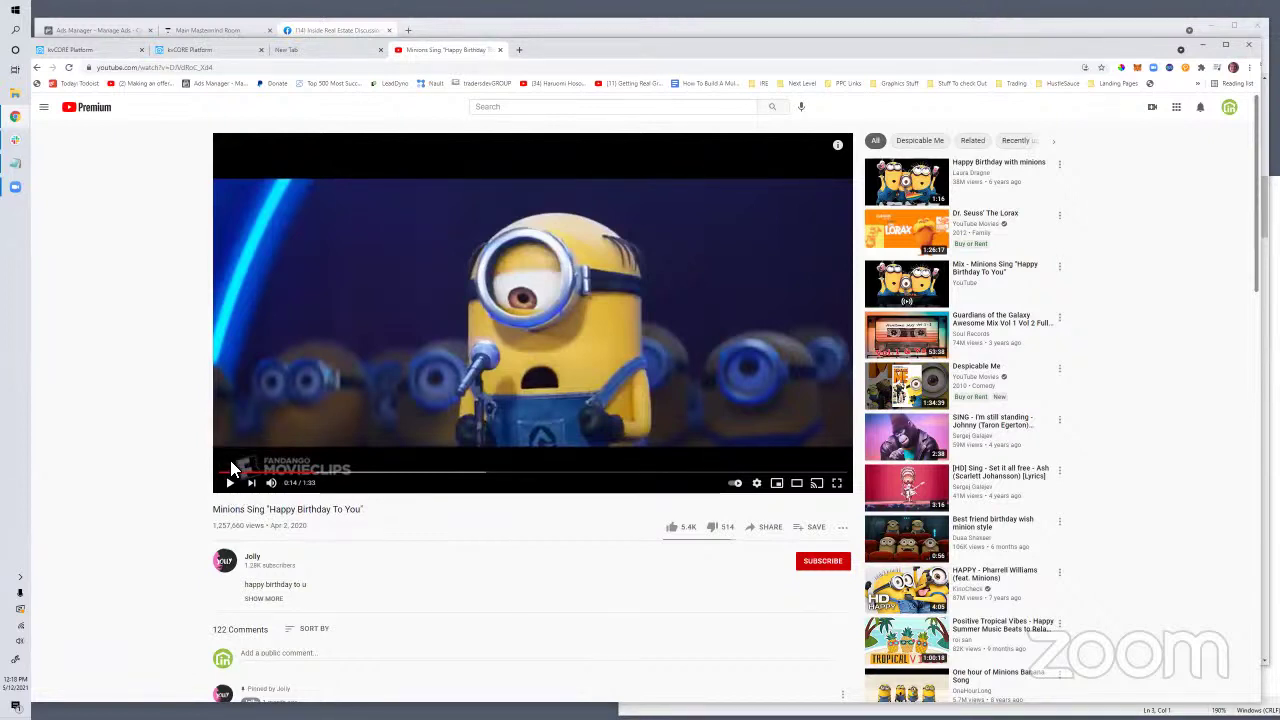
pyautogui.click(72, 50)
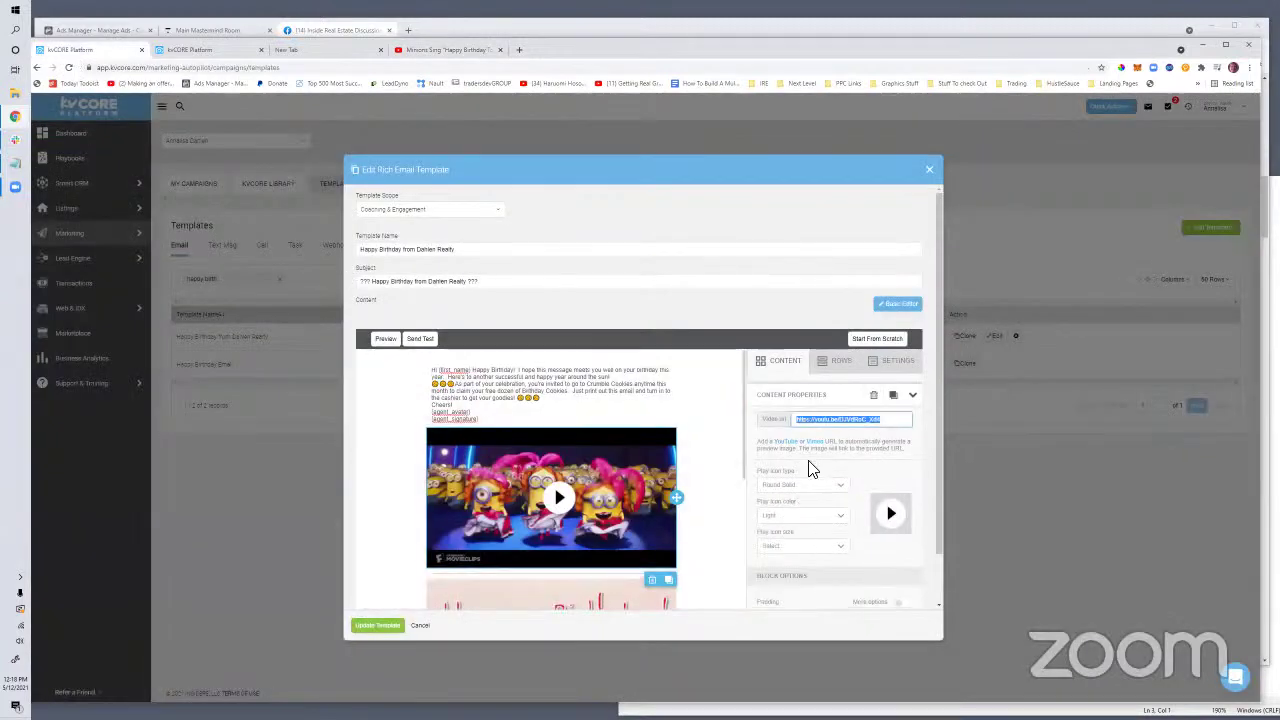
# Try to add a Core Video block above the Happy Birthday card image and select a video for it.
pyautogui.scroll(-3, 784, 530)
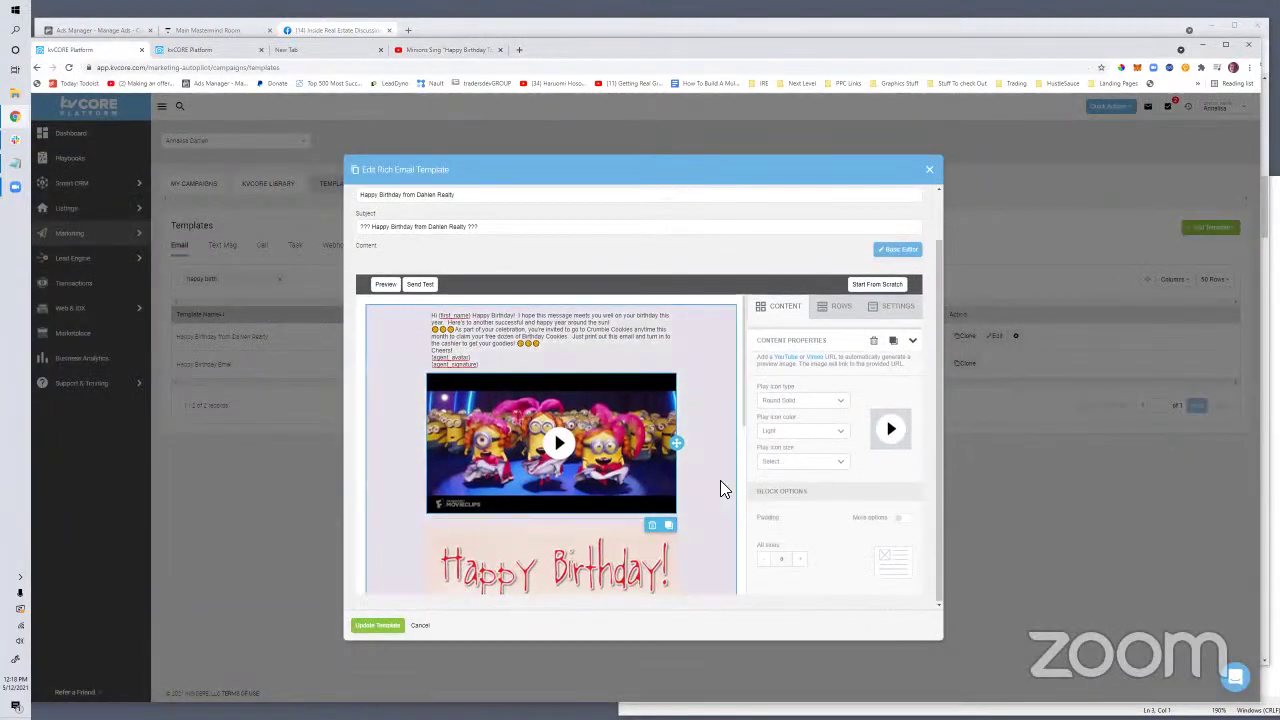
pyautogui.scroll(-3, 720, 482)
pyautogui.scroll(1, 774, 474)
pyautogui.scroll(-1, 774, 474)
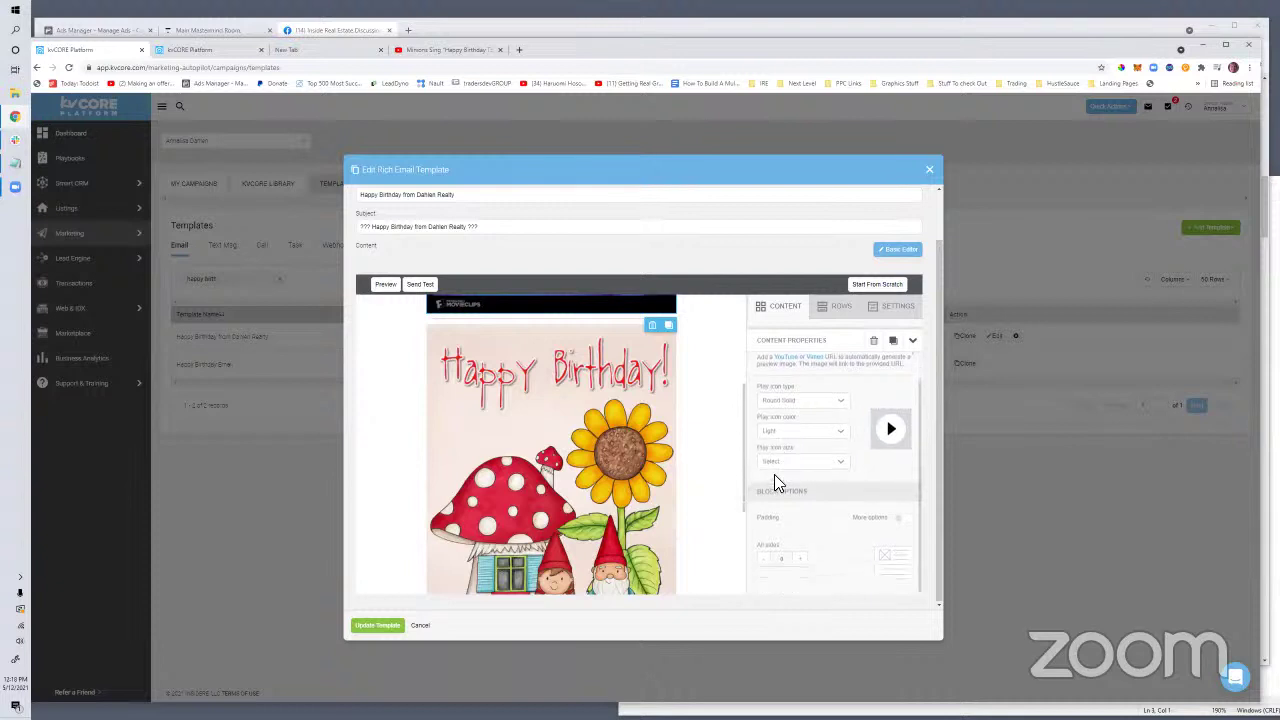
pyautogui.click(828, 308)
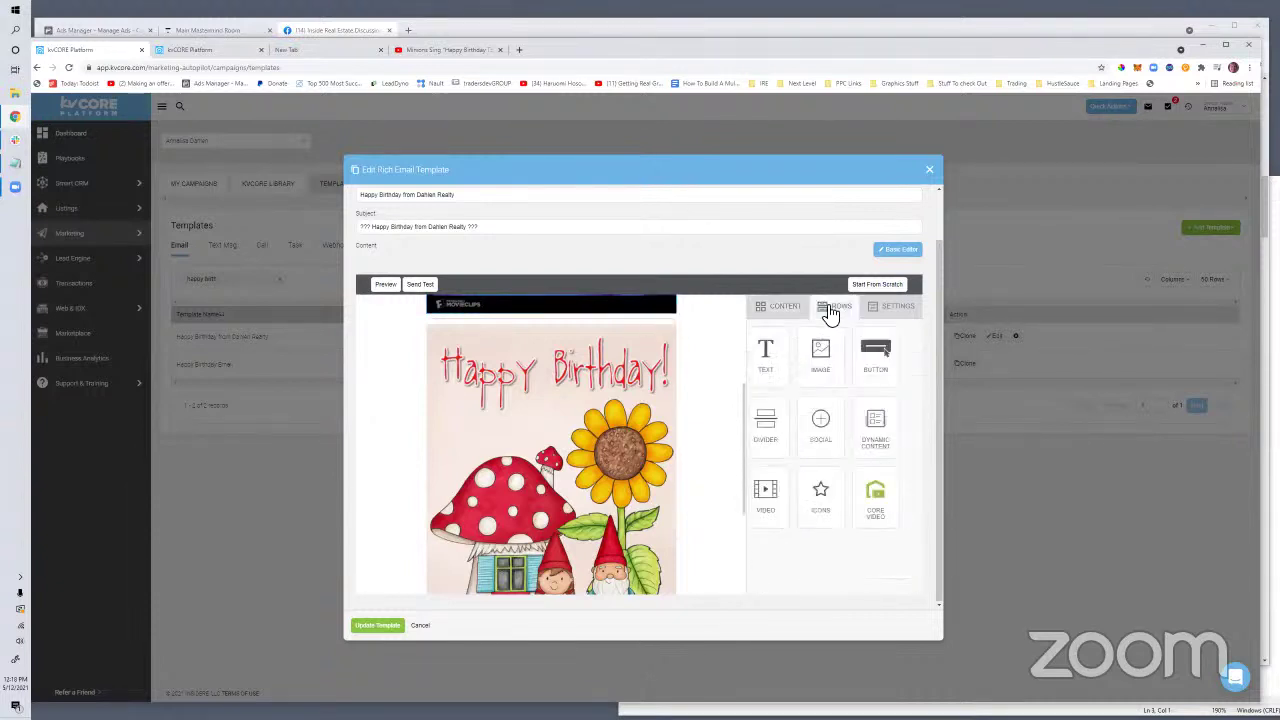
pyautogui.click(780, 312)
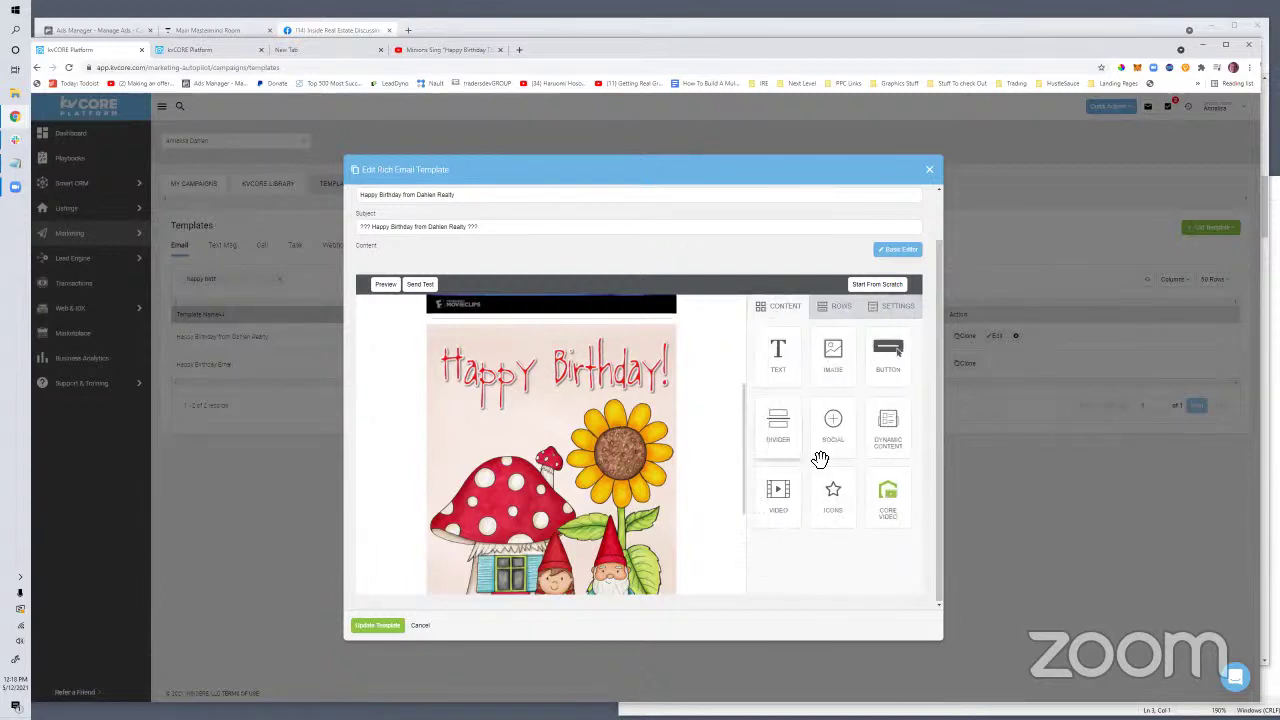
pyautogui.moveTo(882, 493); pyautogui.dragTo(514, 342)
pyautogui.click(552, 378)
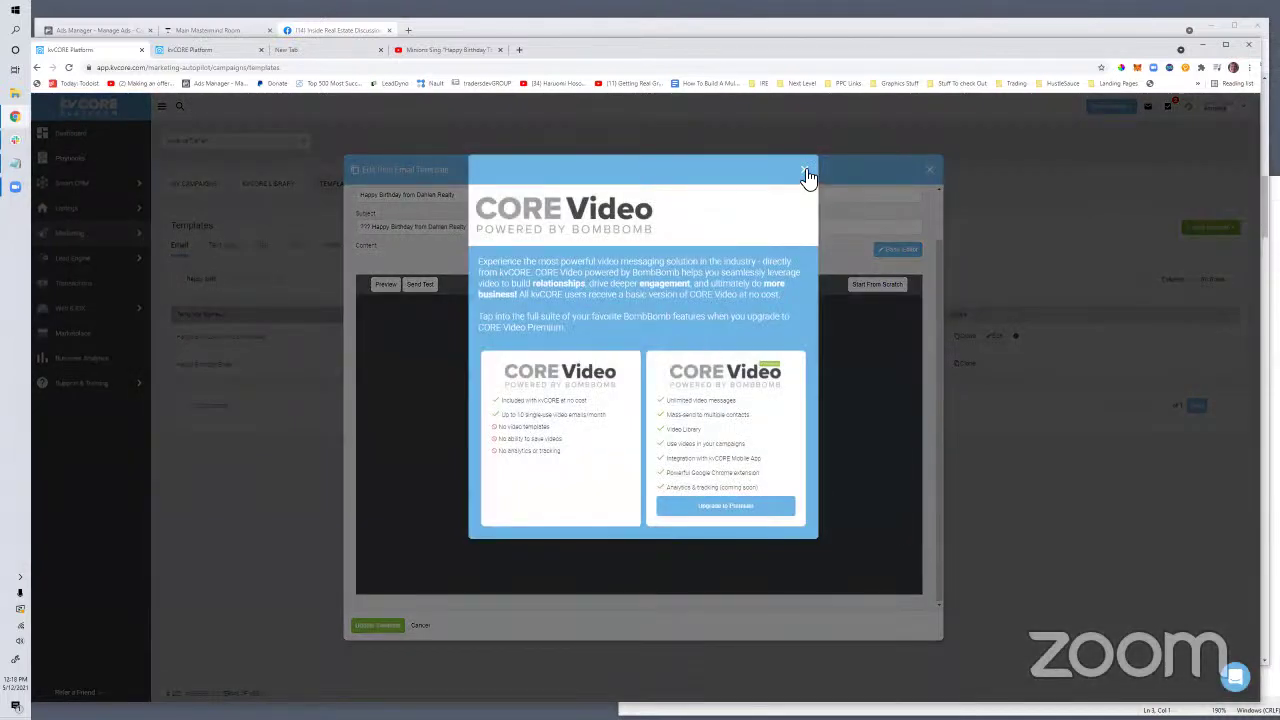
# Dismiss the Core Video upgrade offer and delete the empty Core Video block from the template.
pyautogui.click(577, 445)
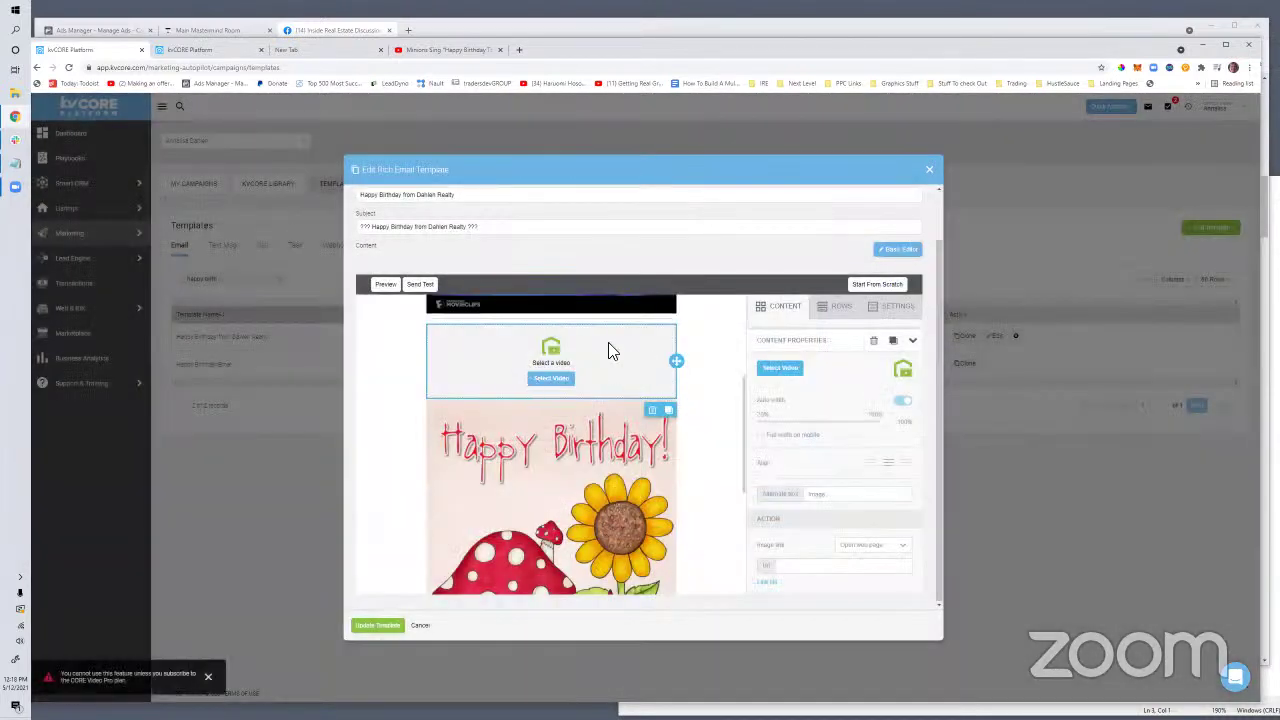
pyautogui.click(651, 412)
pyautogui.click(672, 487)
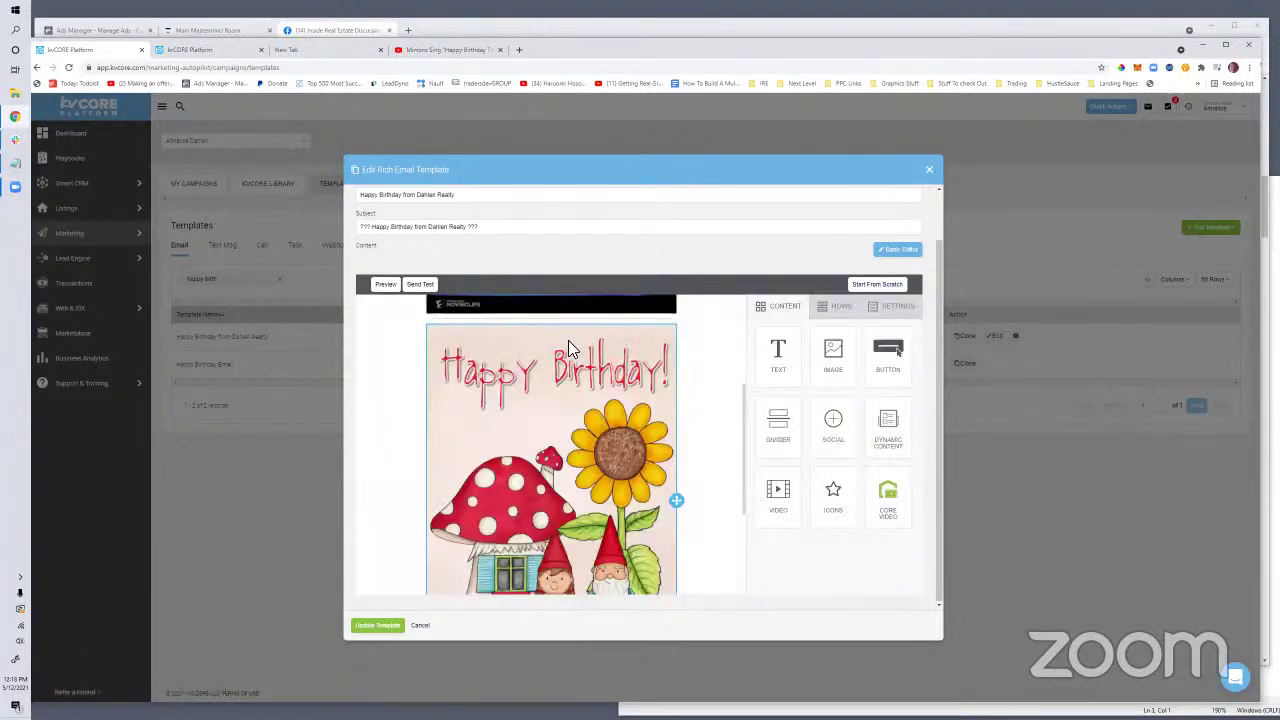
pyautogui.scroll(1, 772, 460)
pyautogui.scroll(-1, 772, 461)
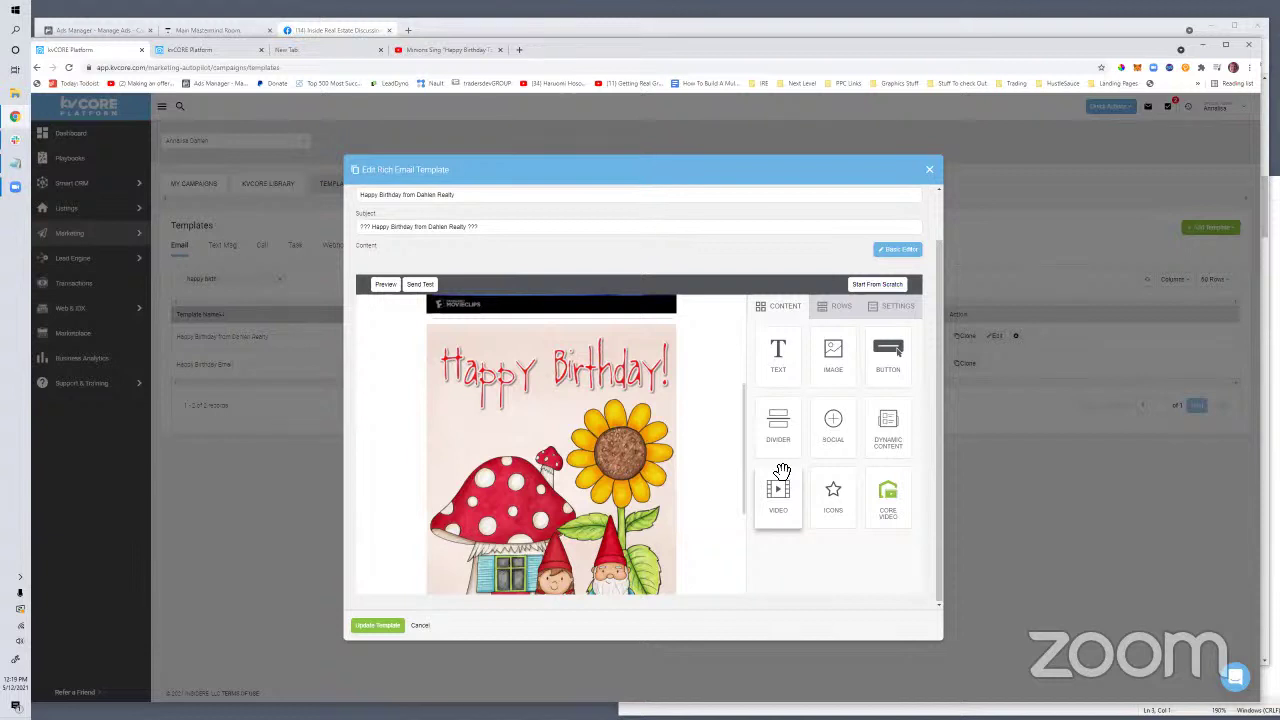
pyautogui.moveTo(782, 470); pyautogui.dragTo(756, 443)
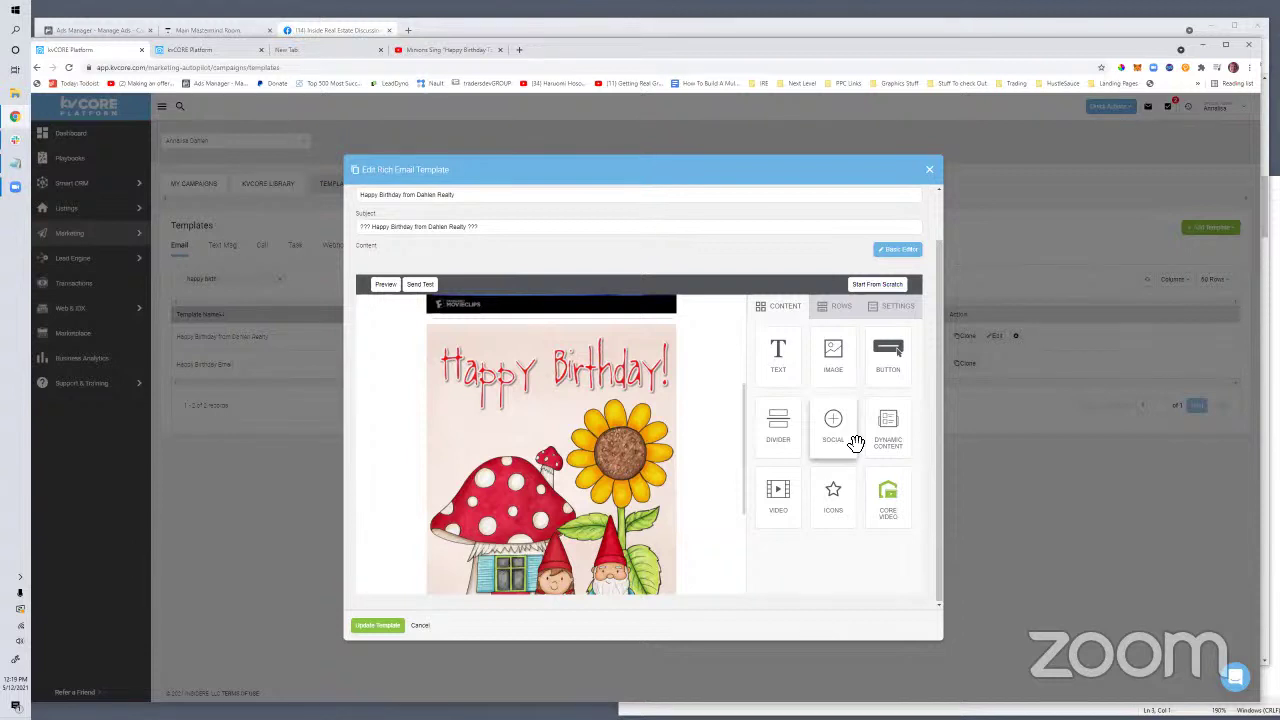
pyautogui.scroll(1, 856, 443)
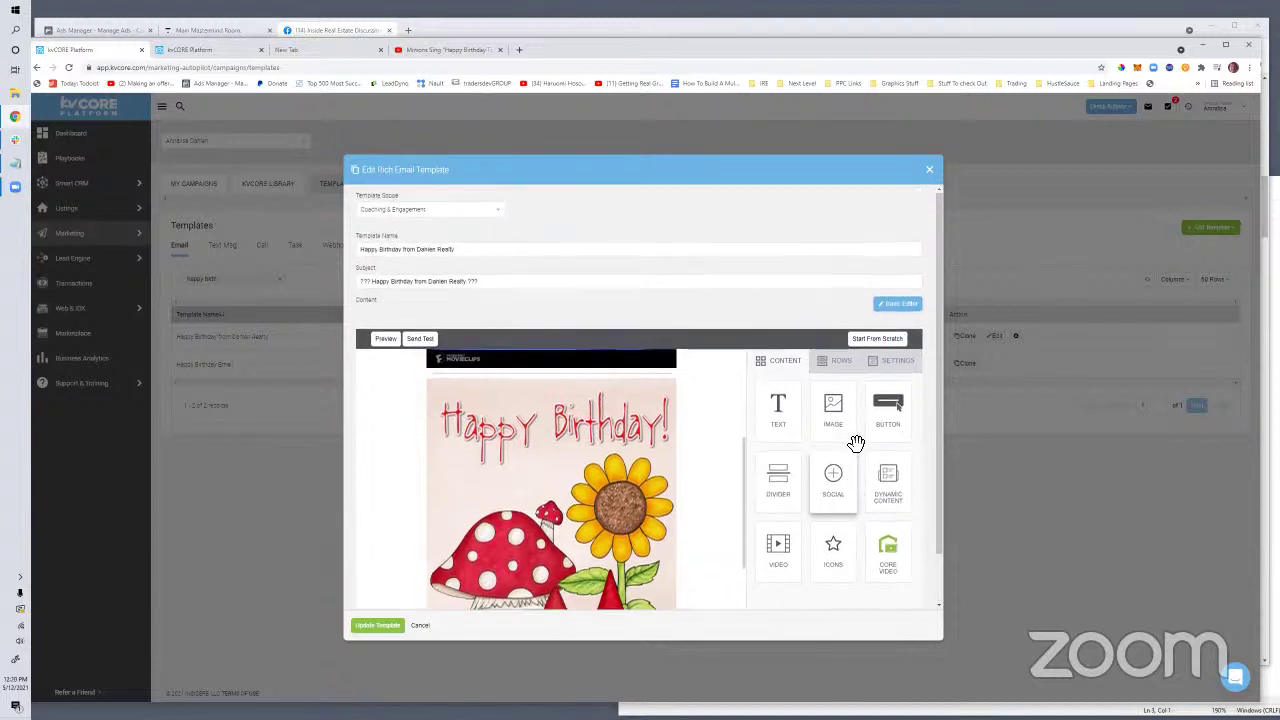
pyautogui.scroll(-1, 856, 443)
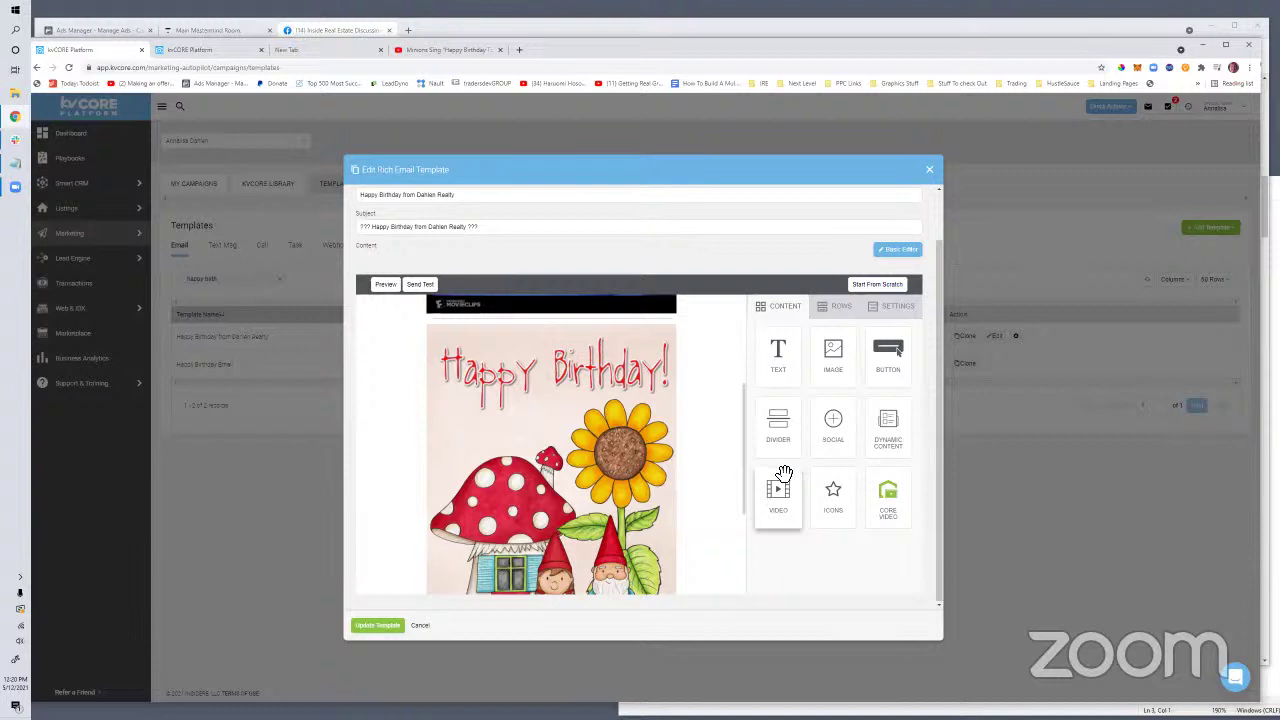
pyautogui.scroll(1, 784, 473)
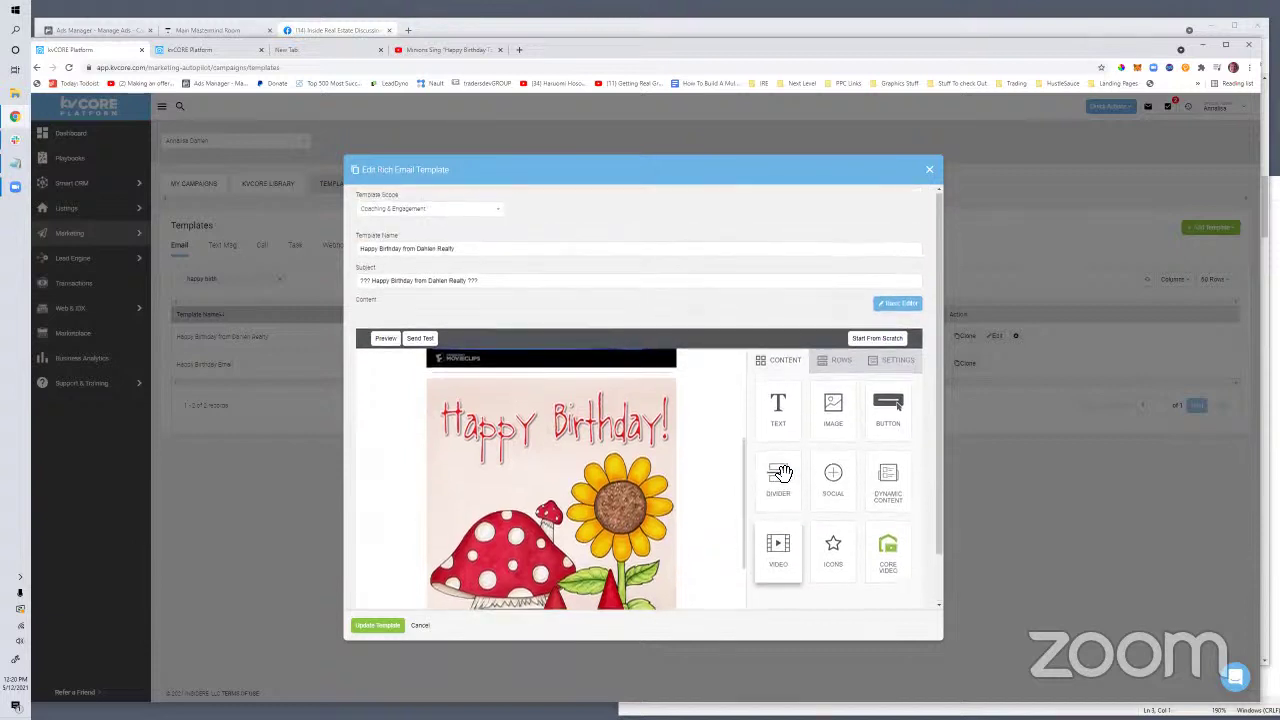
pyautogui.scroll(-1, 784, 473)
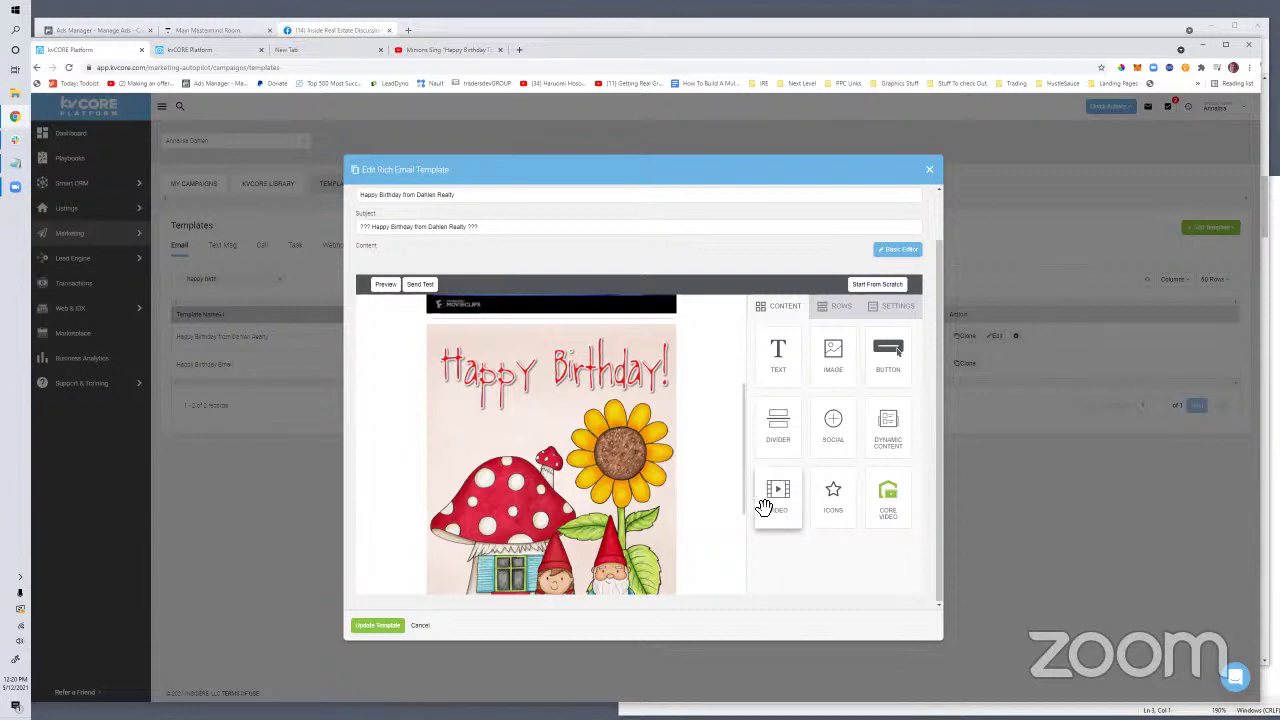
# Close the Happy Birthday rich email template without updating it and go to the My Campaigns list.
pyautogui.scroll(3, 690, 470)
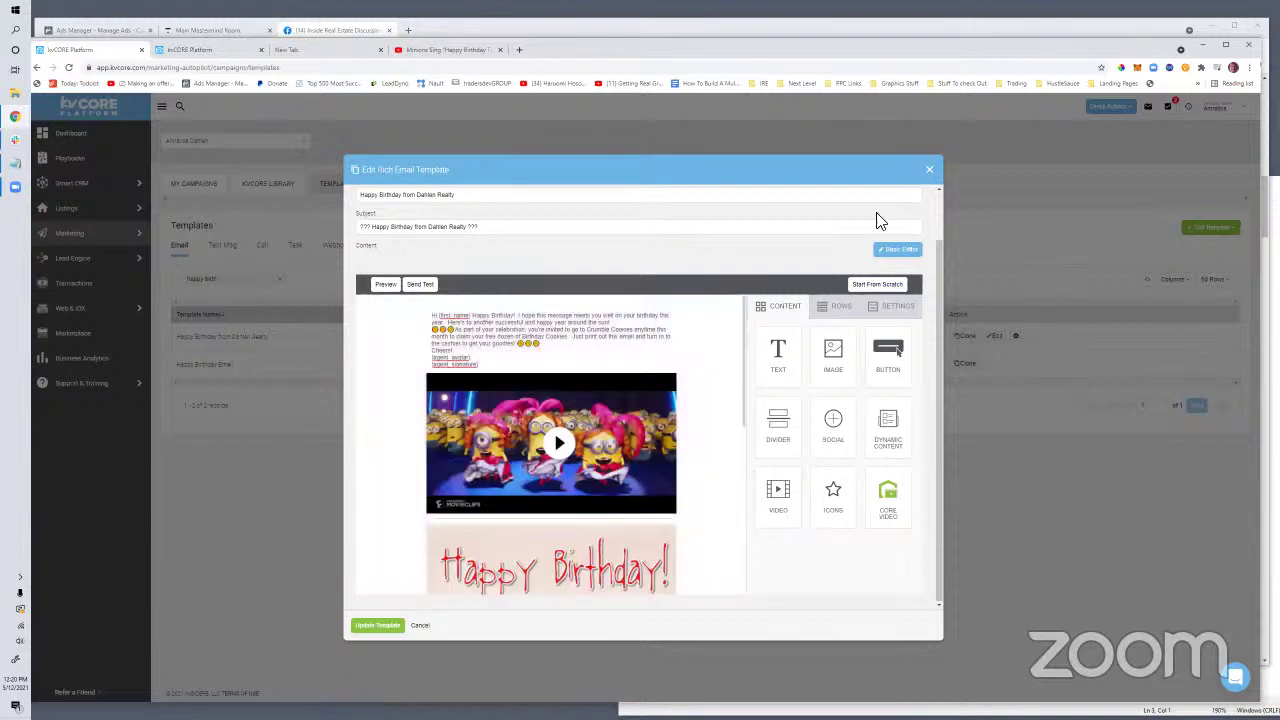
pyautogui.click(920, 173)
pyautogui.click(614, 345)
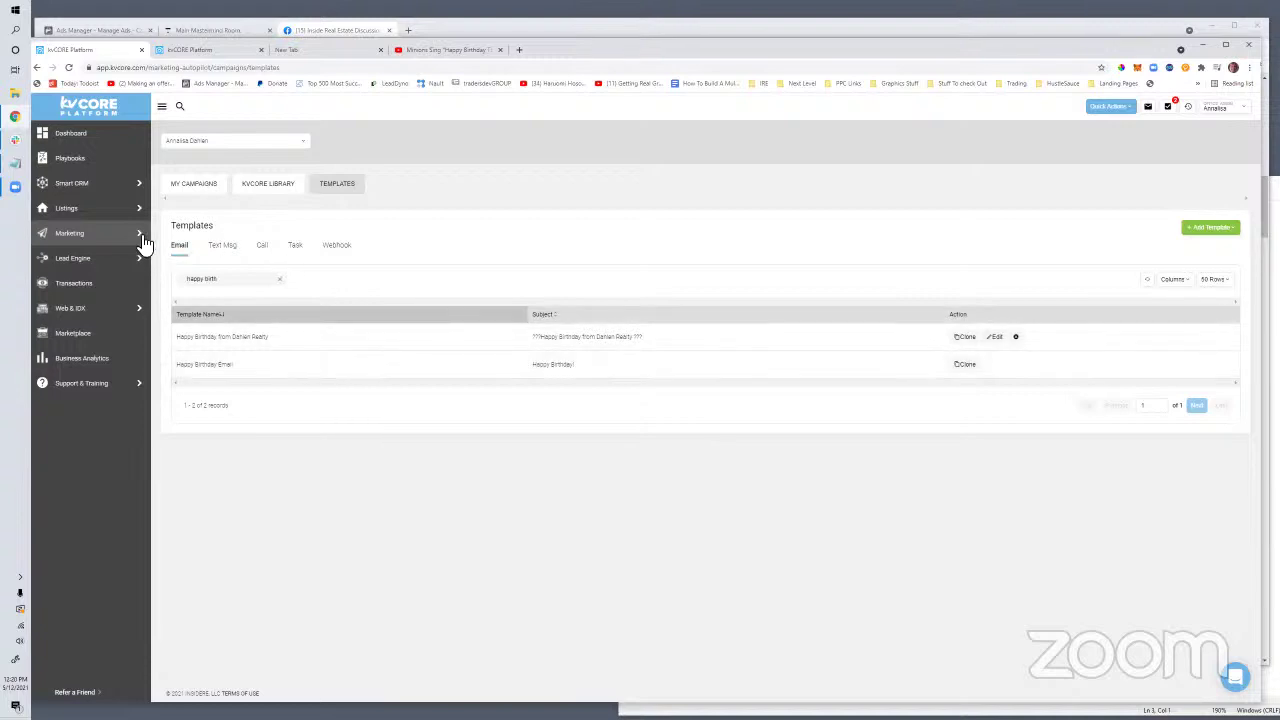
pyautogui.moveTo(90, 240)
pyautogui.click(194, 186)
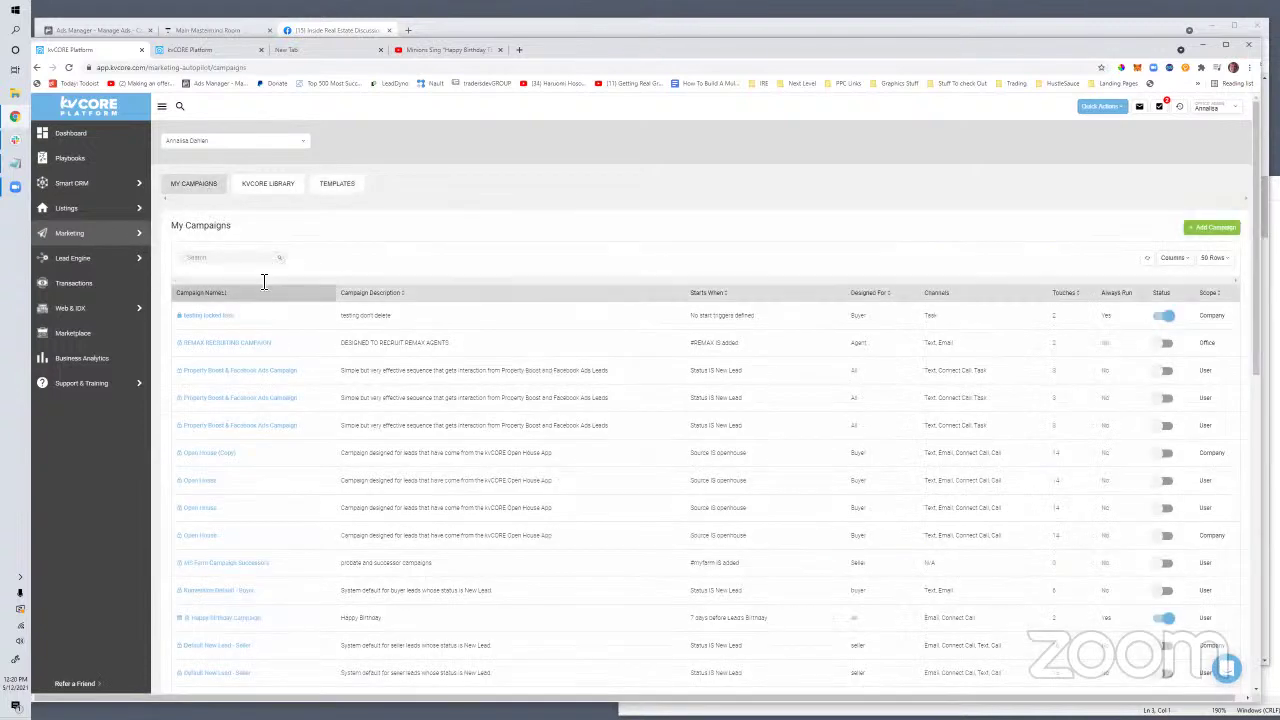
# Open the Marketing overview page and go from there to Smart Campaigns.
pyautogui.moveTo(86, 238)
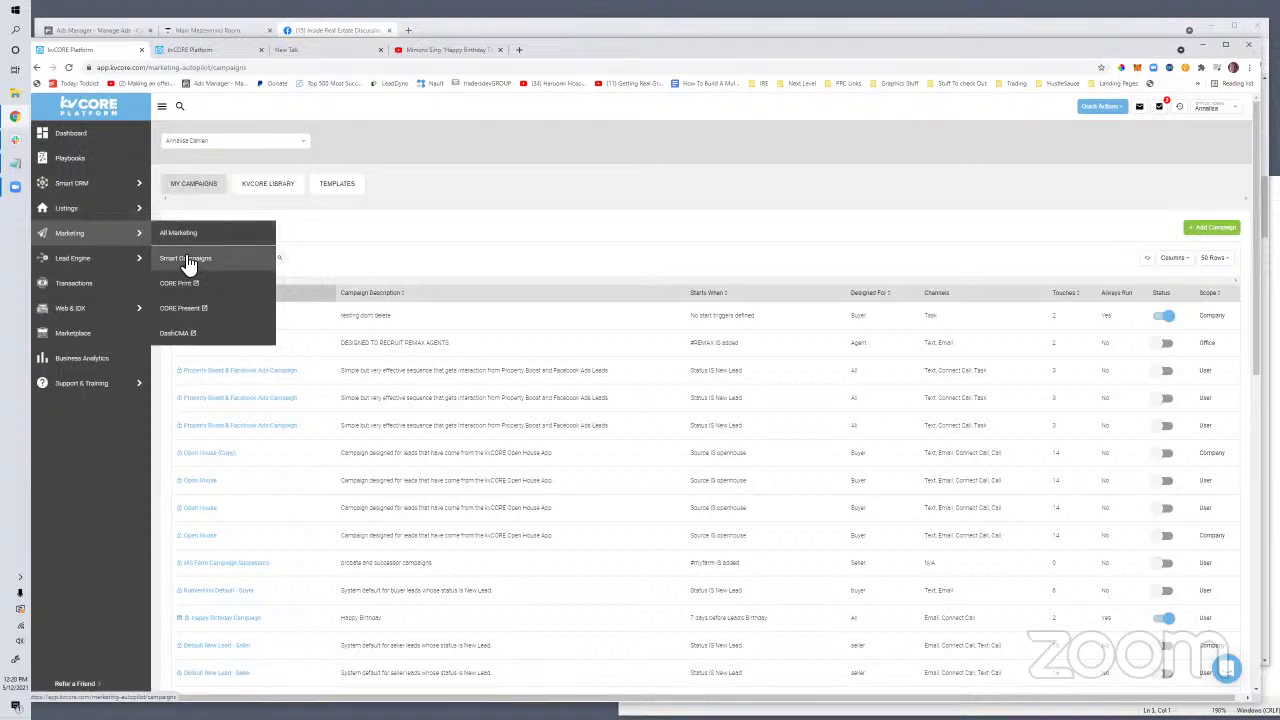
pyautogui.moveTo(70, 258)
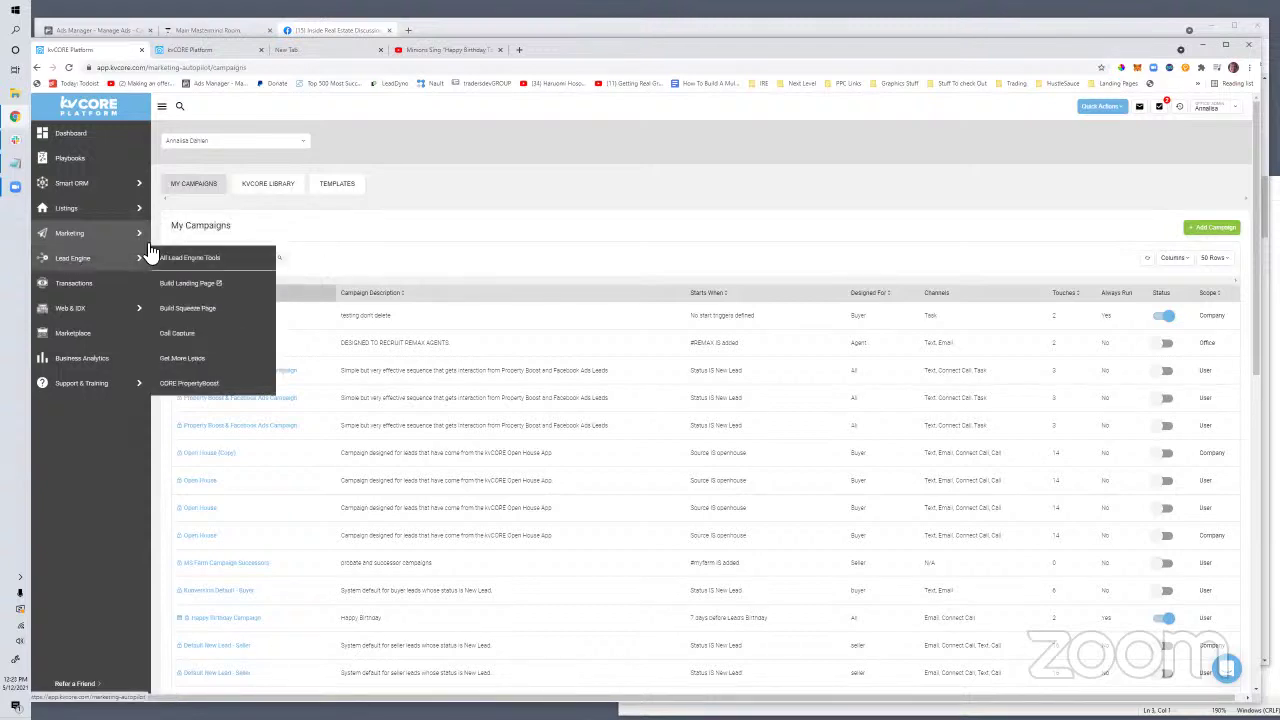
pyautogui.moveTo(130, 236)
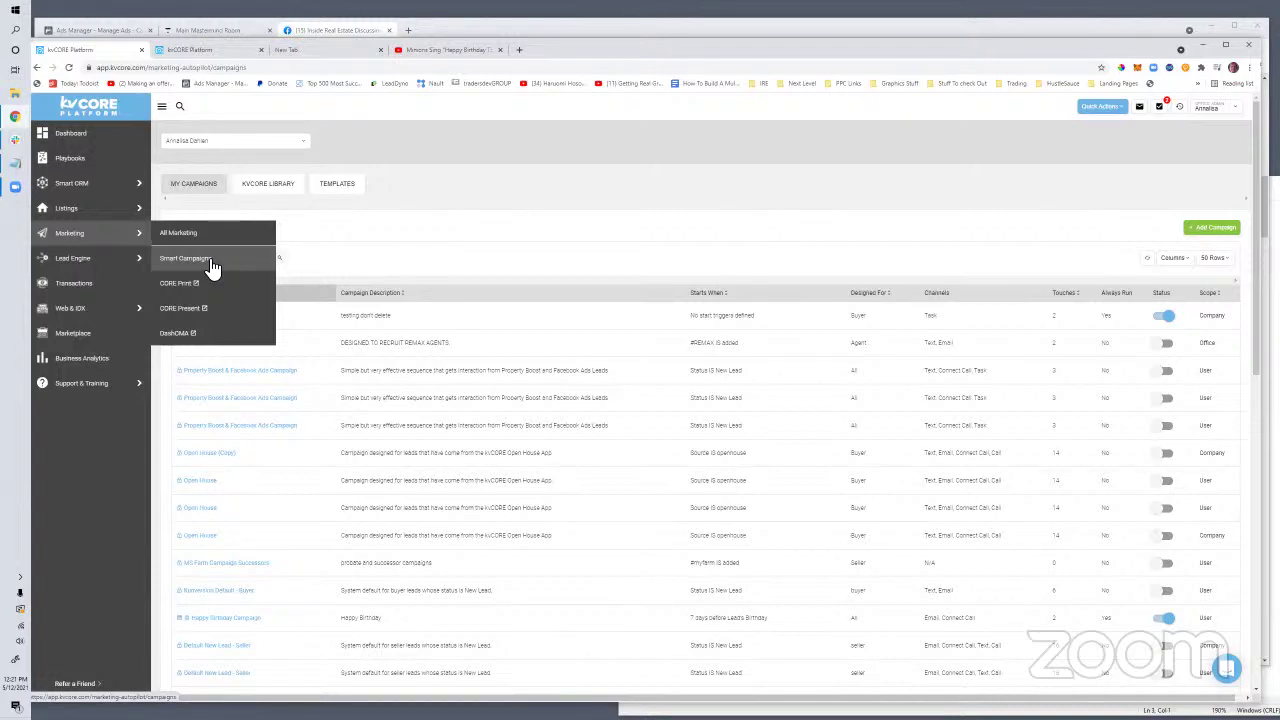
pyautogui.click(78, 238)
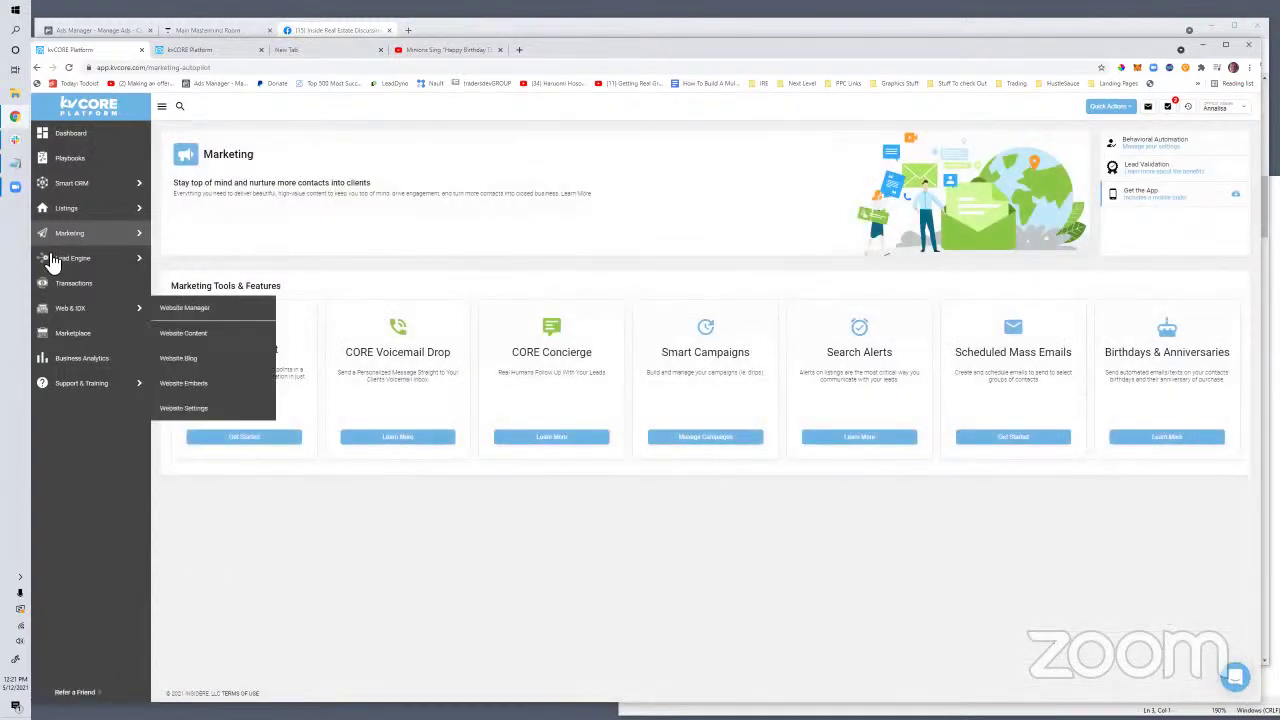
pyautogui.click(205, 259)
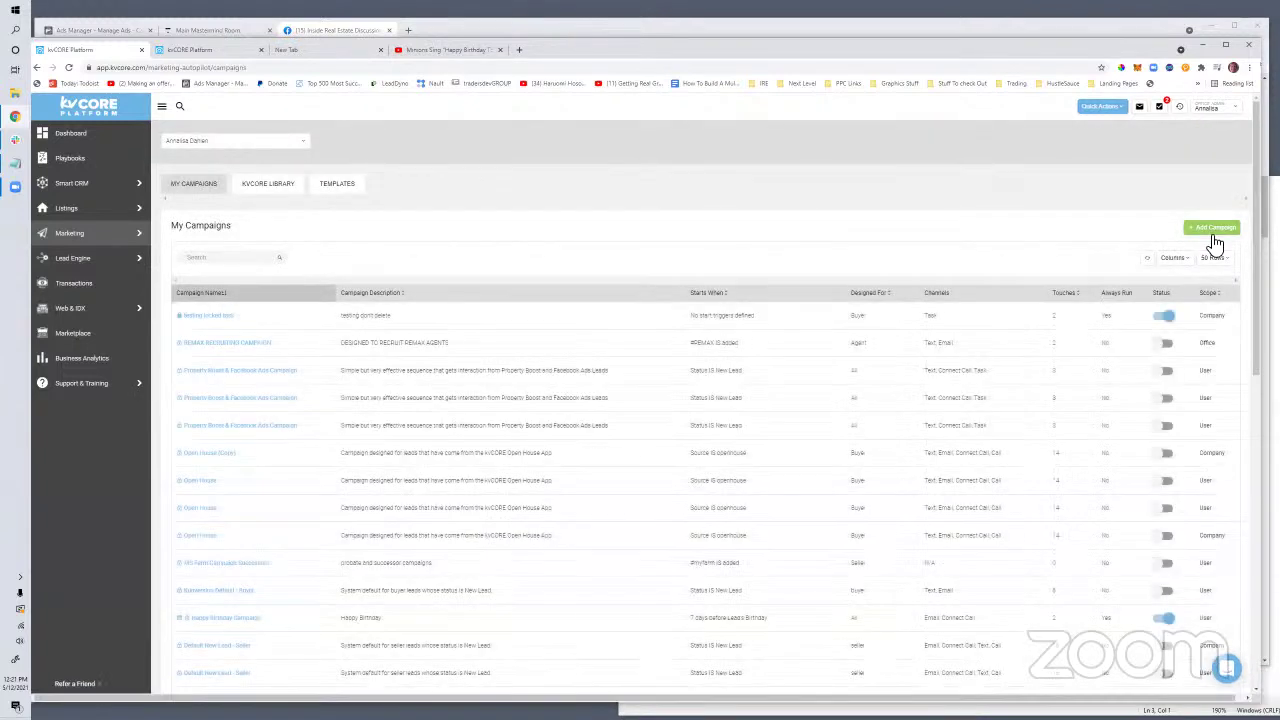
# Start a new campaign triggered by a specific date, set to Purchase Anniversary and On Date, and view the optional qualifier choices.
pyautogui.click(1212, 230)
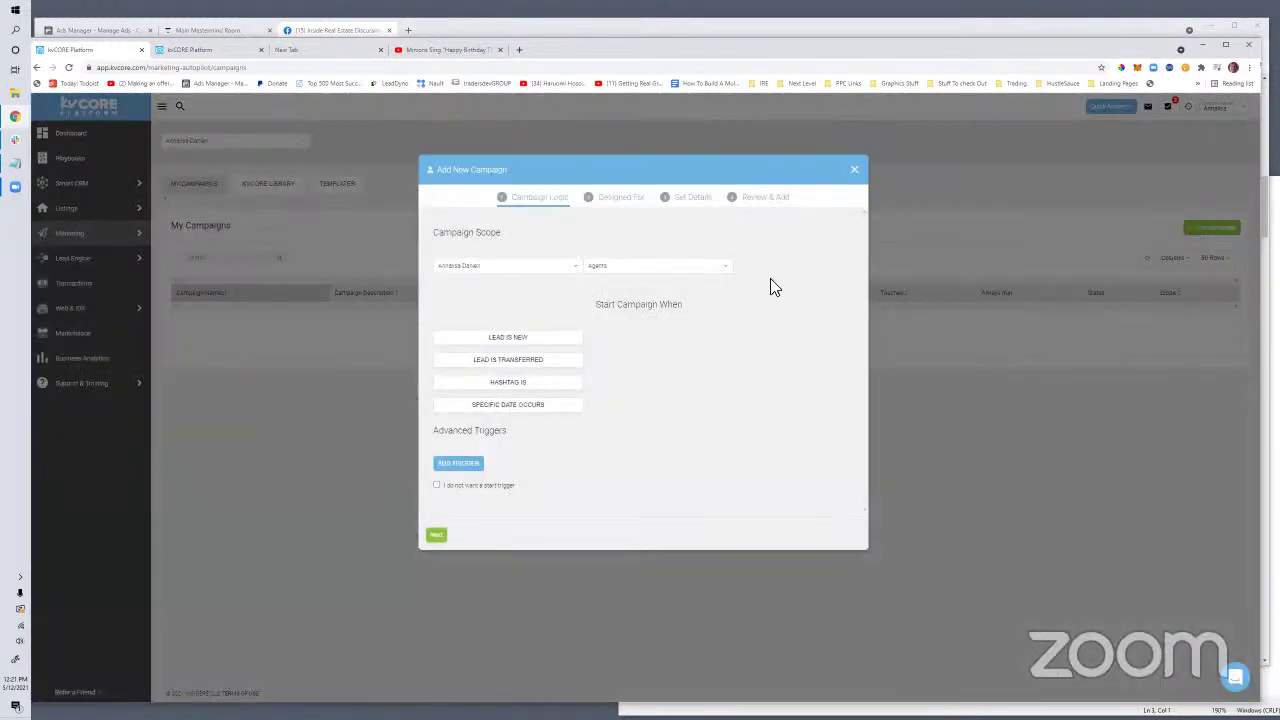
pyautogui.click(510, 406)
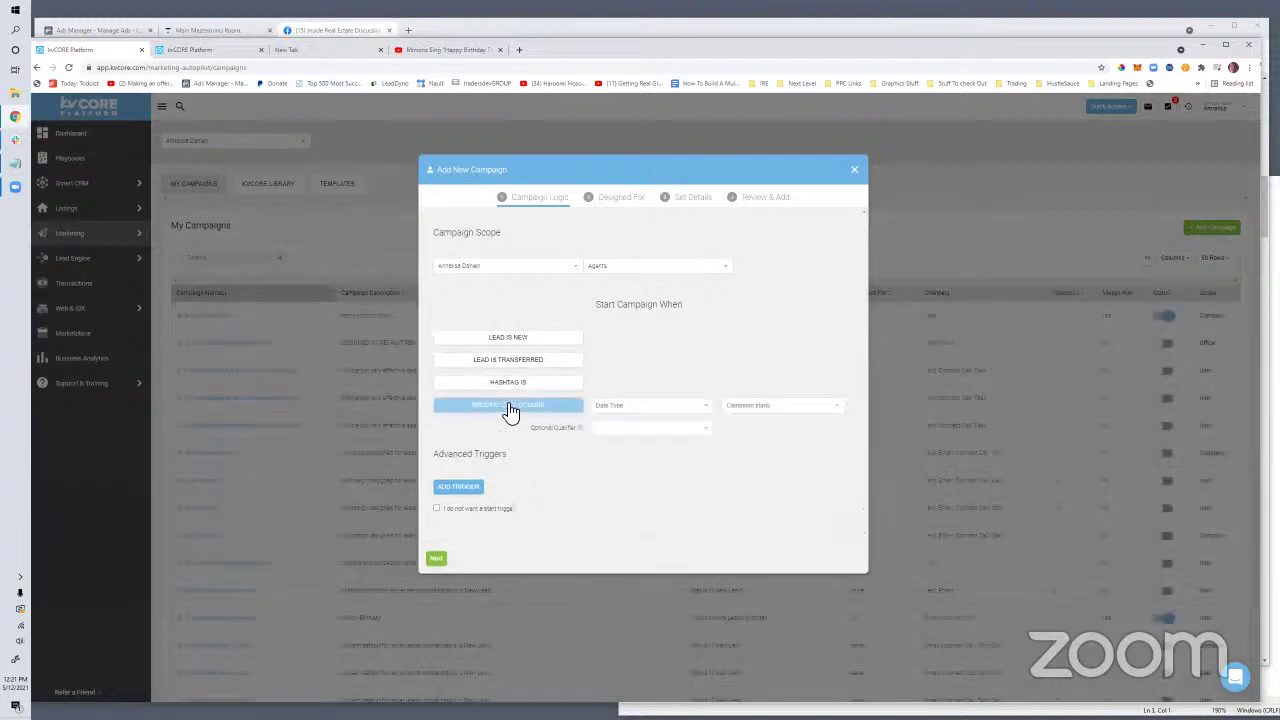
pyautogui.click(640, 407)
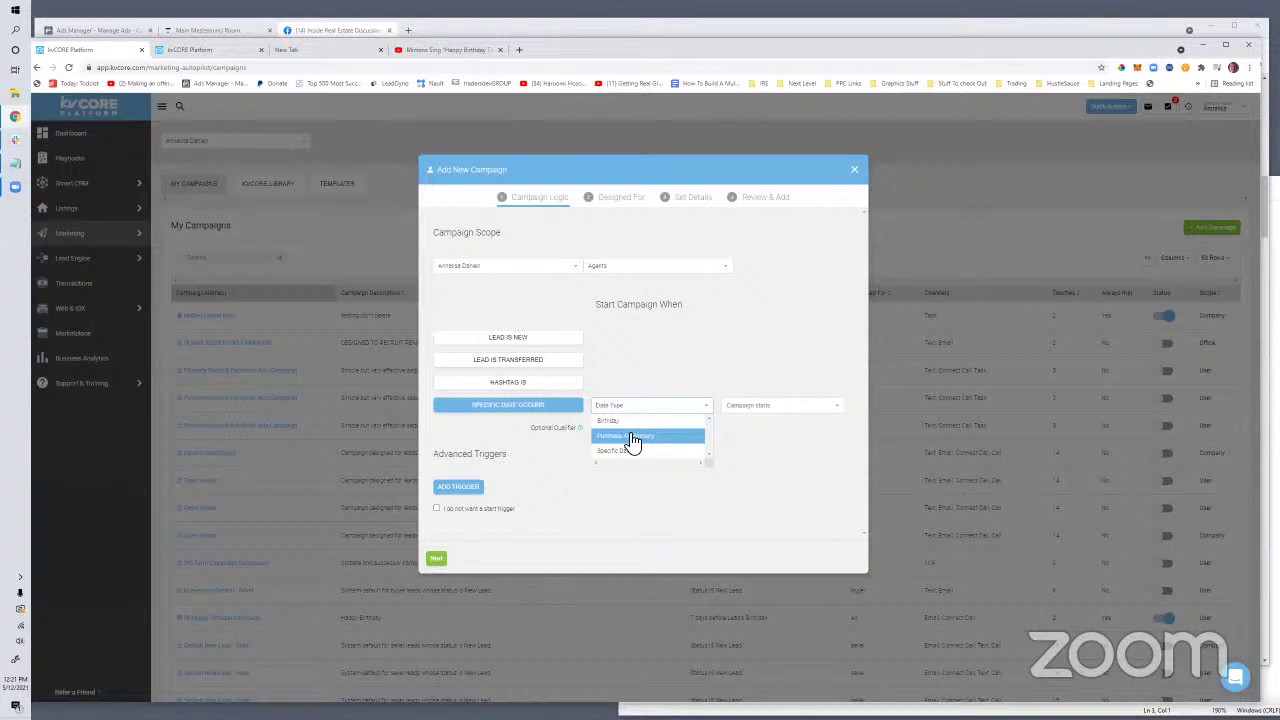
pyautogui.click(632, 437)
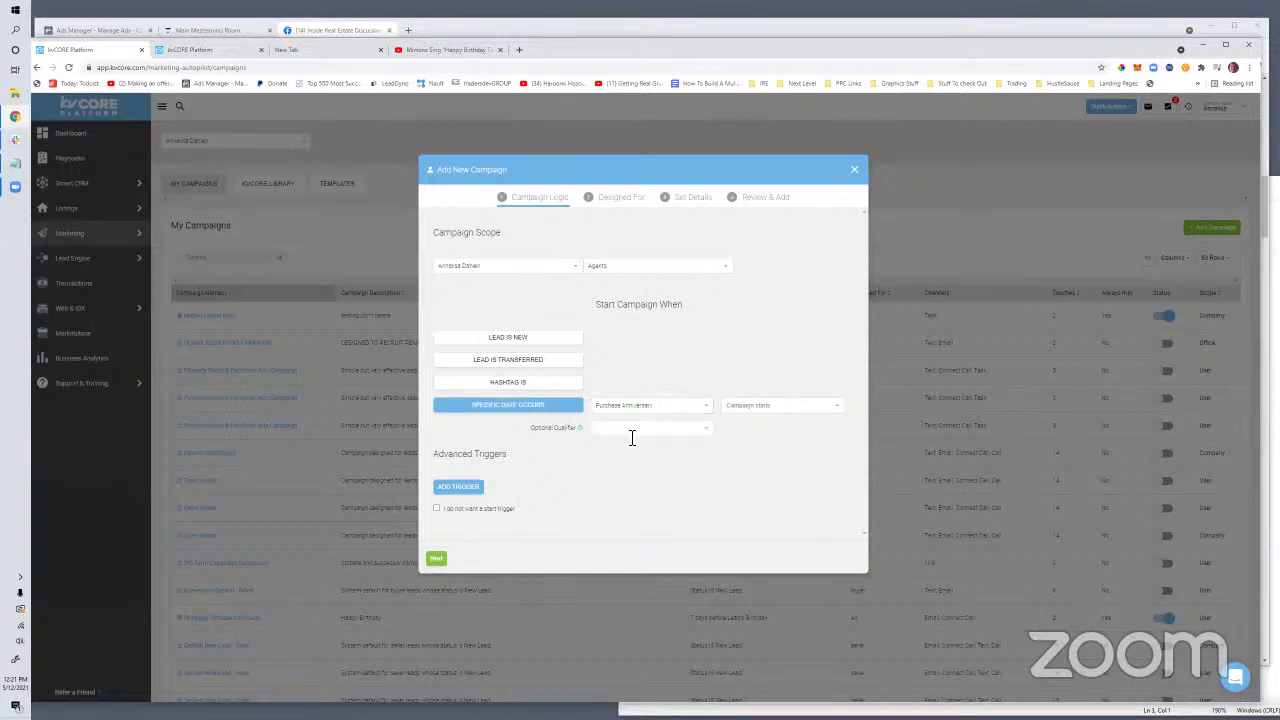
pyautogui.click(744, 410)
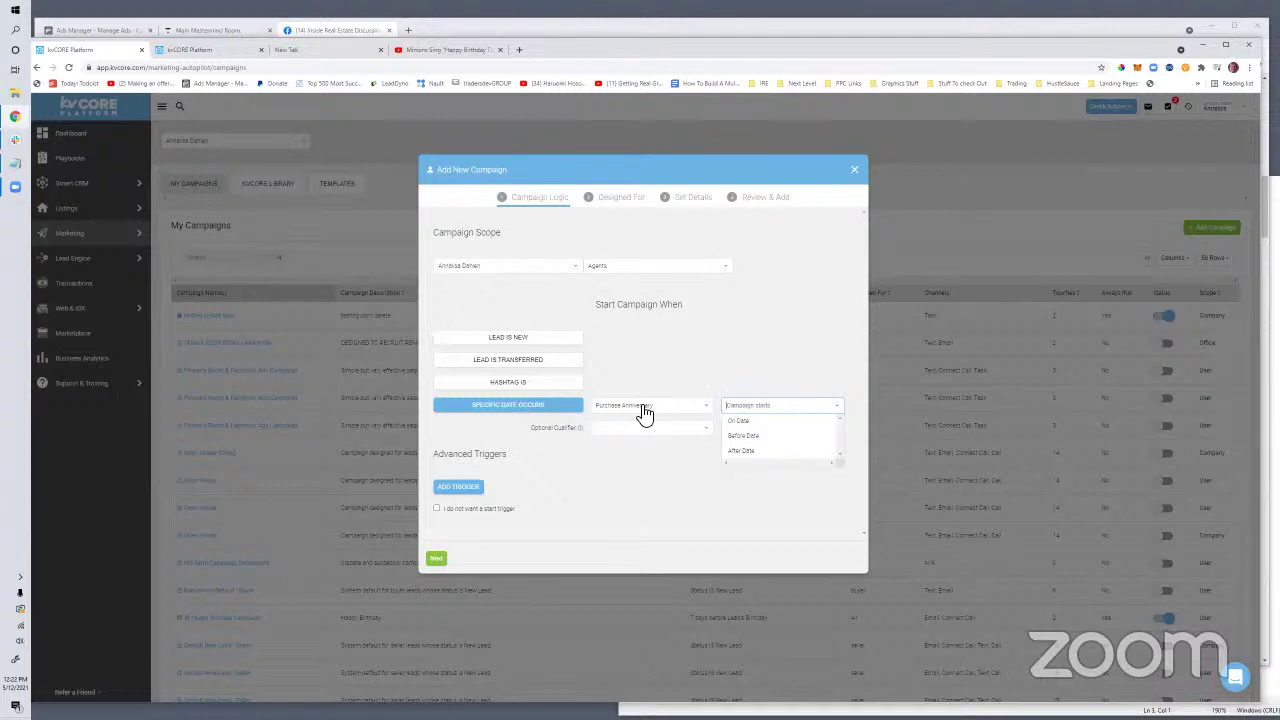
pyautogui.click(743, 423)
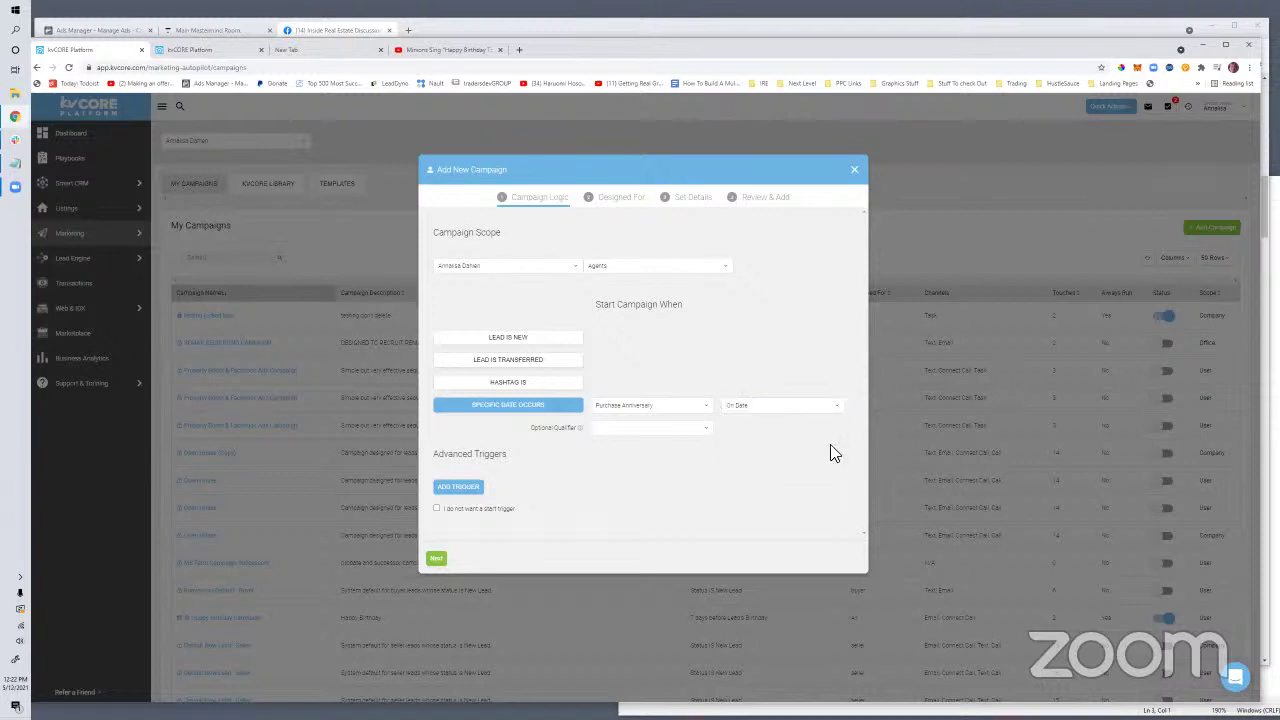
pyautogui.click(621, 429)
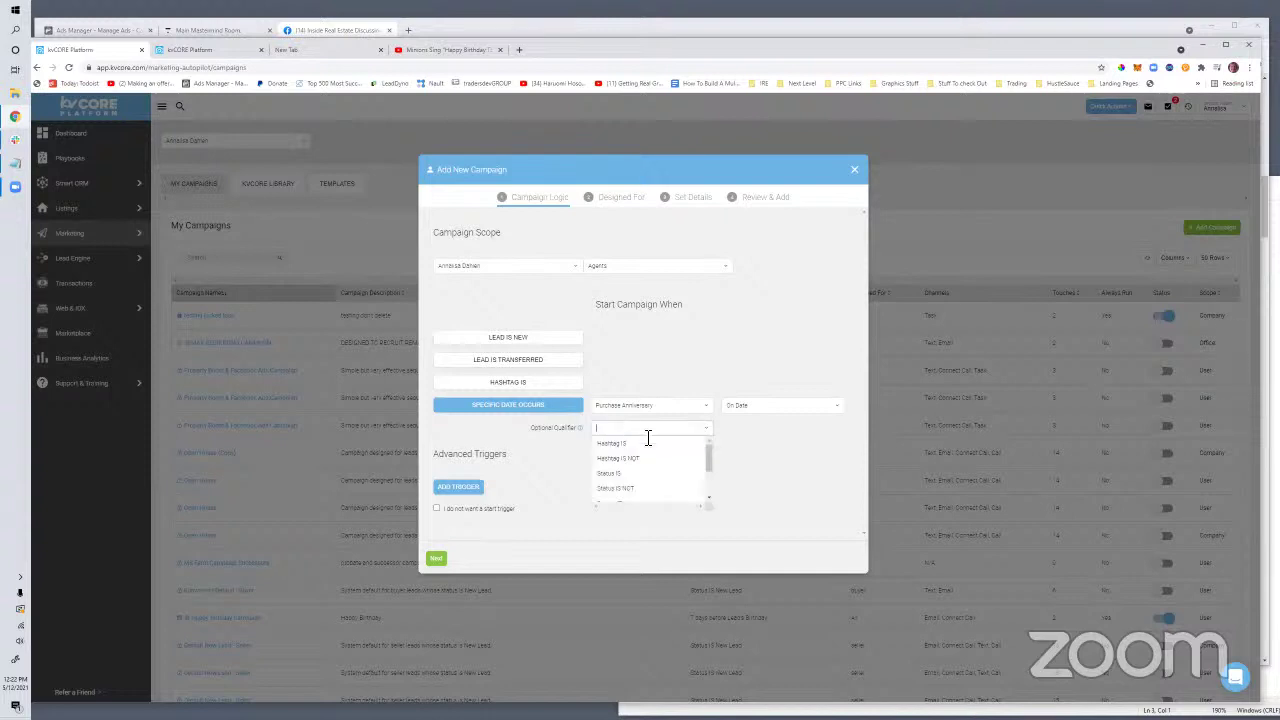
pyautogui.click(541, 450)
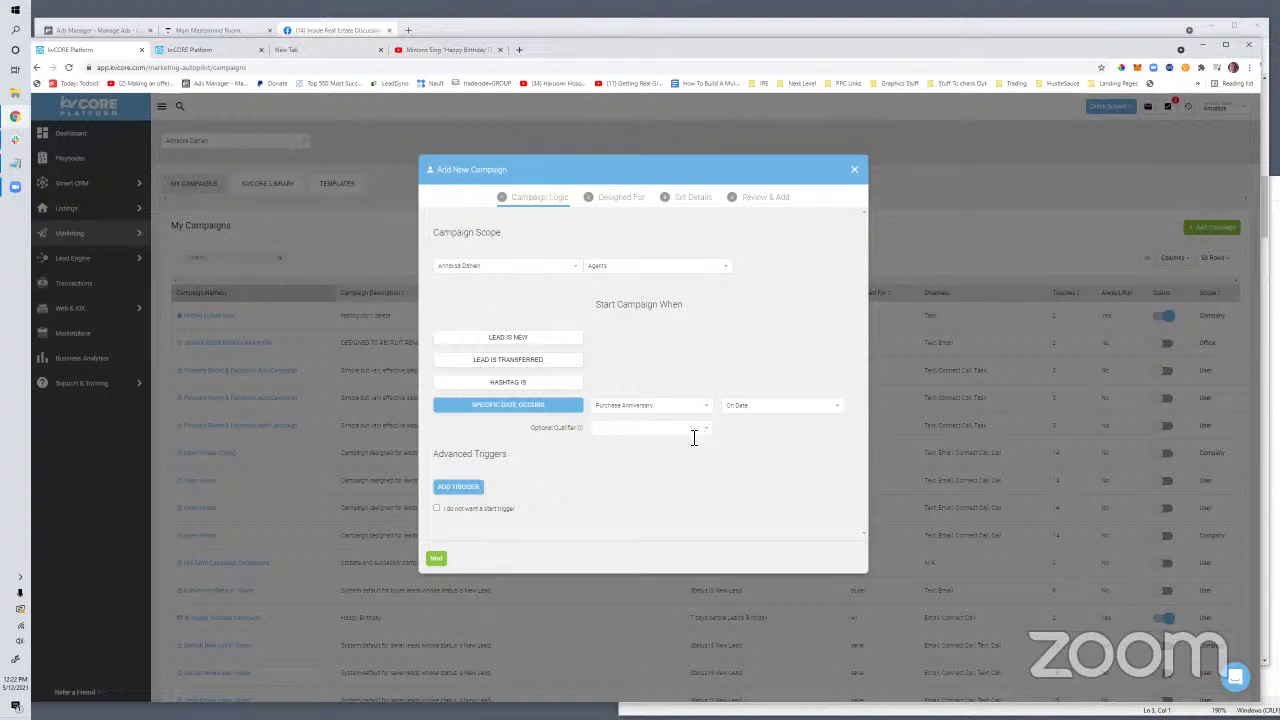
# Switch to the kvCORE contacts browser tab, list My Contacts and open the first contact's record.
pyautogui.click(200, 52)
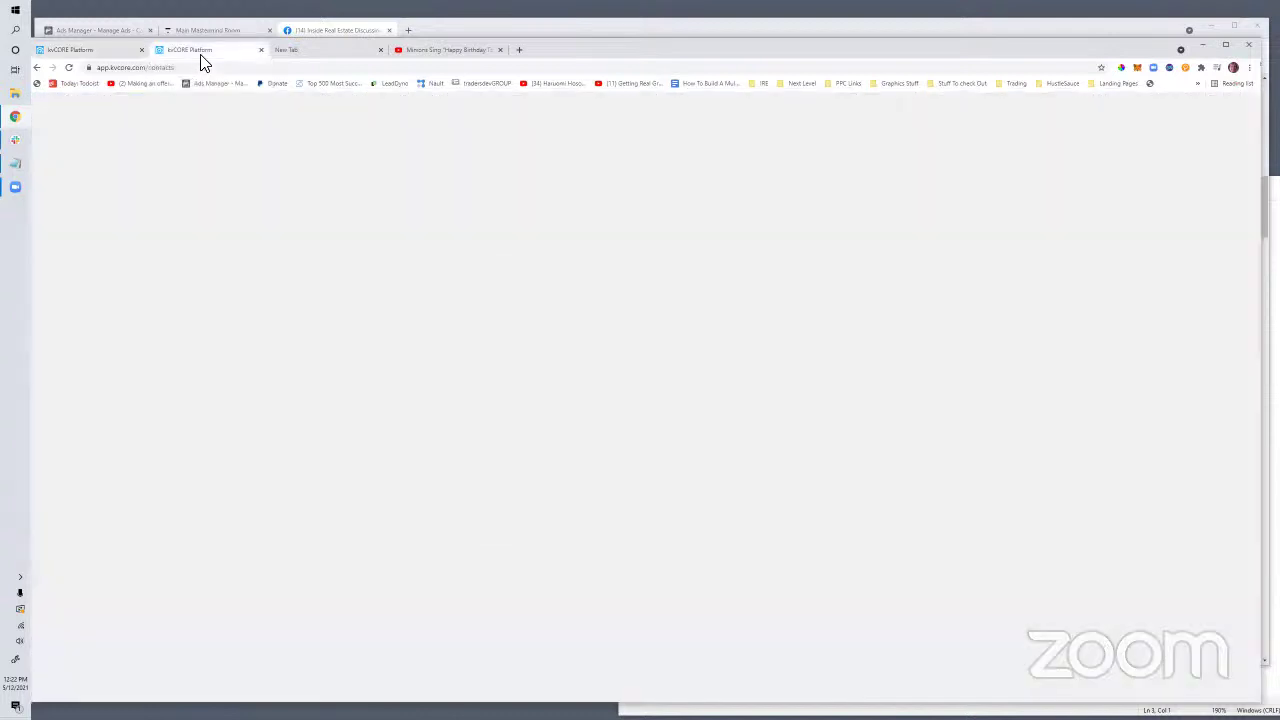
pyautogui.moveTo(90, 183)
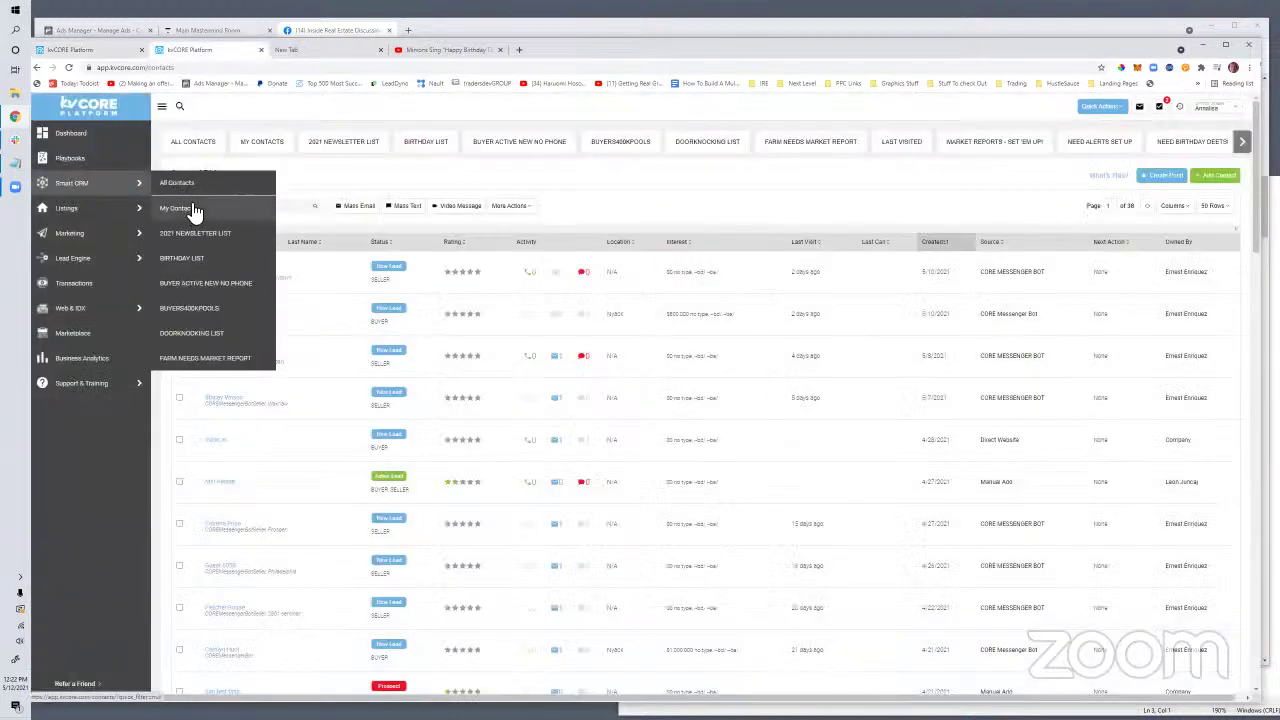
pyautogui.click(182, 208)
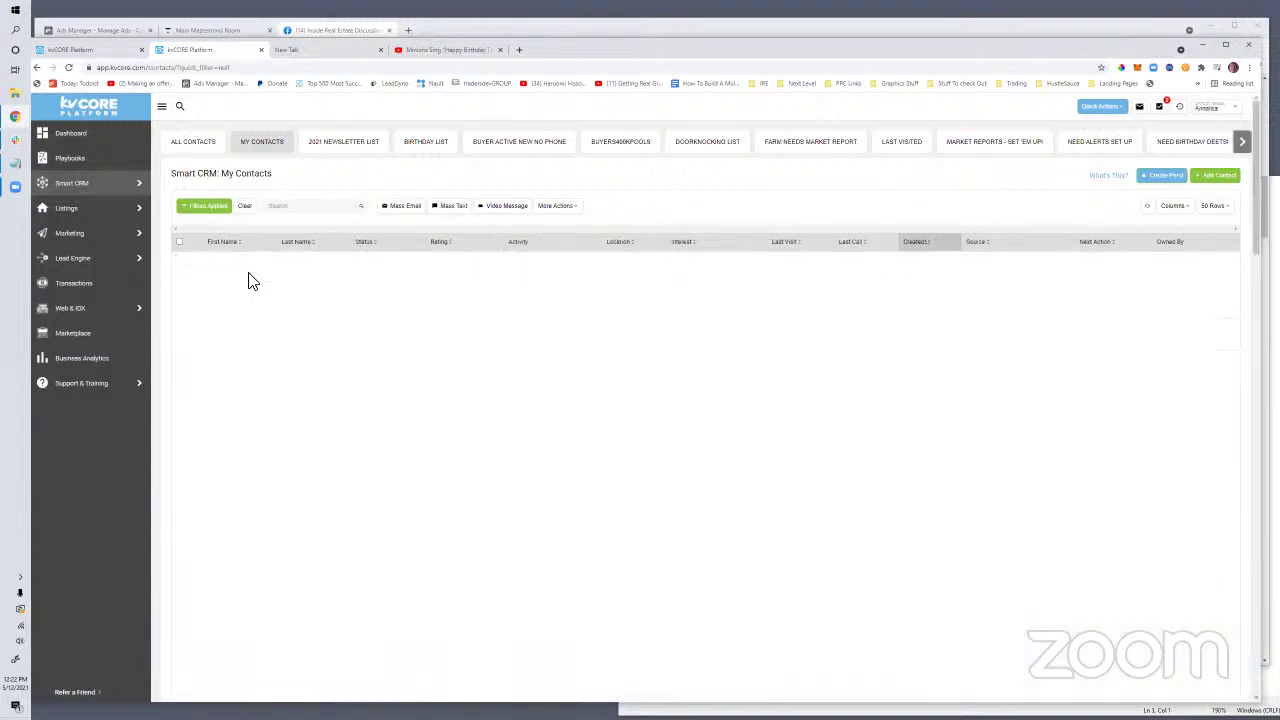
pyautogui.click(224, 274)
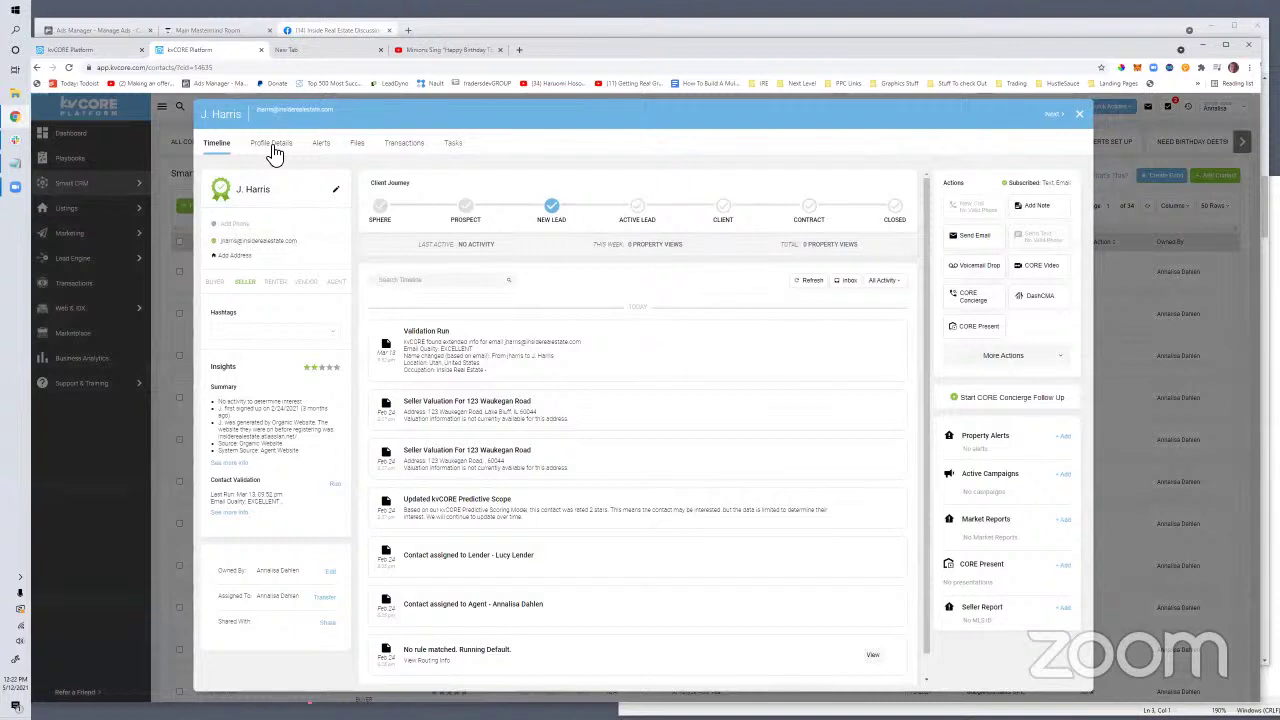
# Examine the contact's profile details, including the Last Closed field, and the transactions, and close the record.
pyautogui.click(272, 146)
pyautogui.scroll(-1, 728, 510)
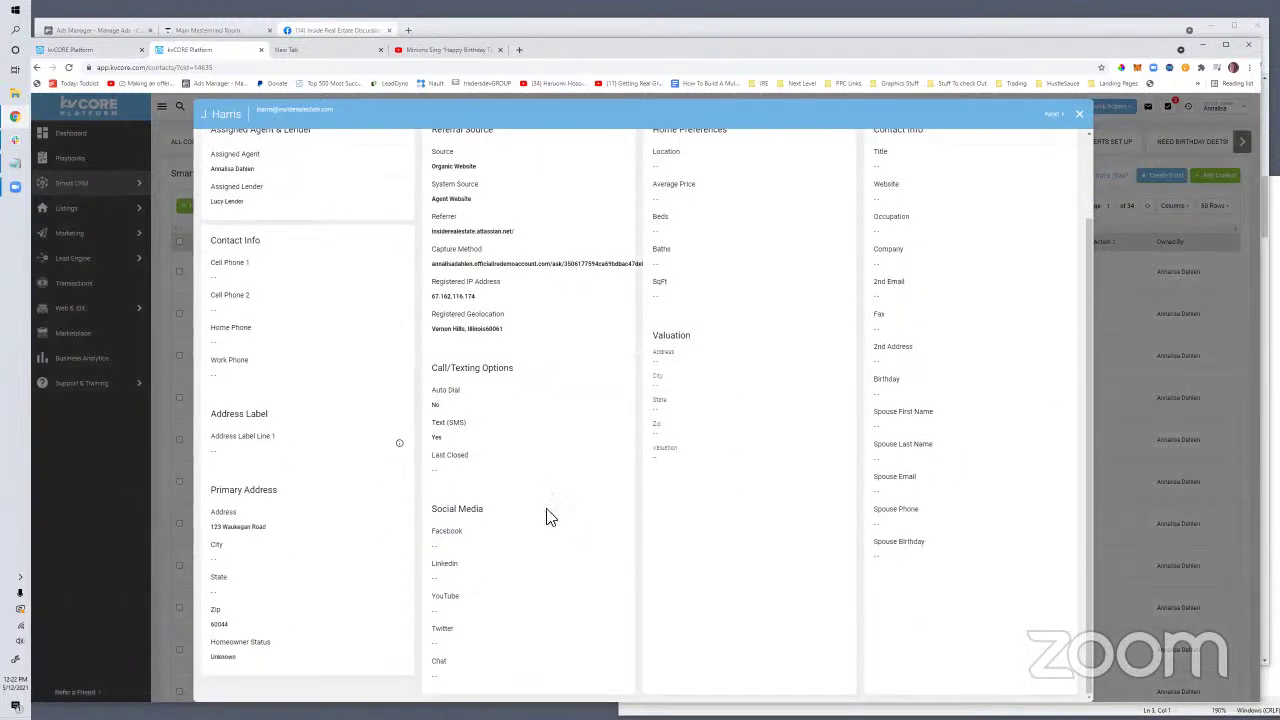
pyautogui.scroll(1, 349, 543)
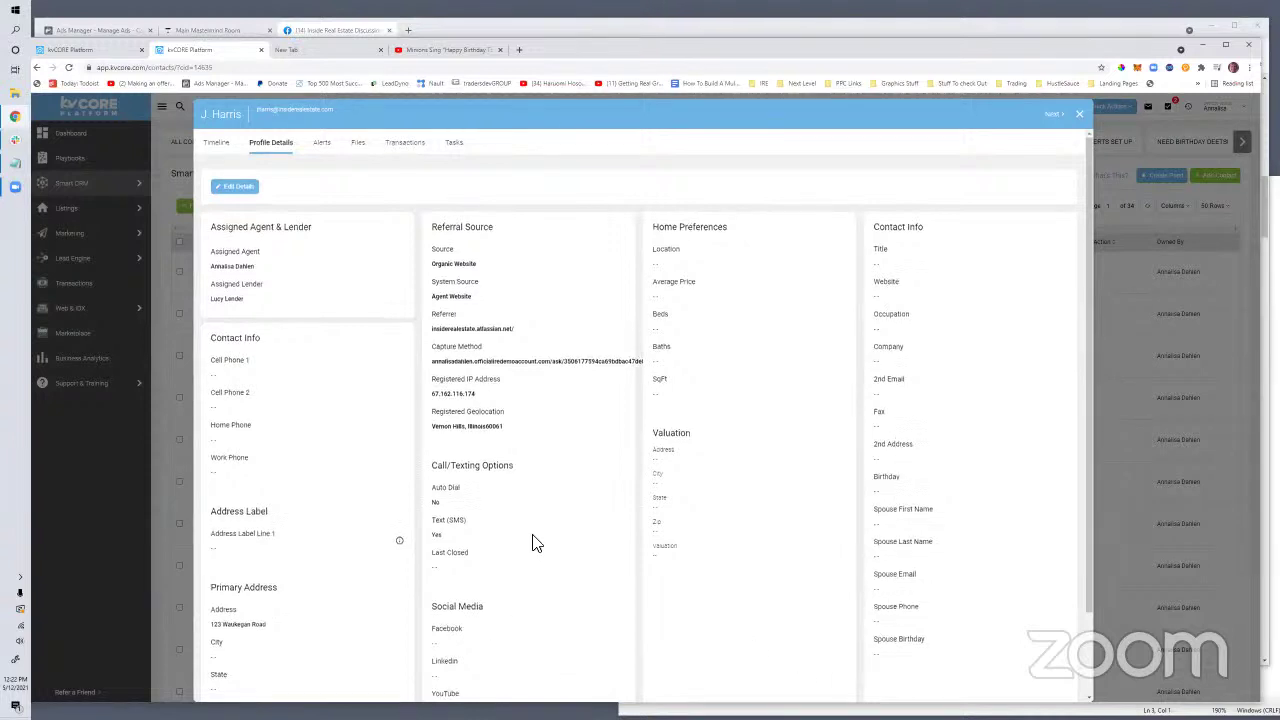
pyautogui.scroll(-1, 531, 540)
pyautogui.scroll(1, 482, 587)
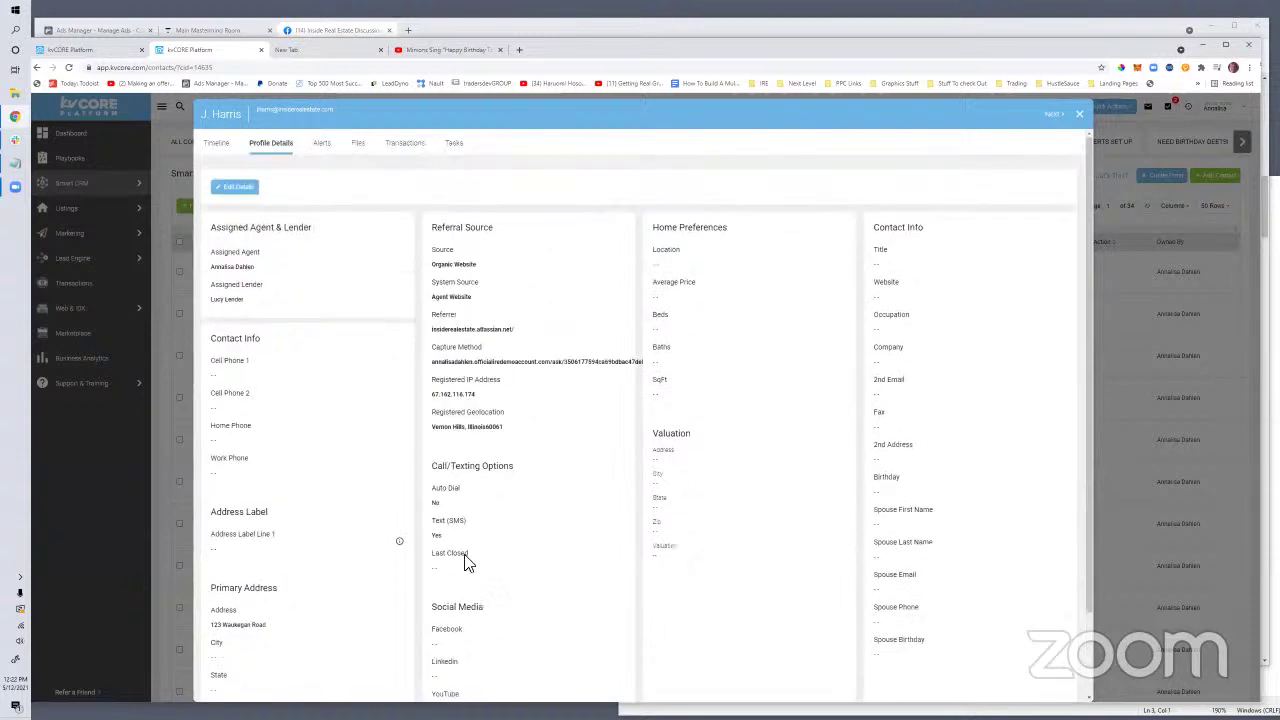
pyautogui.click(404, 146)
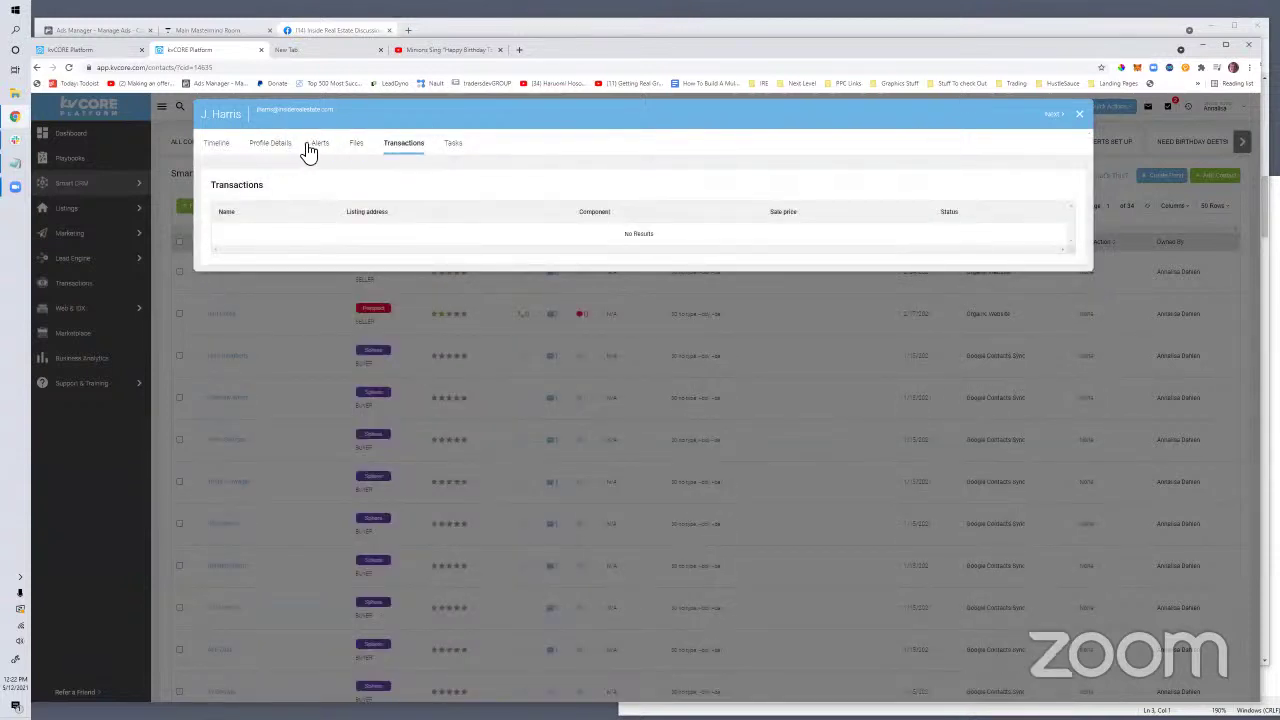
pyautogui.click(278, 151)
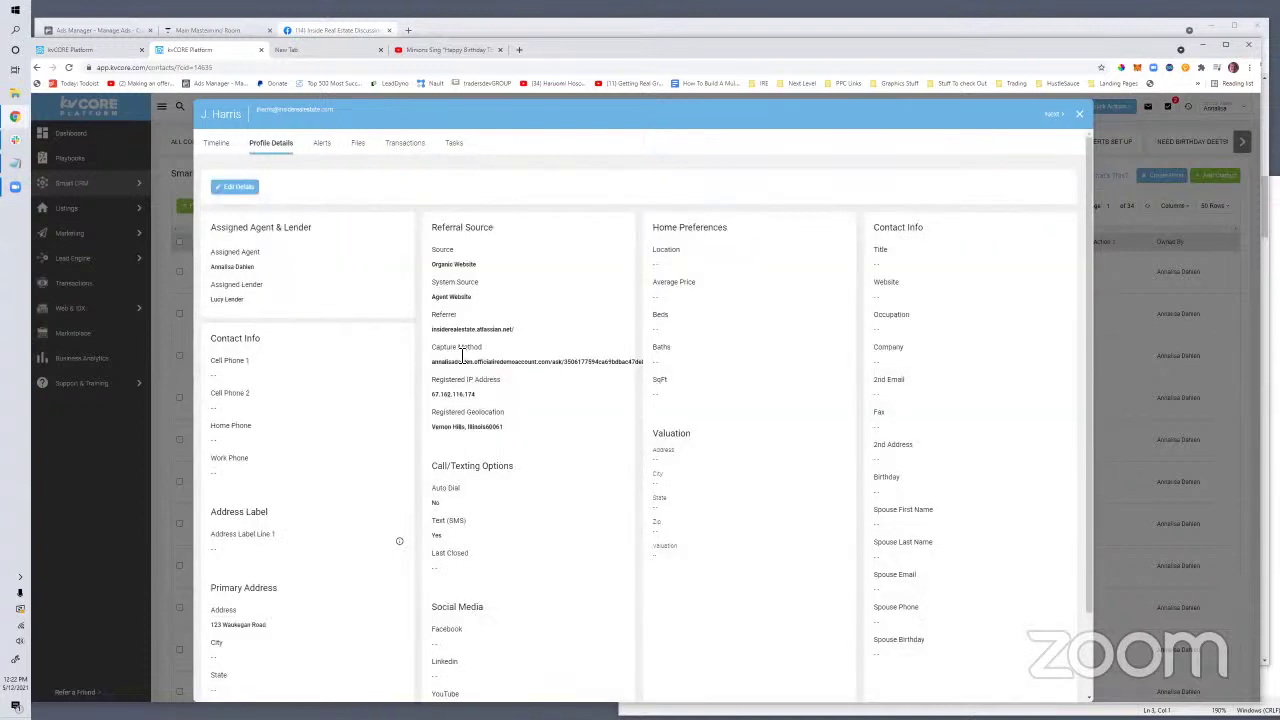
pyautogui.scroll(-1, 357, 391)
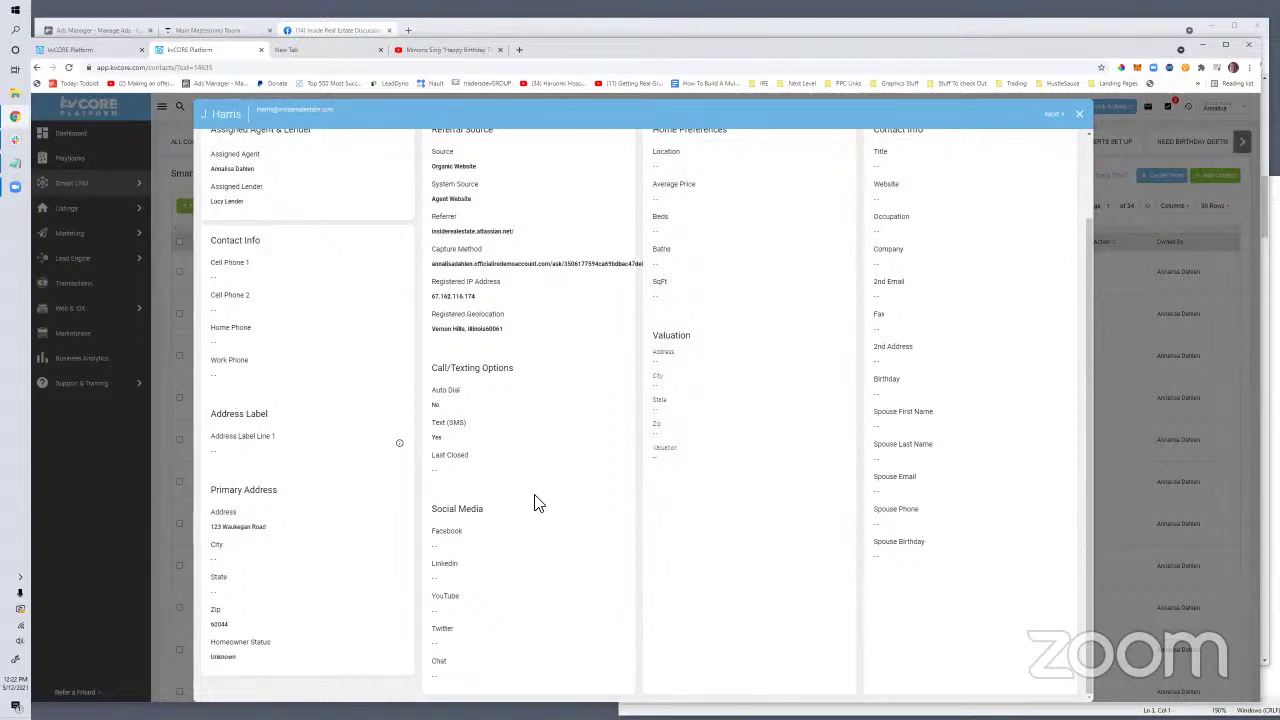
pyautogui.scroll(2, 878, 530)
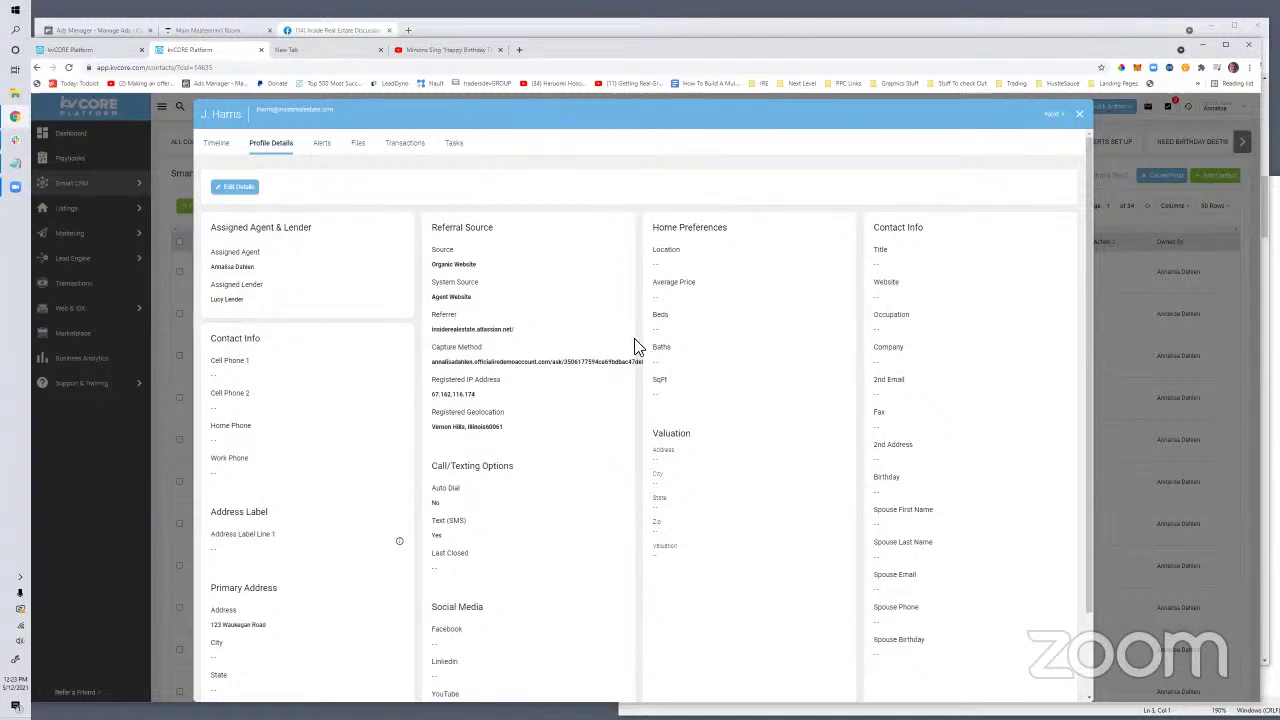
pyautogui.scroll(-1, 634, 344)
pyautogui.scroll(1, 634, 344)
pyautogui.click(1080, 115)
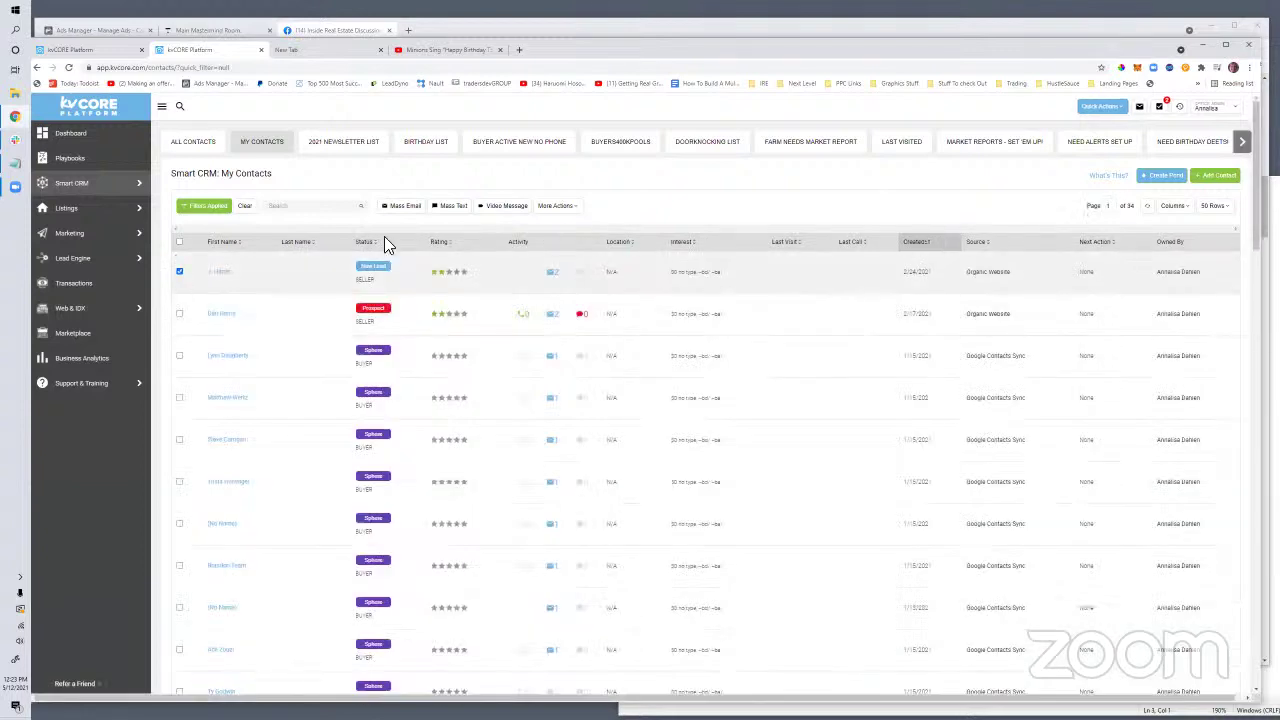
# Change the selected contact's status to Closed and proceed with the update.
pyautogui.click(577, 210)
pyautogui.click(566, 252)
pyautogui.click(551, 237)
pyautogui.scroll(-3, 532, 292)
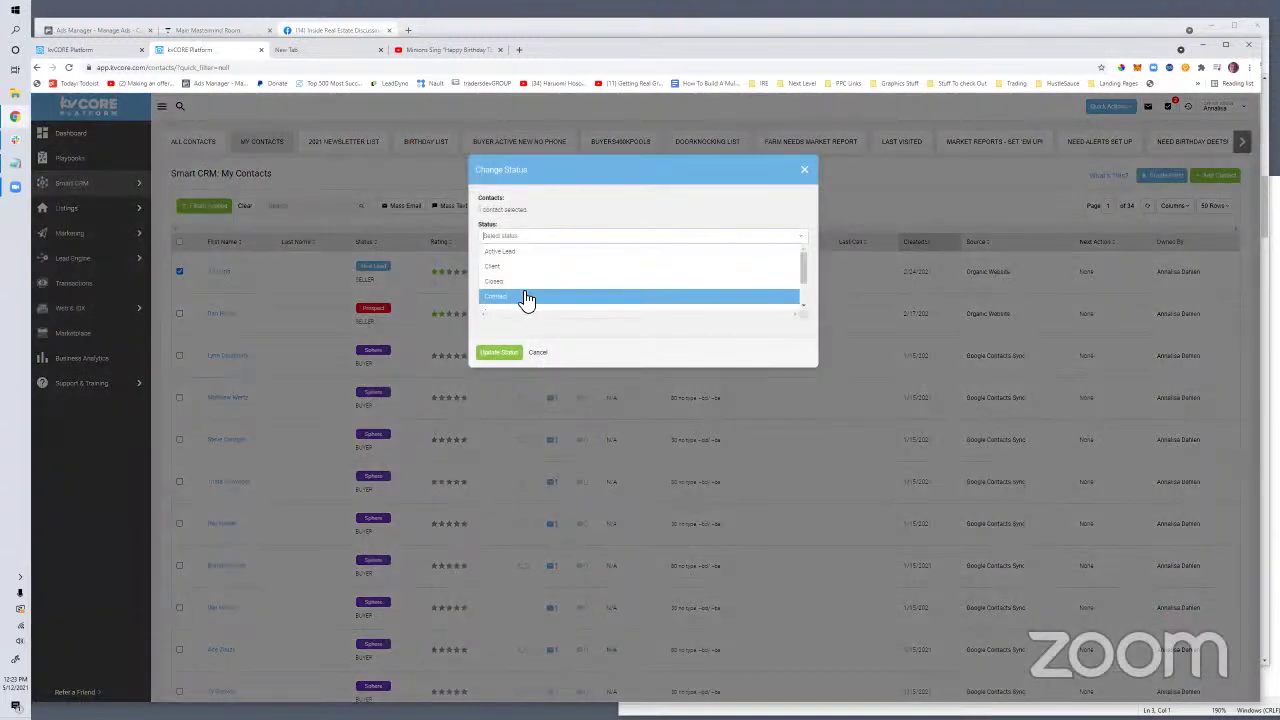
pyautogui.click(510, 249)
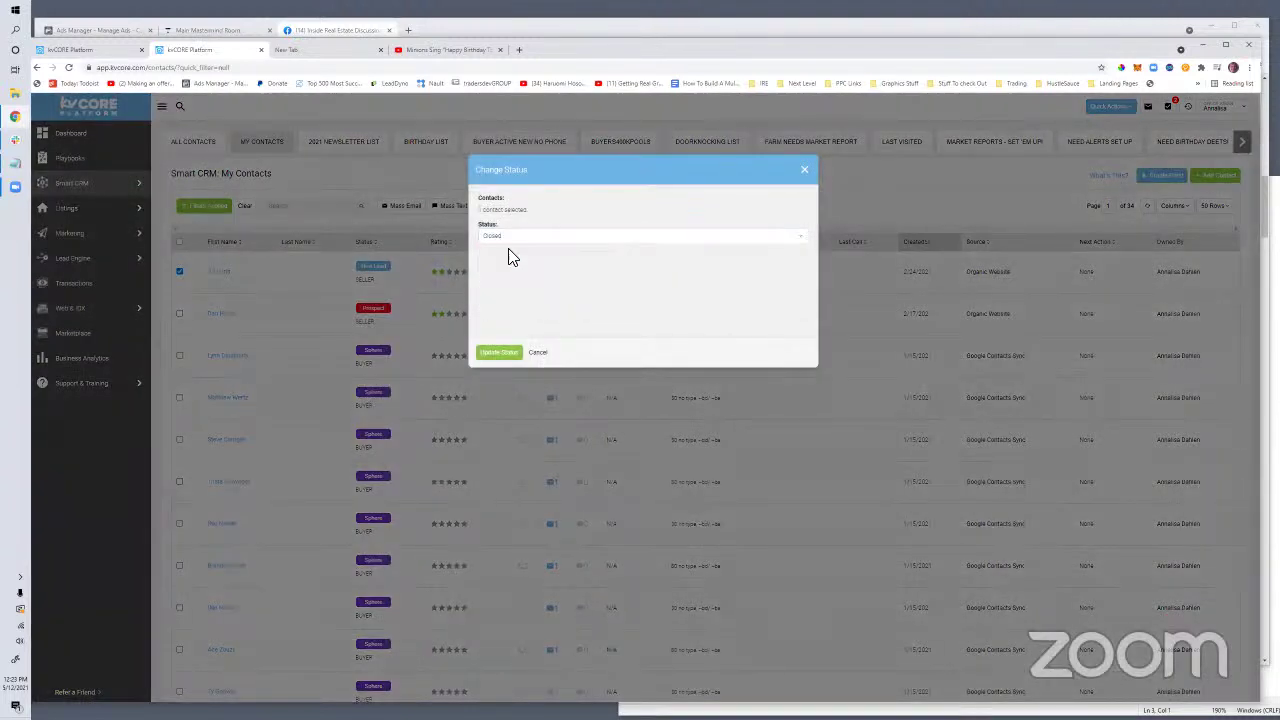
pyautogui.click(504, 352)
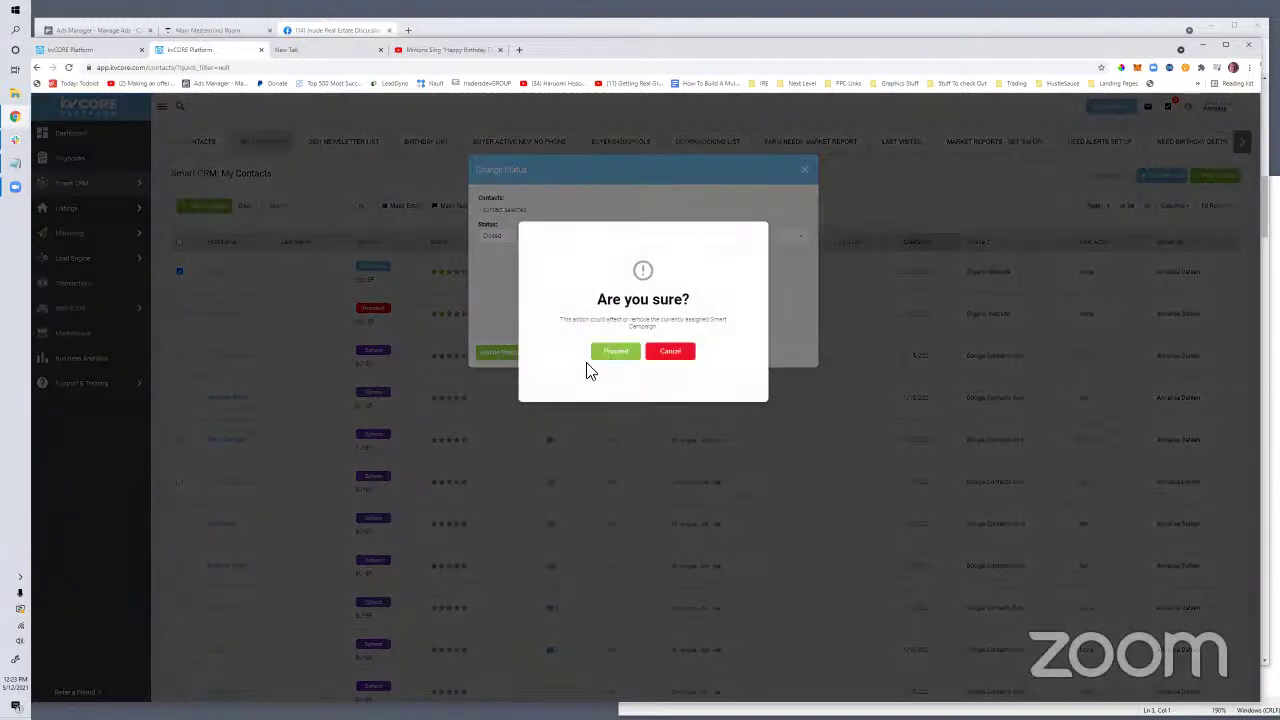
pyautogui.click(608, 352)
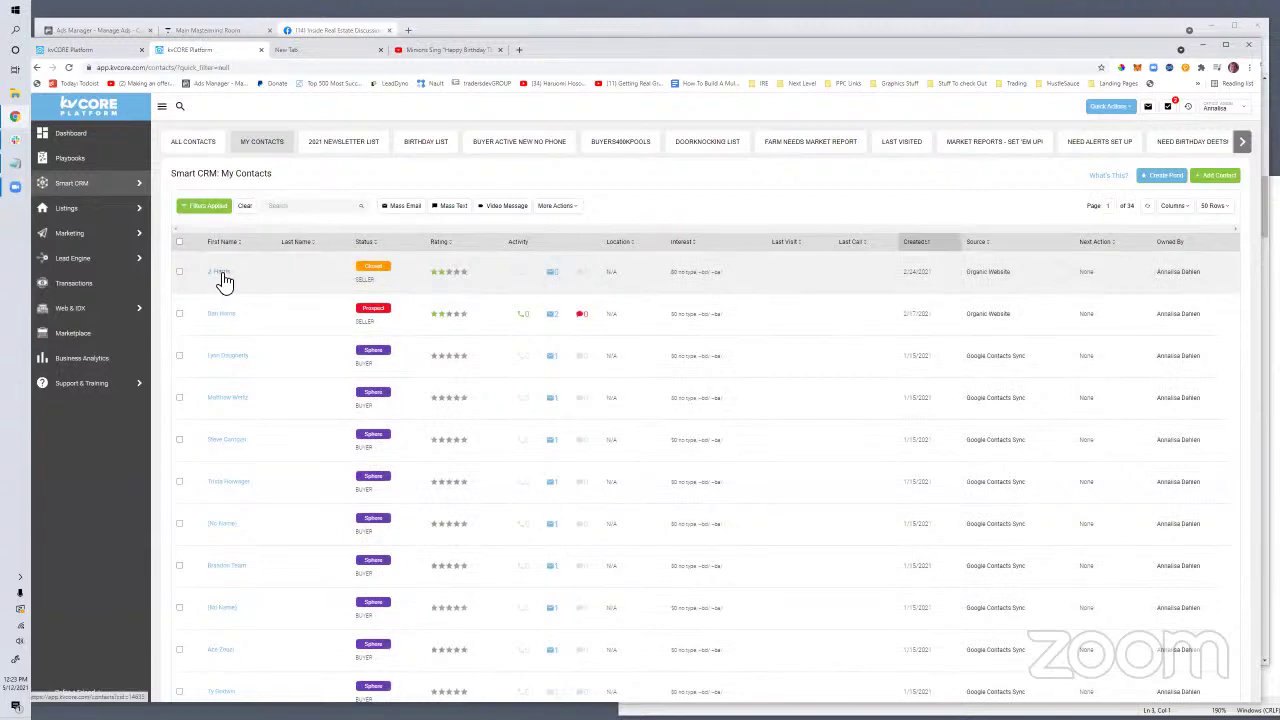
# Reopen the closed contact's record and examine the Last Closed field in its profile details.
pyautogui.click(220, 275)
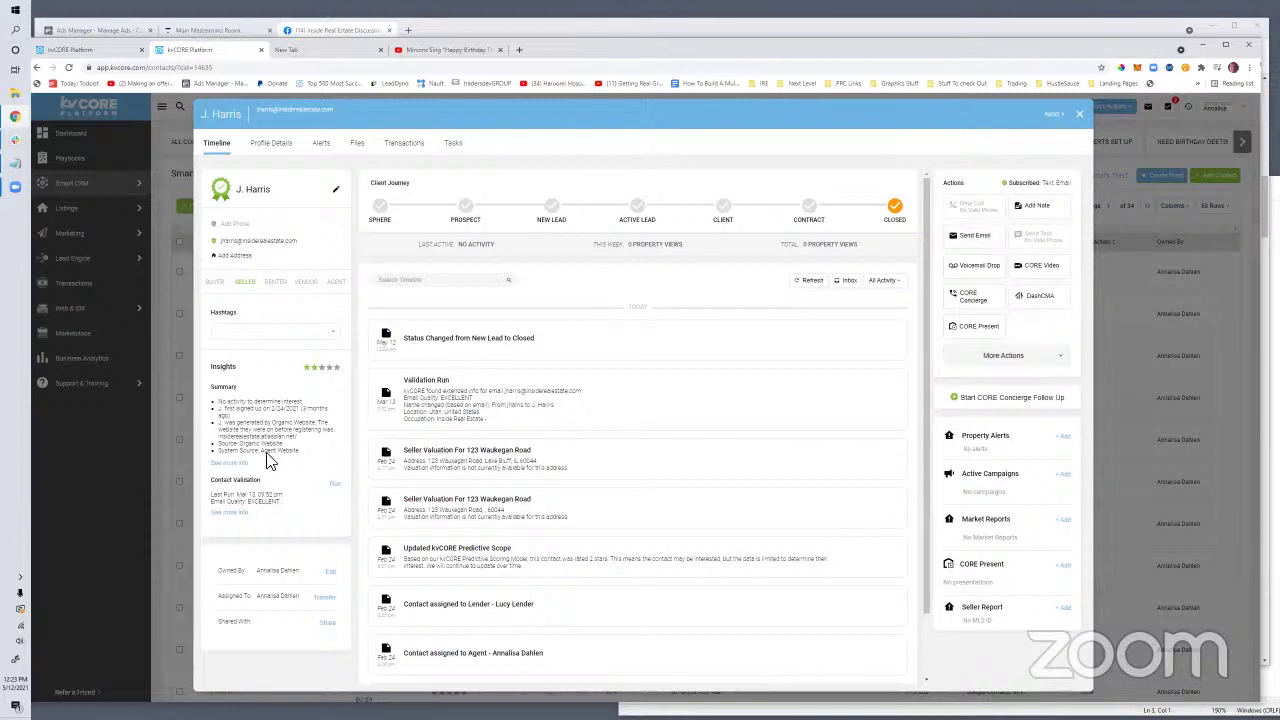
pyautogui.click(284, 143)
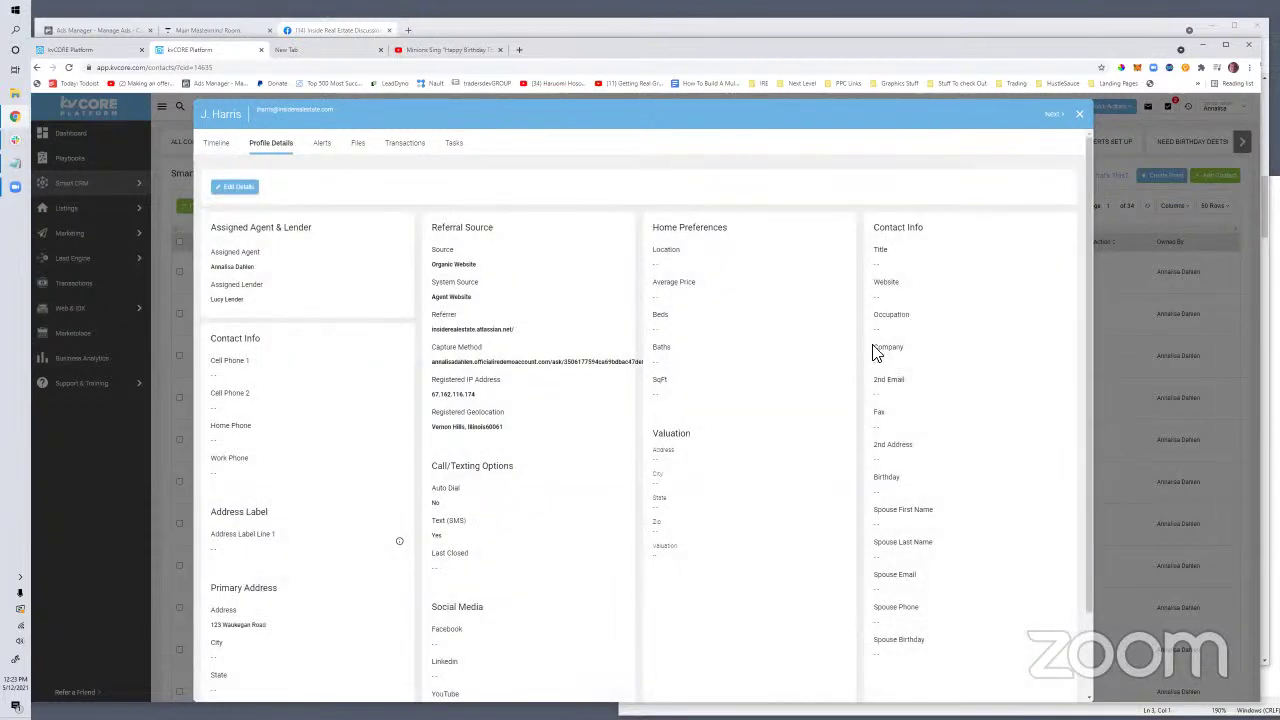
pyautogui.scroll(-2, 872, 350)
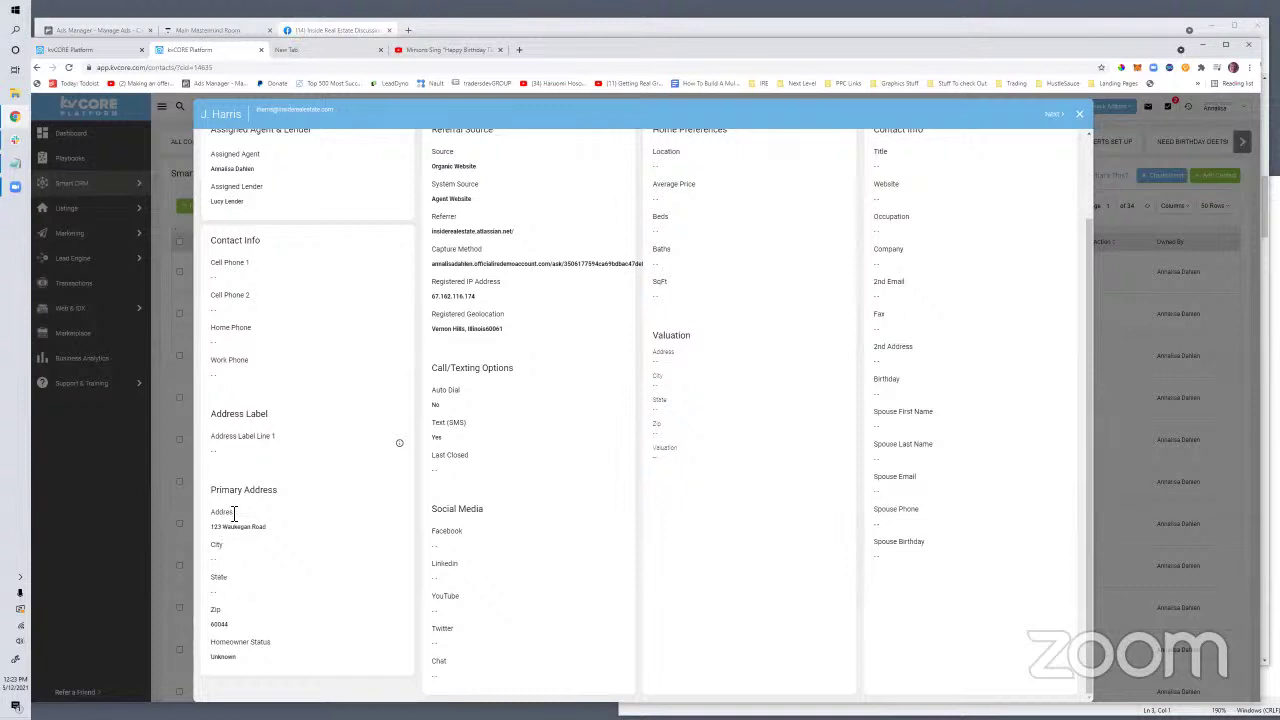
pyautogui.scroll(1, 466, 603)
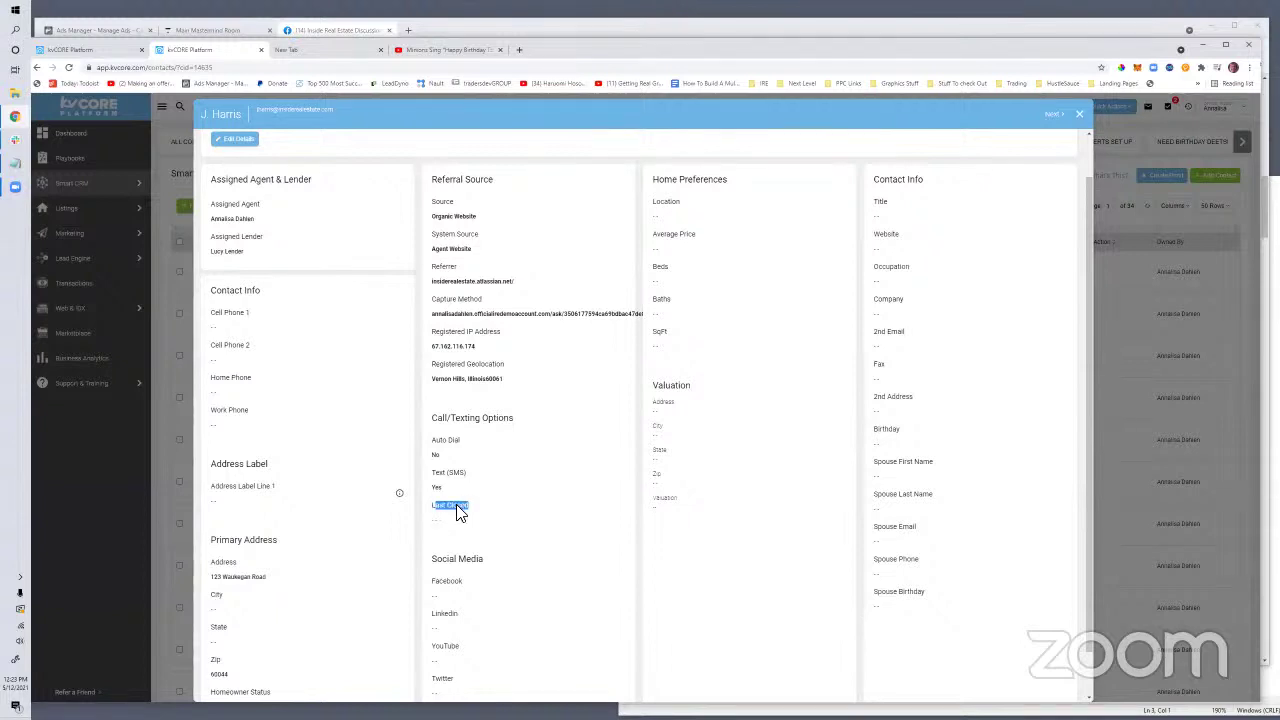
# Edit the contact's profile details and set the Last Closed date to 5/13/2021.
pyautogui.click(245, 139)
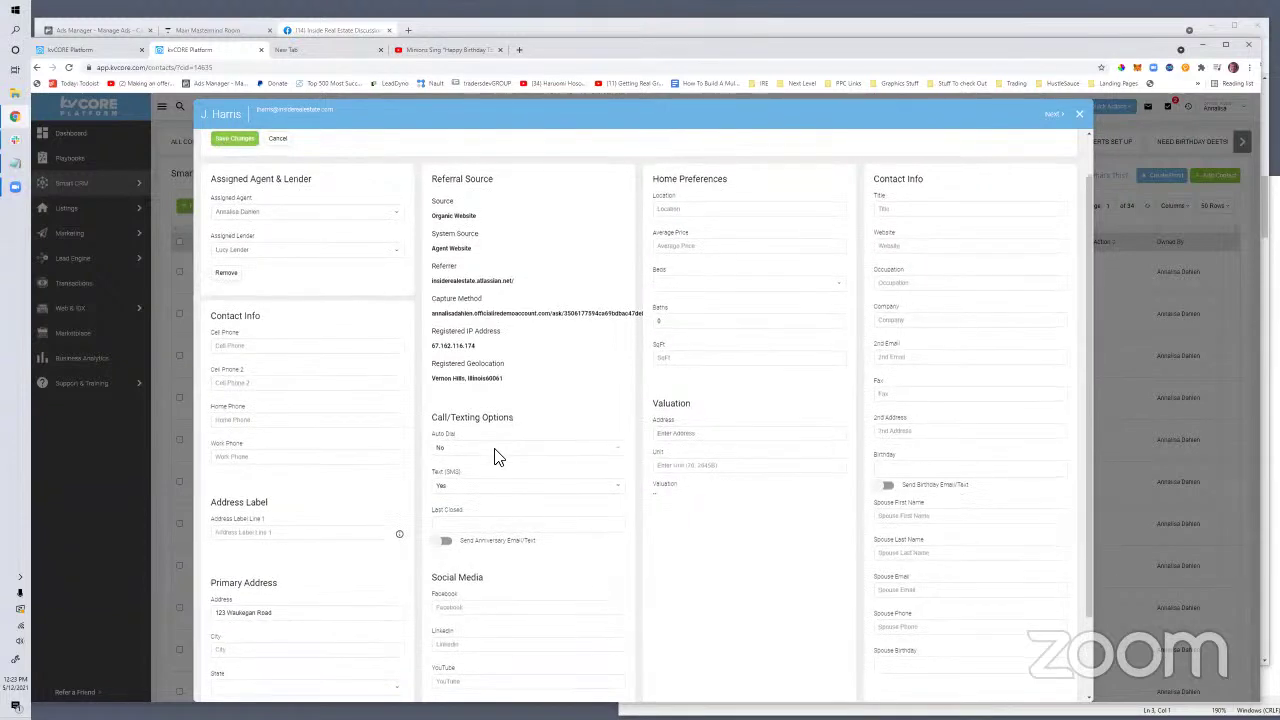
pyautogui.scroll(-1, 520, 380)
pyautogui.click(450, 424)
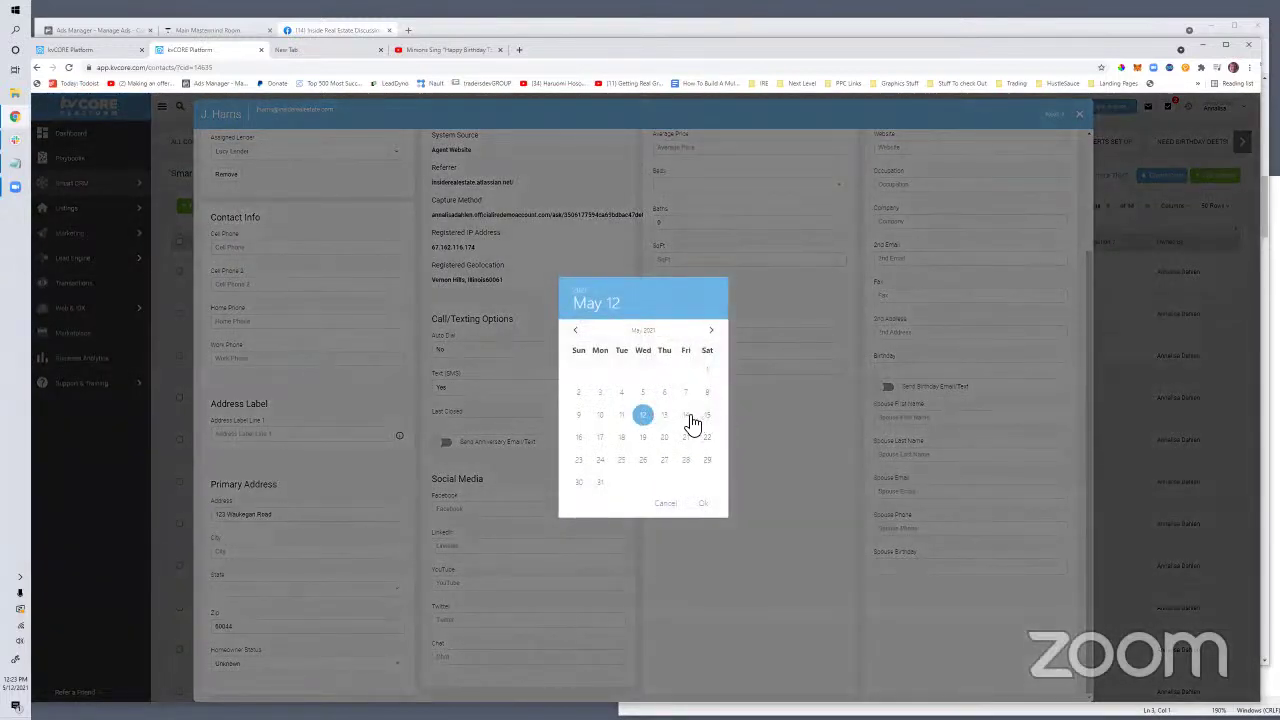
pyautogui.click(664, 416)
pyautogui.click(706, 505)
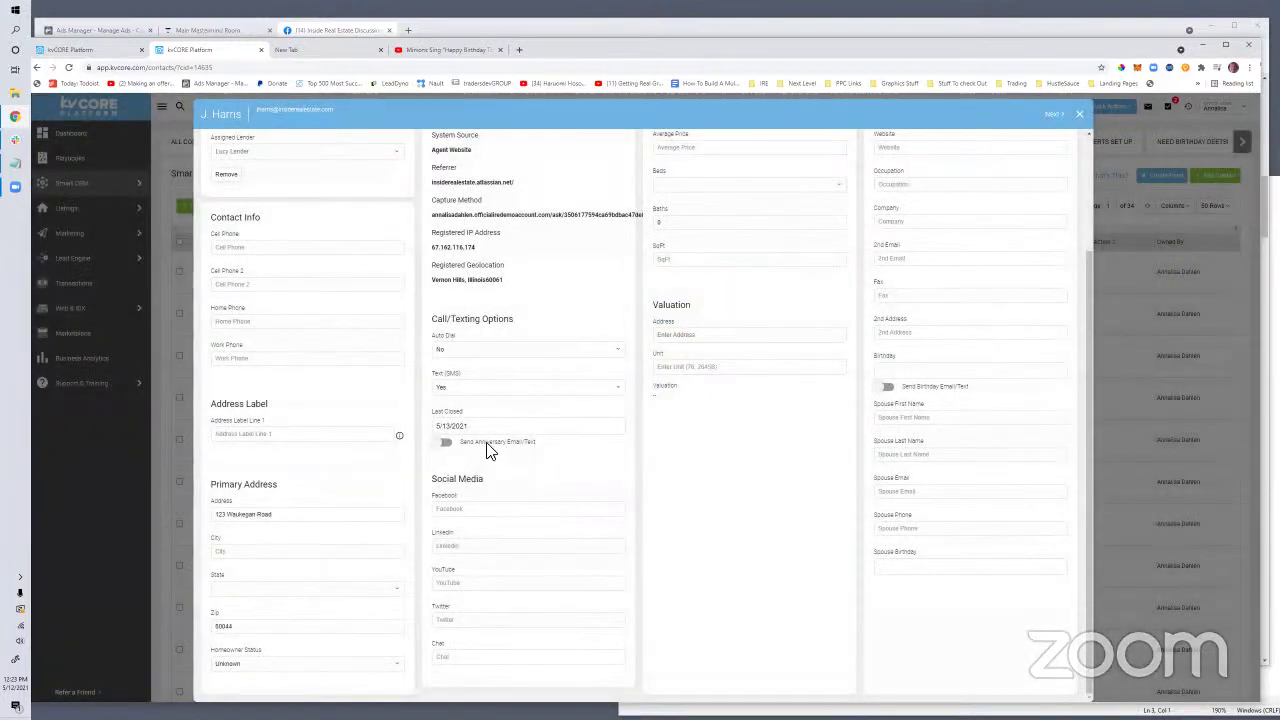
# Toggle the contact's Send Anniversary Email/Text option on and back off.
pyautogui.click(446, 445)
pyautogui.click(446, 445)
pyautogui.click(447, 447)
pyautogui.scroll(2, 674, 543)
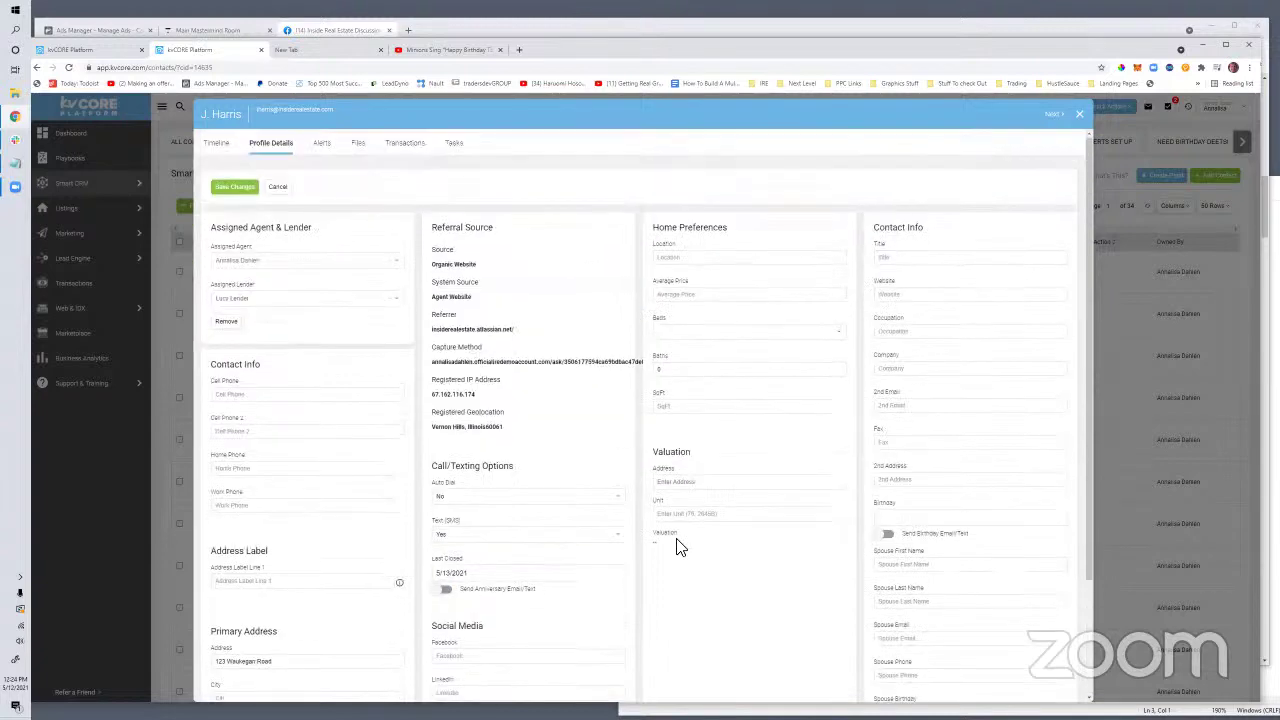
pyautogui.scroll(-2, 641, 557)
pyautogui.scroll(2, 504, 432)
pyautogui.click(443, 593)
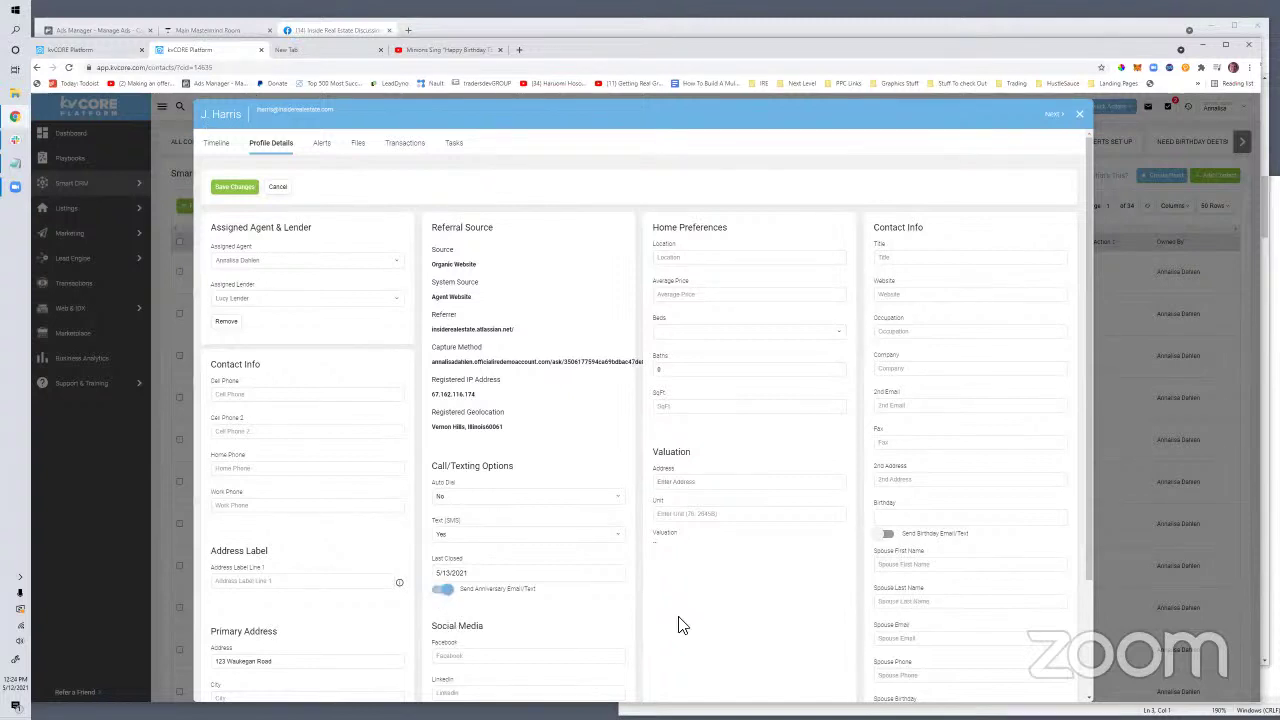
pyautogui.click(445, 592)
pyautogui.click(443, 592)
pyautogui.moveTo(546, 594); pyautogui.dragTo(476, 626)
pyautogui.click(443, 591)
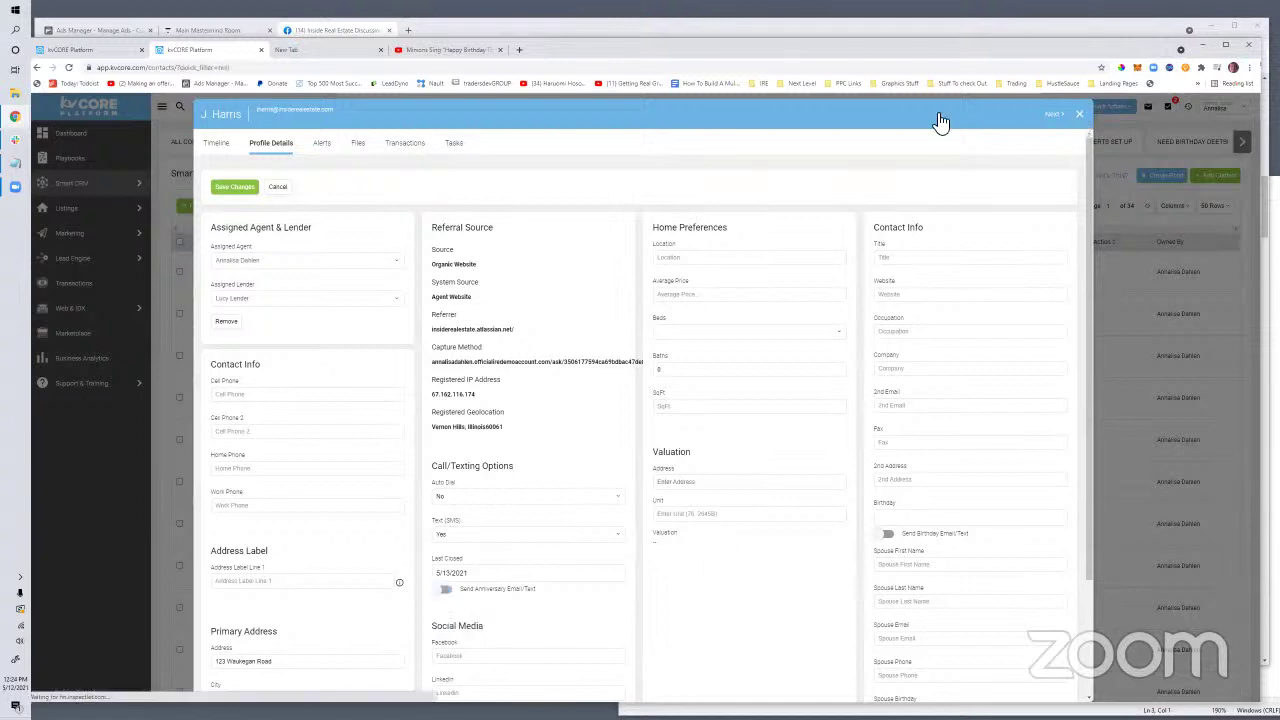
# Return to the browser tab with the new campaign, keep the Purchase Anniversary trigger and design the campaign for all contact types.
pyautogui.click(86, 50)
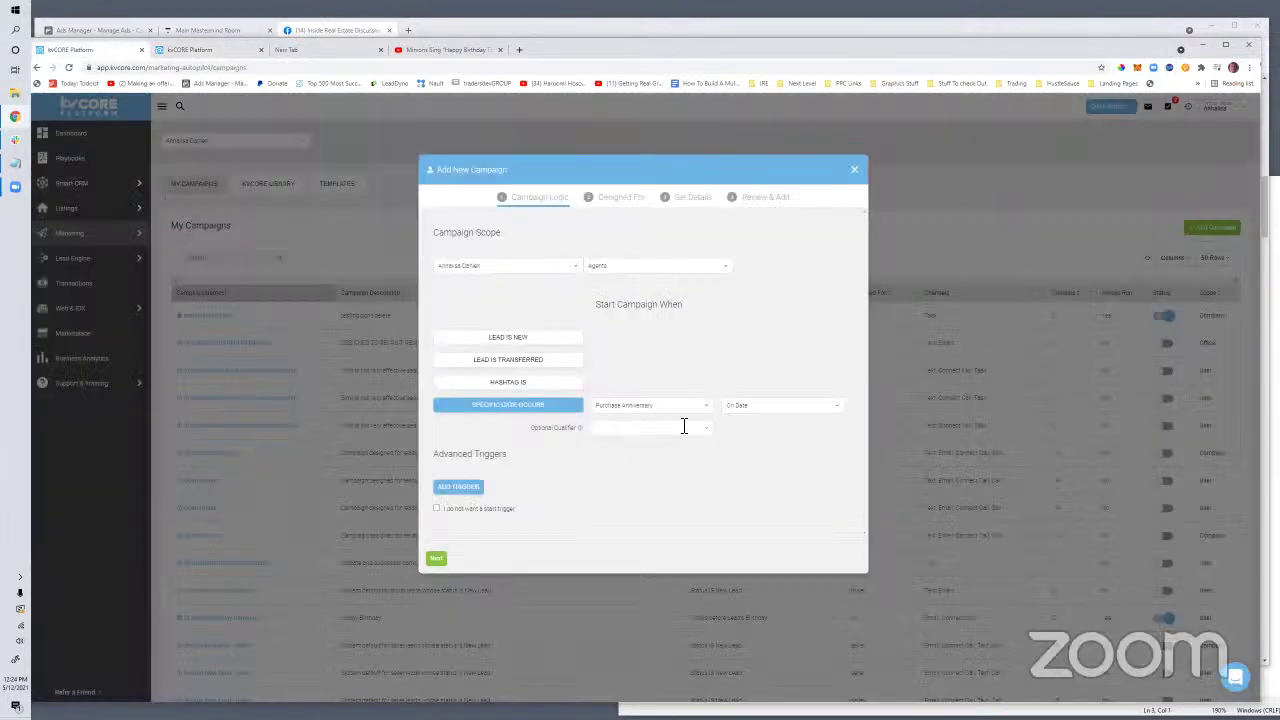
pyautogui.click(432, 560)
pyautogui.click(628, 383)
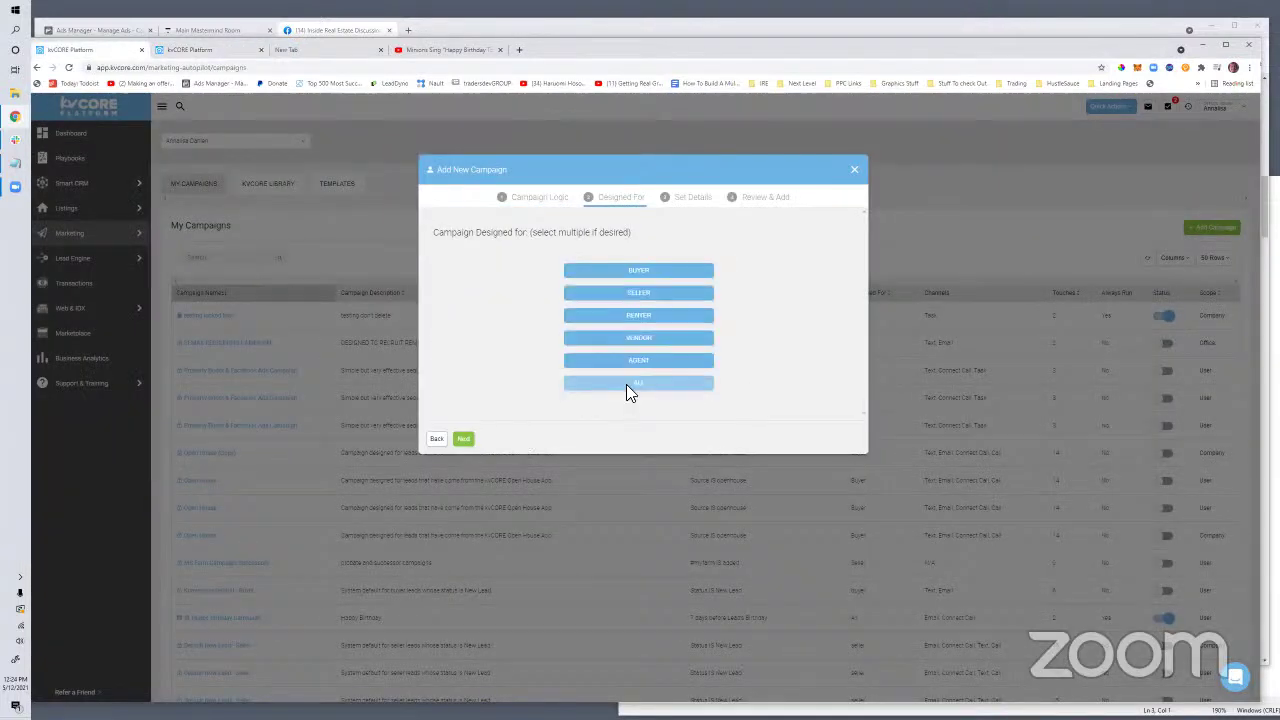
pyautogui.click(464, 439)
# Name the campaign Happy House Anniversary, enter hha as its description and add the campaign.
pyautogui.click(474, 270)
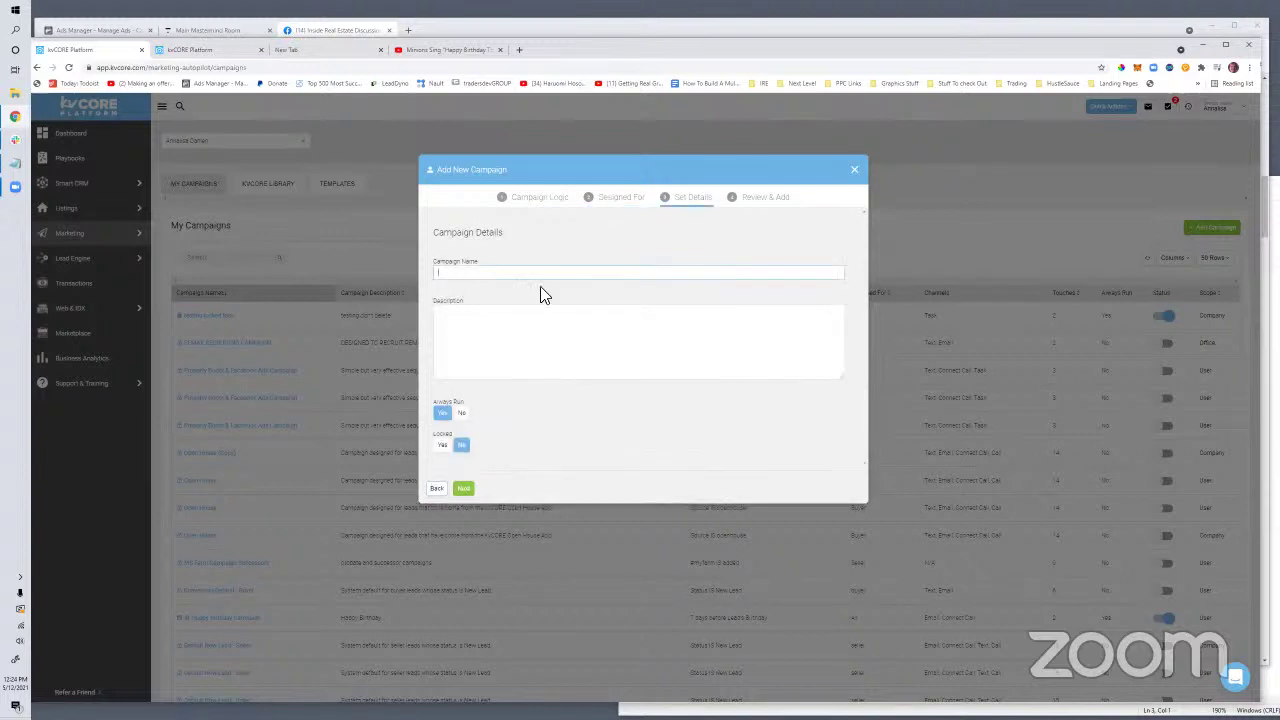
pyautogui.write('Happy House Anniversary')
pyautogui.press('Tab')
pyautogui.write('hha')
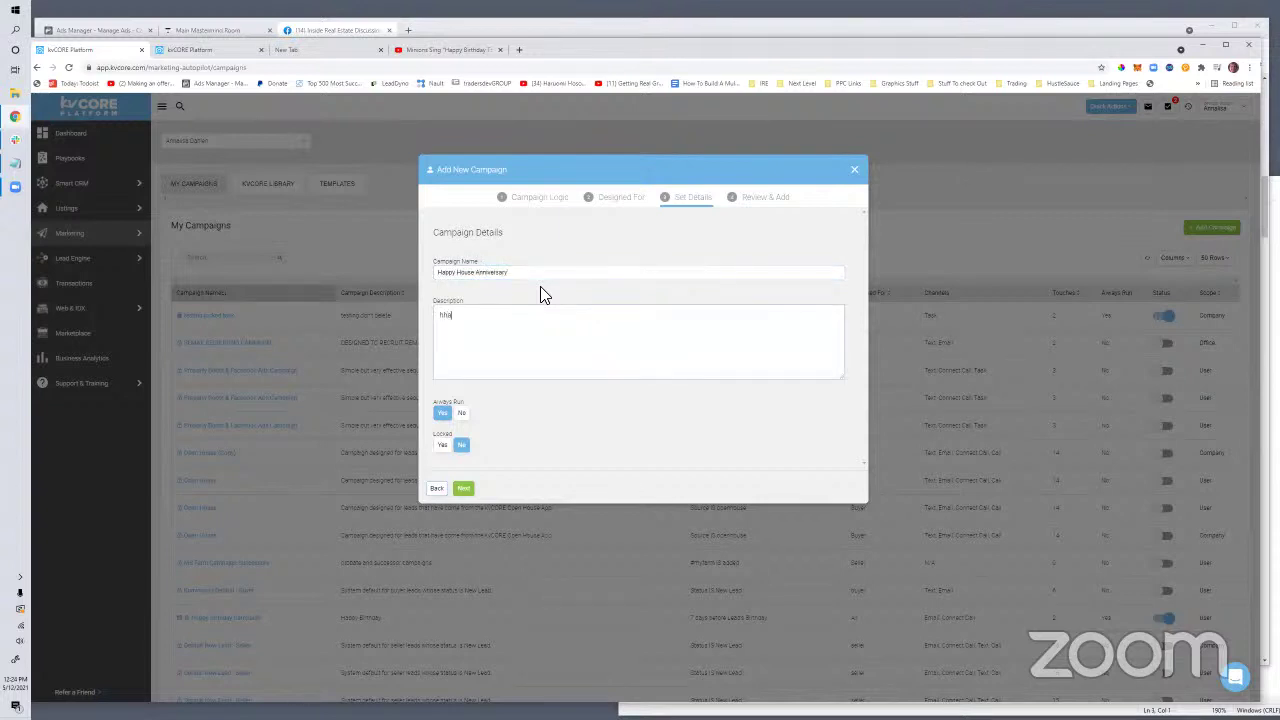
pyautogui.click(463, 488)
pyautogui.click(467, 431)
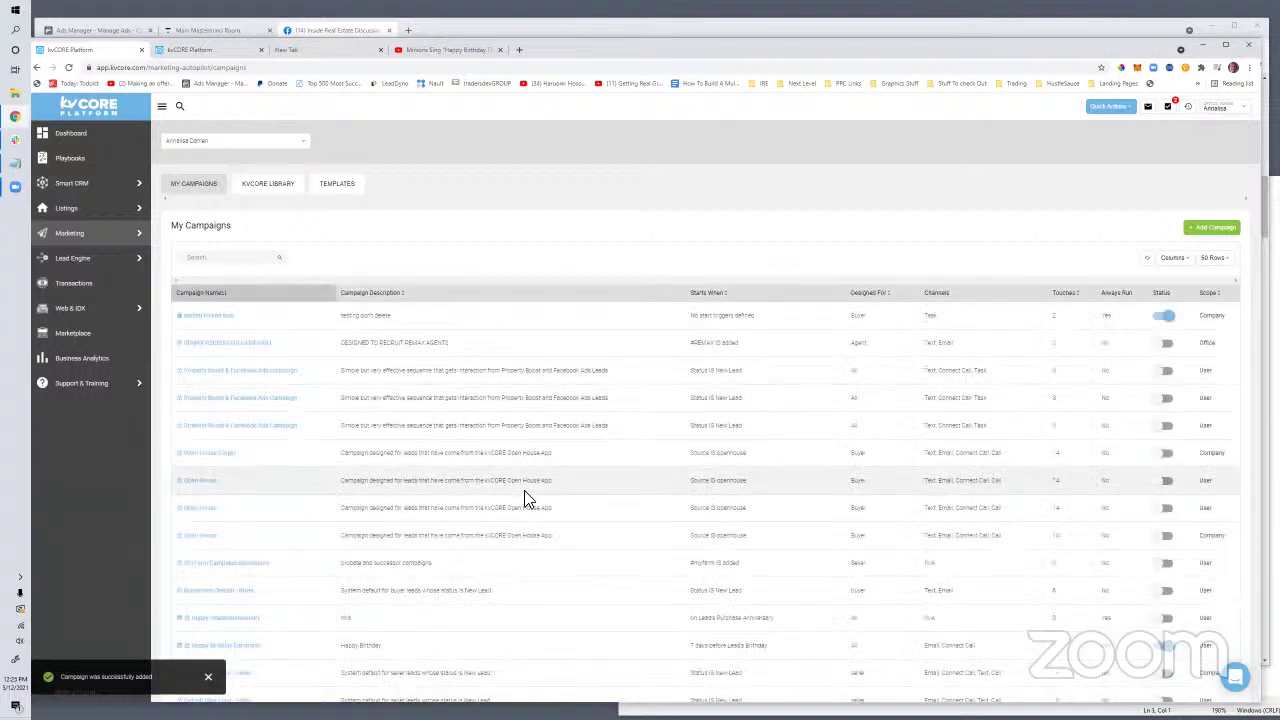
# Go to the campaign templates and start a new email template in the advanced editor.
pyautogui.click(338, 181)
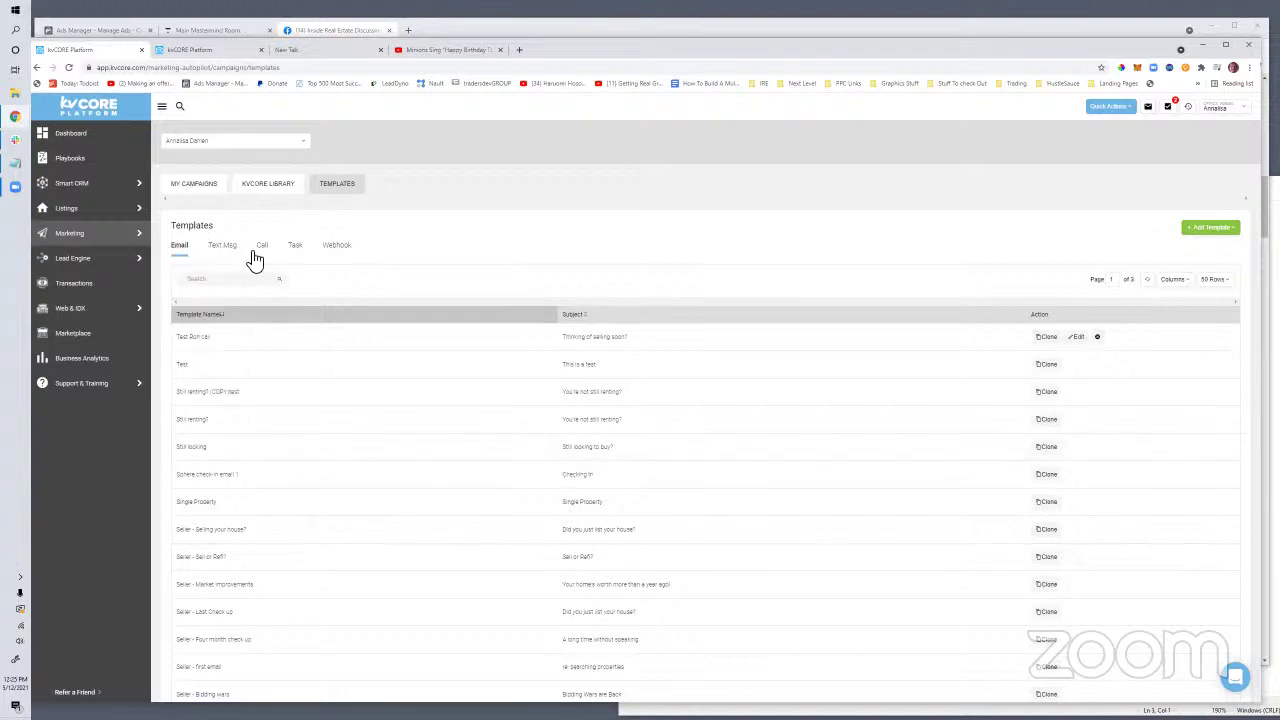
pyautogui.click(1221, 230)
pyautogui.click(1222, 249)
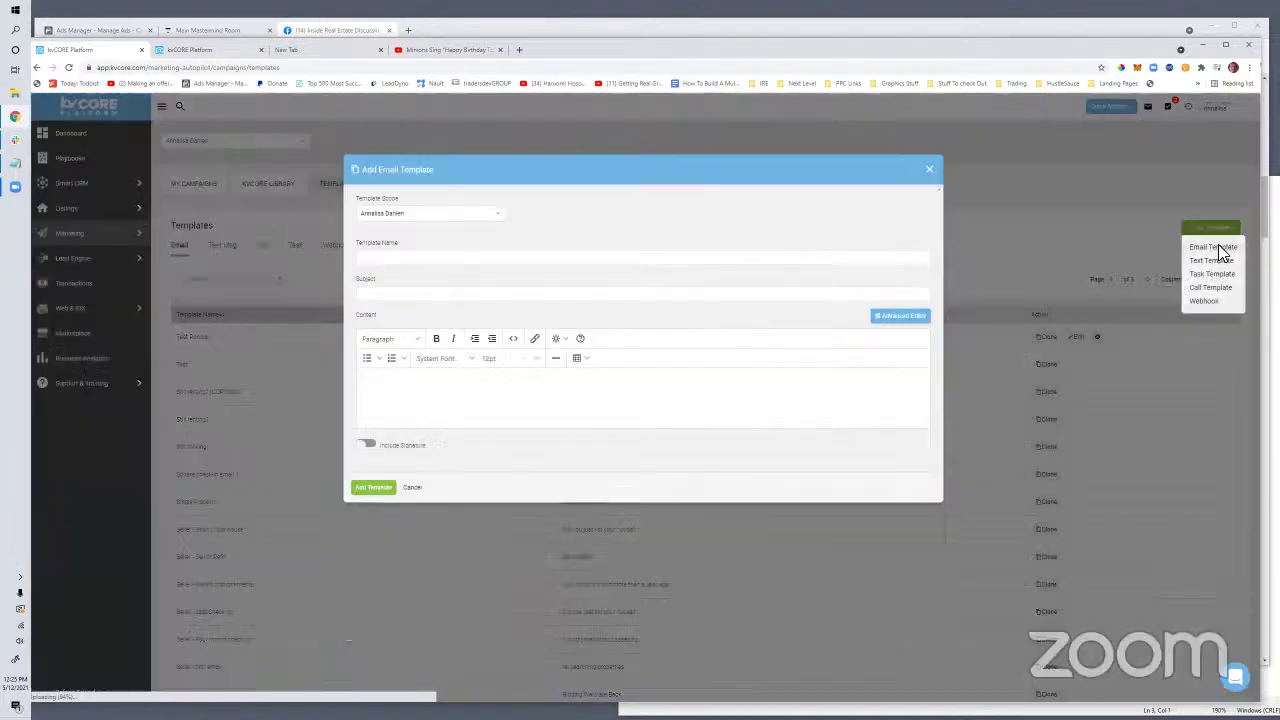
pyautogui.click(900, 316)
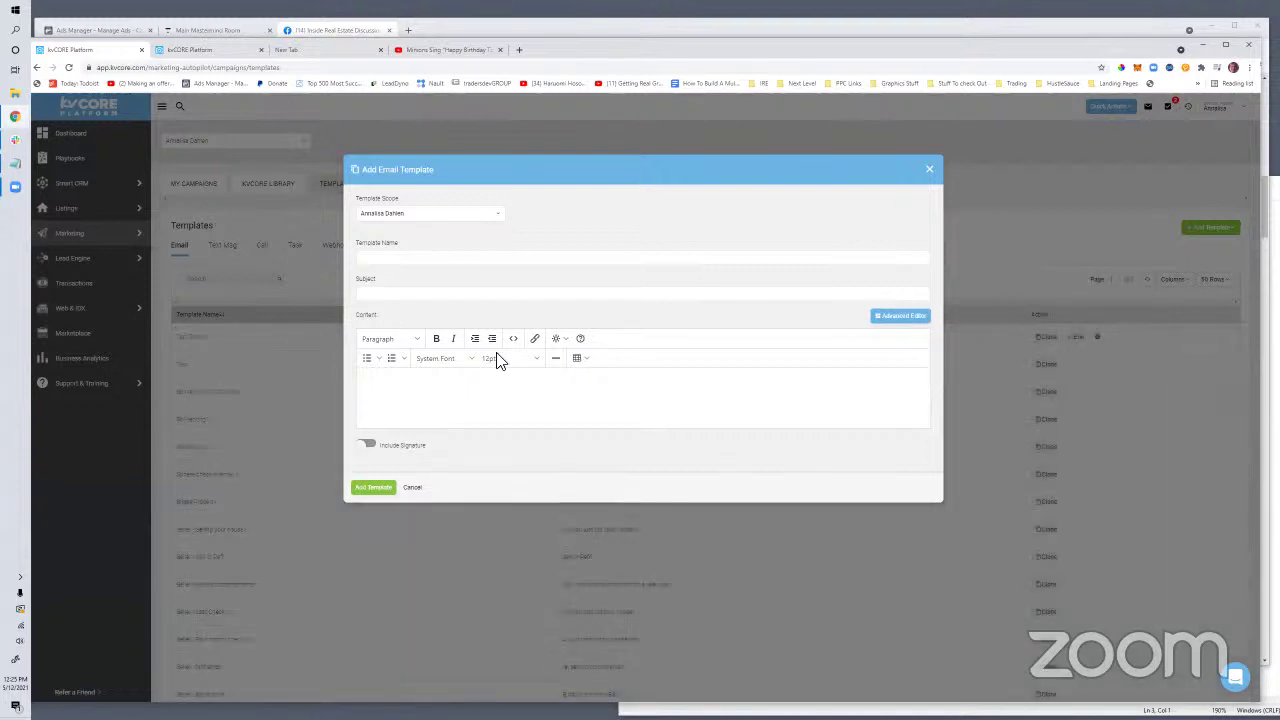
pyautogui.click(617, 345)
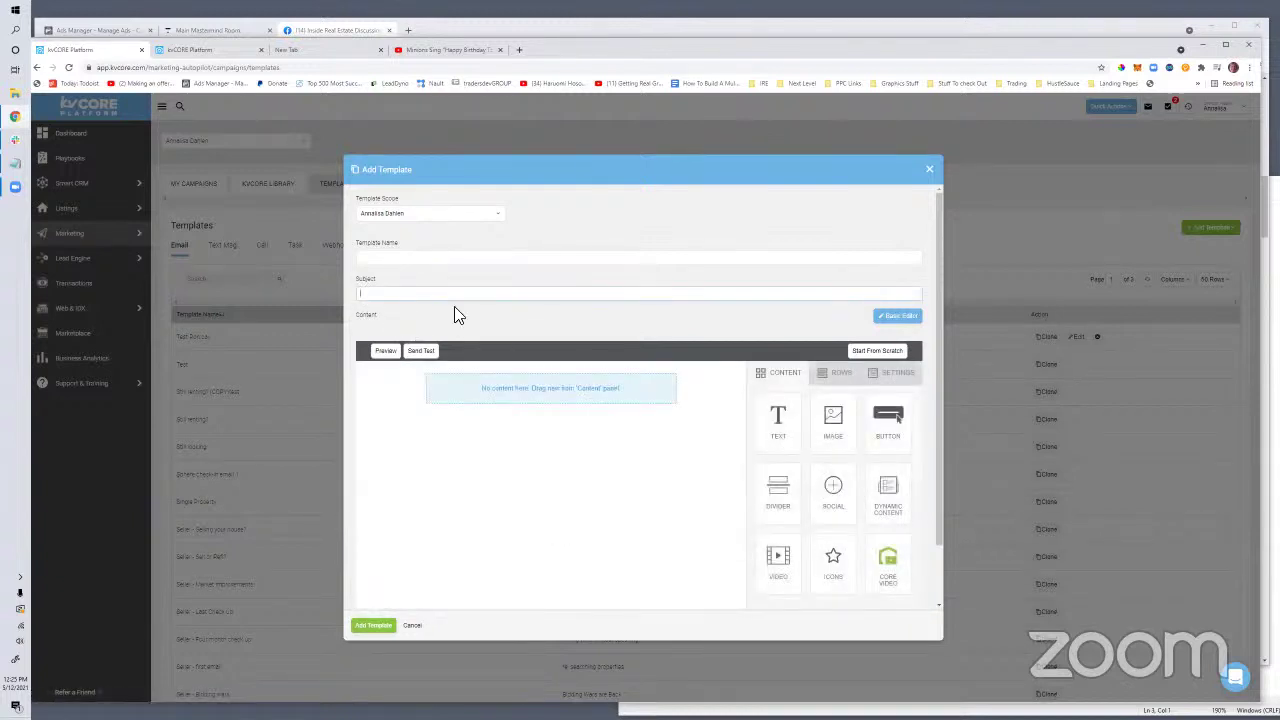
# Name the email template Happy House Anniversary and set its subject to "Happy (House) Anniversary!".
pyautogui.click(428, 276)
pyautogui.write('Happy House Anniversary')
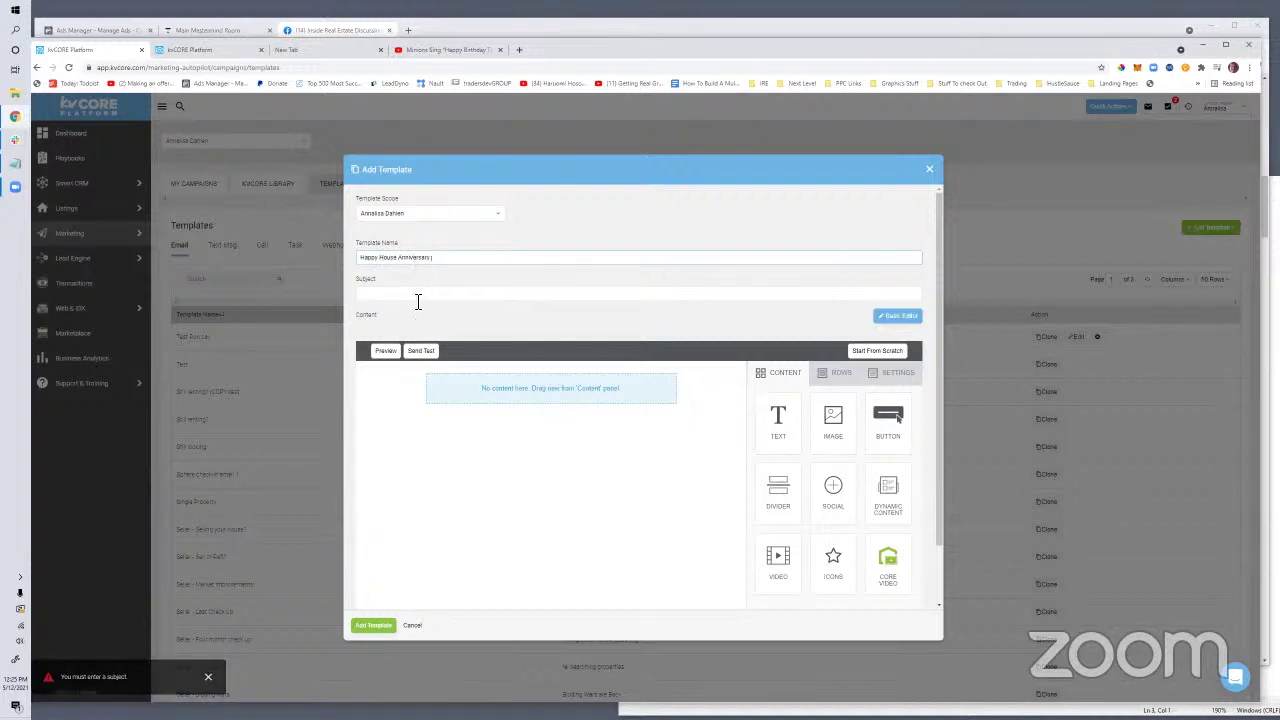
pyautogui.click(418, 299)
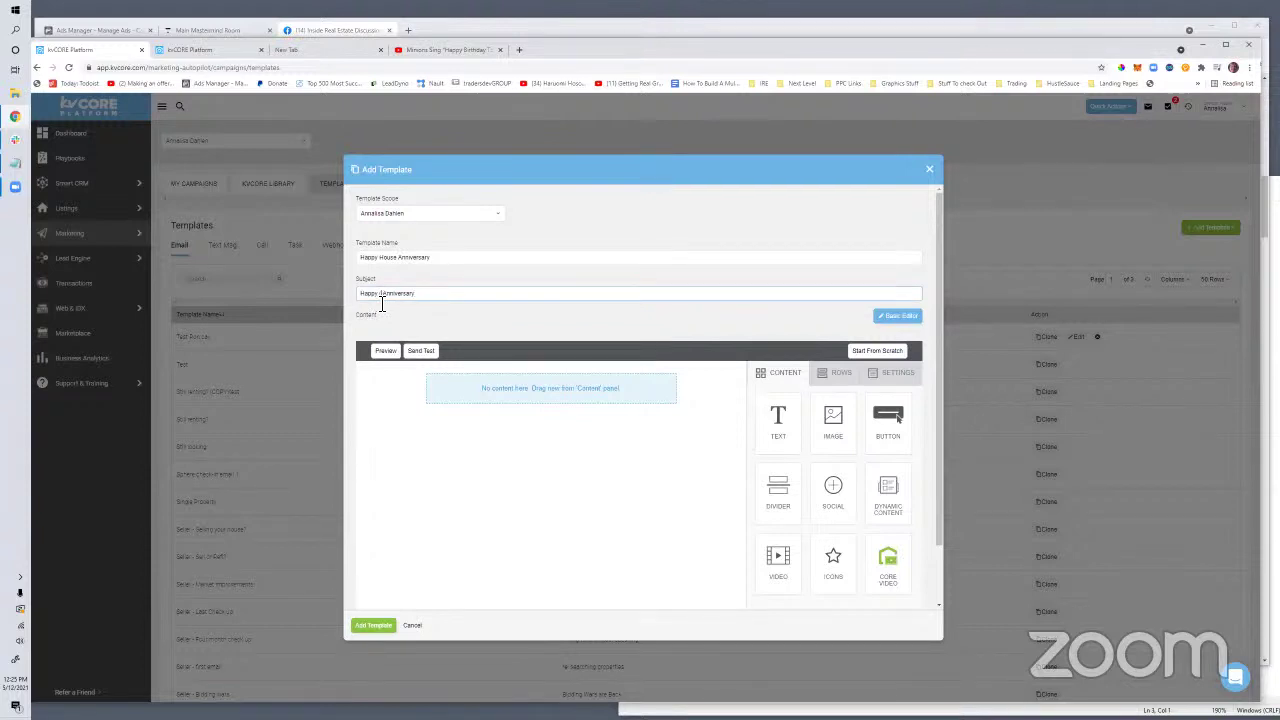
pyautogui.write('House')
# Add a text block to the email and replace its placeholder with "Hi" followed by the First Name merge tag.
pyautogui.moveTo(778, 418); pyautogui.dragTo(497, 410)
pyautogui.click(486, 389)
pyautogui.moveTo(570, 386); pyautogui.dragTo(328, 382)
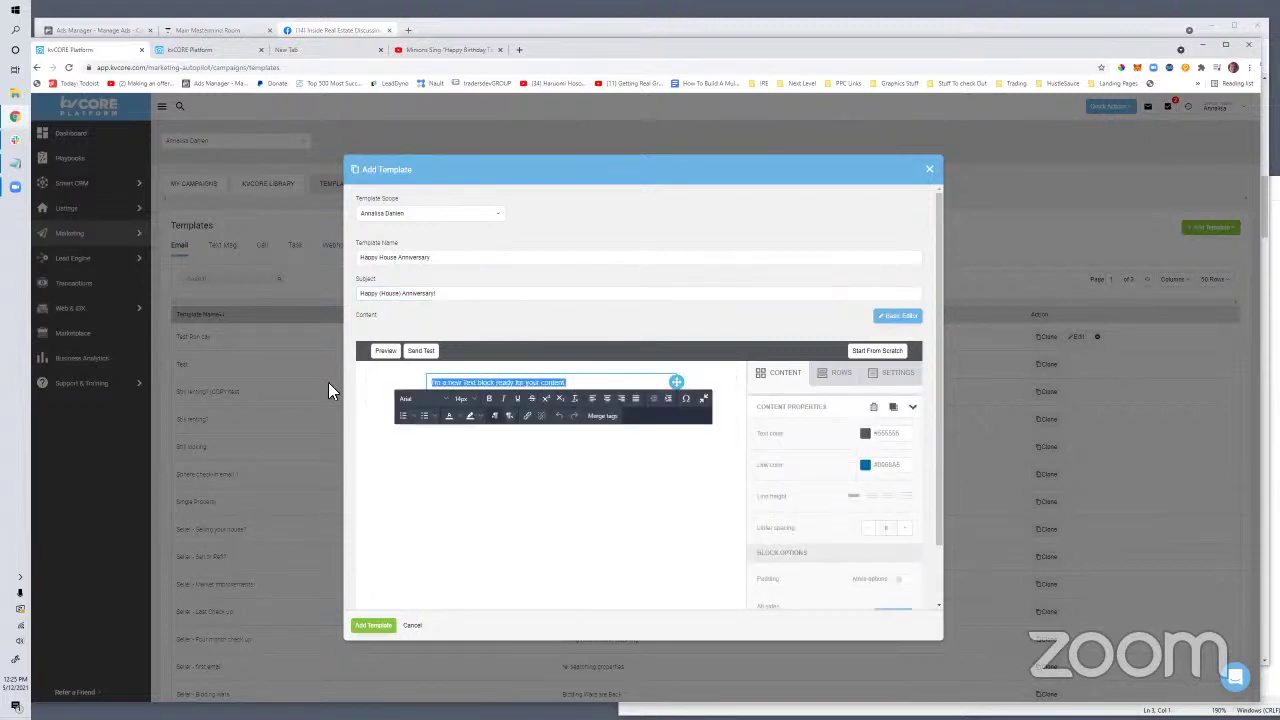
pyautogui.write('Hi')
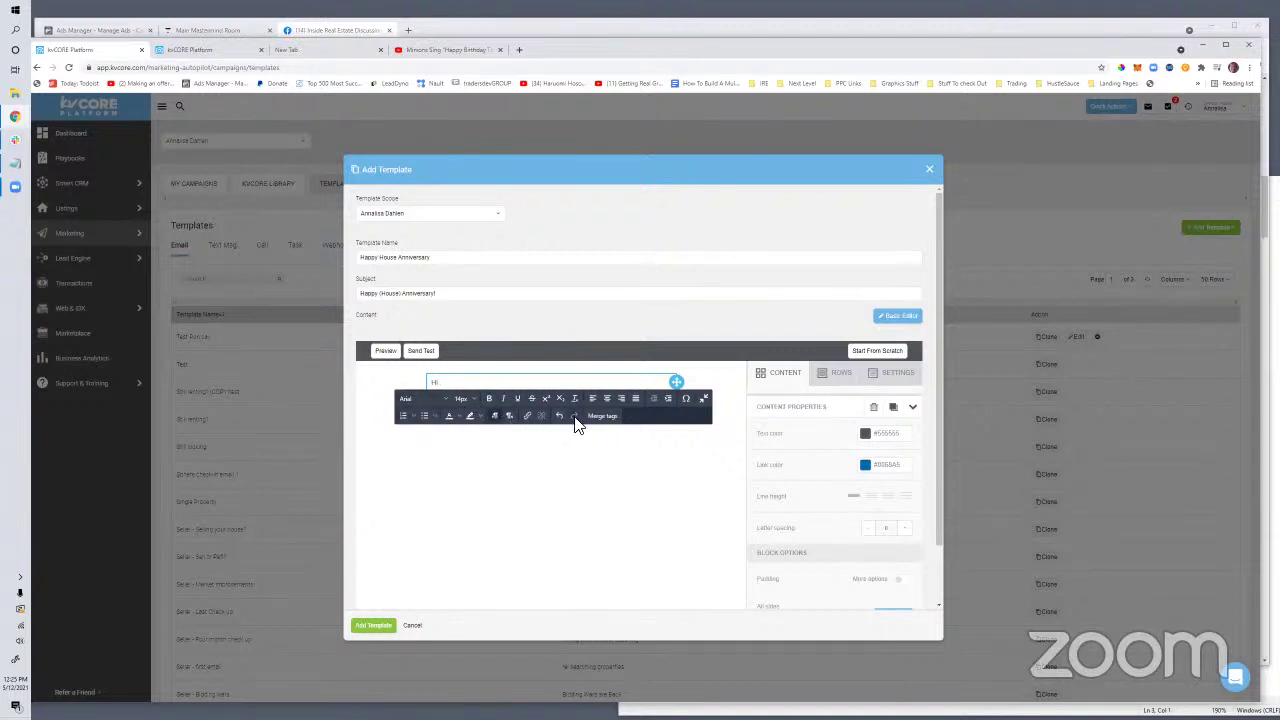
pyautogui.click(602, 416)
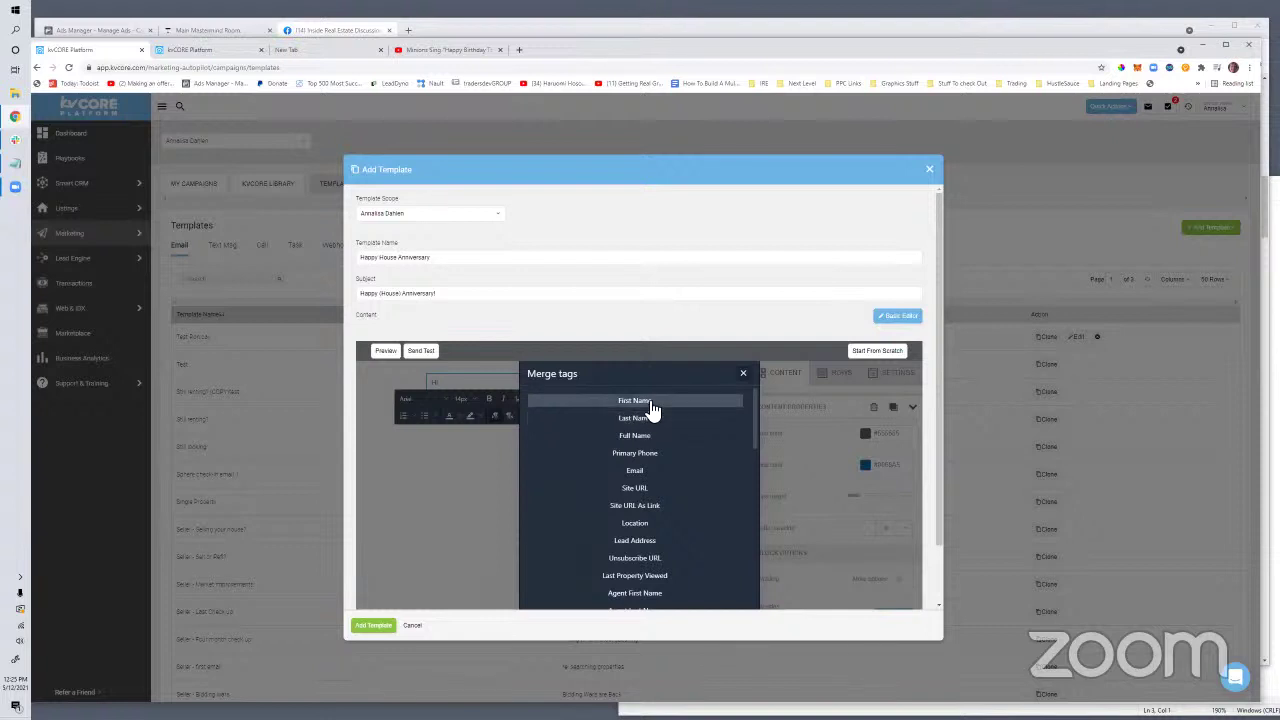
pyautogui.click(654, 407)
pyautogui.press('Return')
pyautogui.press('Return')
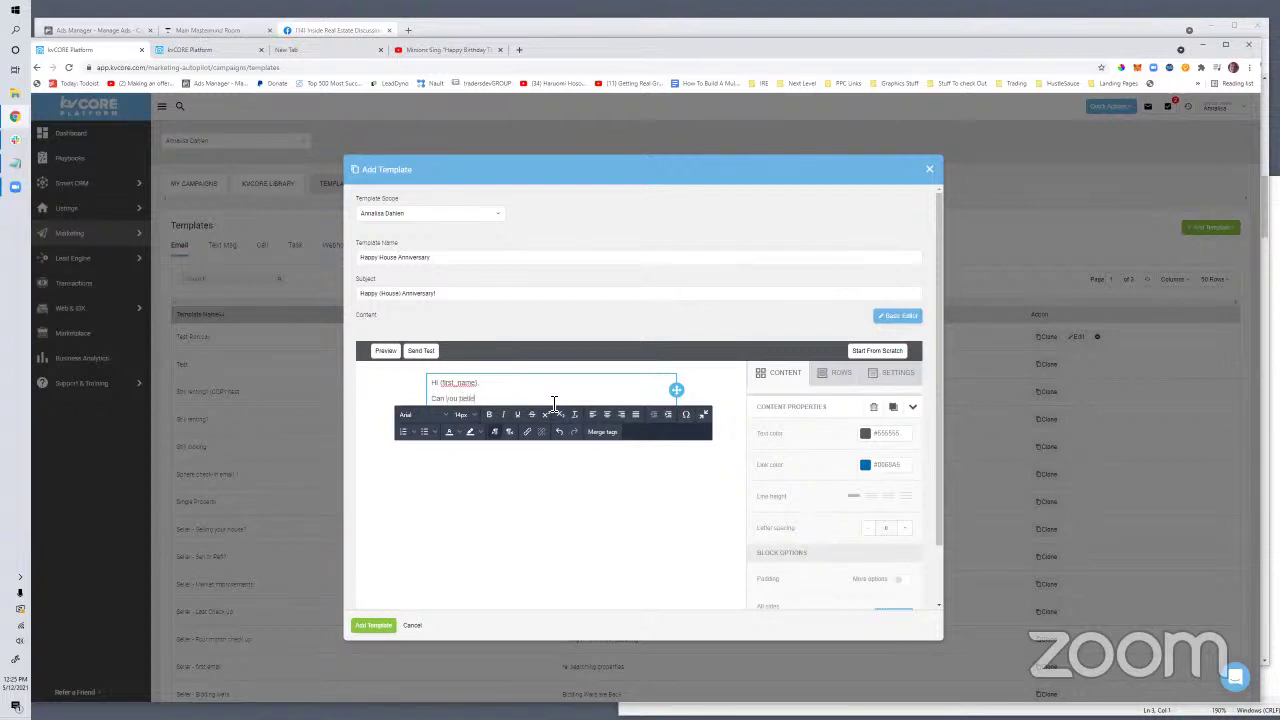
# Write the email sentence "Can you believe another year has passed since you bought your house" below the greeting.
pyautogui.press('BackSpace')
pyautogui.press('BackSpace')
pyautogui.press('BackSpace')
pyautogui.press('BackSpace')
pyautogui.press('BackSpace')
pyautogui.write('believe a who')
pyautogui.press('BackSpace')
pyautogui.press('BackSpace')
pyautogui.write('sed since')
# Insert the Street Address merge tag after "your house" in the email text.
pyautogui.click(595, 433)
pyautogui.scroll(-2, 634, 510)
pyautogui.scroll(-8, 634, 508)
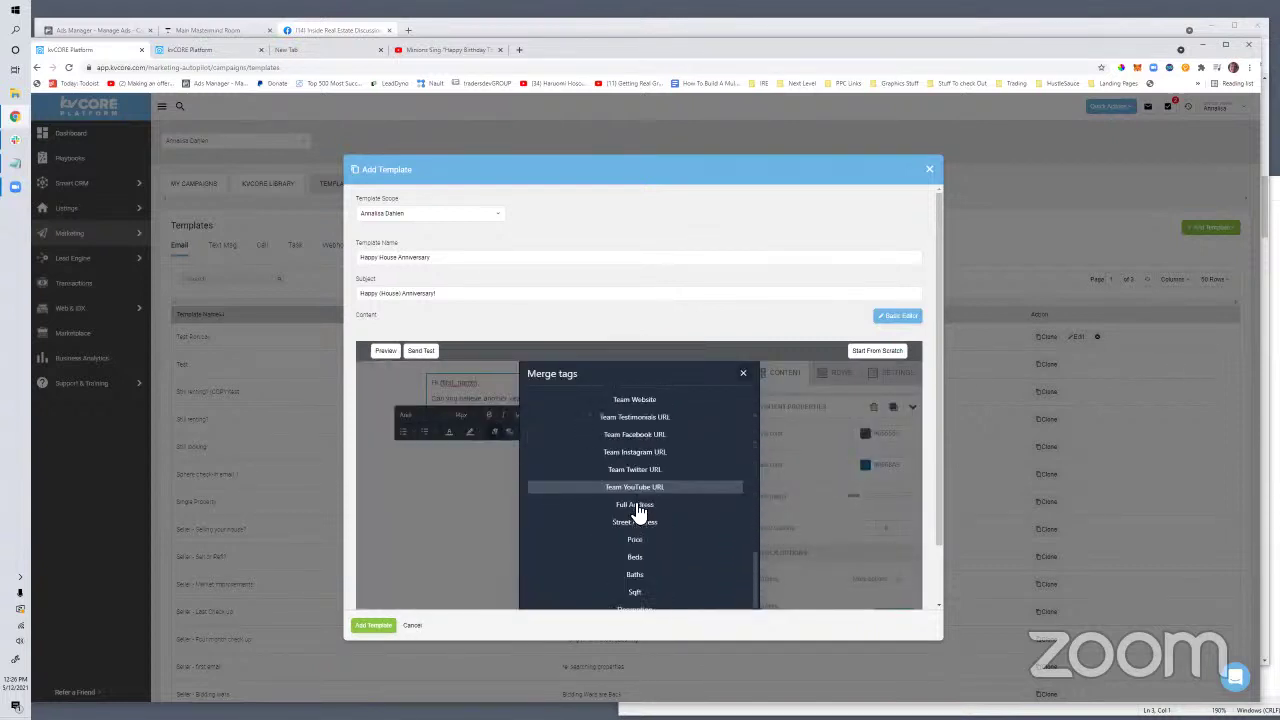
pyautogui.scroll(-2, 636, 508)
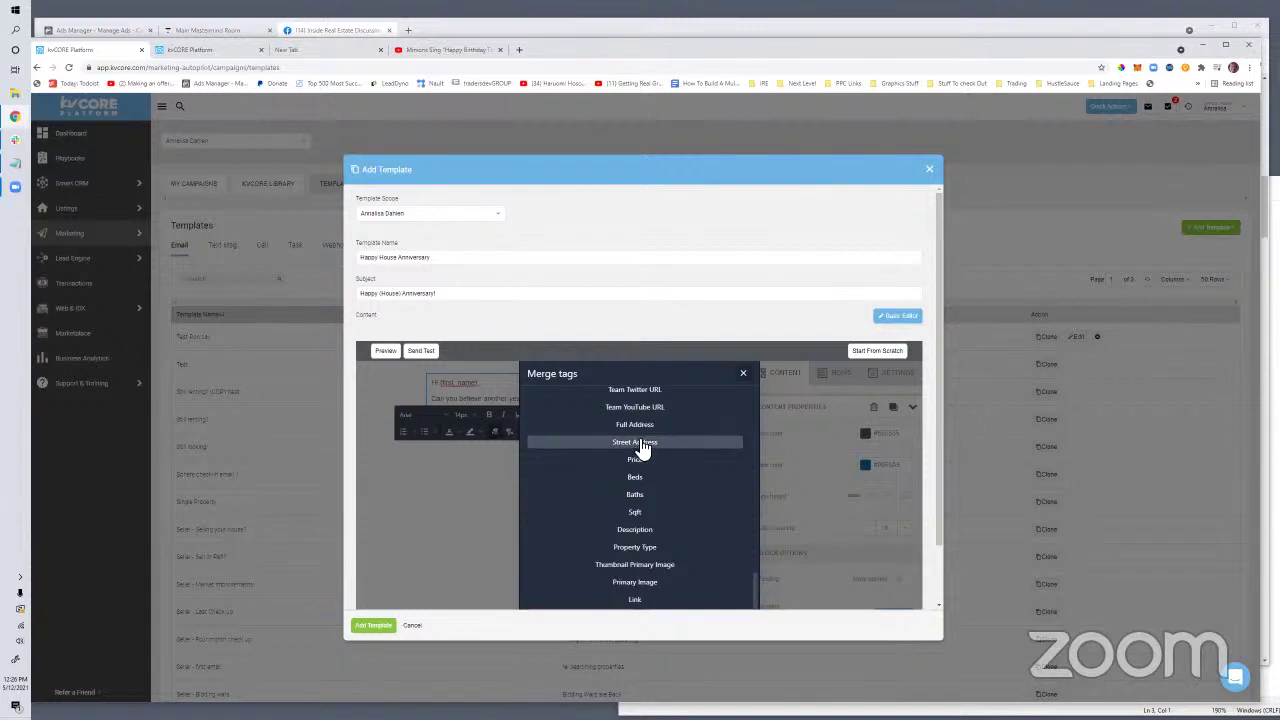
pyautogui.click(641, 445)
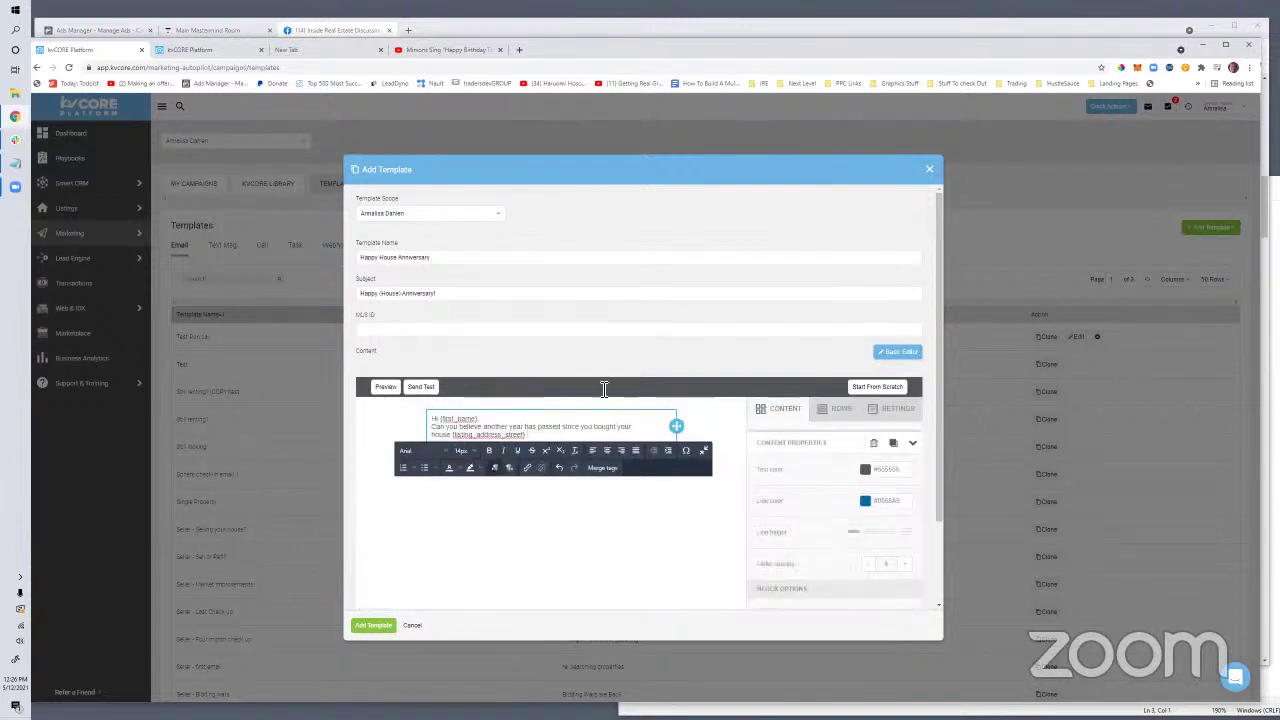
# Remove the listing street address tag from the sentence and retype its ending as "your house".
pyautogui.doubleClick(624, 426)
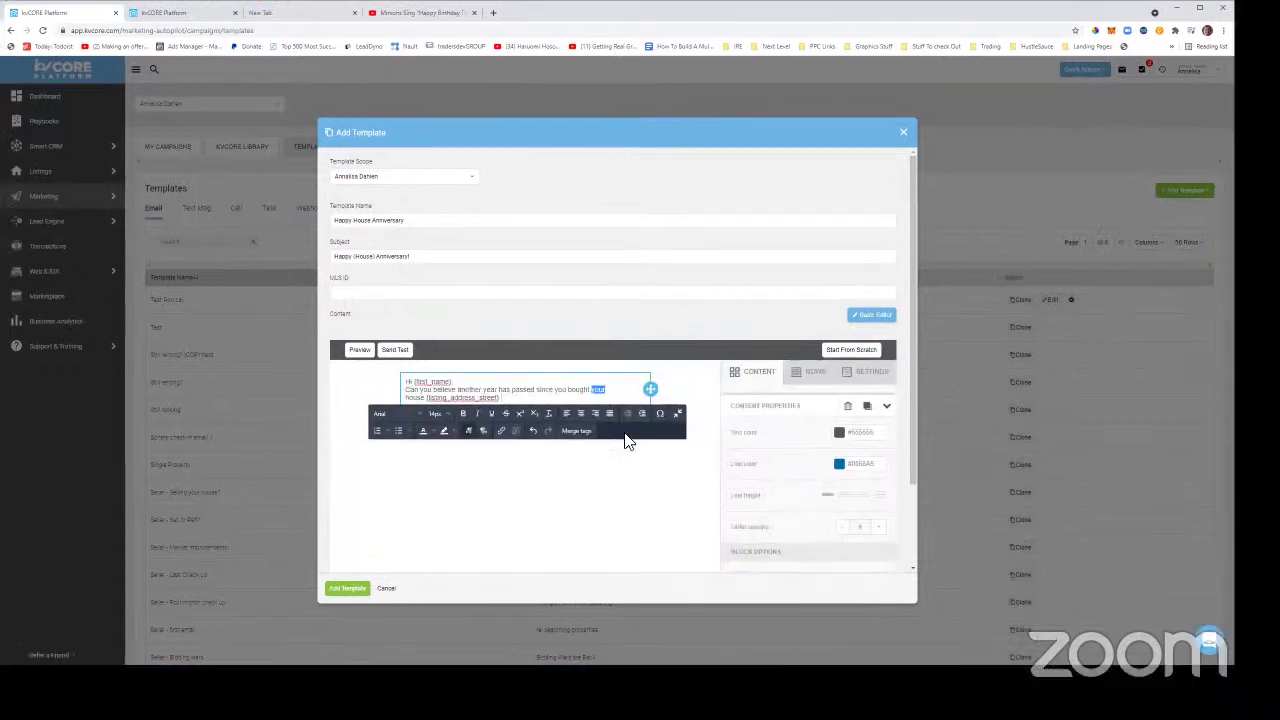
pyautogui.press('F11')
pyautogui.click(624, 340)
pyautogui.moveTo(618, 337); pyautogui.dragTo(527, 345)
pyautogui.press('BackSpace')
pyautogui.write('your house')
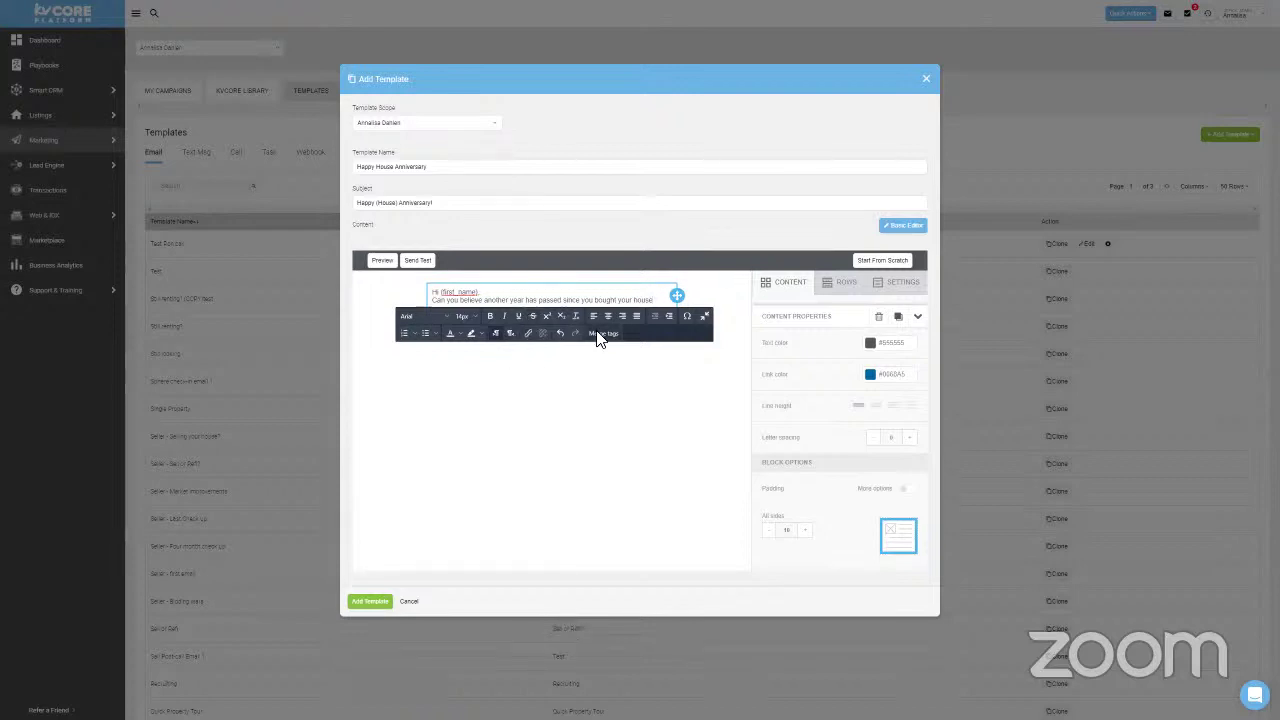
# Insert the Lead Address merge tag after "your house" in the email sentence.
pyautogui.click(600, 334)
pyautogui.scroll(-5, 632, 385)
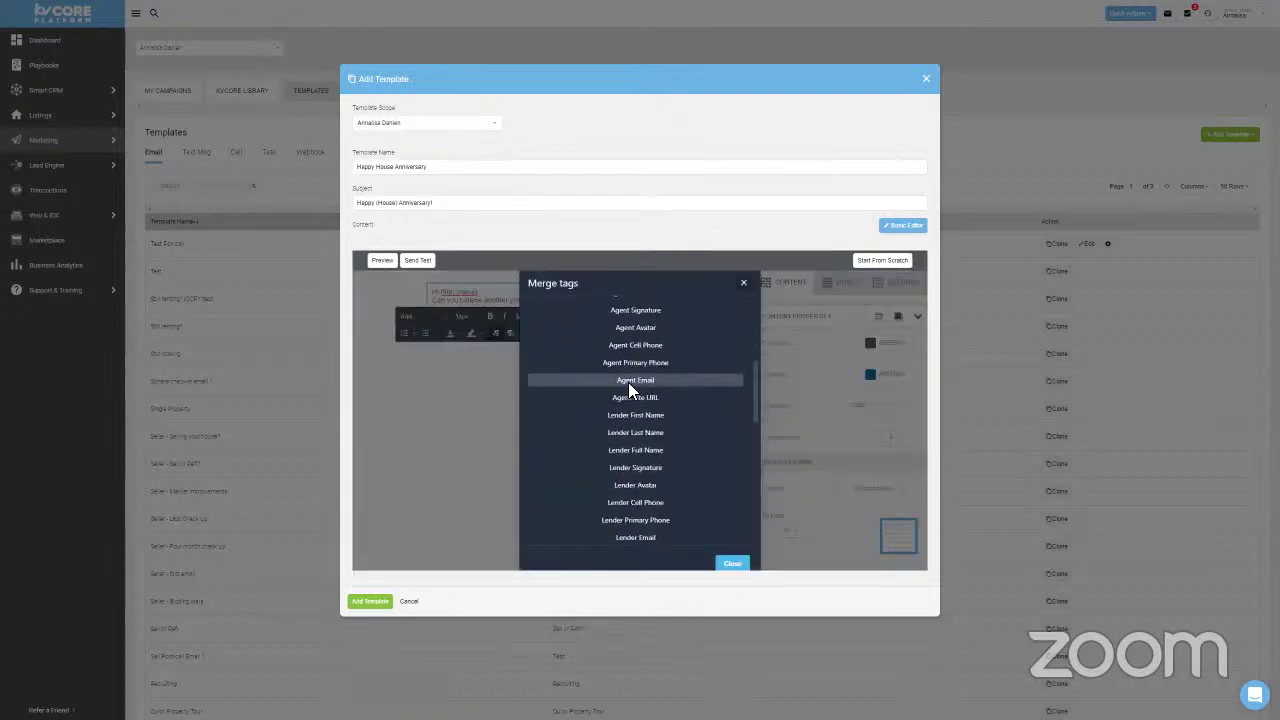
pyautogui.scroll(3, 640, 381)
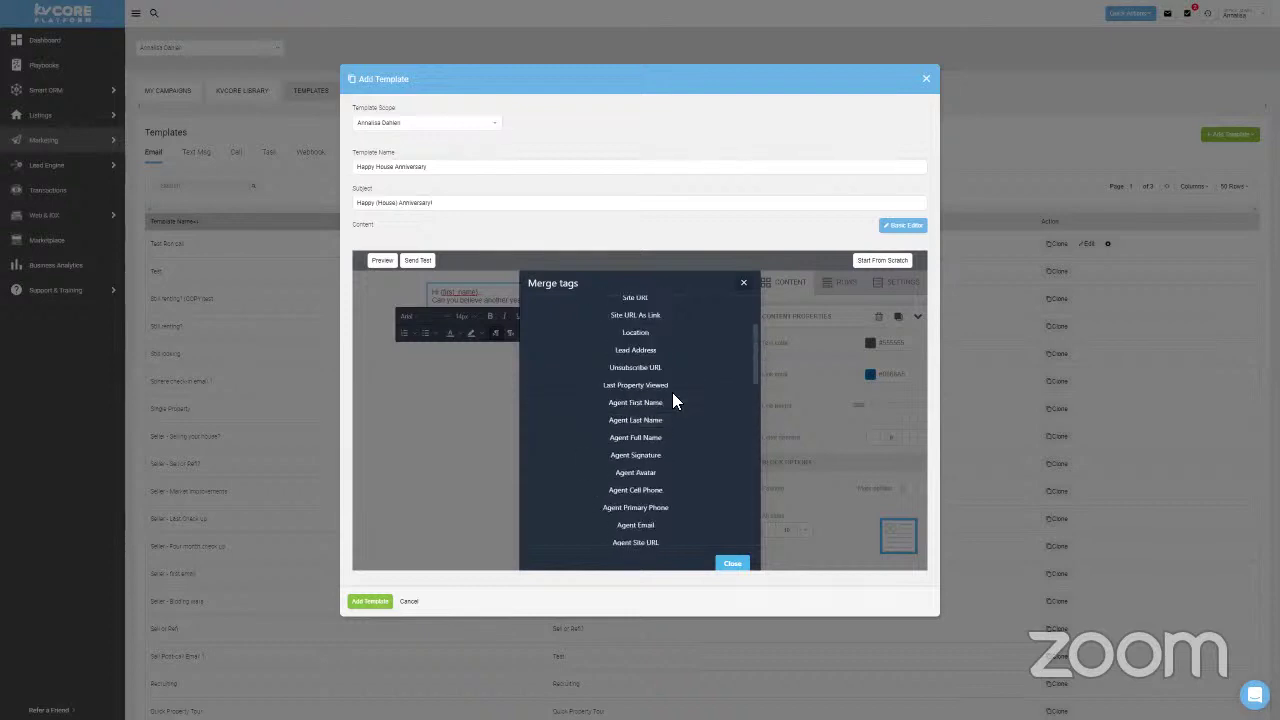
pyautogui.scroll(3, 651, 409)
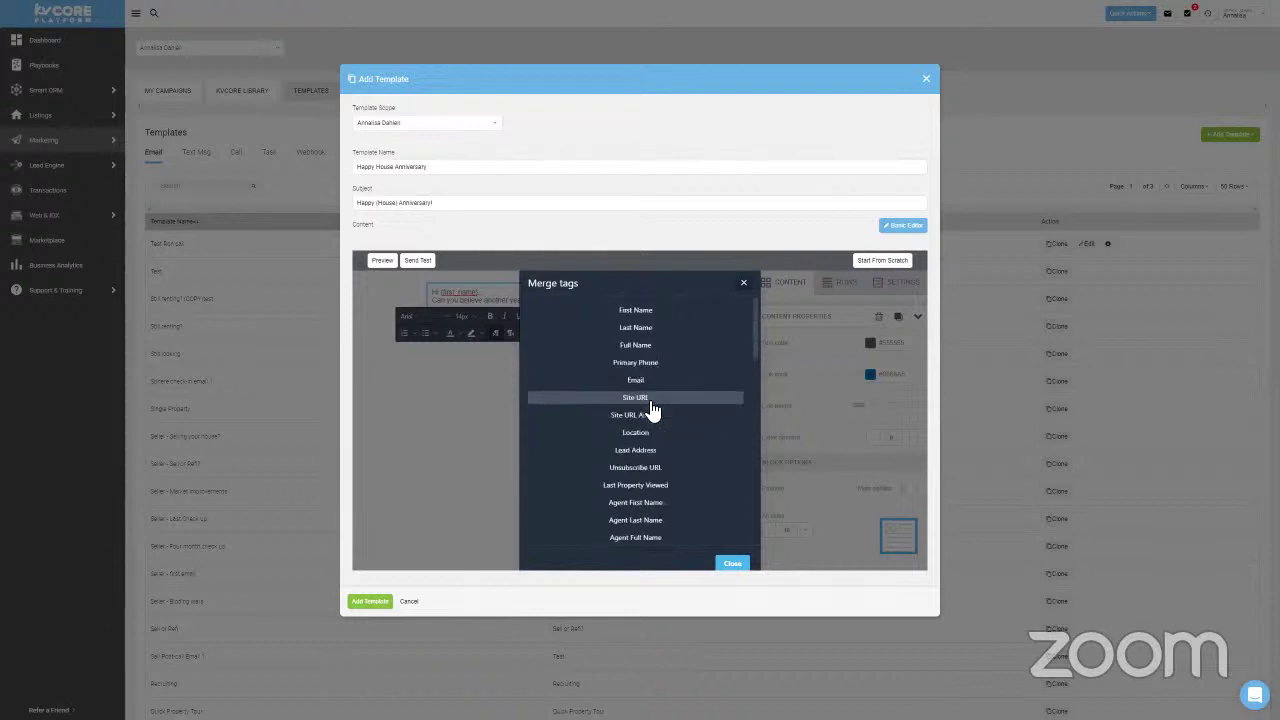
pyautogui.click(636, 451)
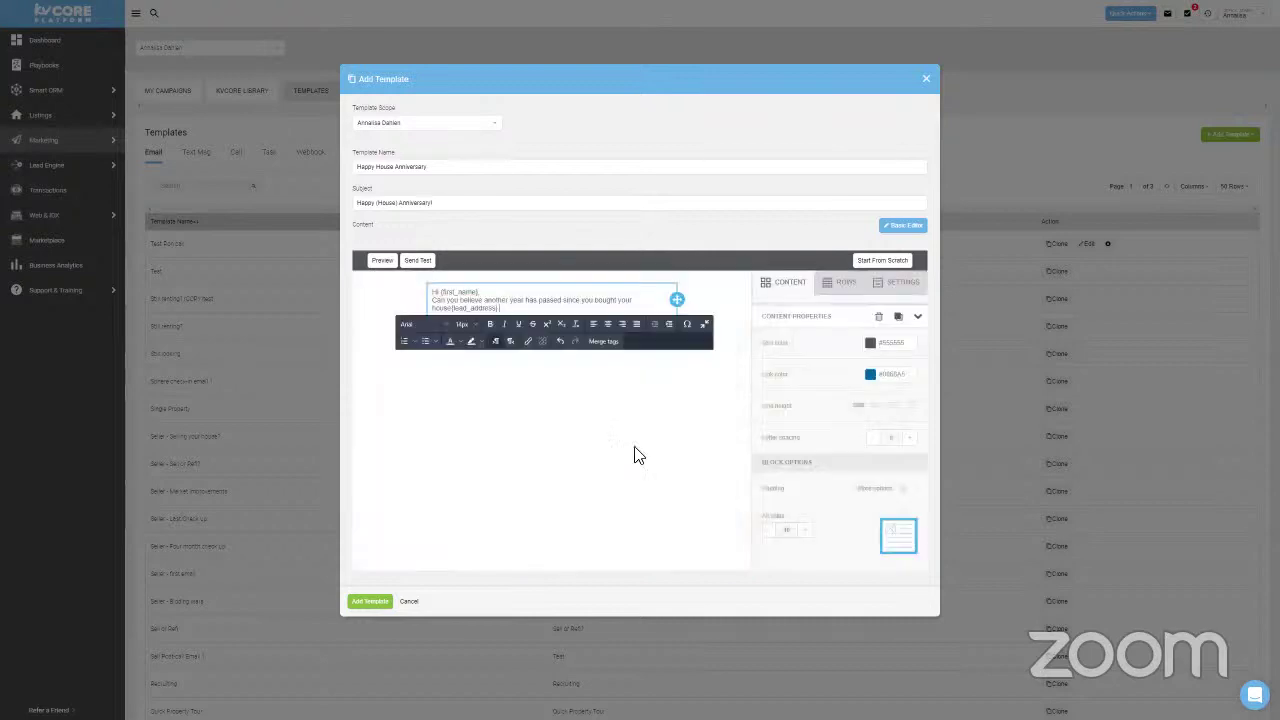
# Remove the lead address tag and reword the end of the sentence as "closed on your house".
pyautogui.click(456, 308)
pyautogui.moveTo(484, 309); pyautogui.dragTo(430, 308)
pyautogui.press('BackSpace')
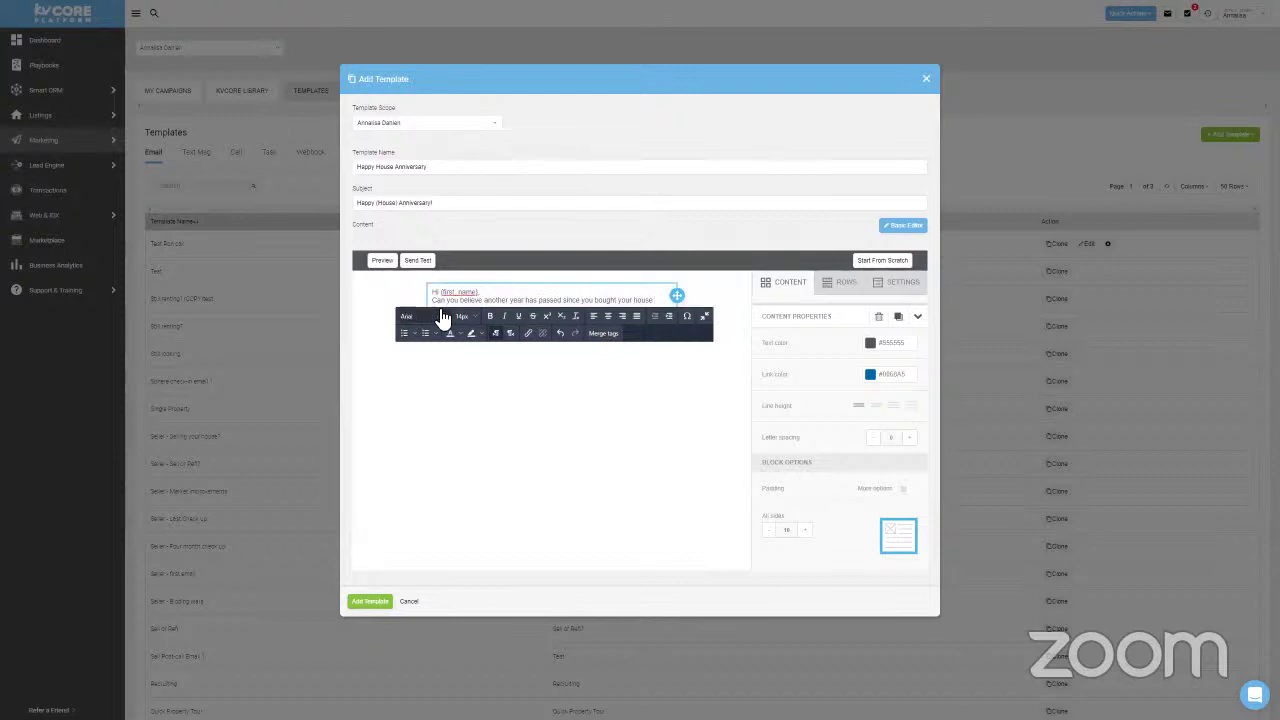
pyautogui.moveTo(593, 300); pyautogui.dragTo(664, 304)
pyautogui.write('closed on your house')
# Add a paragraph reading "If you're thinking about buying a 2nd home or investment property feel free to reach out!".
pyautogui.press('Return')
pyautogui.write('I')
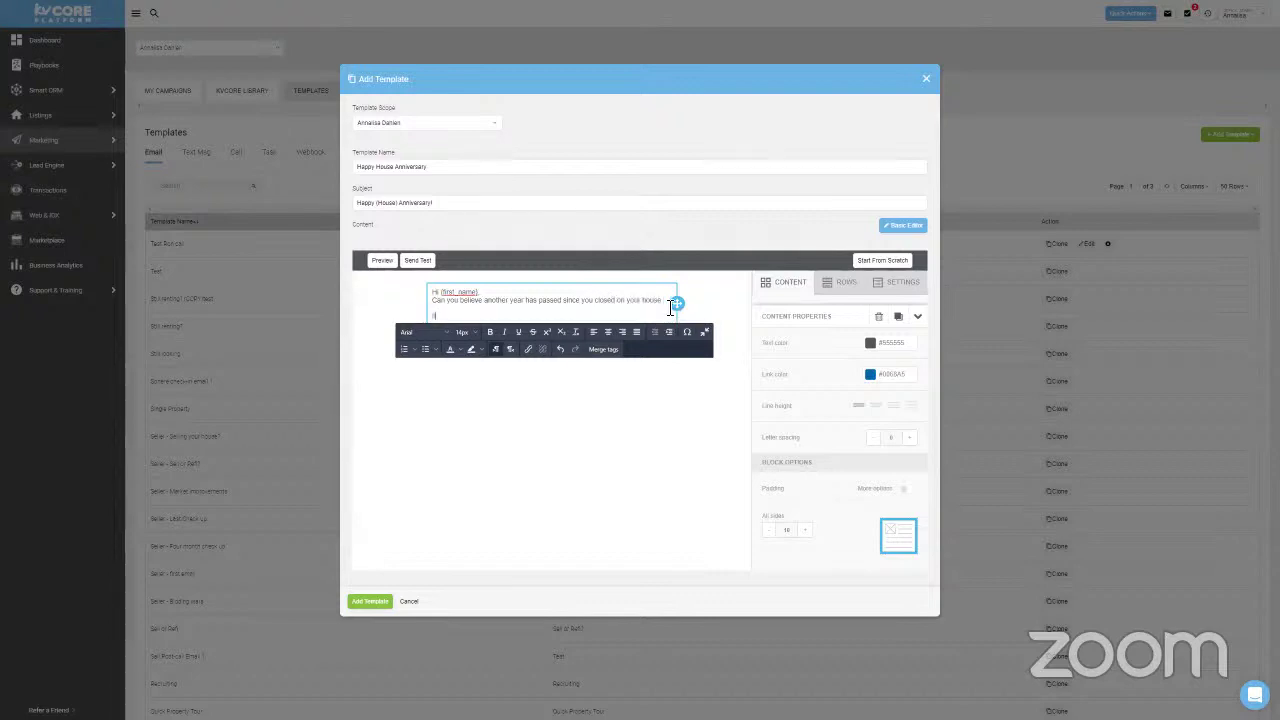
pyautogui.write("f you're thinking a")
pyautogui.write('bout buying an investmen')
pyautogui.press('BackSpace')
pyautogui.press('BackSpace')
pyautogui.press('BackSpace')
pyautogui.press('BackSpace')
pyautogui.press('BackSpace')
pyautogui.press('BackSpace')
pyautogui.press('BackSpace')
pyautogui.press('BackSpace')
pyautogui.press('BackSpace')
pyautogui.press('BackSpace')
pyautogui.press('BackSpace')
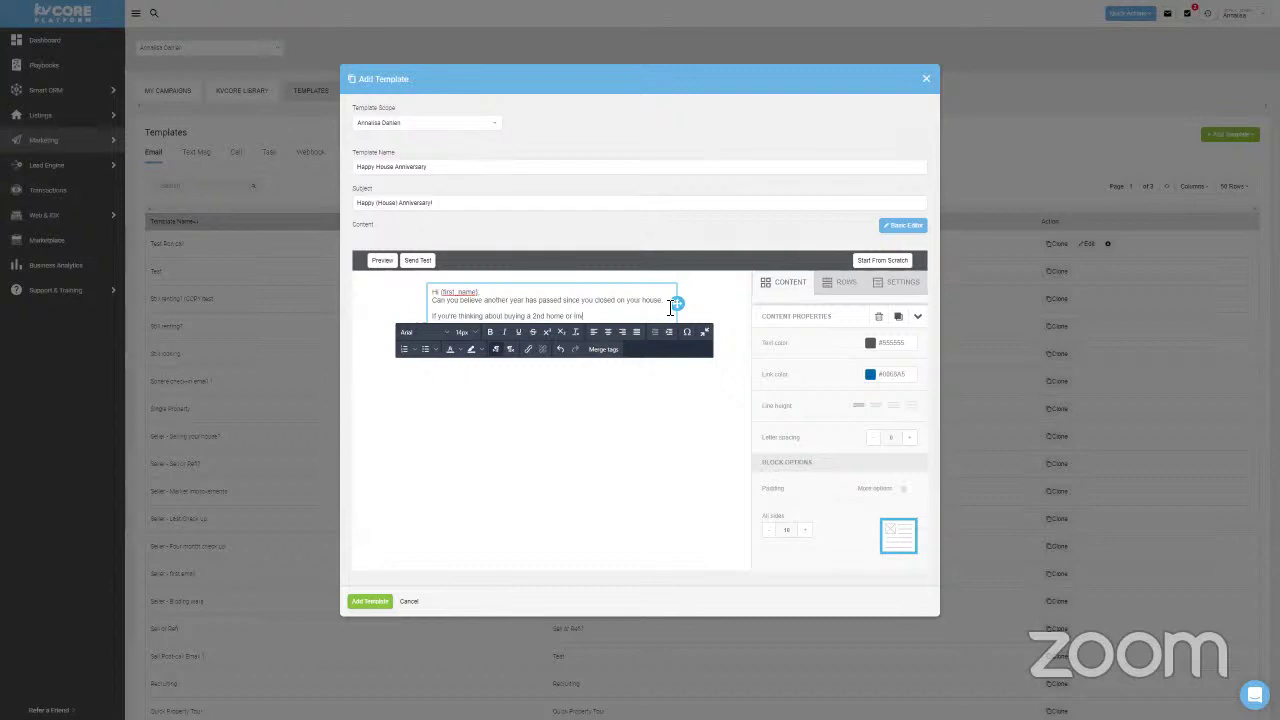
pyautogui.write('operty feel free to reac')
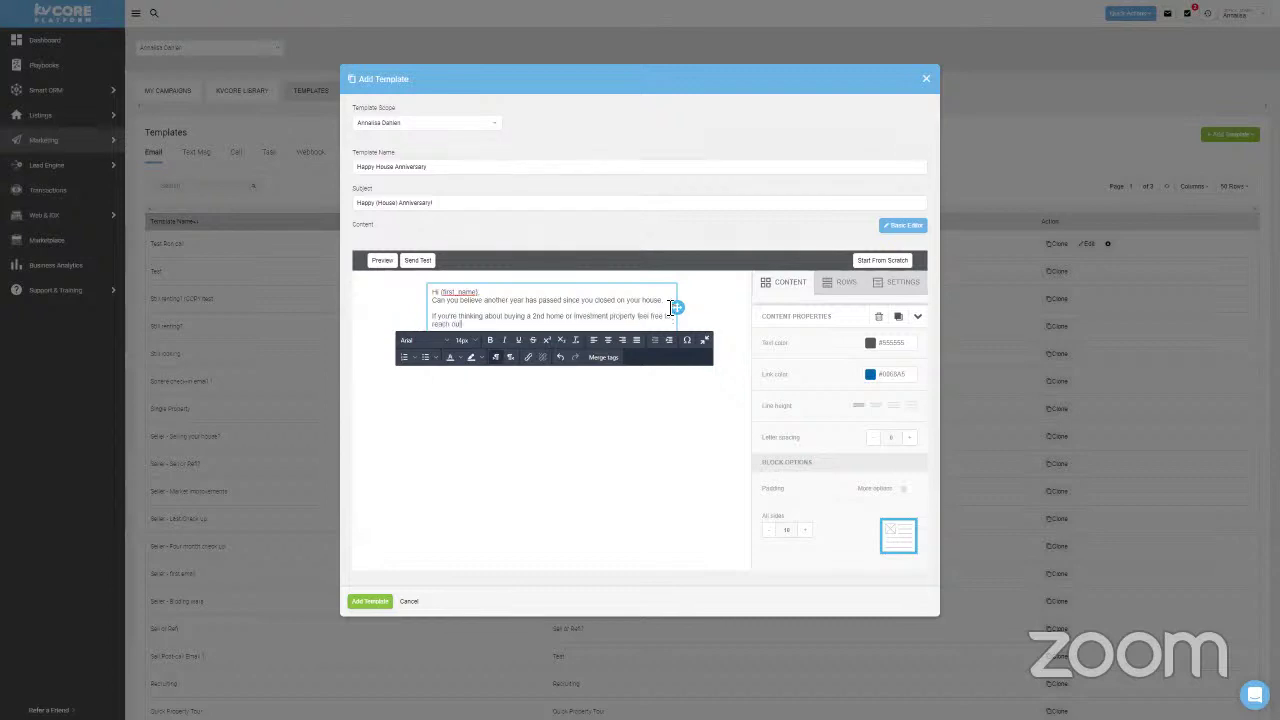
pyautogui.write('h out!')
# Write "In the meantime, click here for to receive your anniversary gift." as a new paragraph of the email.
pyautogui.press('Return')
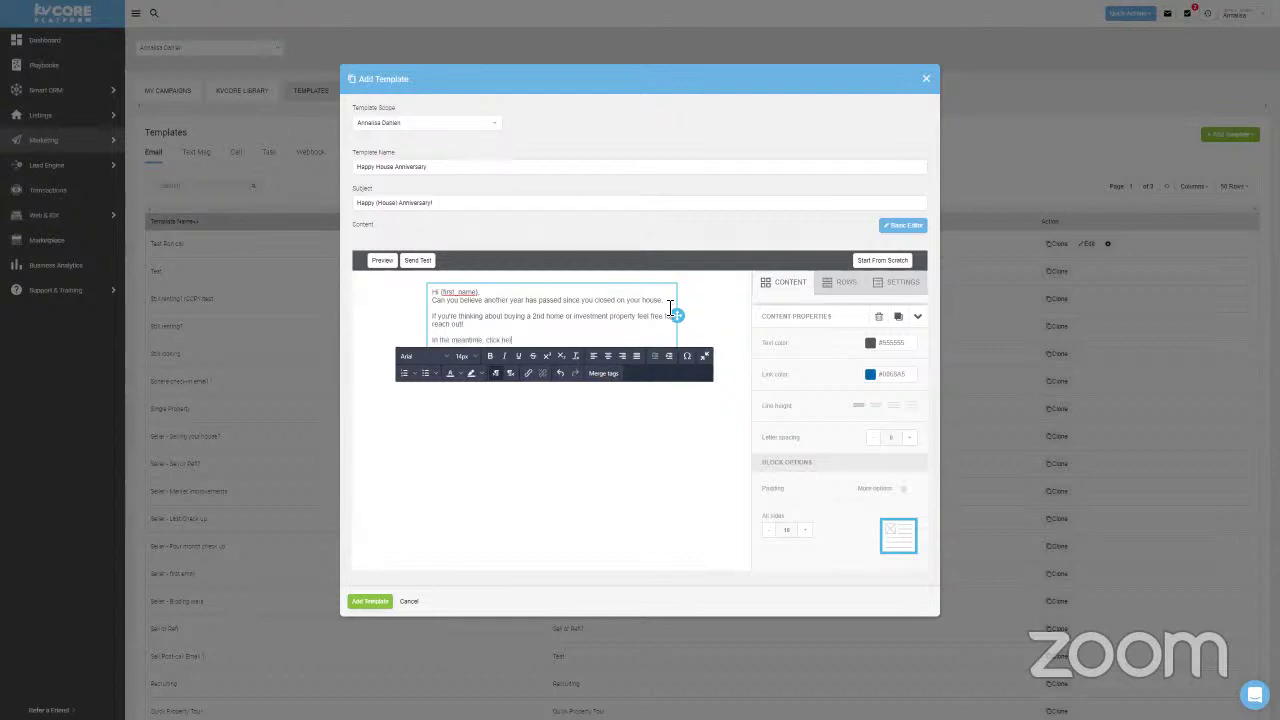
pyautogui.press('BackSpace')
pyautogui.press('BackSpace')
pyautogui.press('BackSpace')
pyautogui.press('BackSpace')
pyautogui.write('to receive your anniversar')
pyautogui.press('Return')
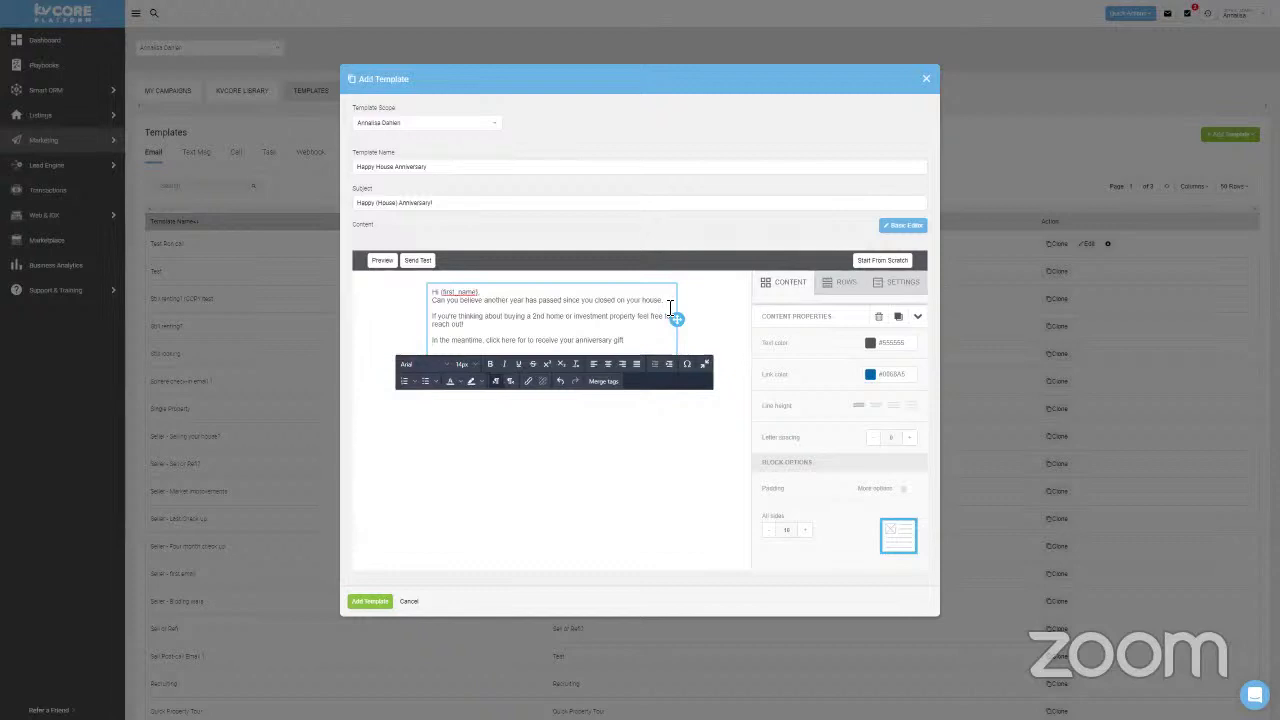
# Delete the "In the meantime" anniversary gift sentence from the email.
pyautogui.moveTo(487, 341); pyautogui.dragTo(636, 359)
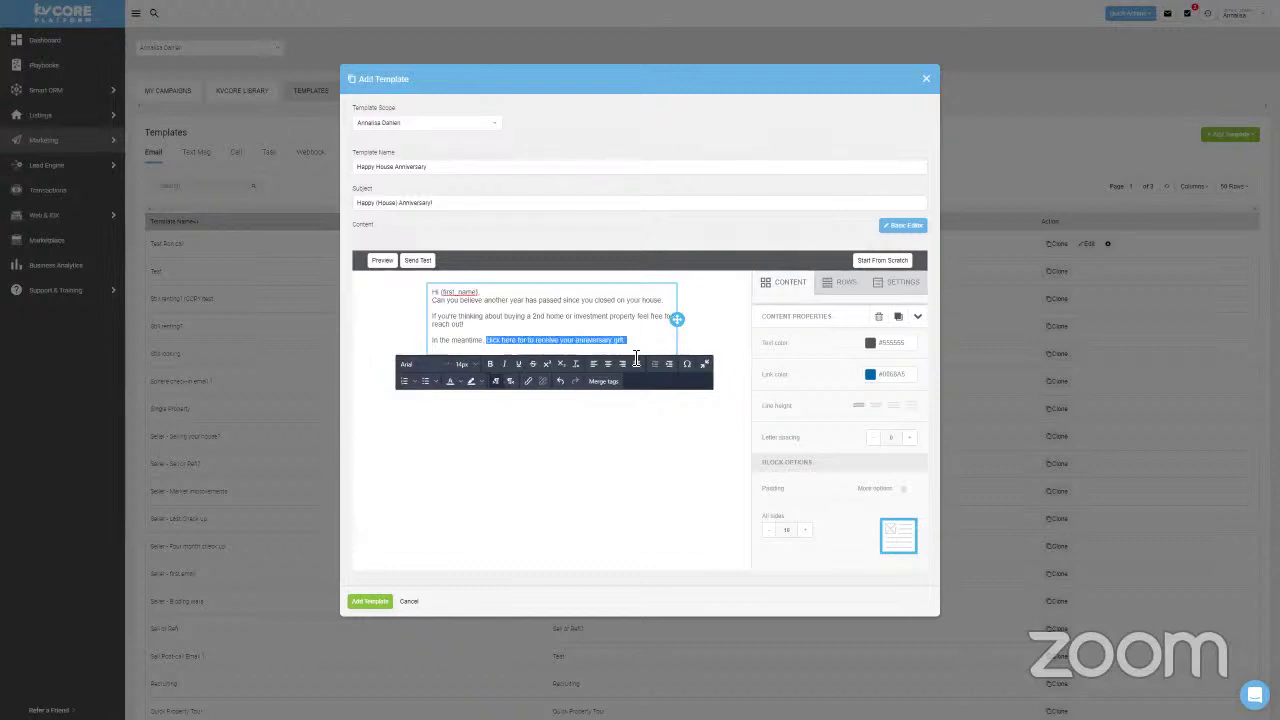
pyautogui.click(596, 341)
pyautogui.click(635, 346)
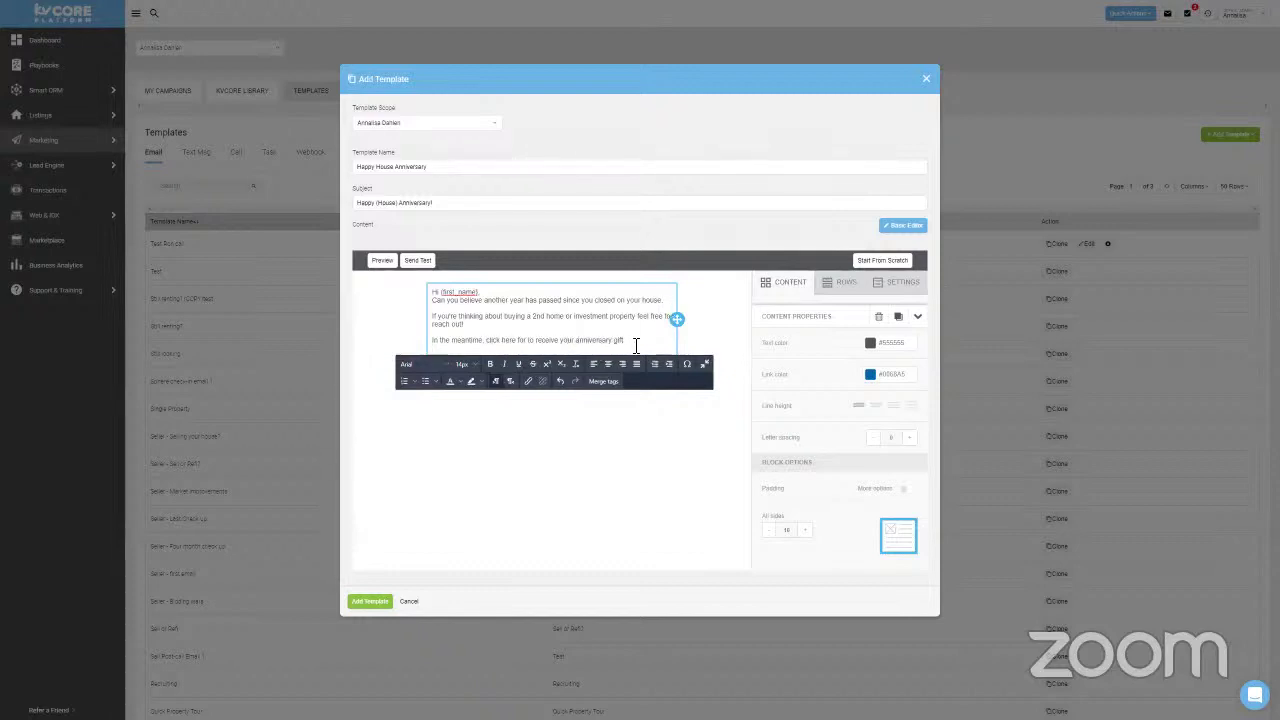
pyautogui.moveTo(636, 346); pyautogui.dragTo(436, 344)
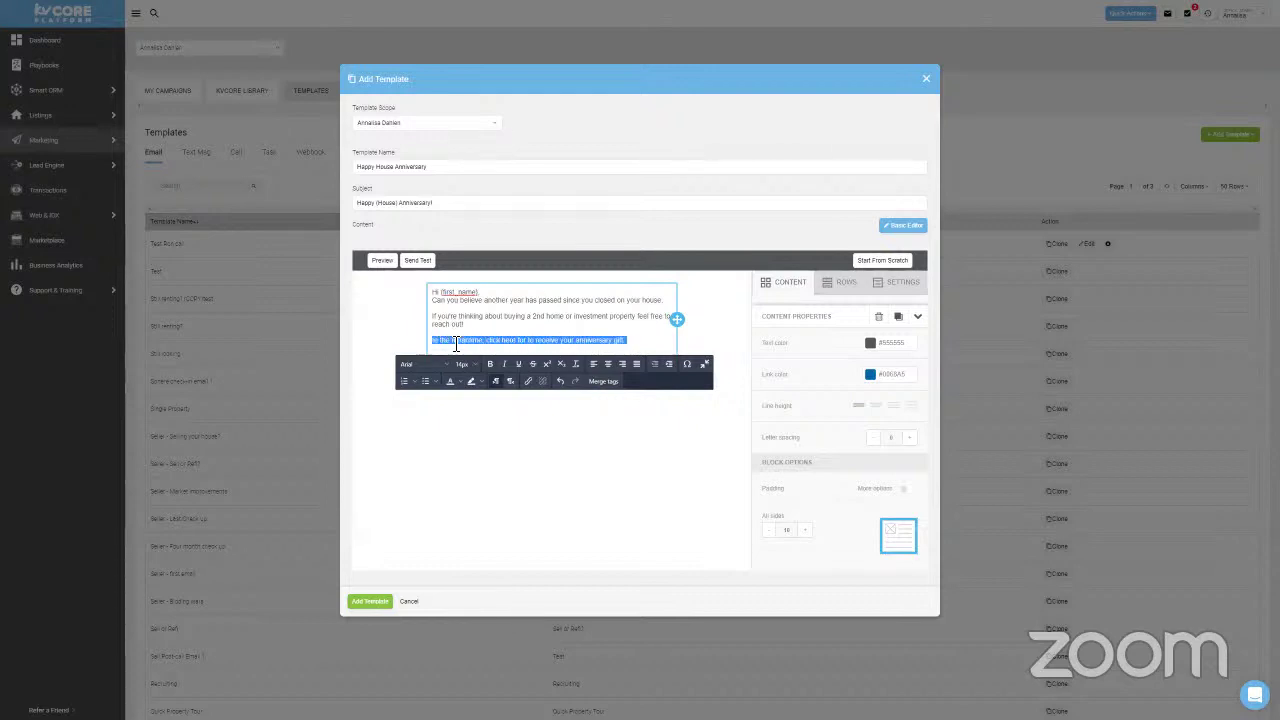
pyautogui.click(640, 340)
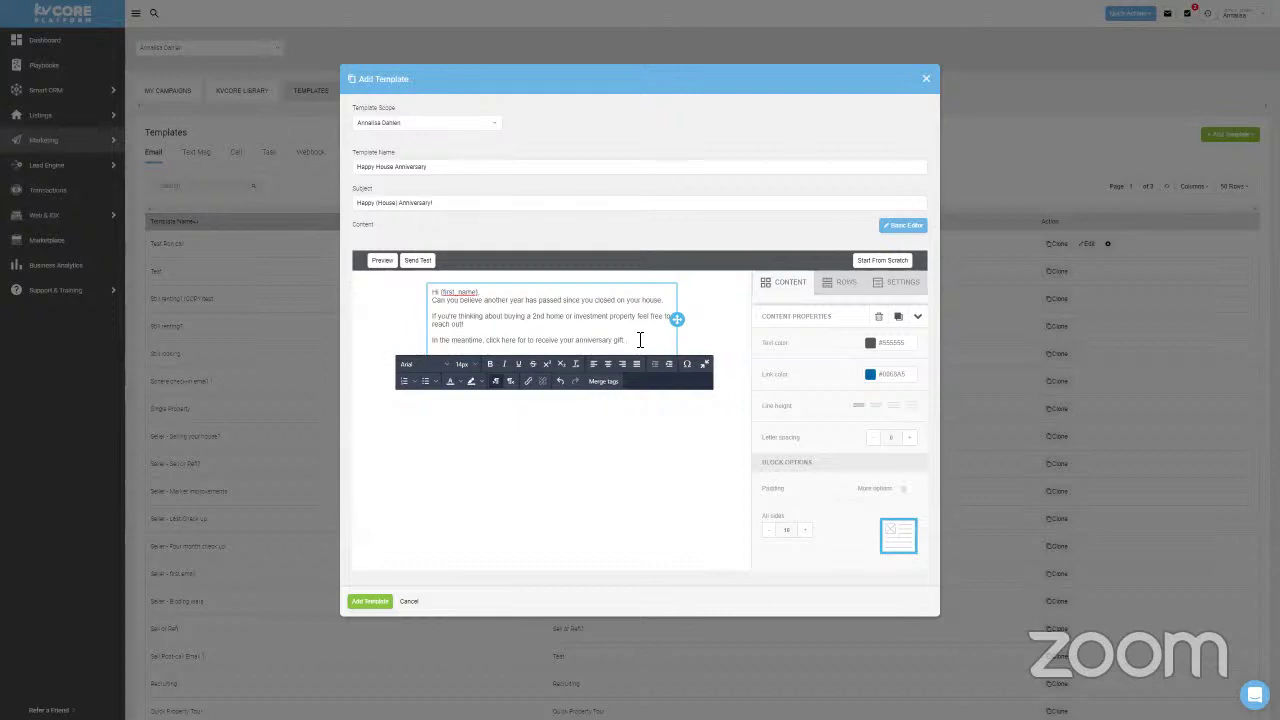
pyautogui.moveTo(628, 341); pyautogui.dragTo(433, 345)
pyautogui.press('BackSpace')
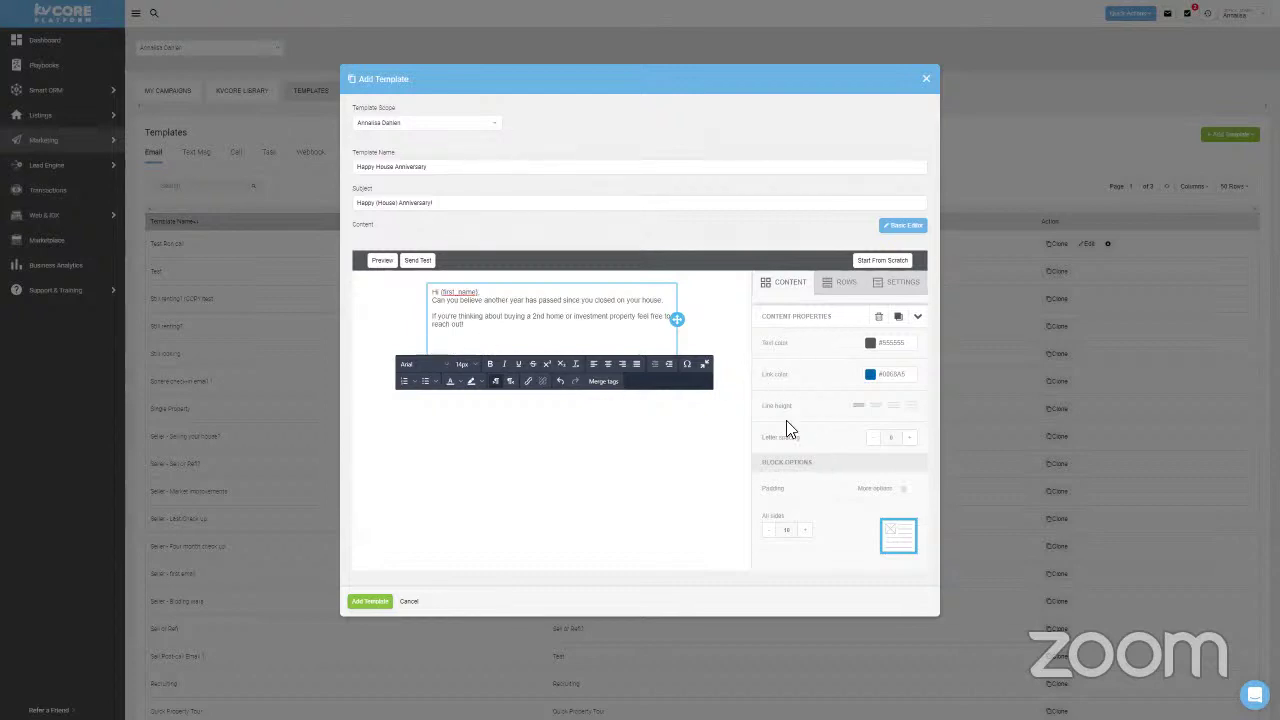
# Finish editing the email text block and save the Happy House Anniversary template.
pyautogui.click(803, 284)
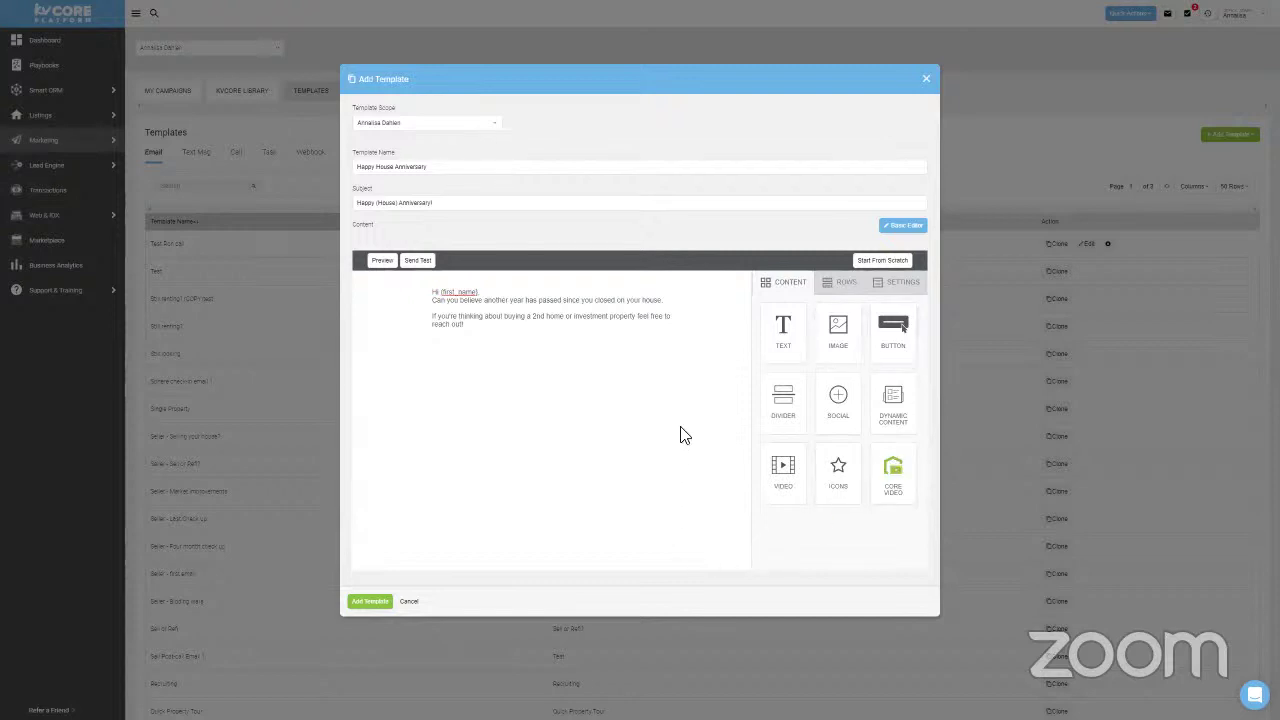
pyautogui.click(452, 332)
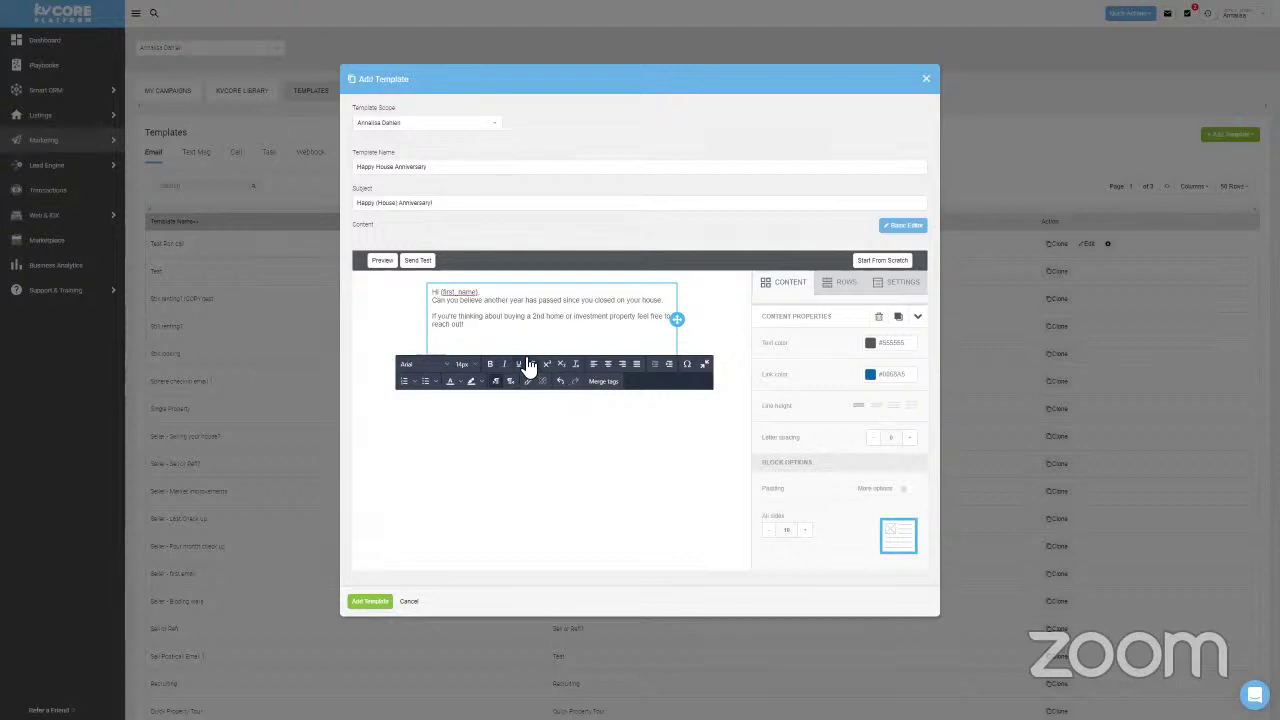
pyautogui.press('Return')
pyautogui.click(368, 602)
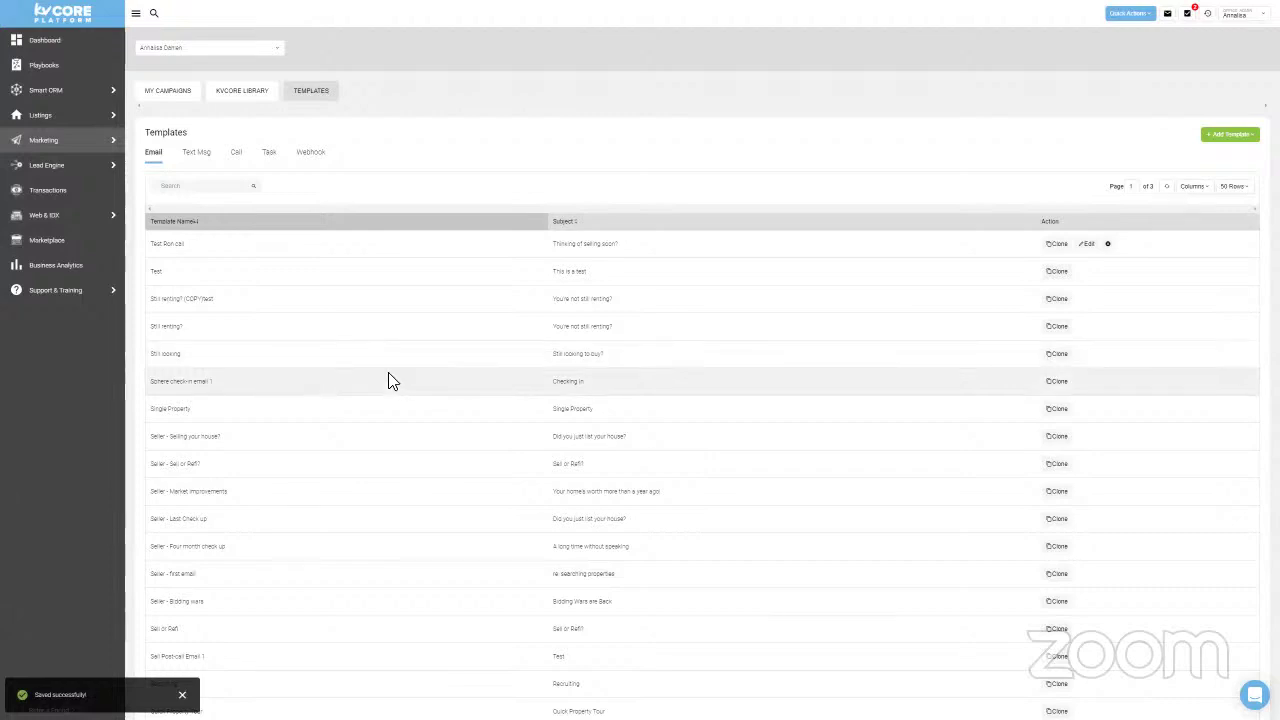
# Search My Campaigns for "anniversary" and open the Happy House Anniversary campaign.
pyautogui.click(172, 90)
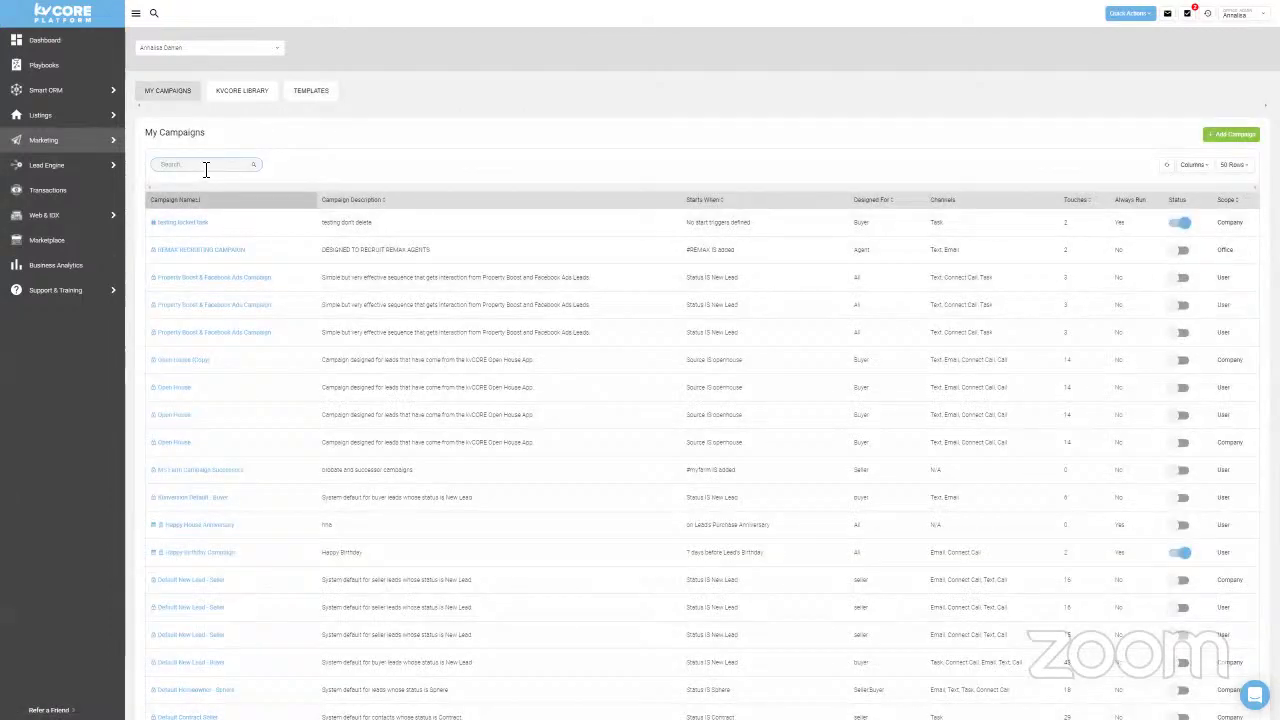
pyautogui.click(205, 169)
pyautogui.write('anniversary')
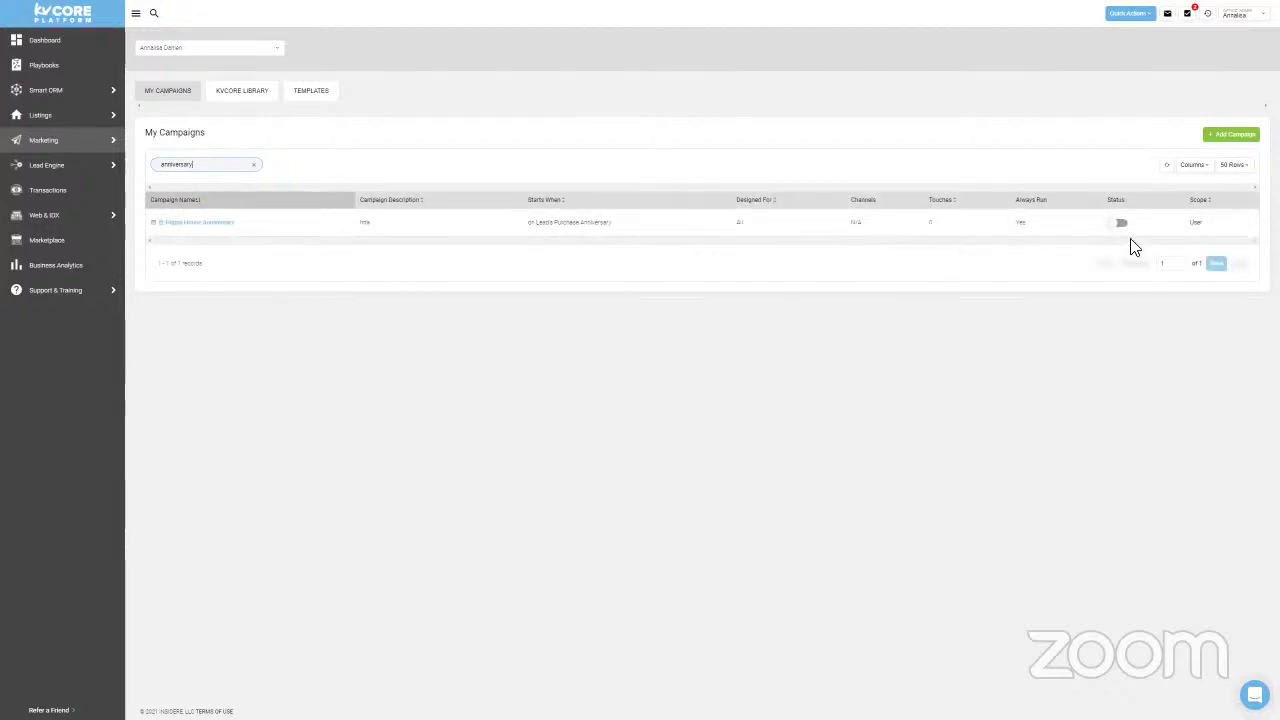
pyautogui.doubleClick(225, 226)
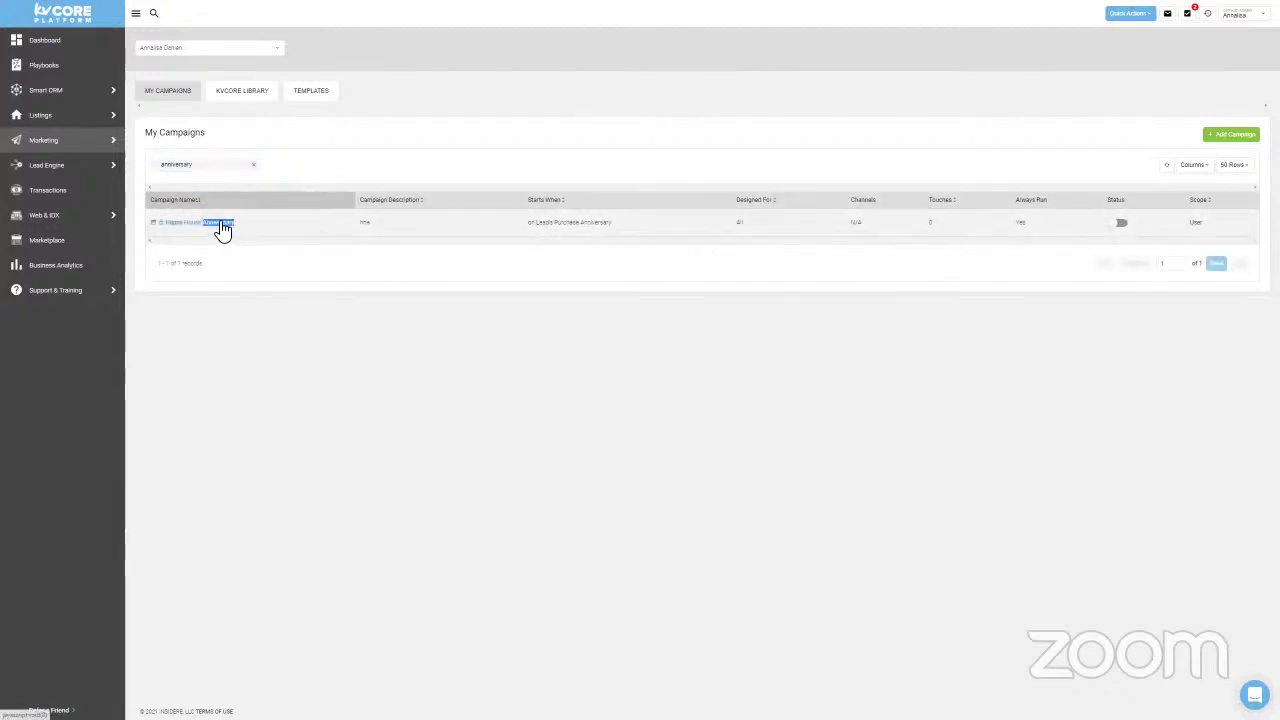
pyautogui.click(224, 228)
# Start a new email action in the campaign and assign the Happy House Anniversary template to it.
pyautogui.click(1058, 74)
pyautogui.click(1055, 80)
pyautogui.click(1056, 80)
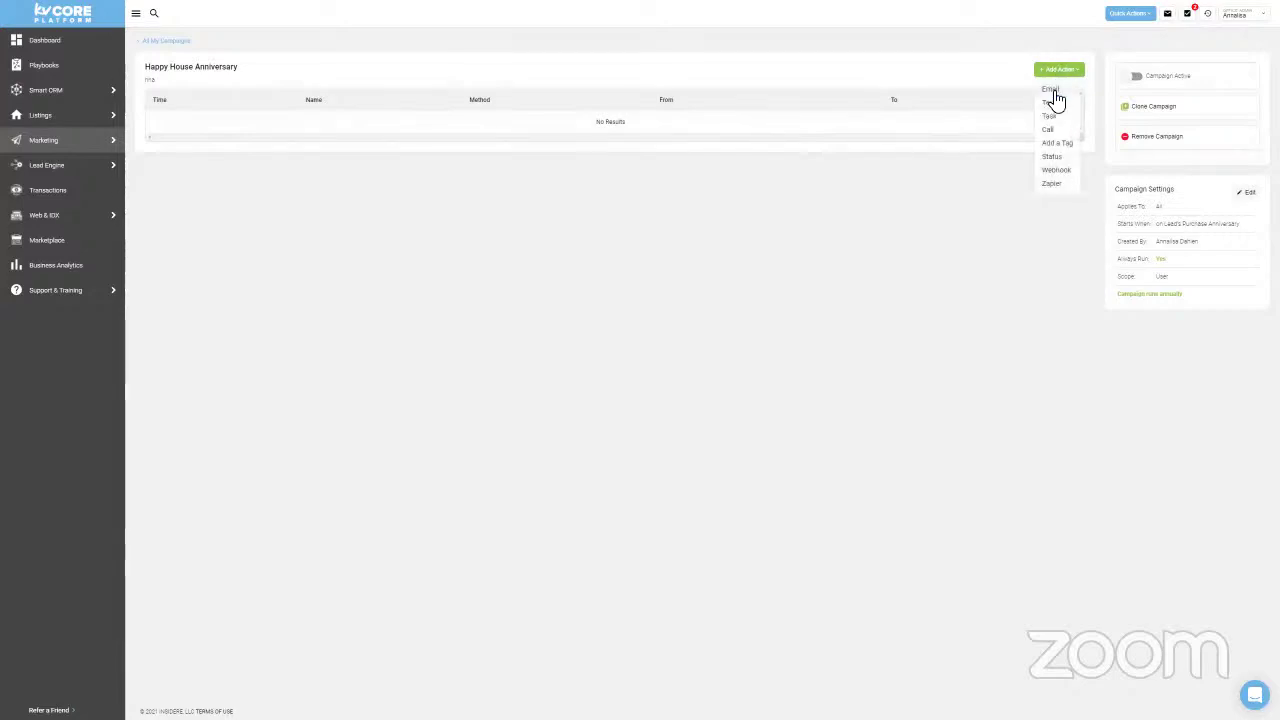
pyautogui.click(1055, 124)
pyautogui.click(1040, 90)
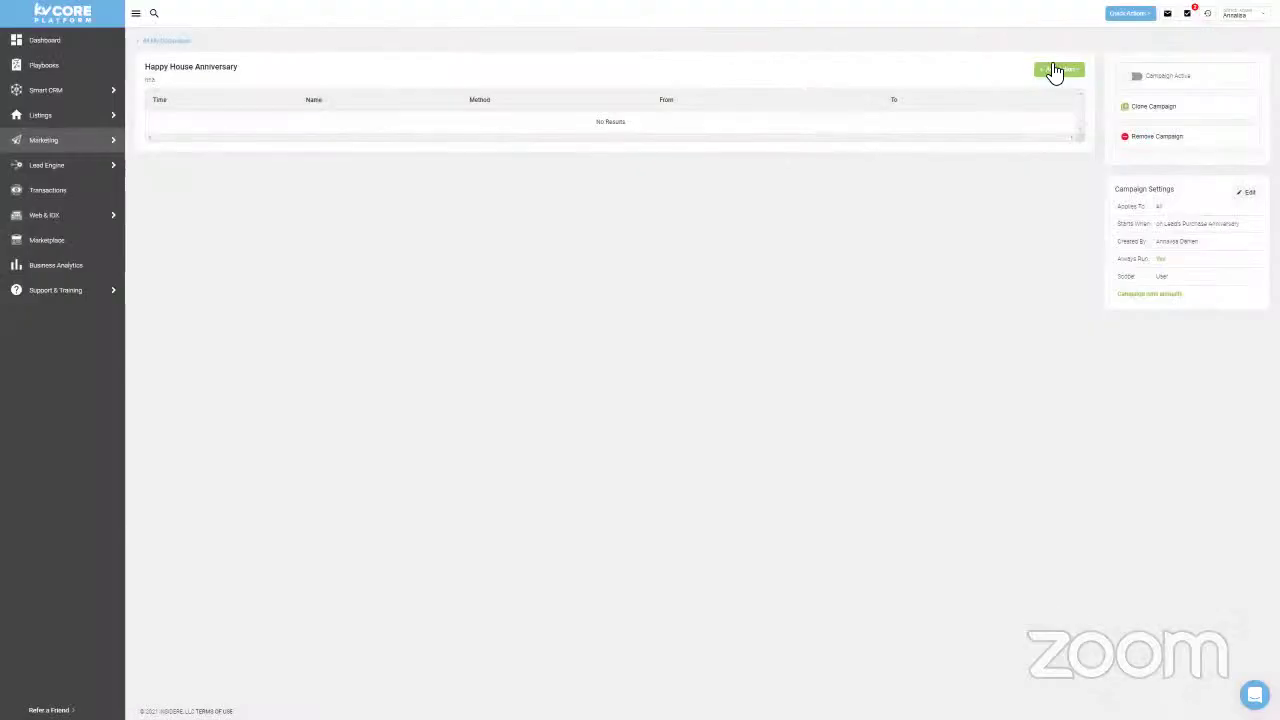
pyautogui.click(1064, 74)
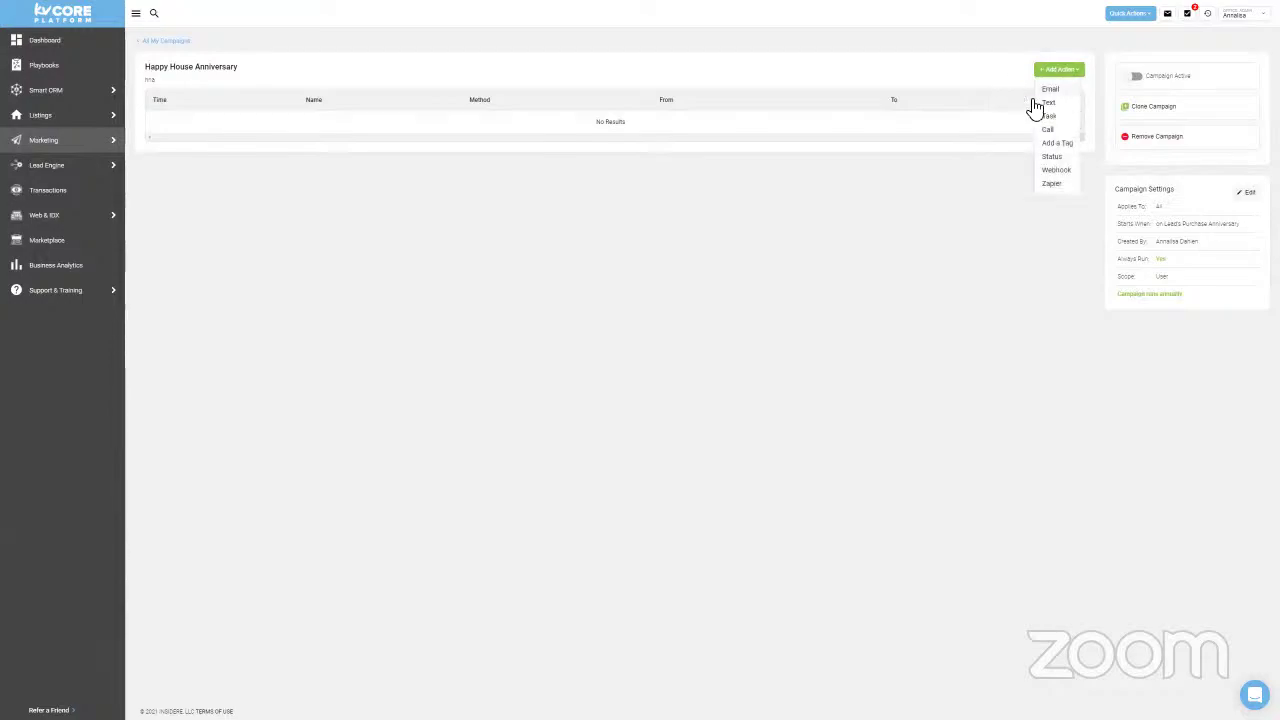
pyautogui.click(1036, 102)
pyautogui.click(504, 118)
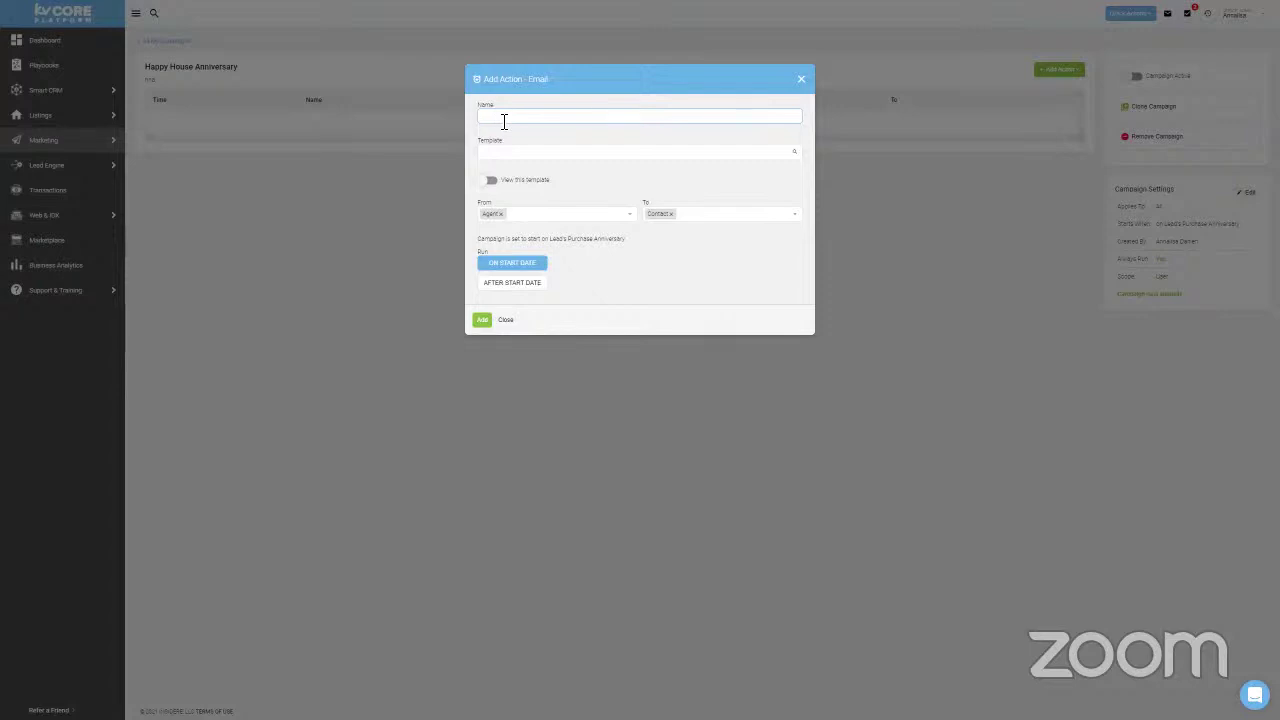
pyautogui.click(506, 152)
pyautogui.write('happy')
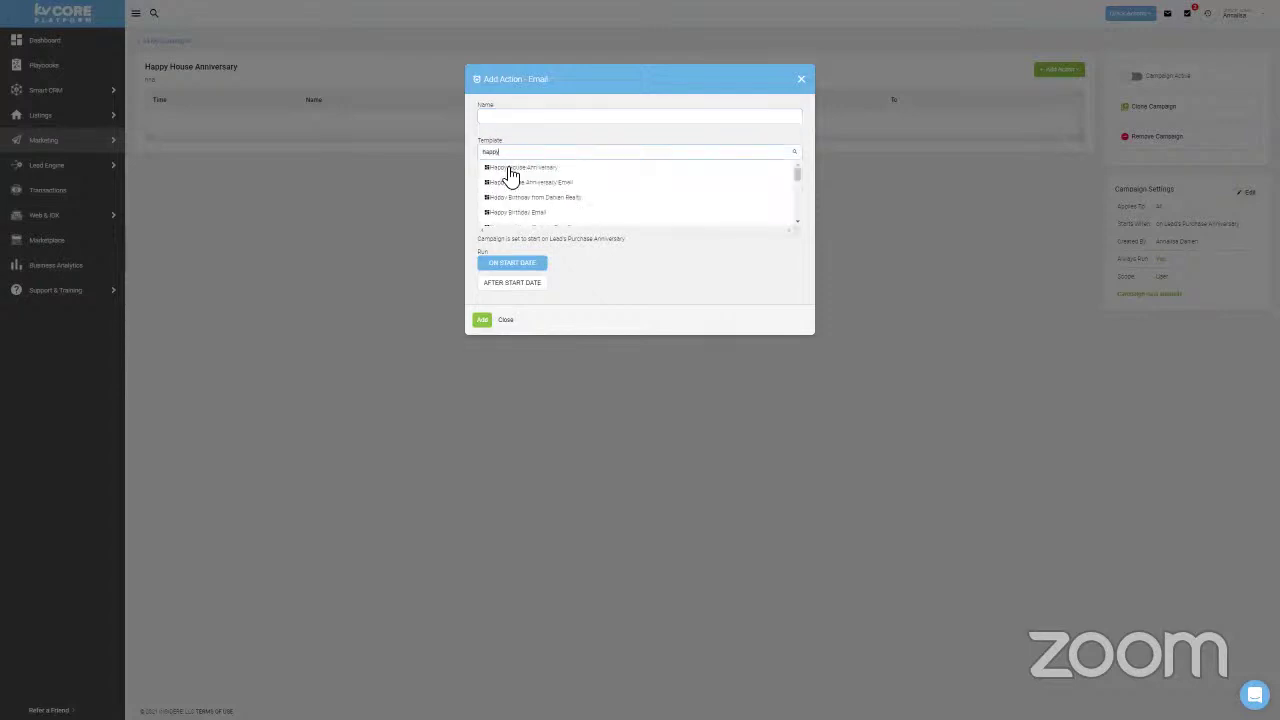
pyautogui.click(511, 168)
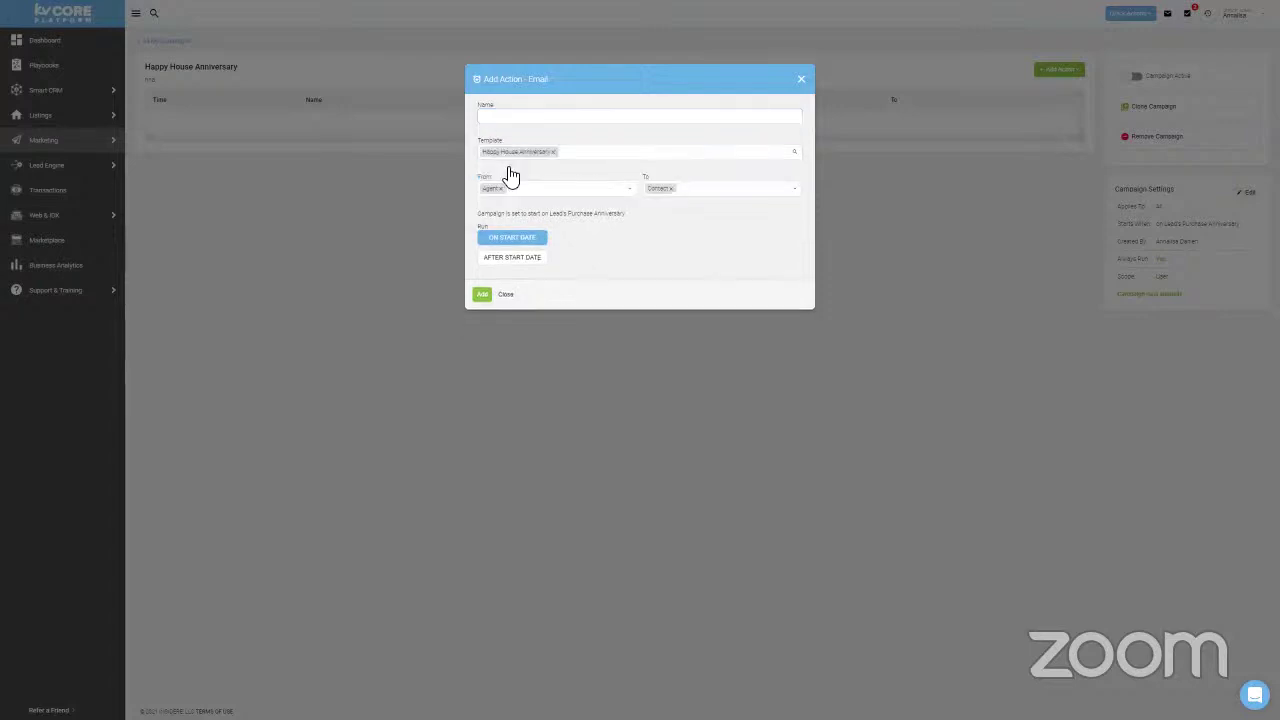
# Name the email action "Happy Anniversary Email" and add it to the campaign.
pyautogui.click(516, 119)
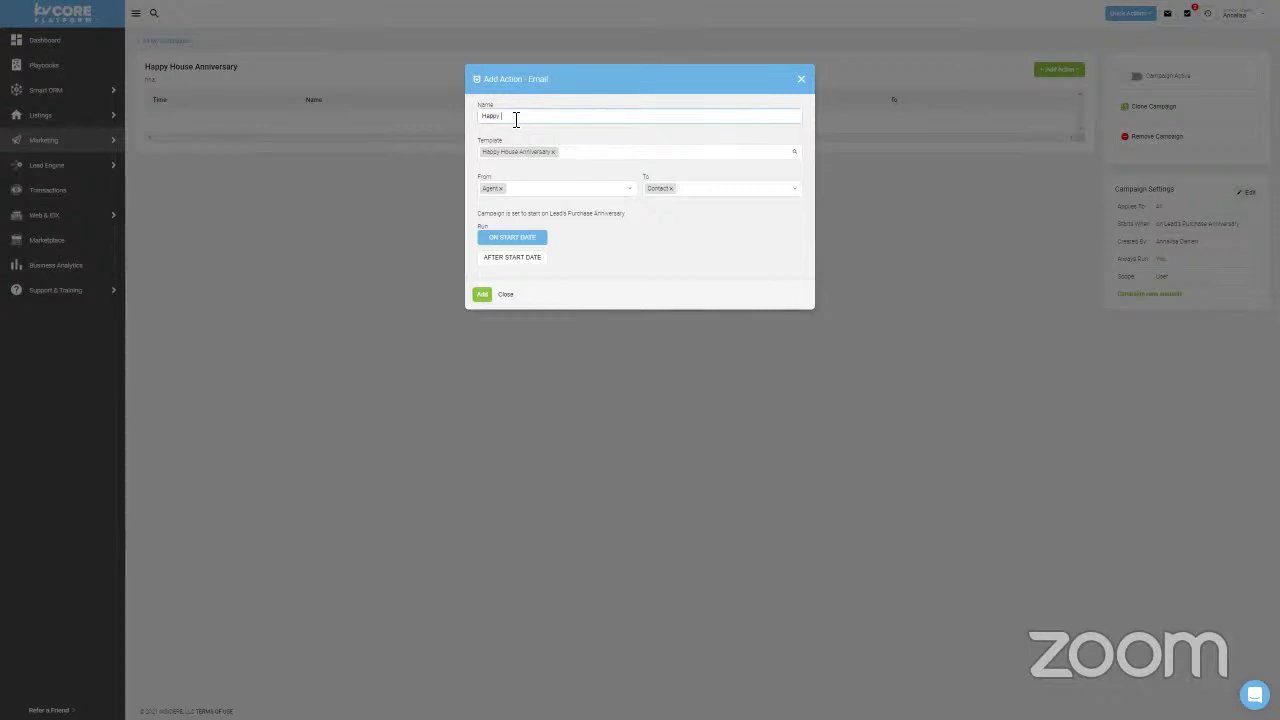
pyautogui.write('Happy Anniversary Email')
pyautogui.click(482, 294)
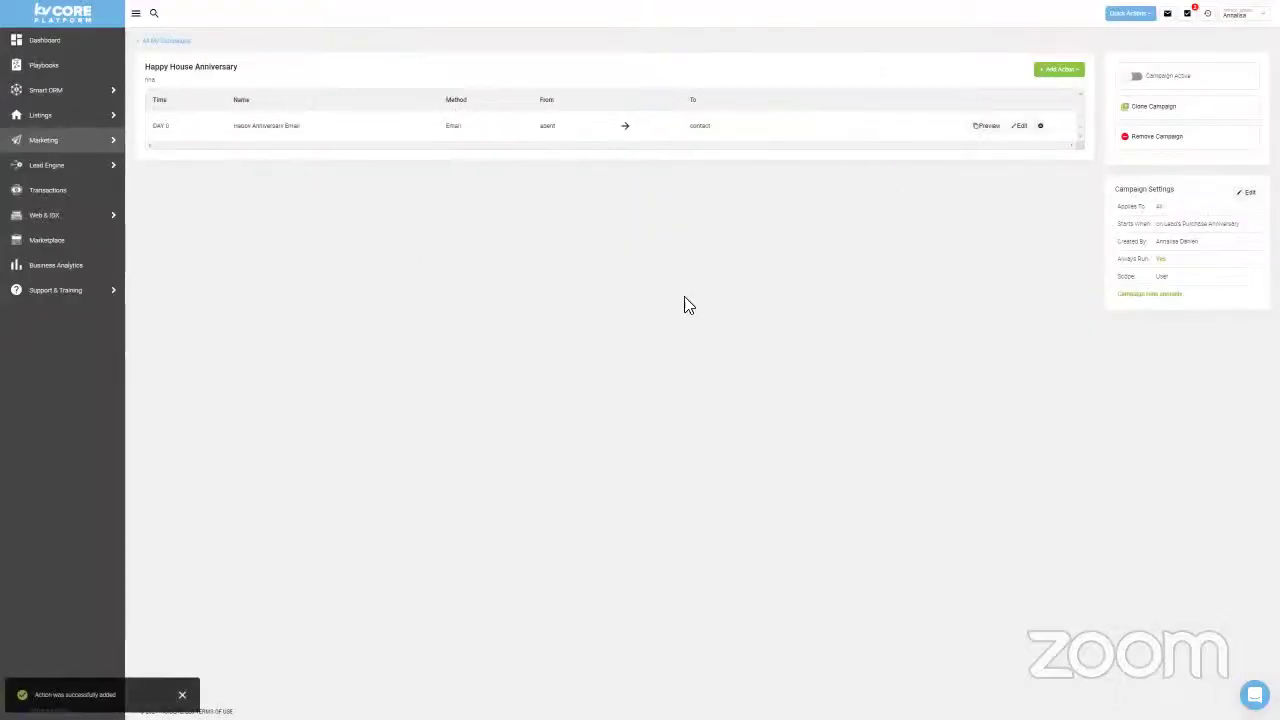
# Start a new call action in the campaign and name it "Call and Check In".
pyautogui.click(1059, 69)
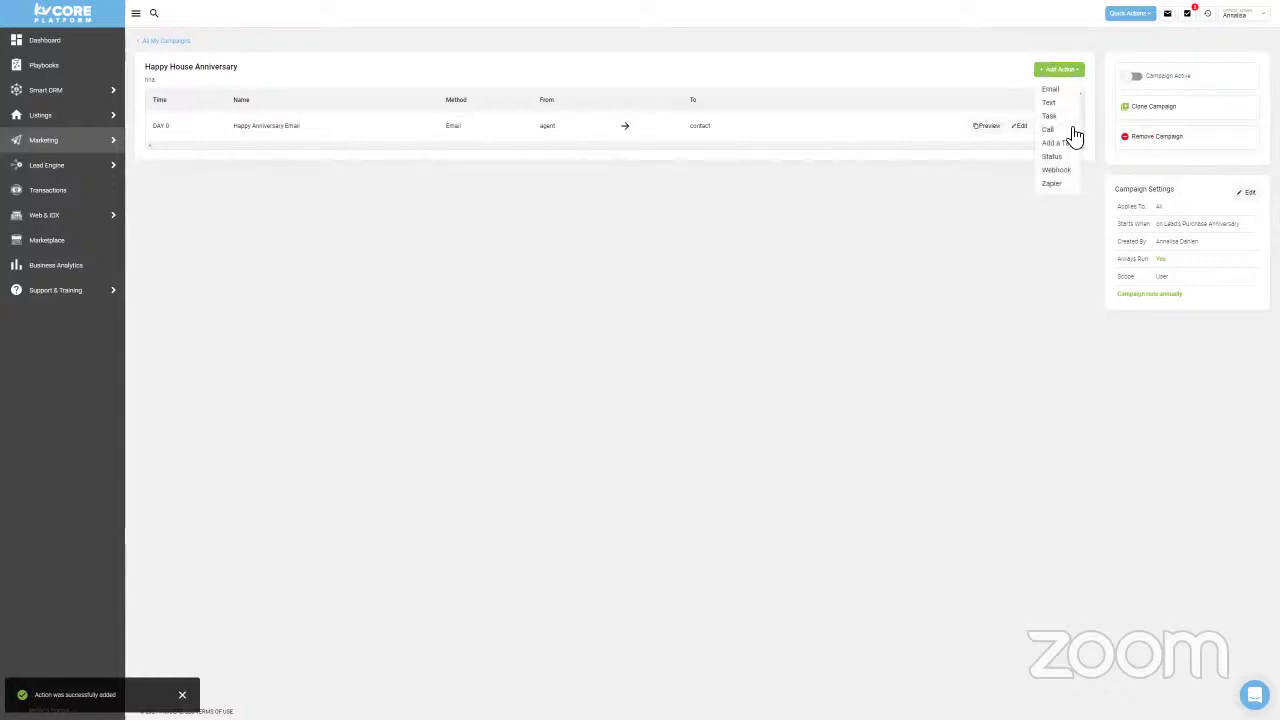
pyautogui.click(1049, 129)
pyautogui.click(505, 155)
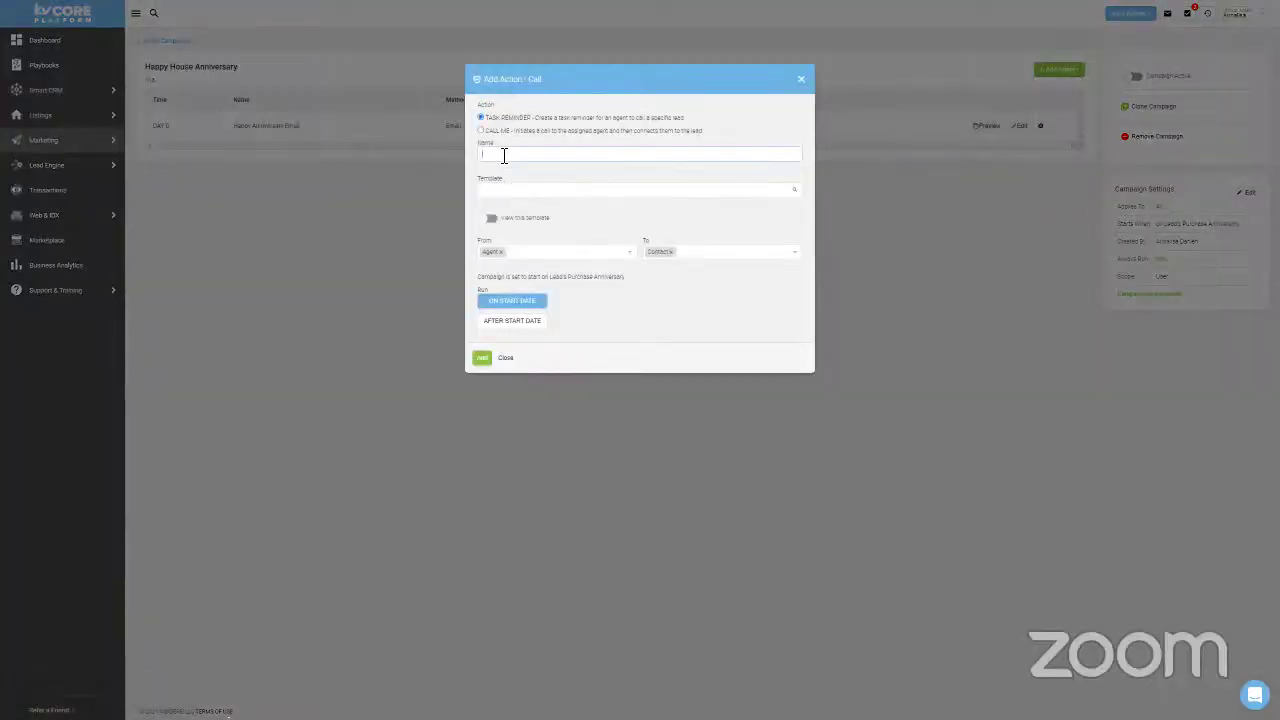
pyautogui.write('chec')
pyautogui.press('BackSpace')
pyautogui.press('BackSpace')
pyautogui.press('BackSpace')
# Assign the Call and Leave Voicemail template to the call action and add it to the campaign.
pyautogui.click(549, 192)
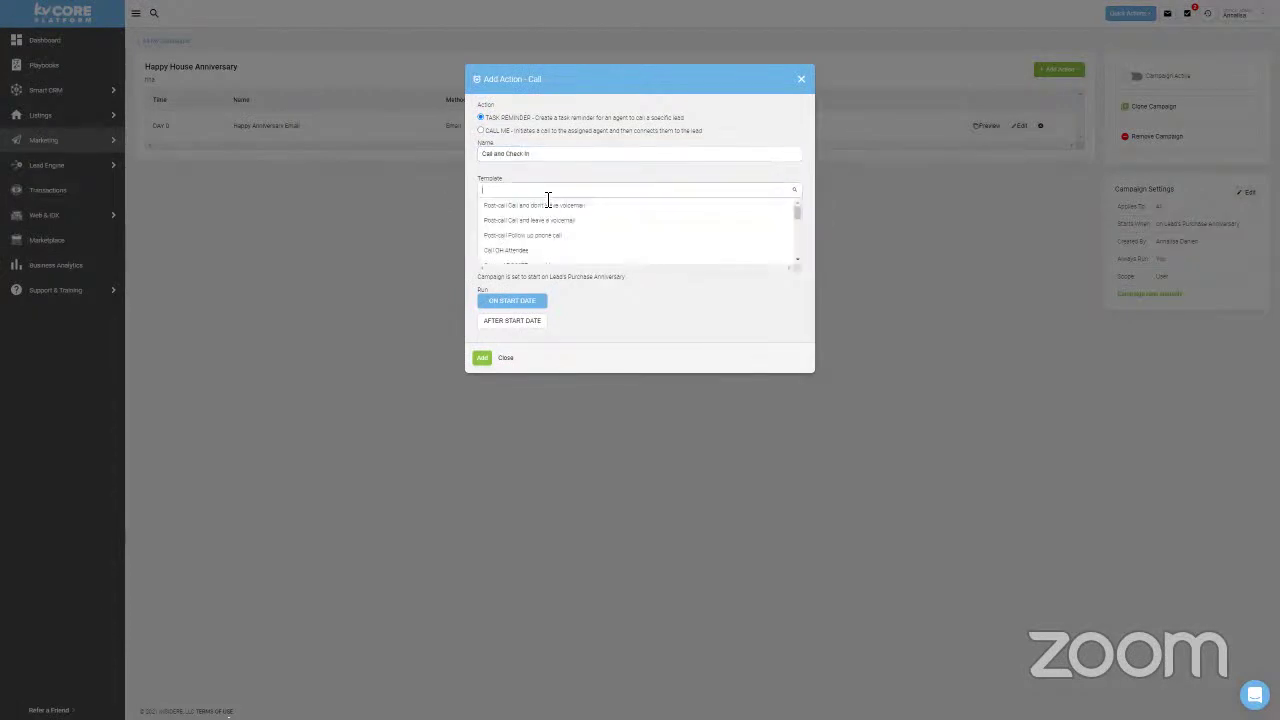
pyautogui.write('call')
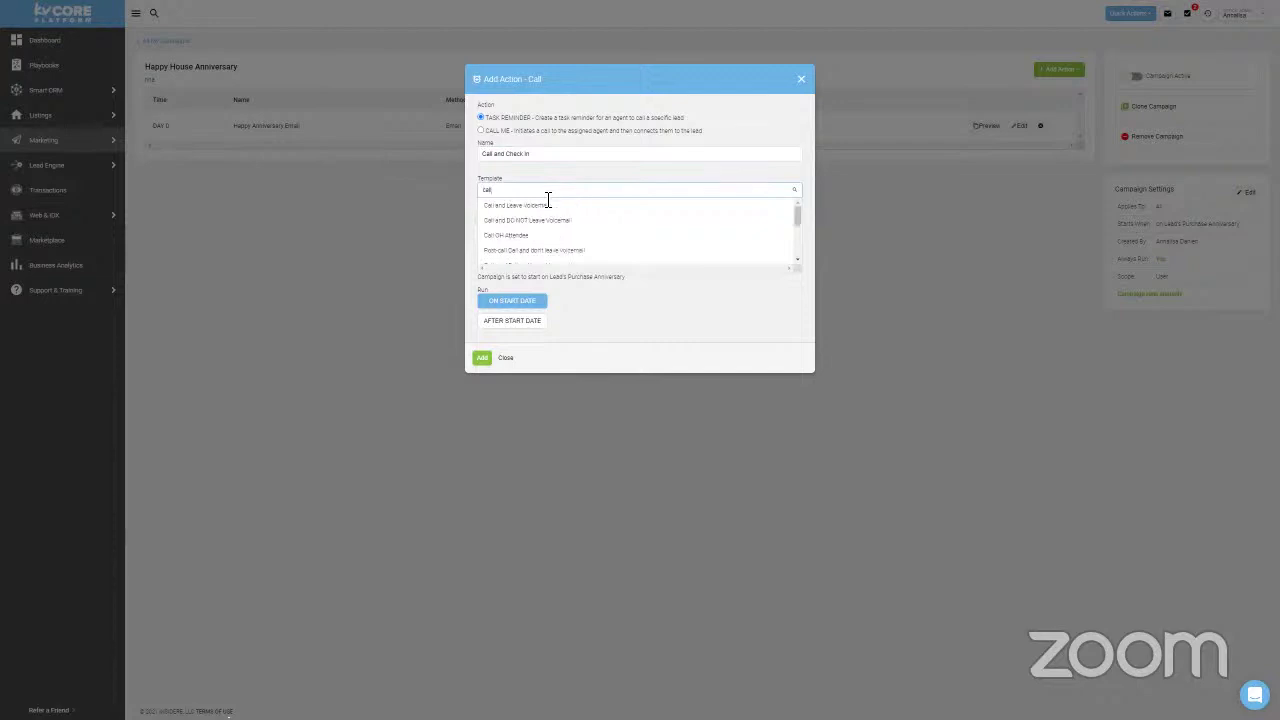
pyautogui.click(531, 207)
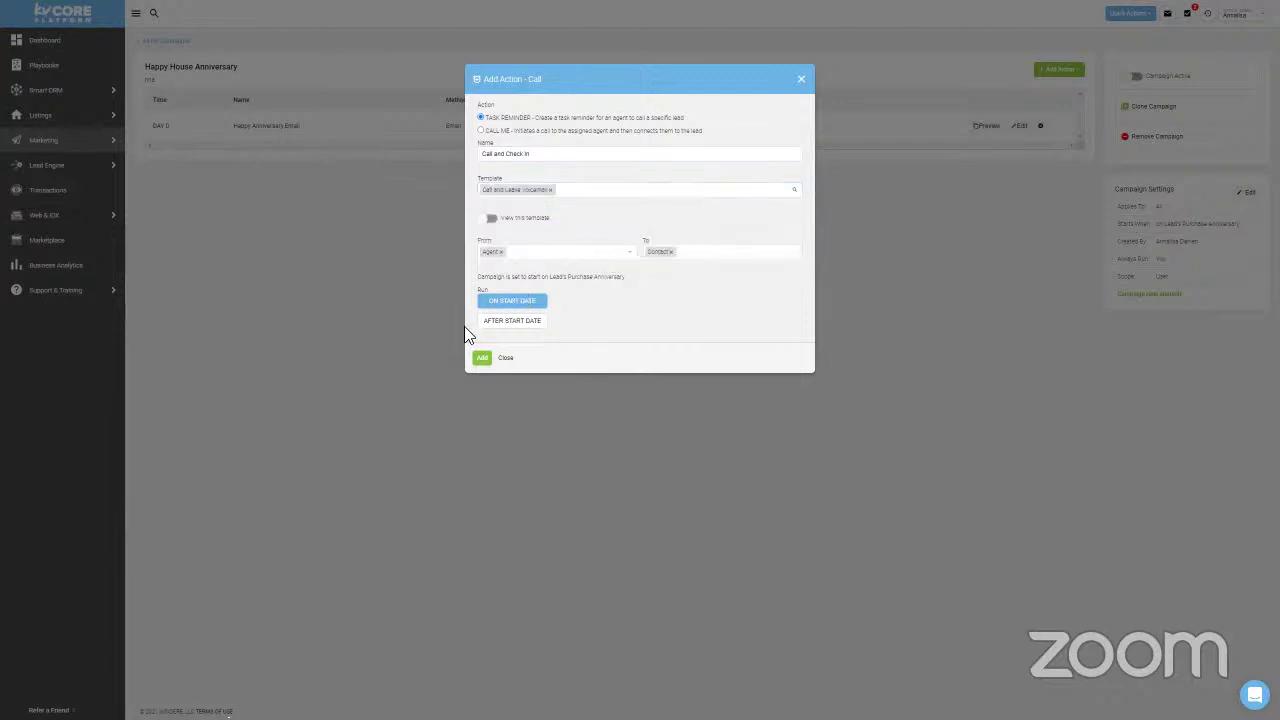
pyautogui.click(484, 359)
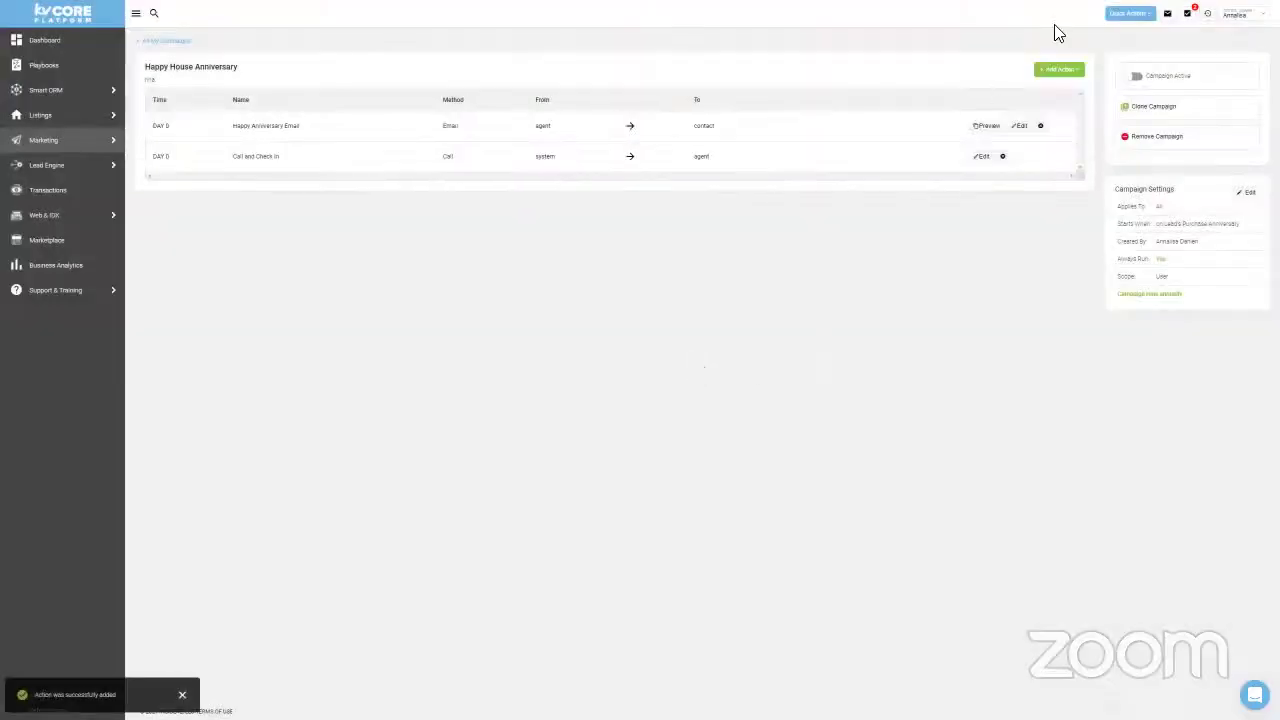
# Start a new add-tag action in the Happy House Anniversary campaign and name it "Happy Anniversary".
pyautogui.click(1060, 69)
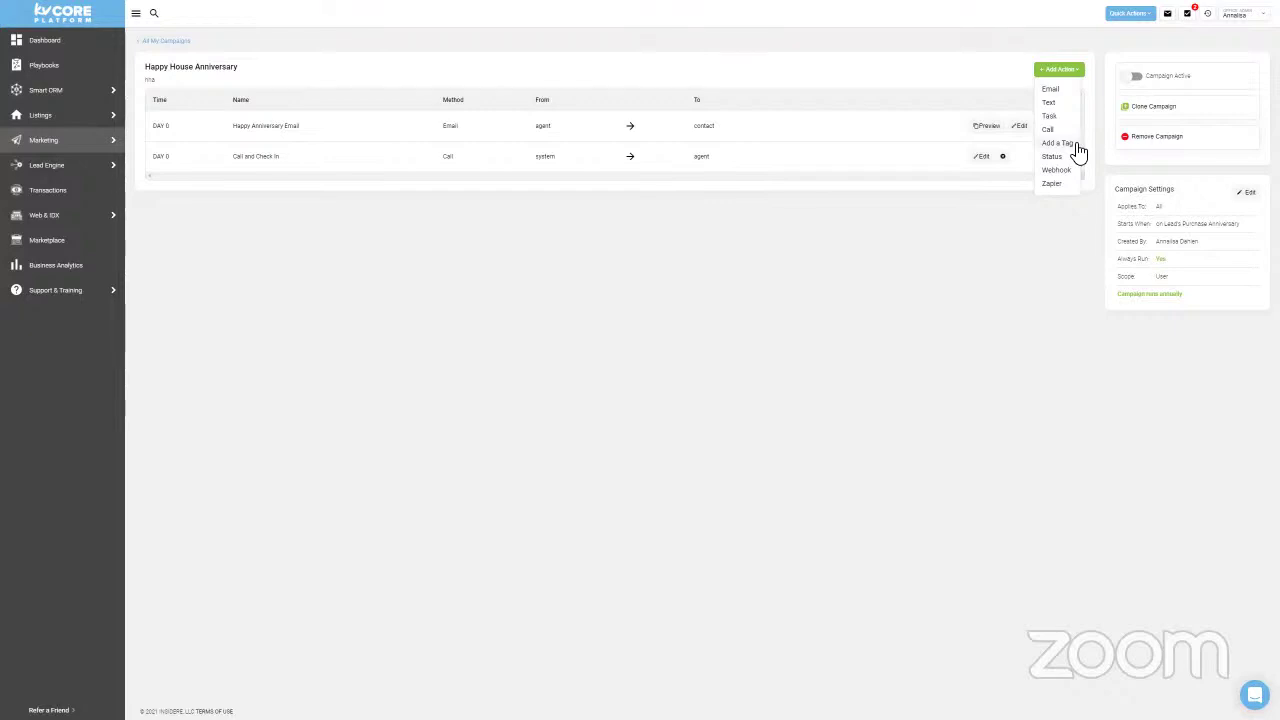
pyautogui.click(1078, 150)
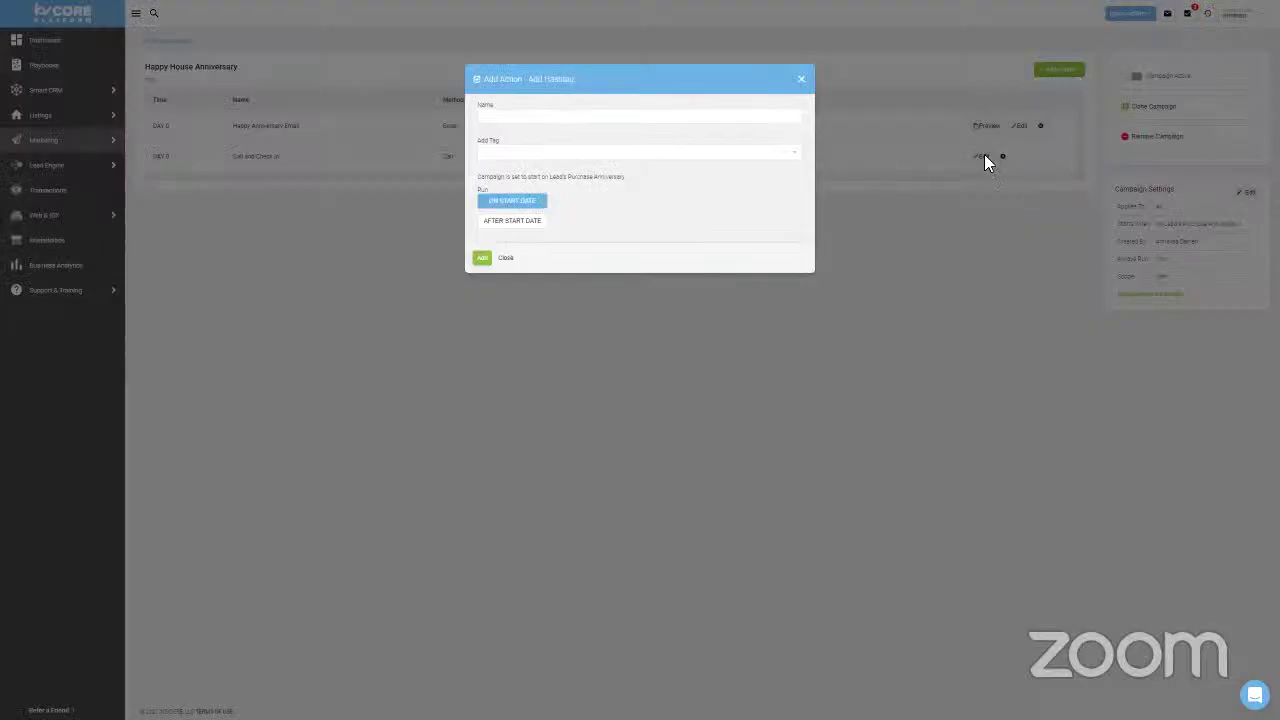
pyautogui.click(506, 150)
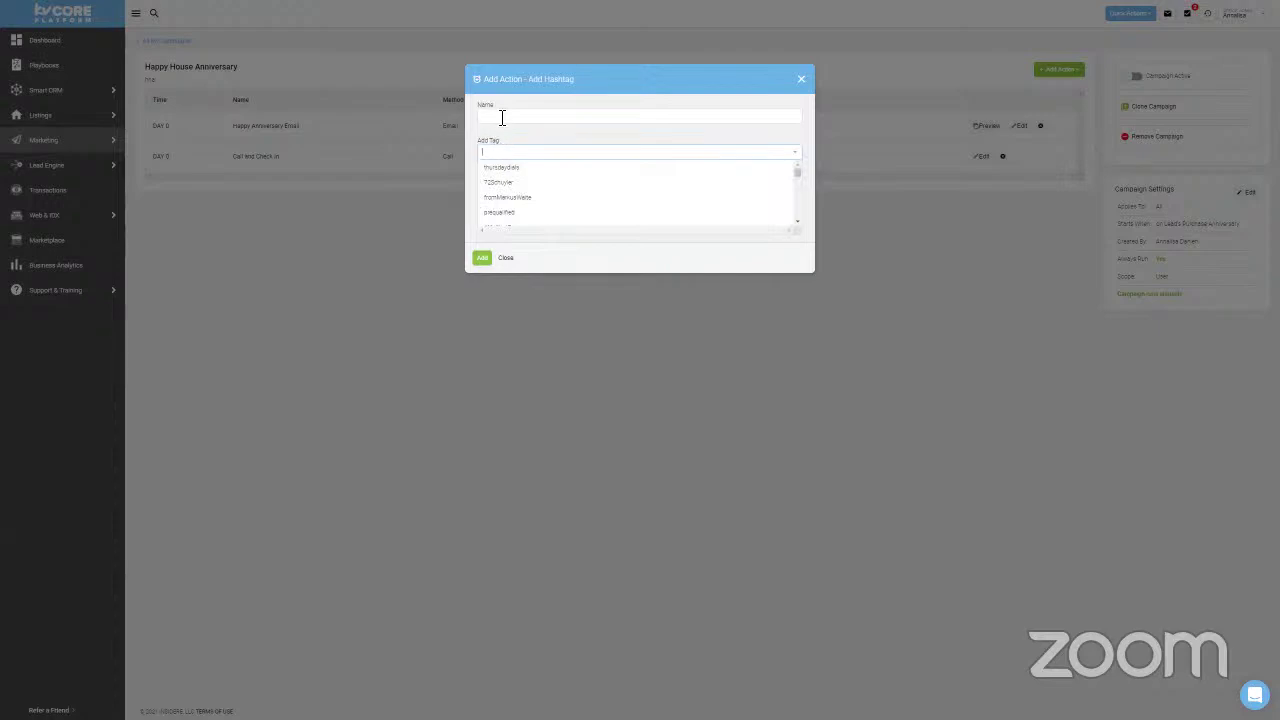
pyautogui.click(501, 120)
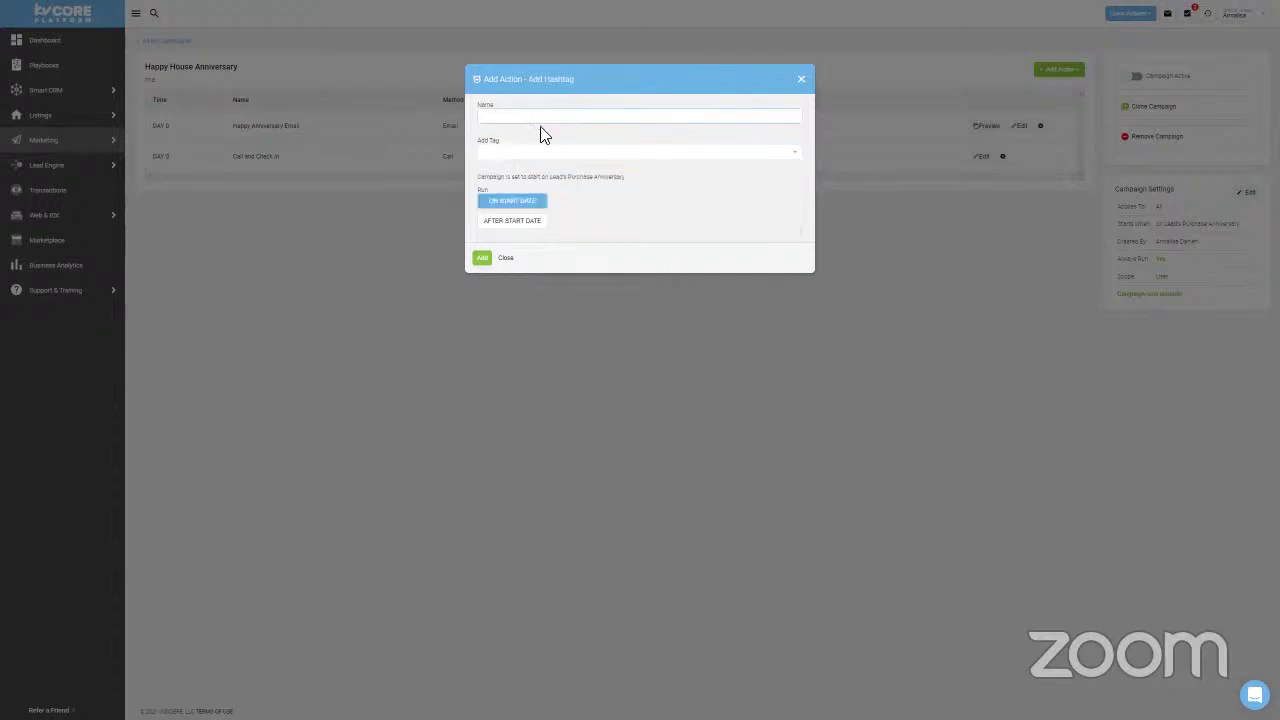
pyautogui.write('Happy Anniversary')
# Try to assign the tag "happyanniversary" to the action.
pyautogui.click(526, 152)
pyautogui.write('happyanniversary')
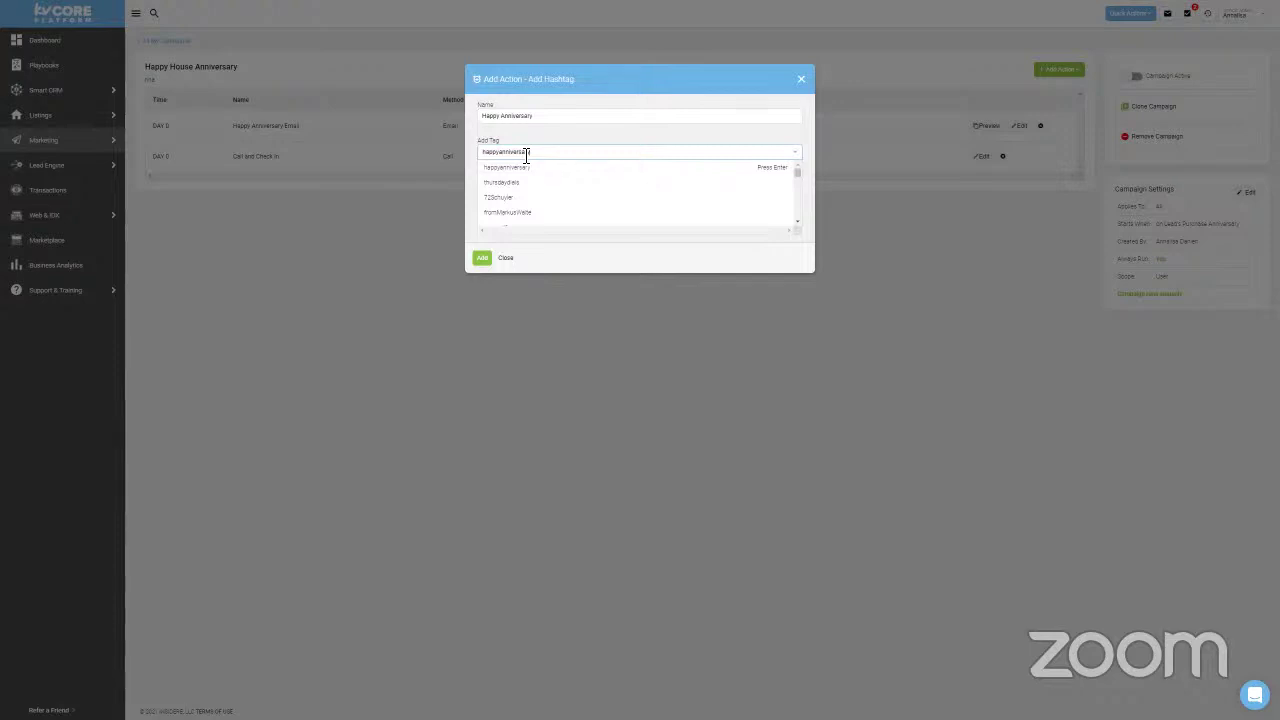
pyautogui.press('Return')
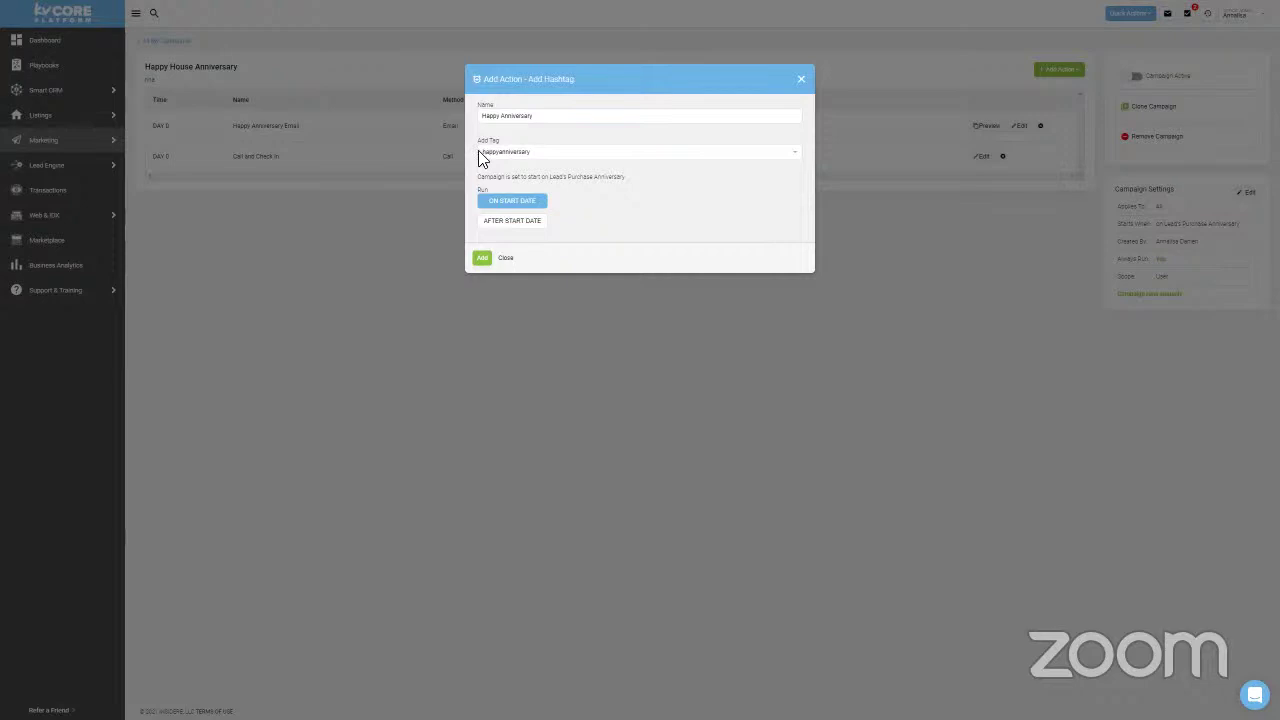
# Set the action's tag to "anniversary", run it on the start date, and add it to the campaign.
pyautogui.click(546, 152)
pyautogui.write('#')
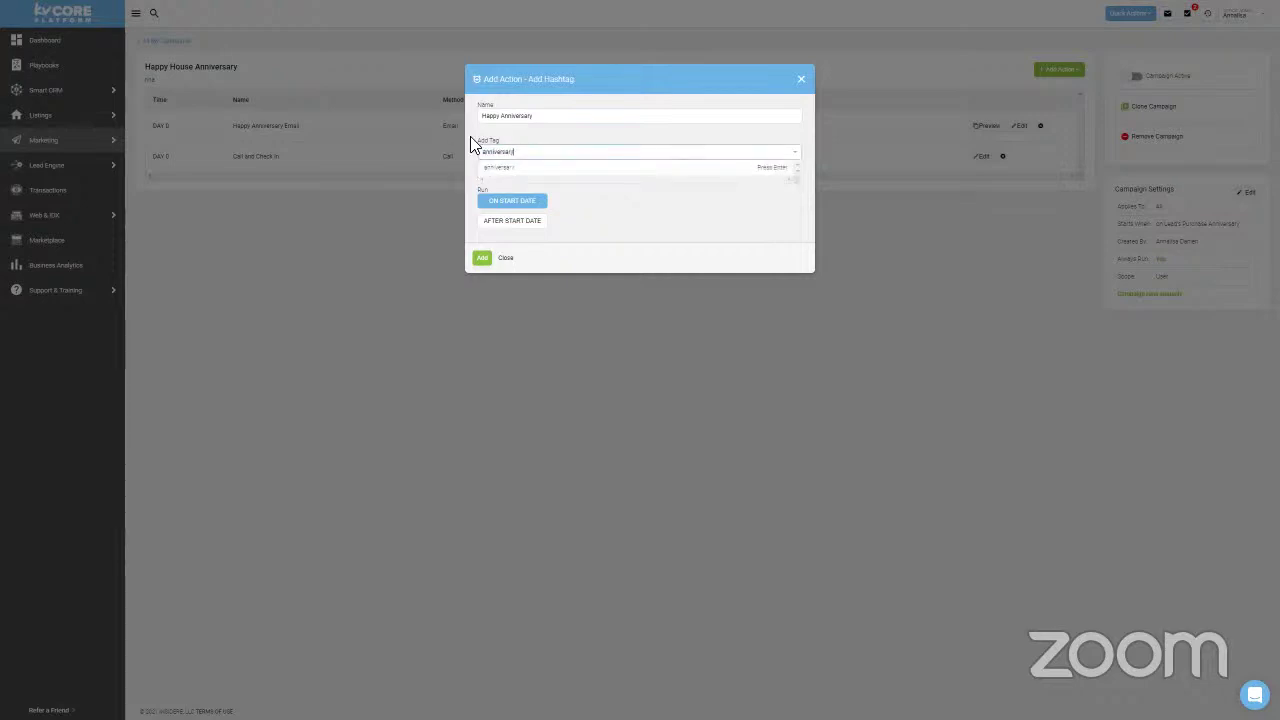
pyautogui.click(510, 204)
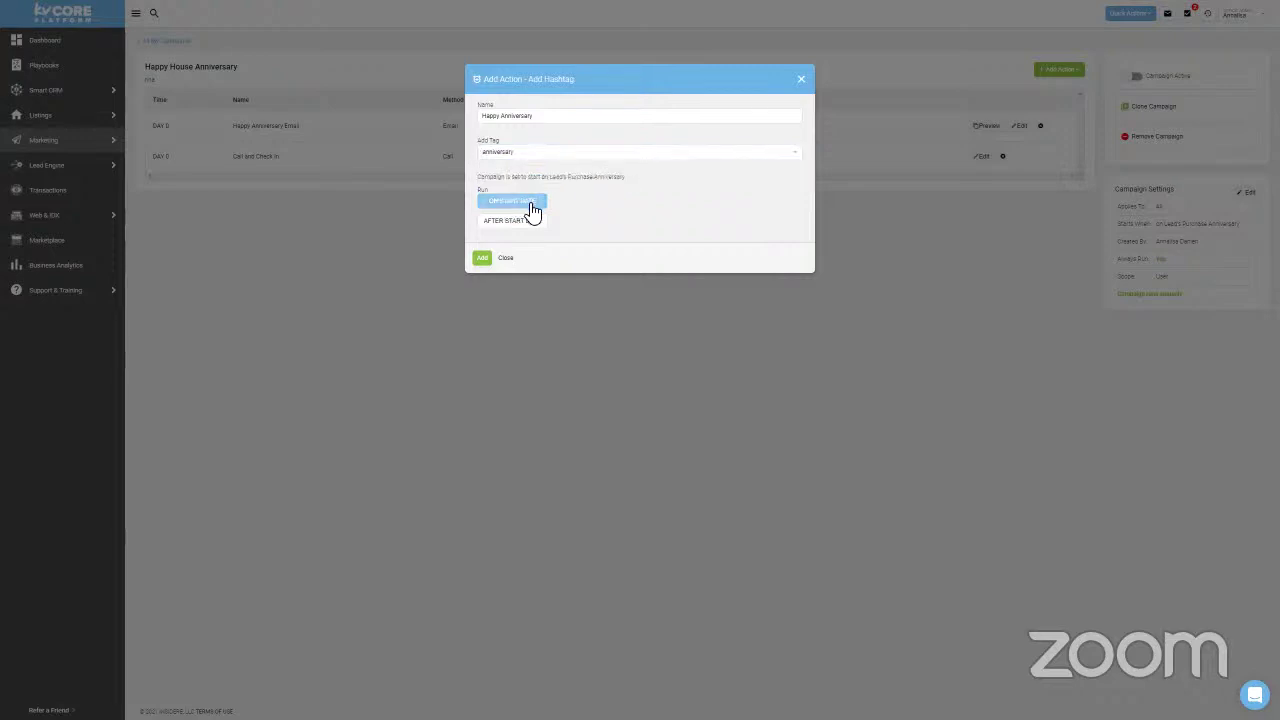
pyautogui.click(483, 261)
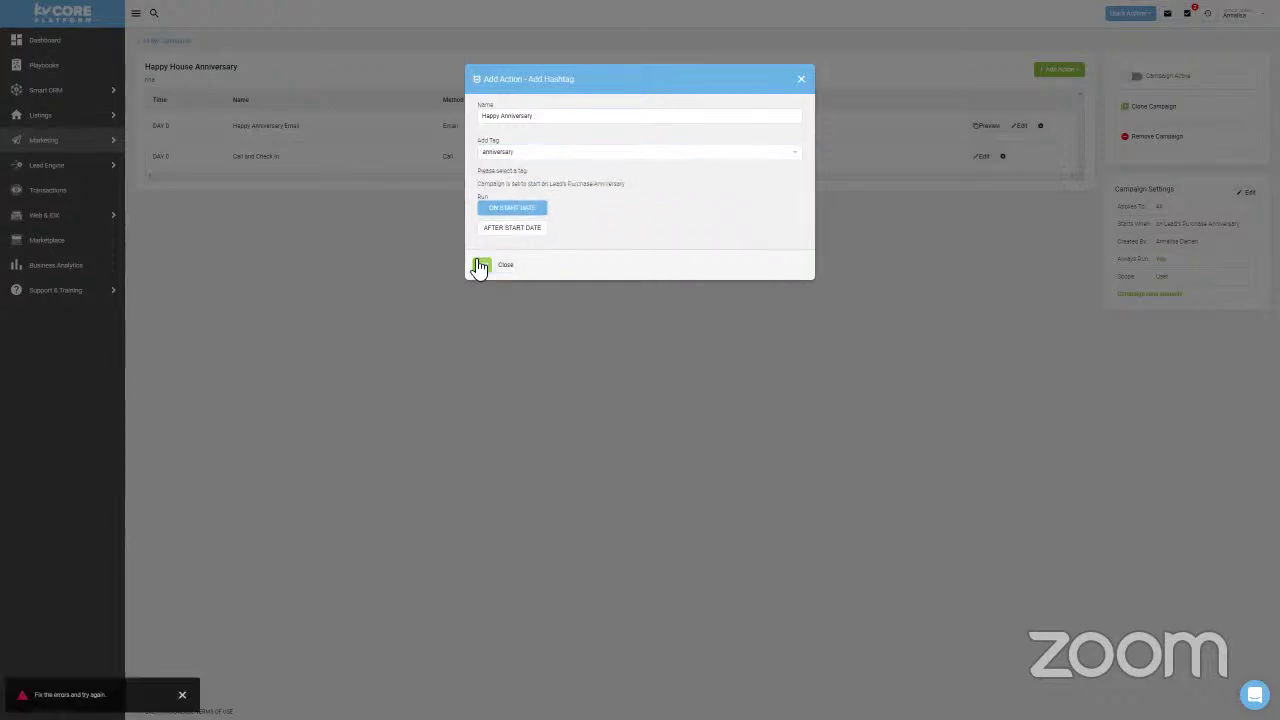
pyautogui.click(523, 155)
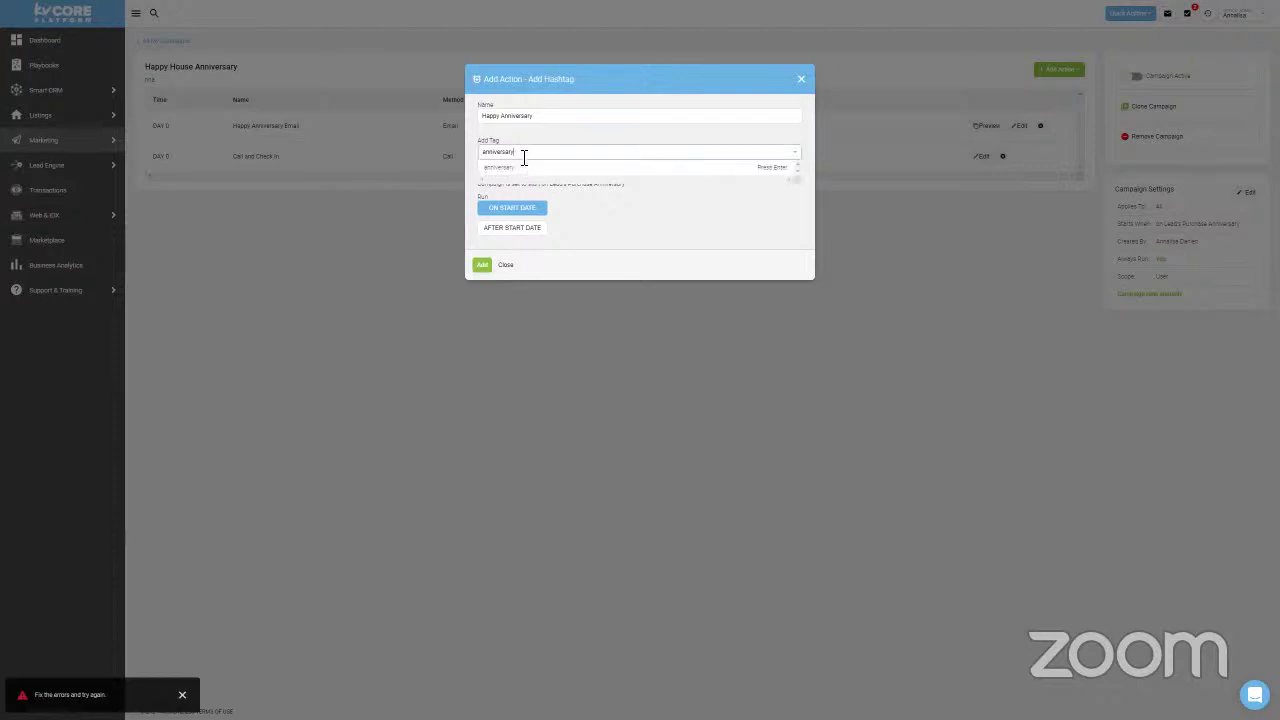
pyautogui.click(504, 174)
pyautogui.click(520, 157)
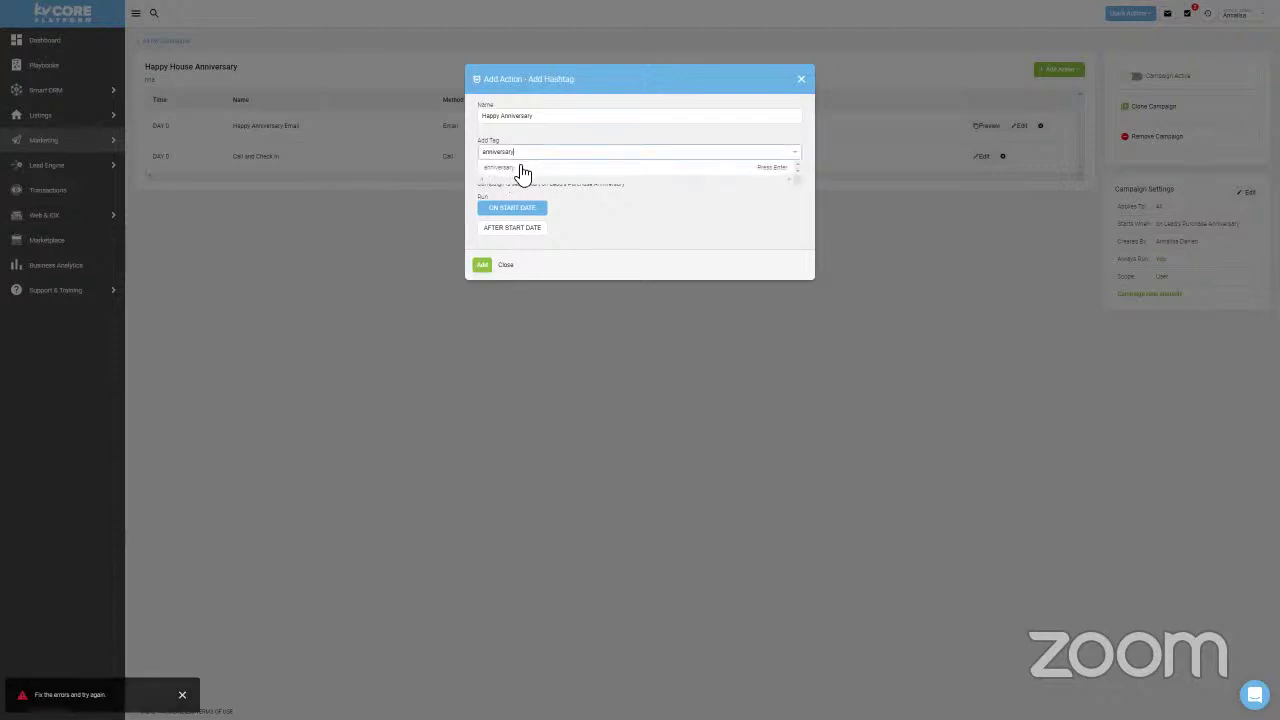
pyautogui.click(521, 168)
pyautogui.click(526, 156)
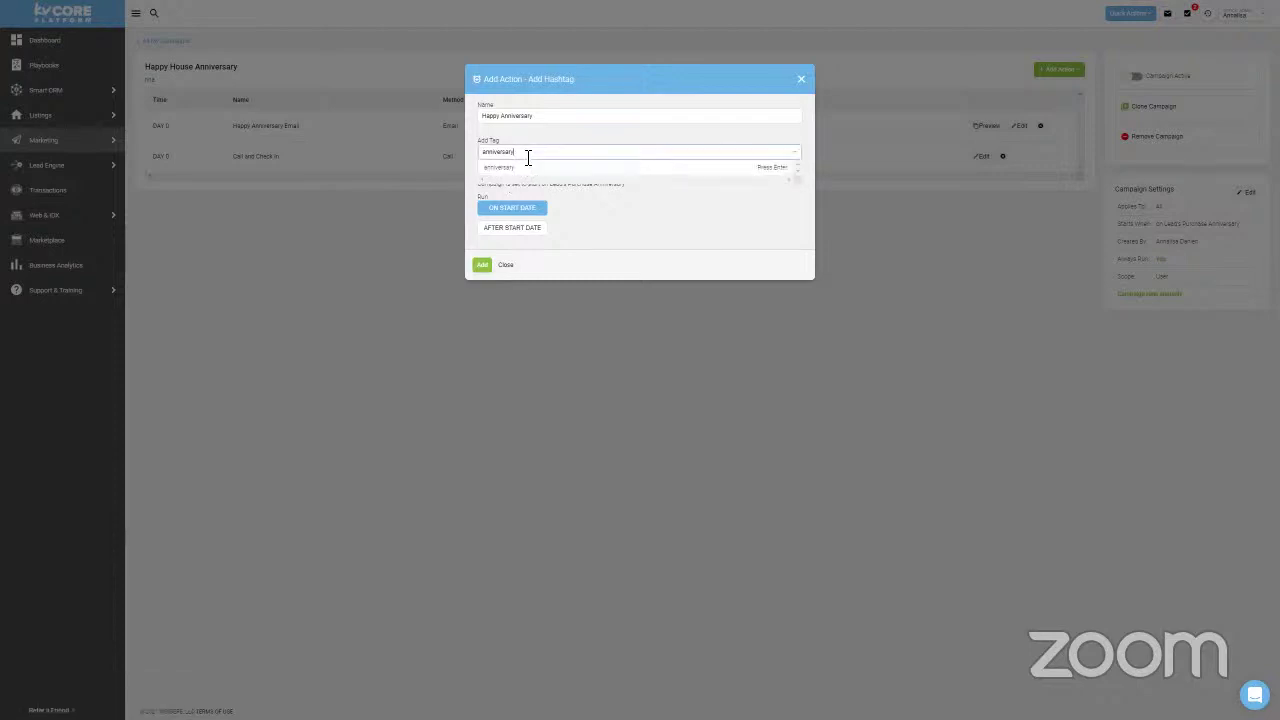
pyautogui.click(765, 176)
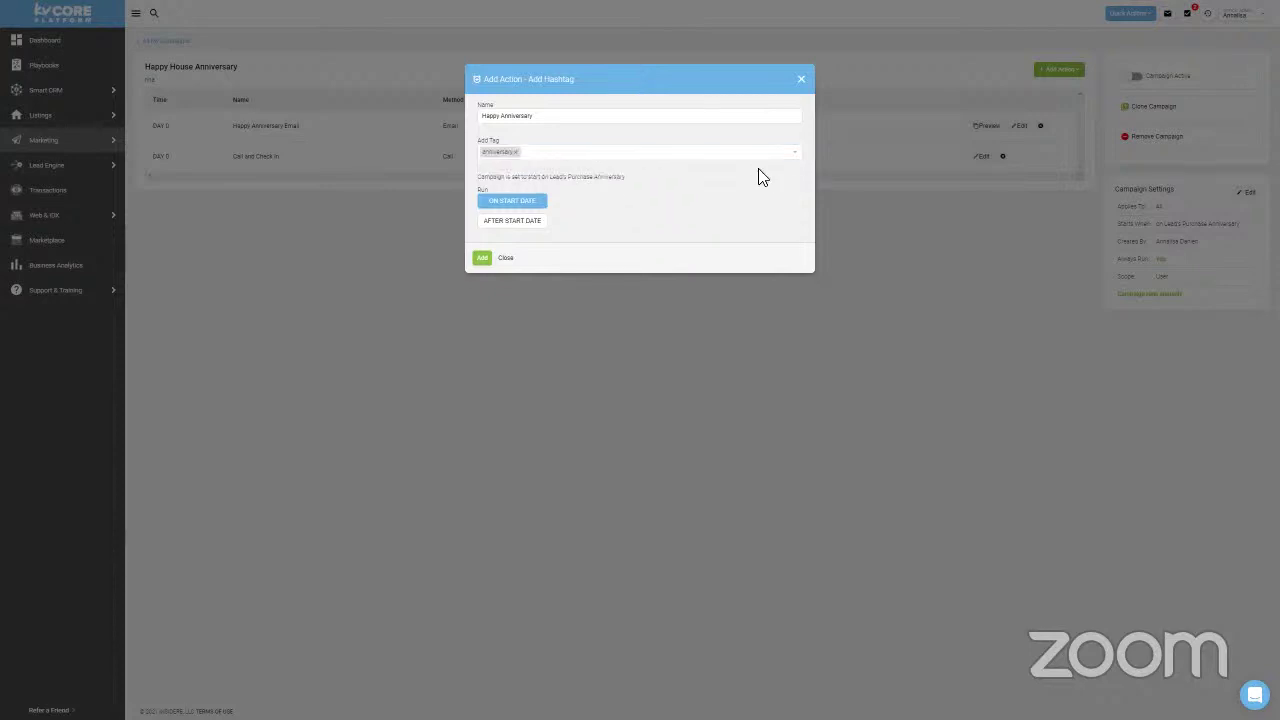
pyautogui.click(482, 259)
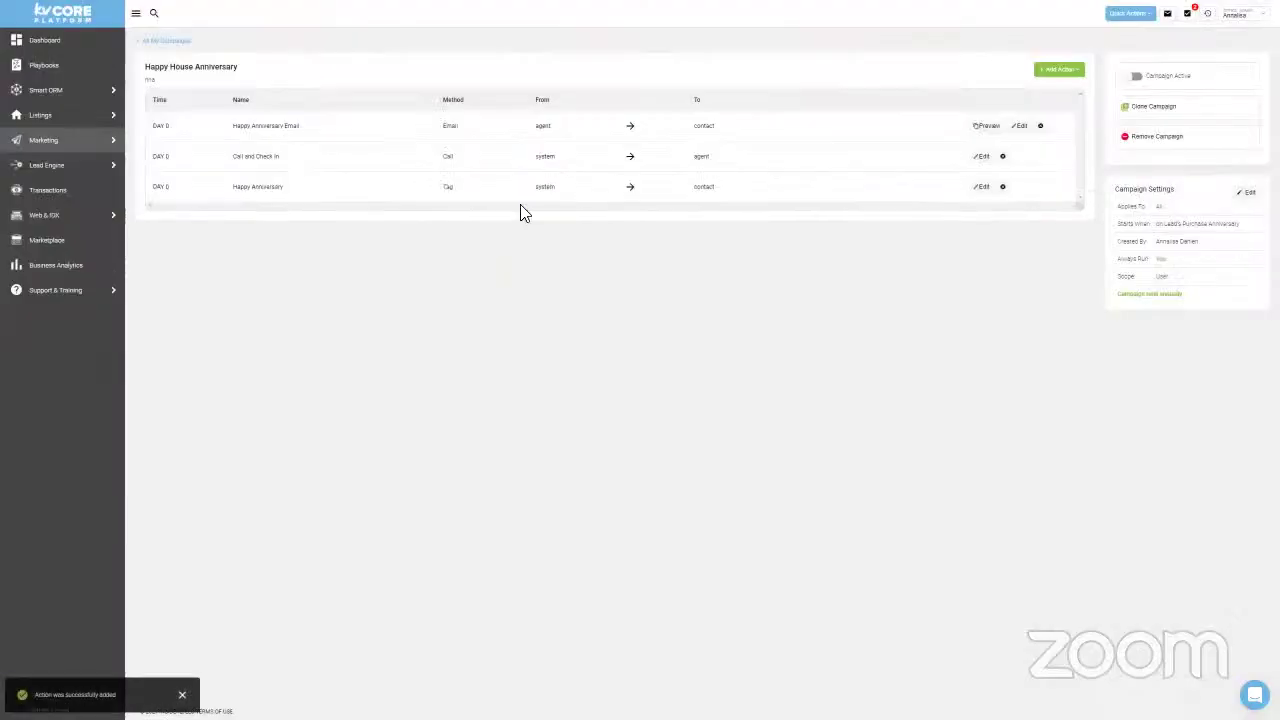
# Show the 2021 Newsletter List in the Smart CRM and open the record of its first contact.
pyautogui.moveTo(40, 90)
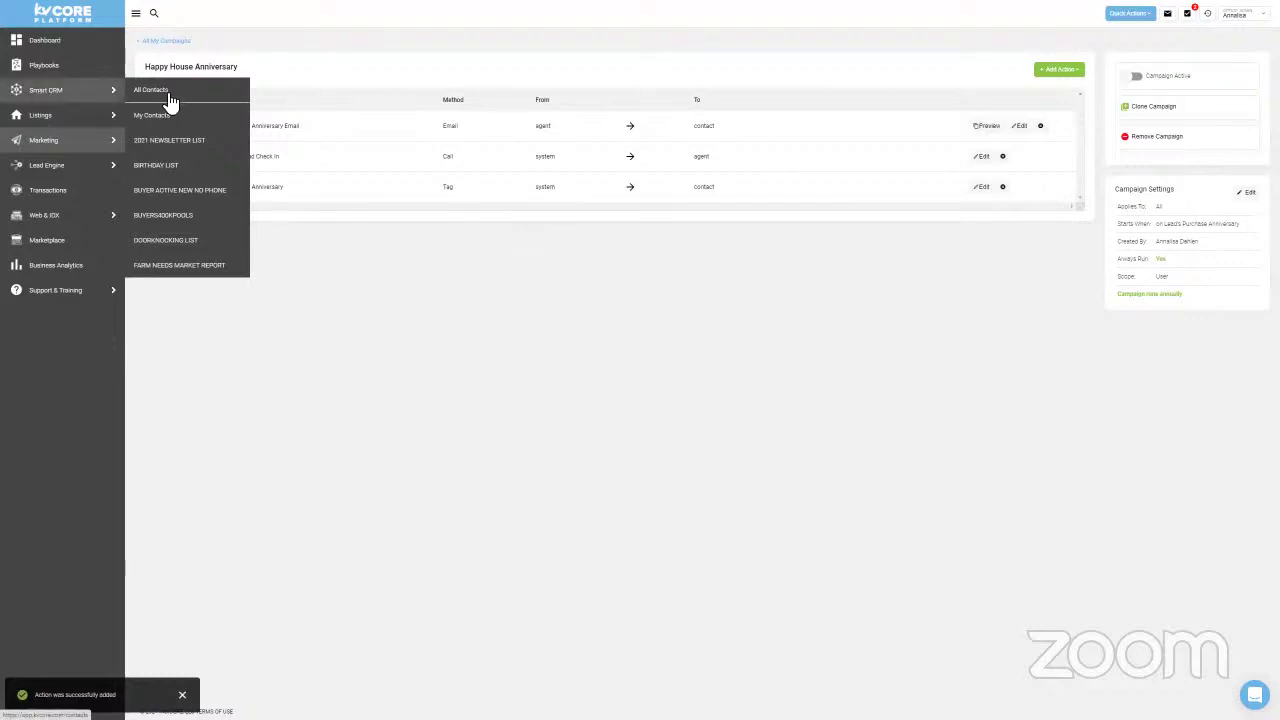
pyautogui.click(169, 95)
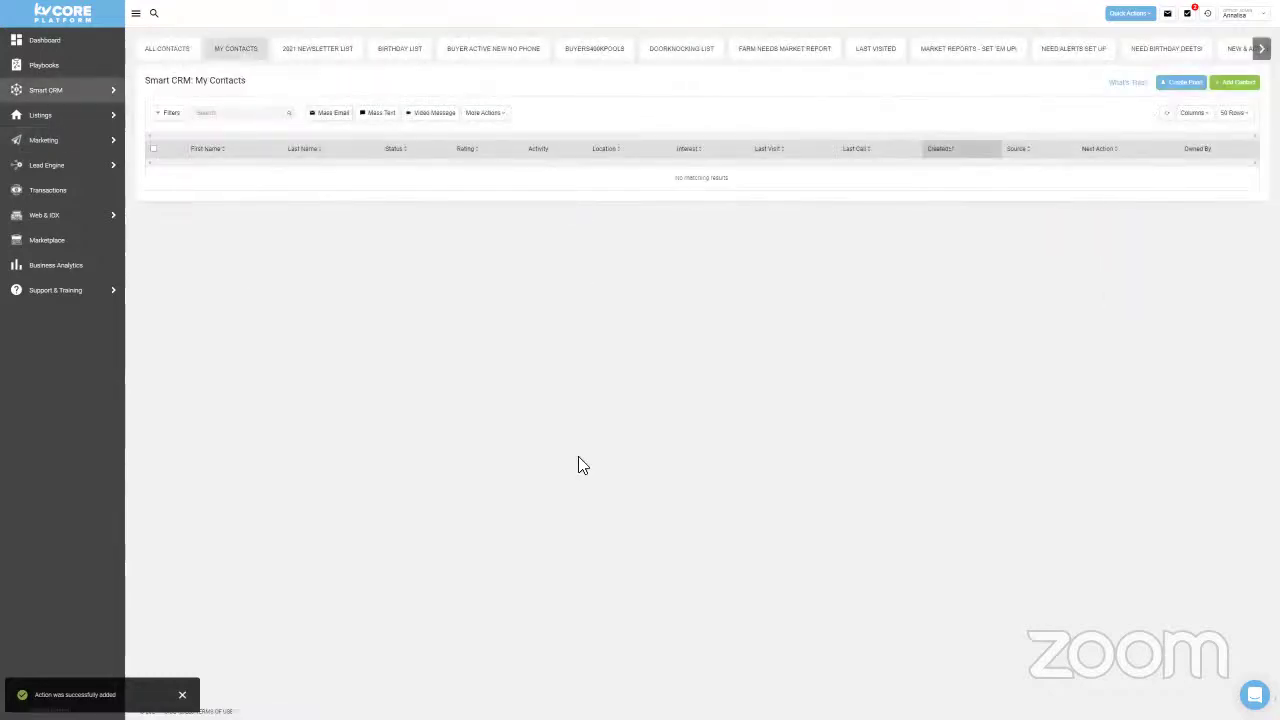
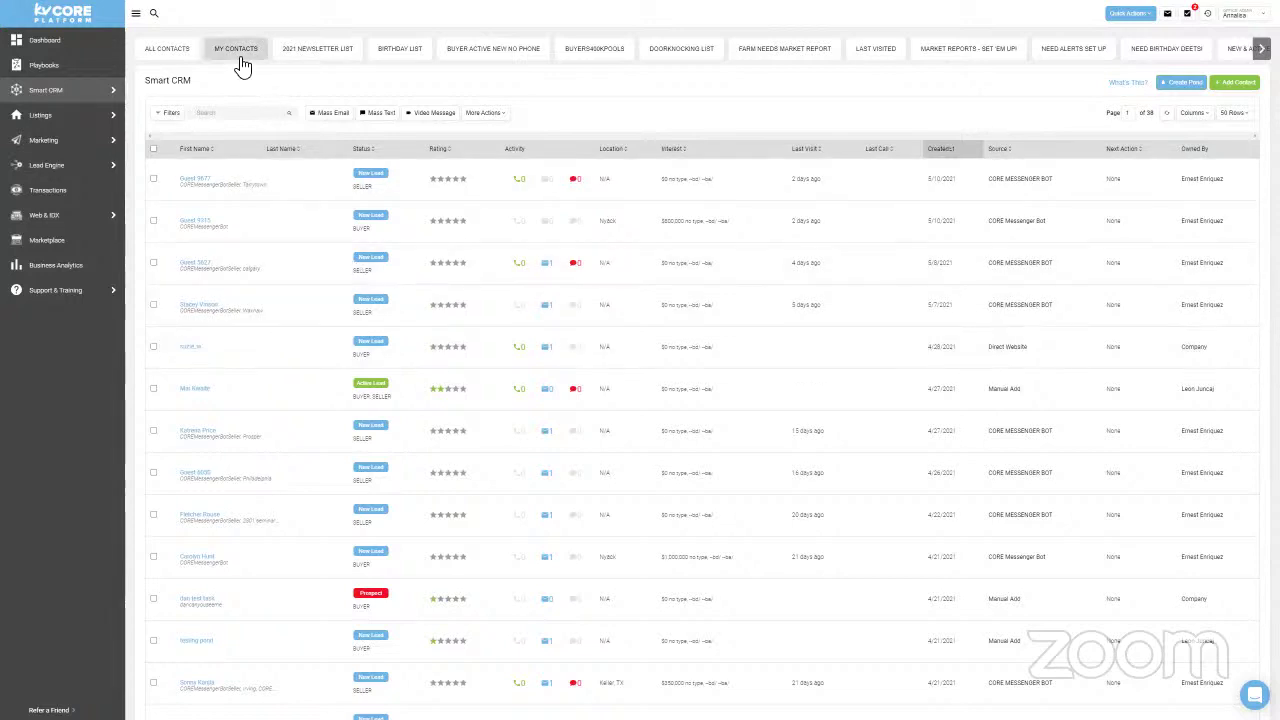
pyautogui.click(322, 52)
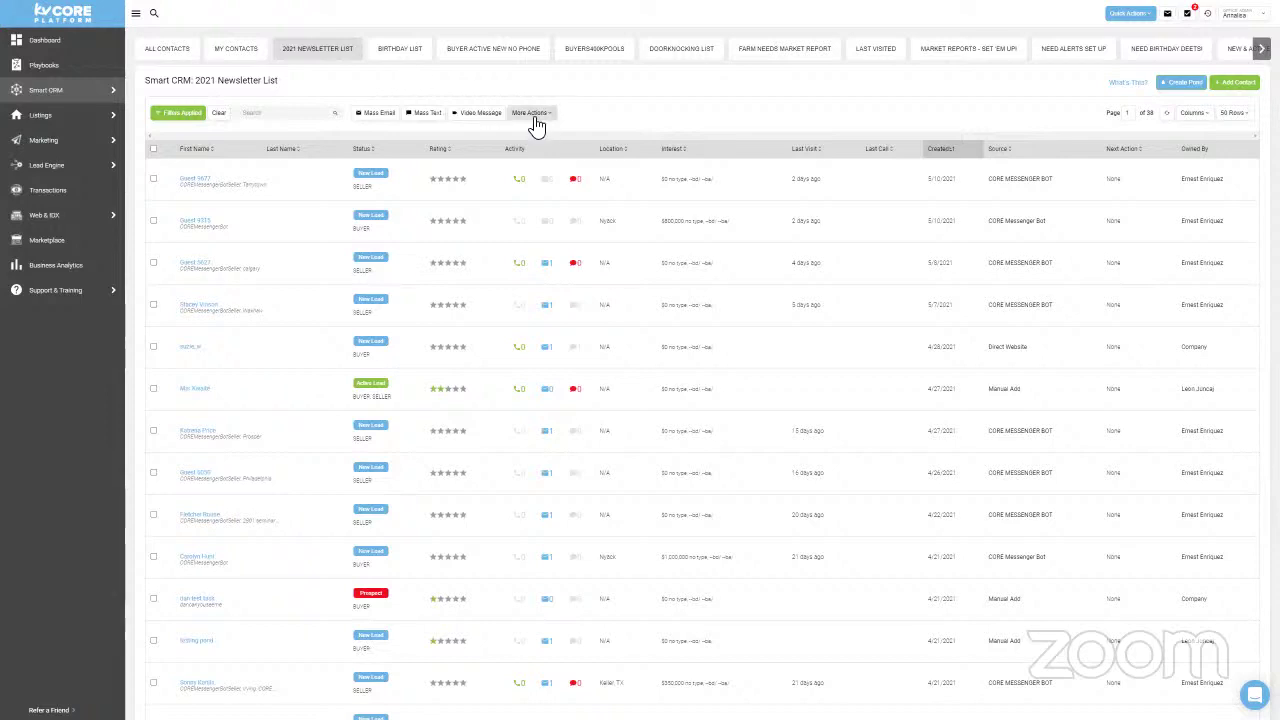
pyautogui.click(194, 179)
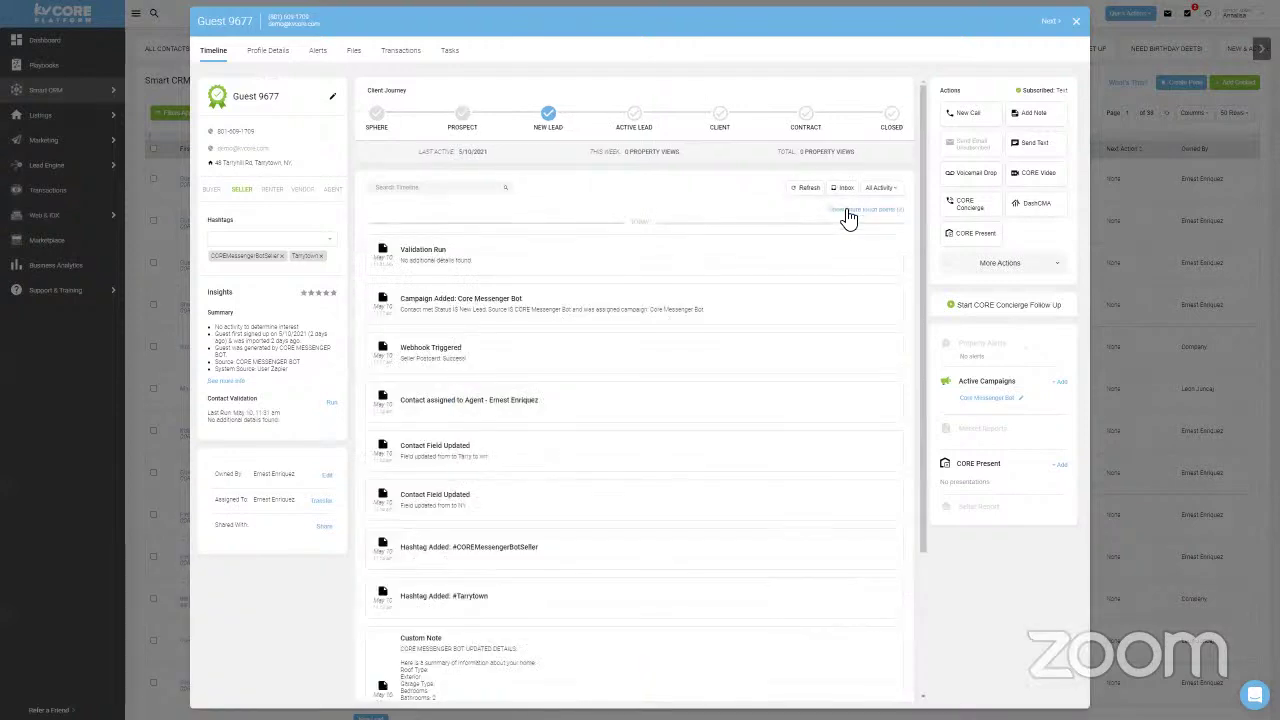
# Place a call to the open contact using the phone number on file.
pyautogui.click(966, 113)
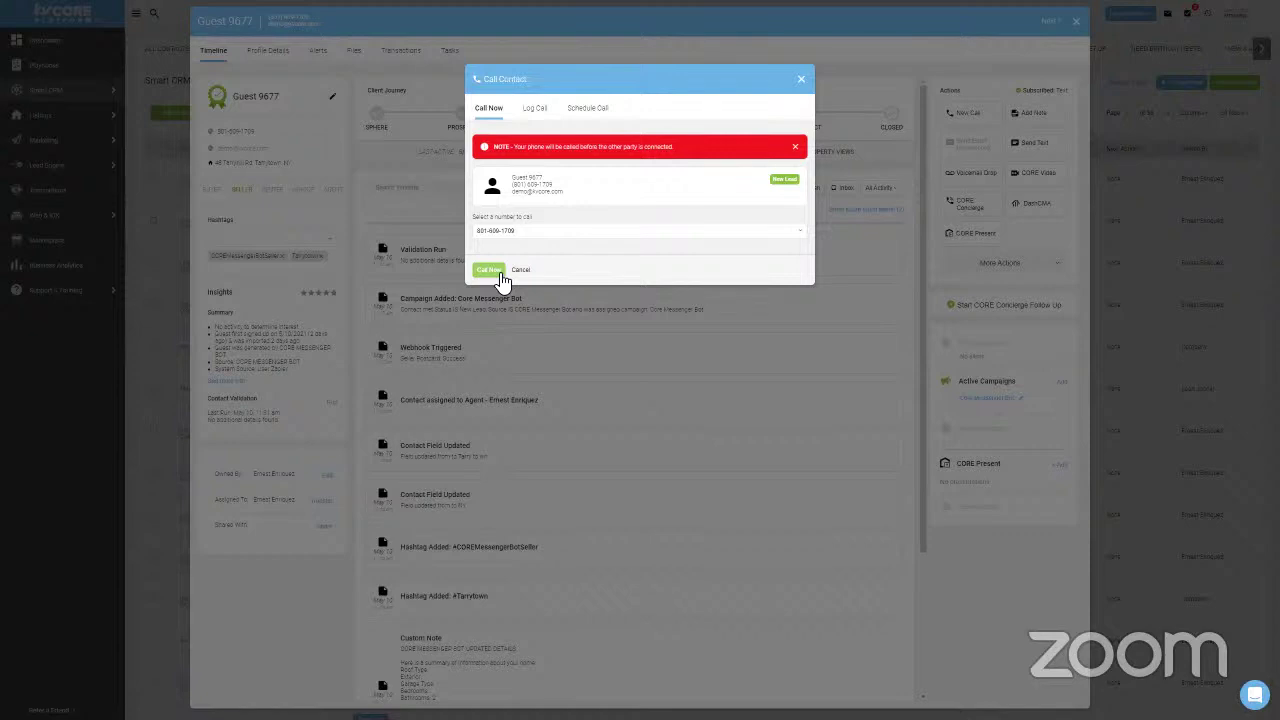
pyautogui.click(550, 231)
pyautogui.click(548, 242)
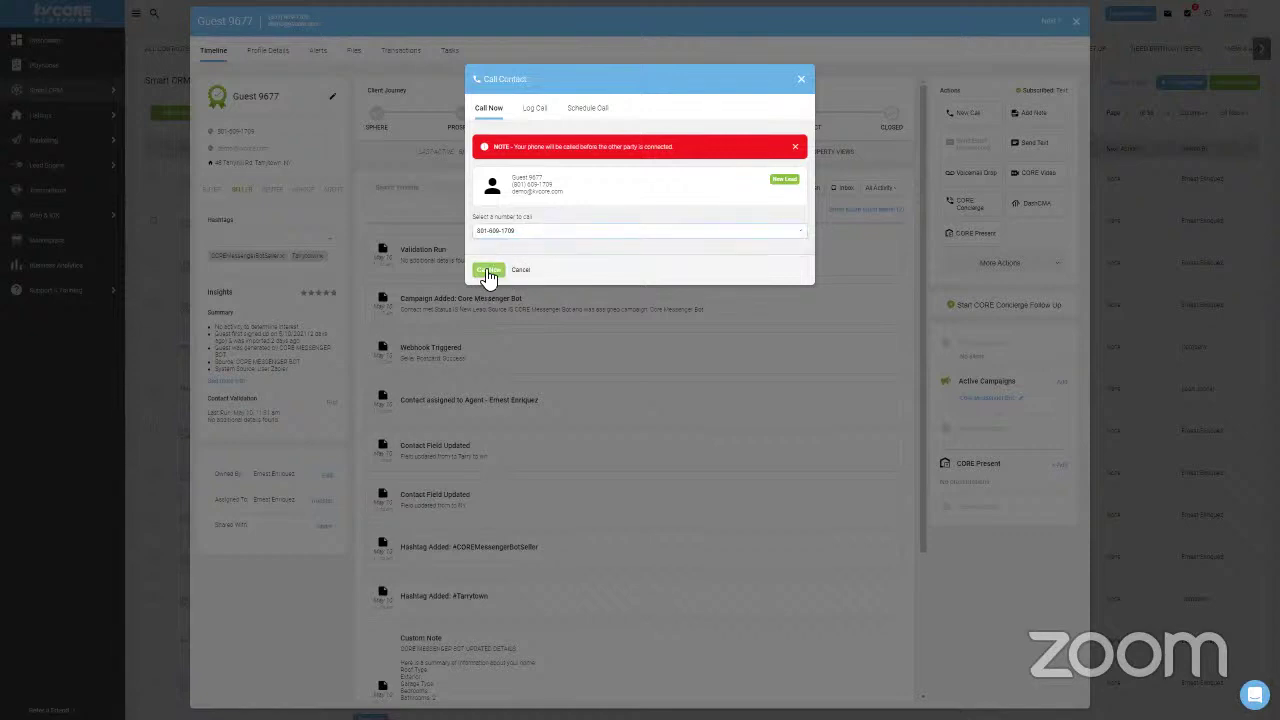
pyautogui.click(489, 272)
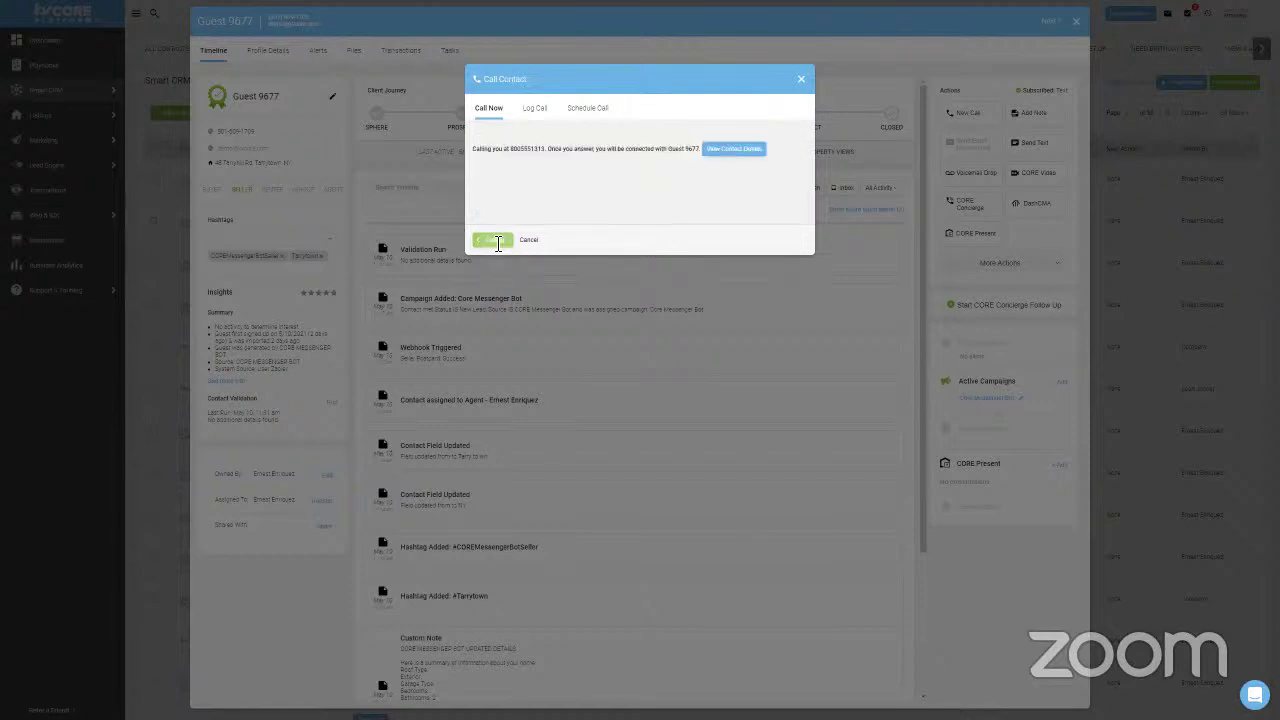
# Log the outbound call as contacted with the note "contacted, set up future contact.".
pyautogui.click(652, 257)
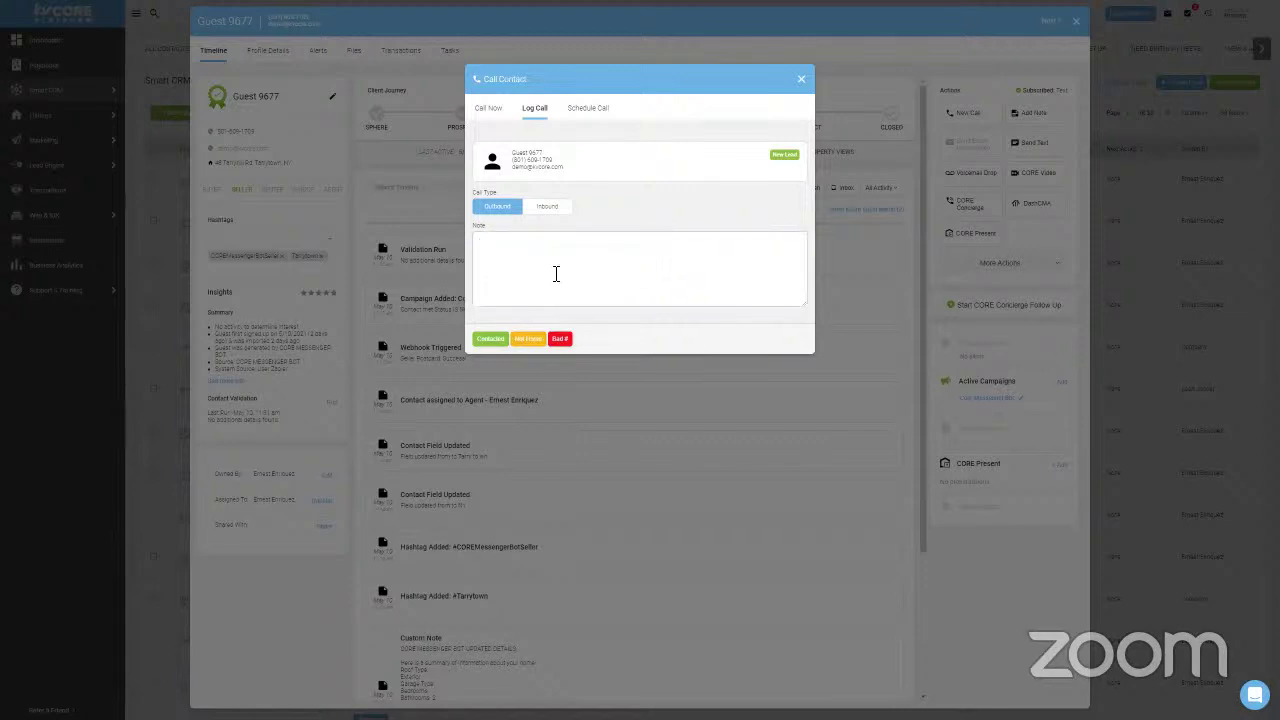
pyautogui.write('contacted, set up future contact.')
pyautogui.click(485, 342)
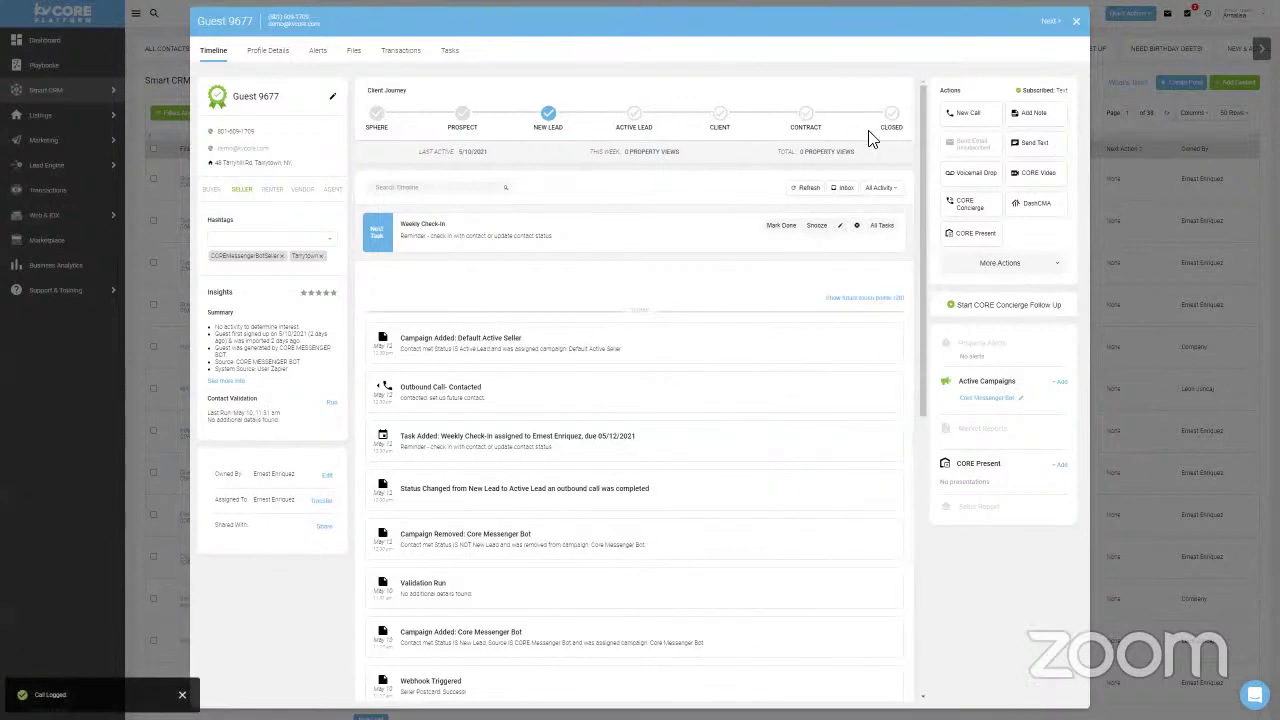
# Go through the next contacts in the list, checking the call options of those with a phone number, and close the contact record.
pyautogui.click(1050, 21)
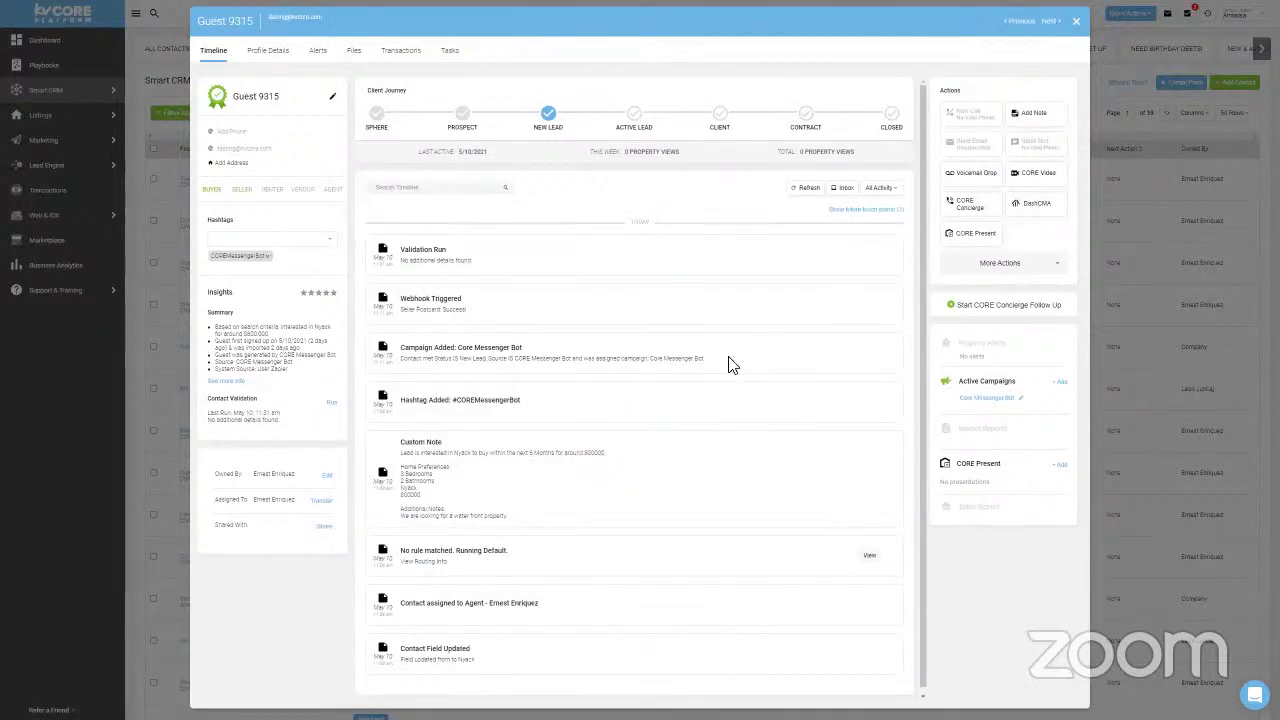
pyautogui.click(1050, 23)
pyautogui.click(985, 116)
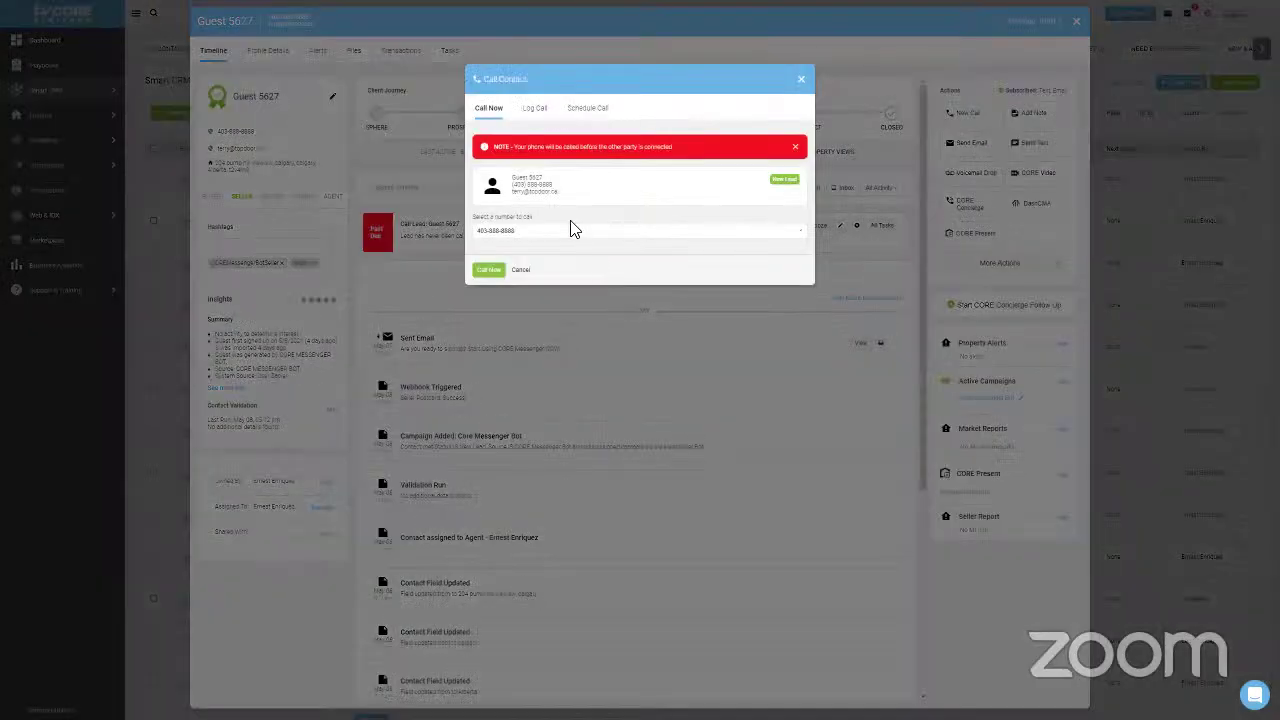
pyautogui.click(1046, 22)
pyautogui.click(1046, 22)
pyautogui.click(1050, 23)
pyautogui.click(965, 115)
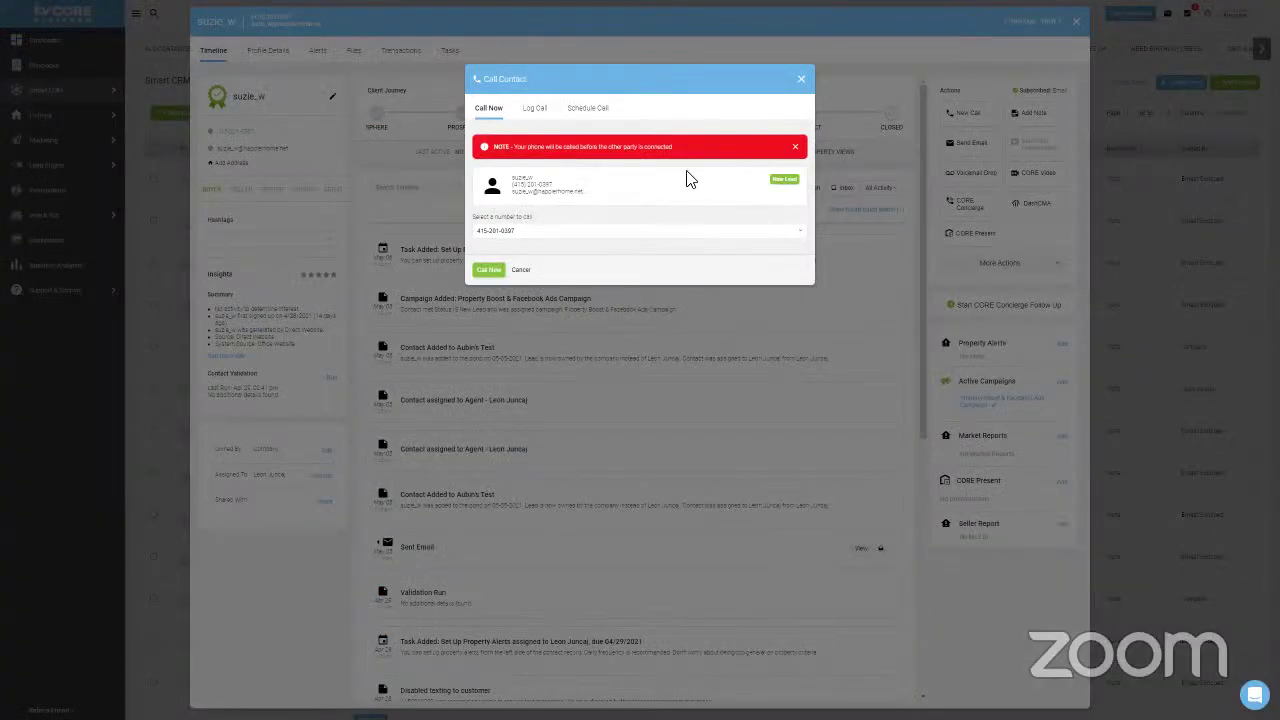
pyautogui.click(1058, 30)
pyautogui.click(1052, 24)
pyautogui.click(965, 115)
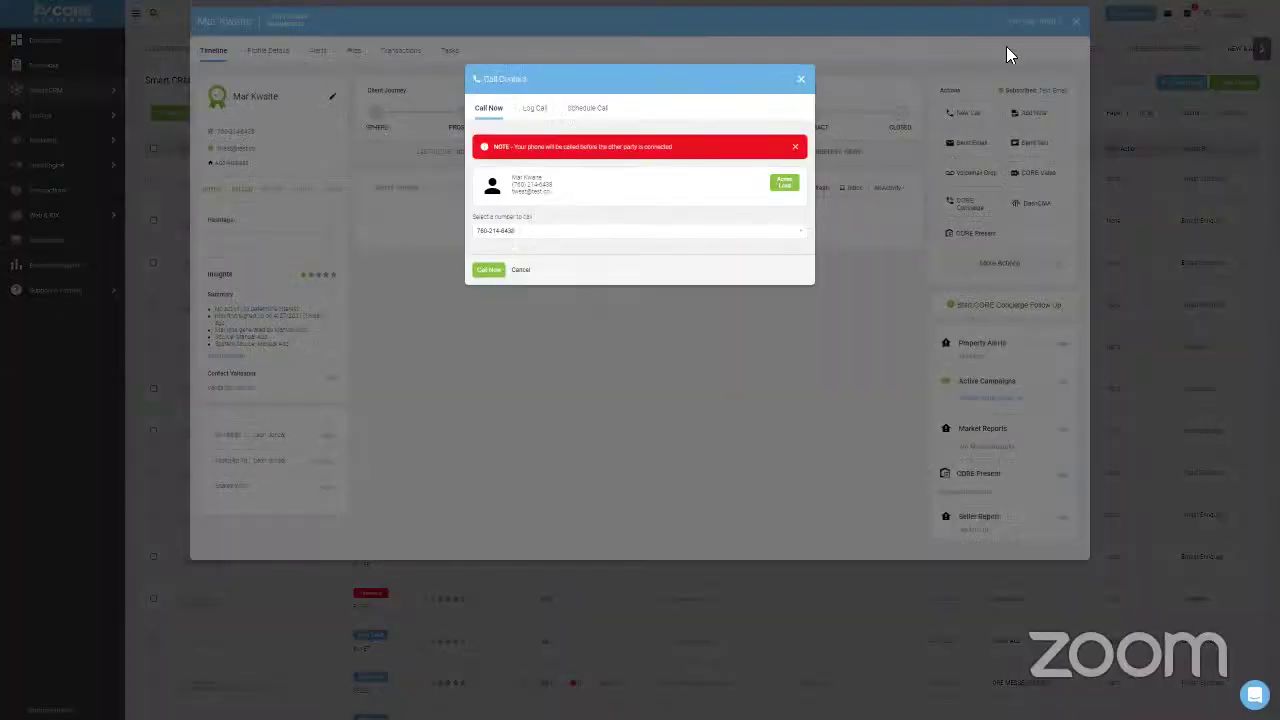
pyautogui.click(1044, 30)
pyautogui.click(1048, 24)
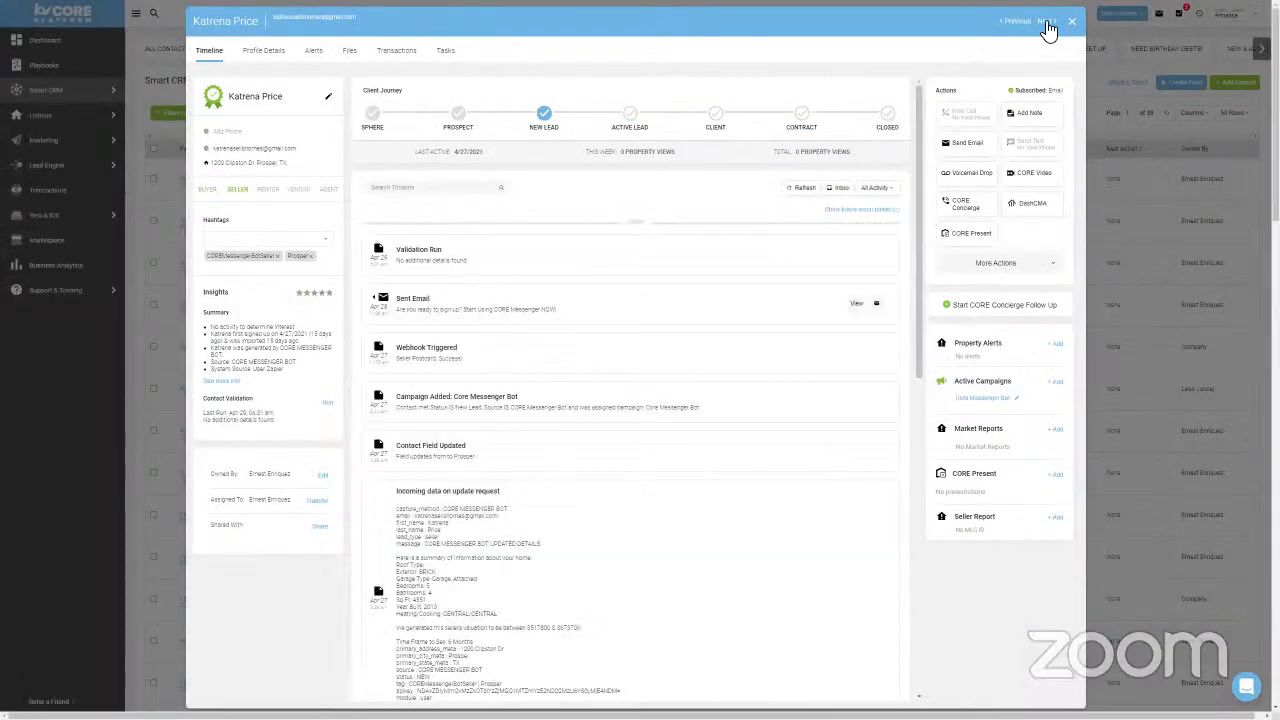
pyautogui.click(1048, 24)
pyautogui.click(1046, 22)
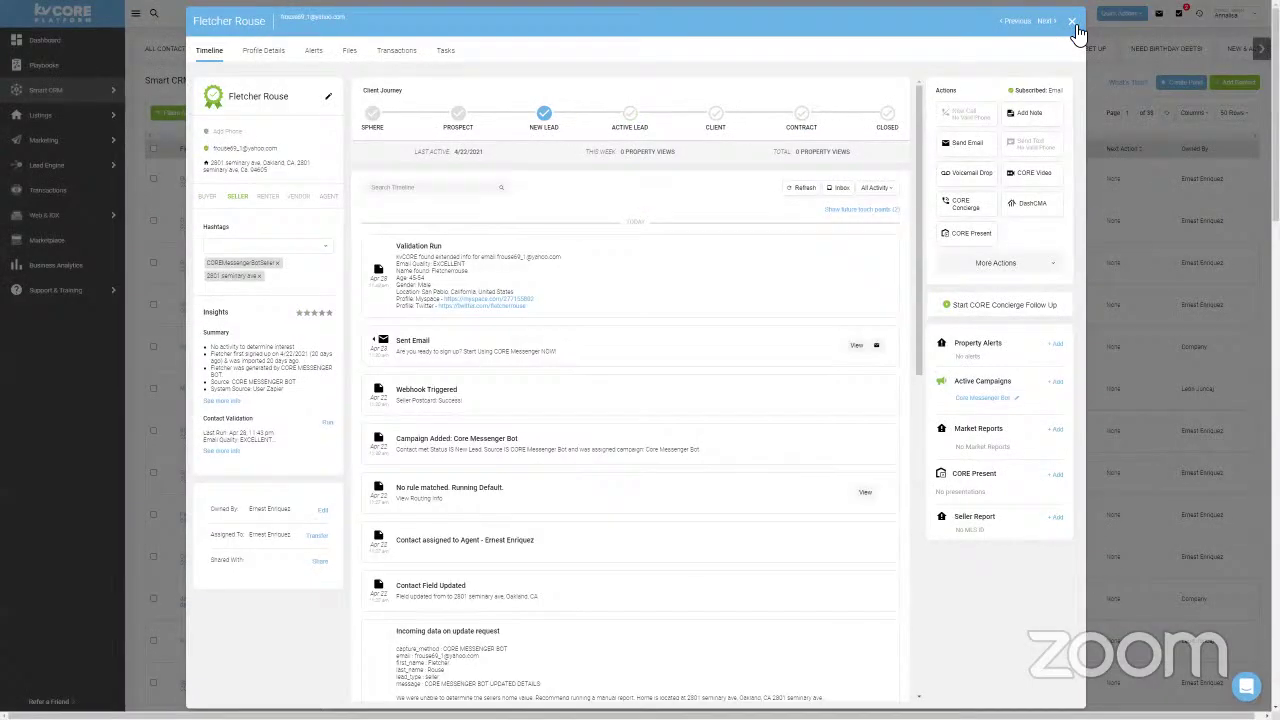
pyautogui.click(1072, 22)
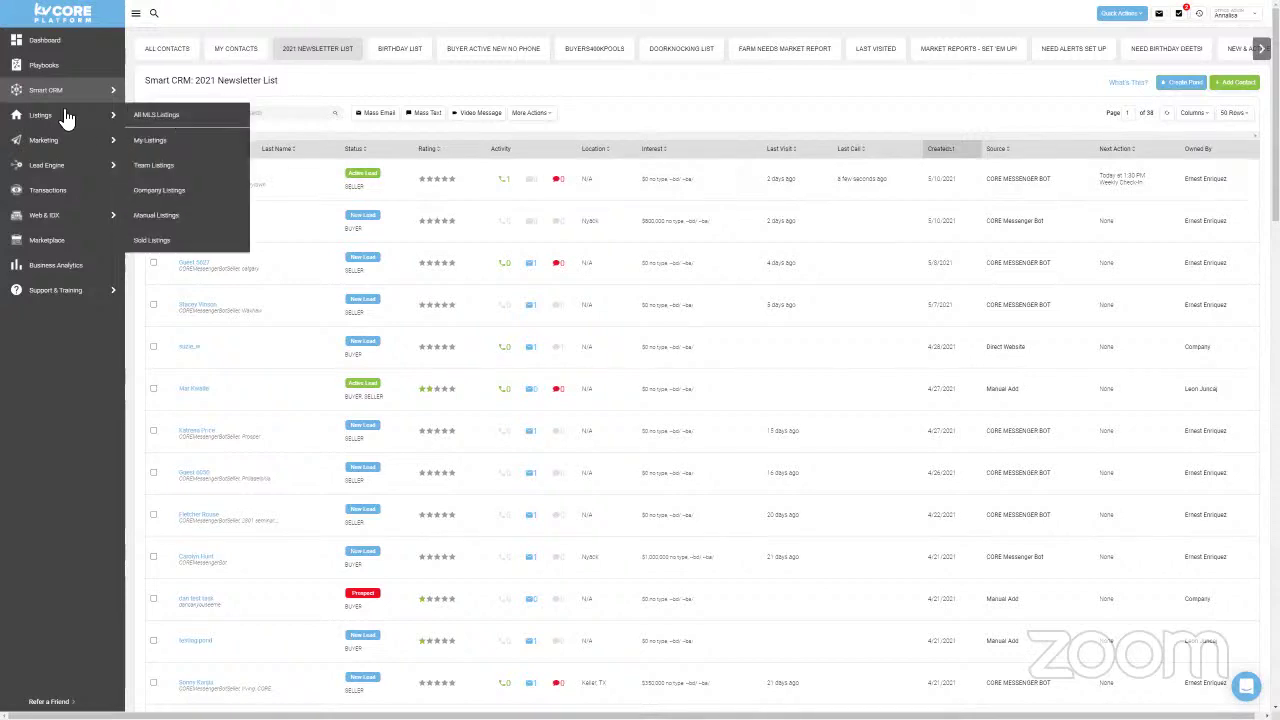
# Start a new smart campaign that begins when a specific date occurs, with Specific Date as the date type.
pyautogui.moveTo(57, 97)
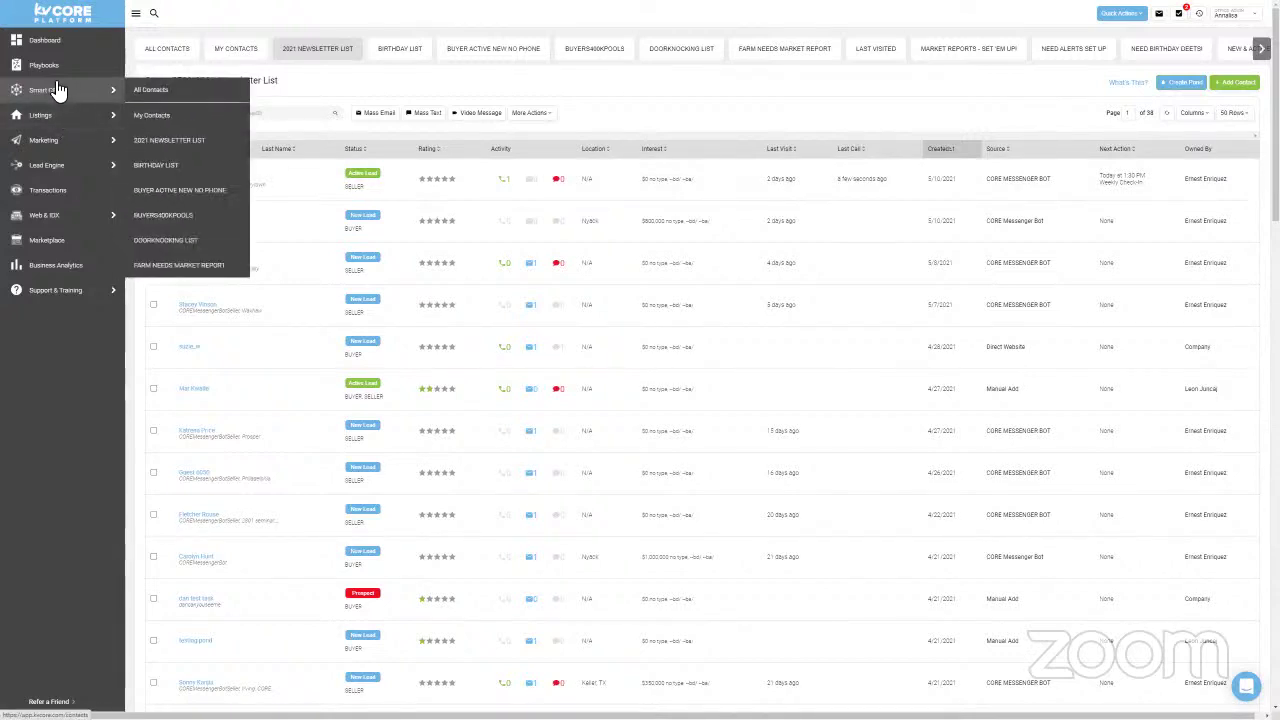
pyautogui.moveTo(60, 140)
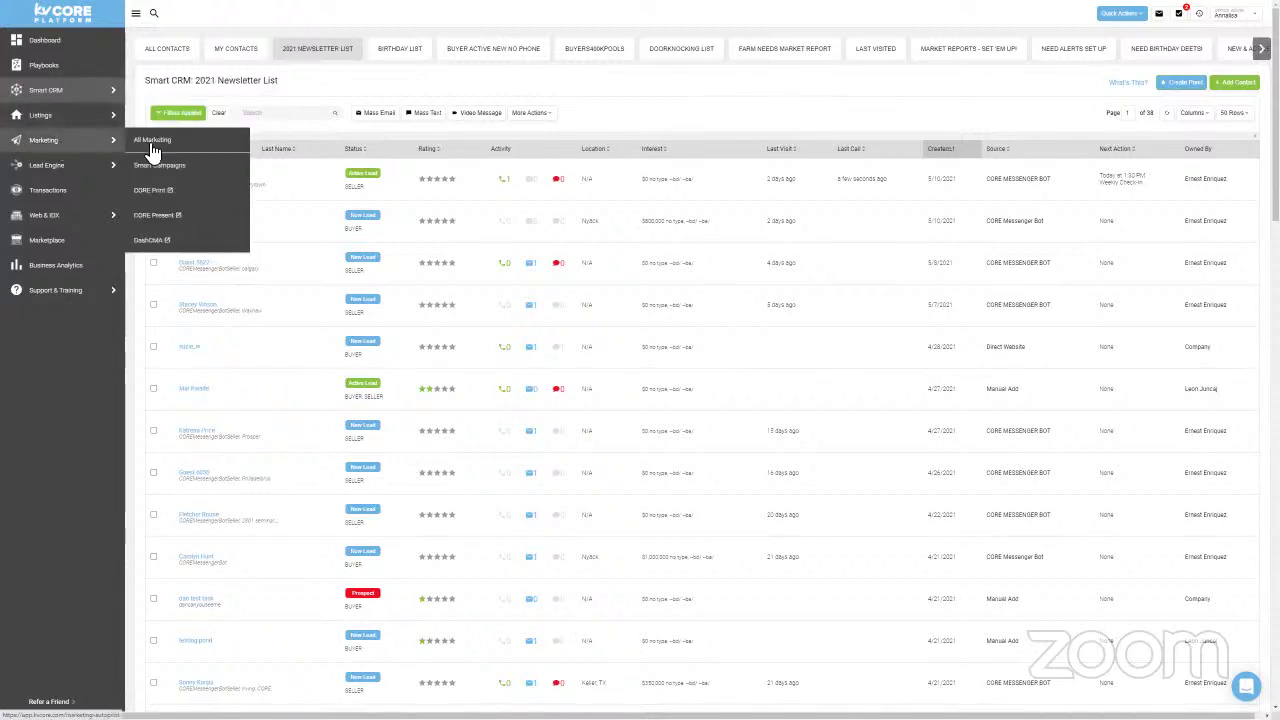
pyautogui.click(155, 165)
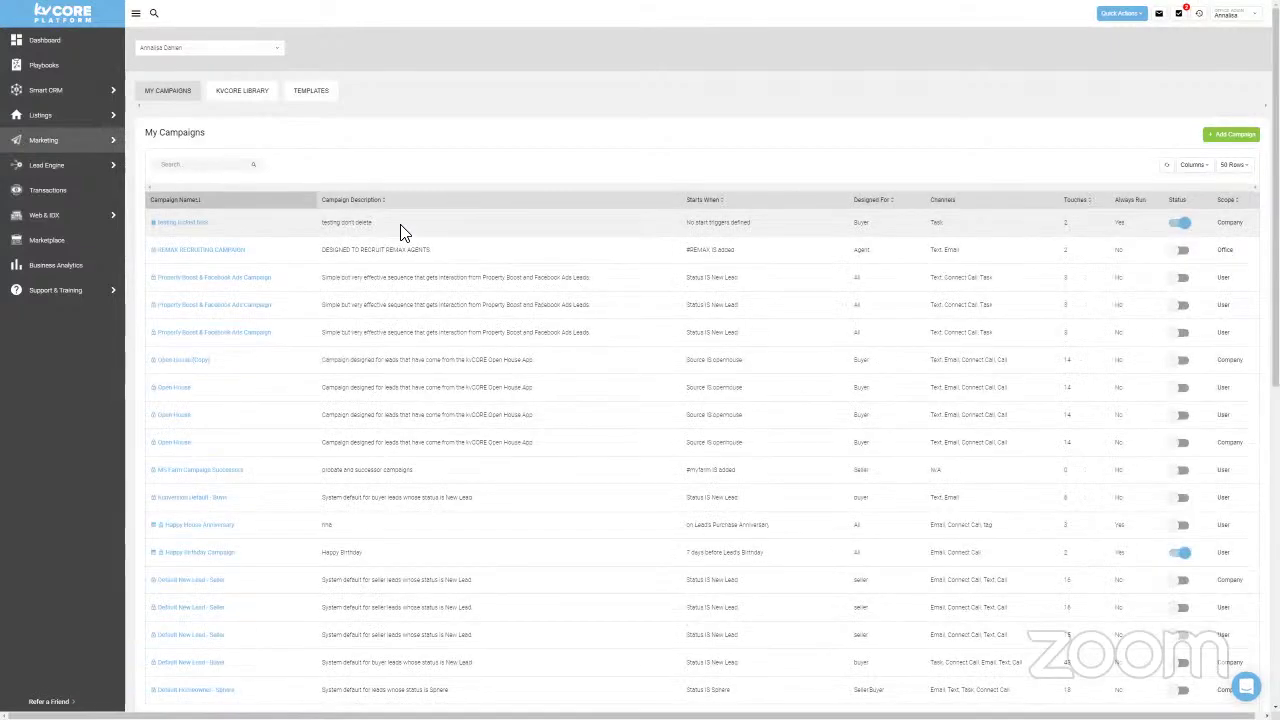
pyautogui.click(1222, 136)
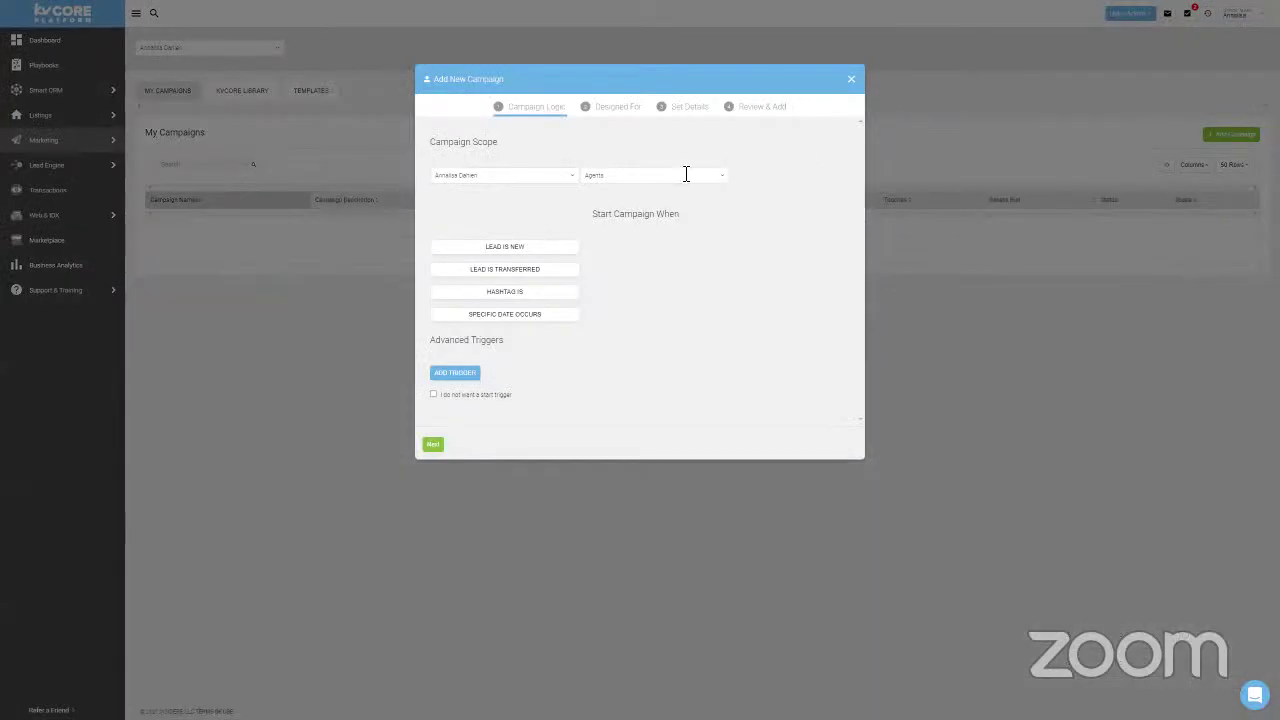
pyautogui.click(530, 313)
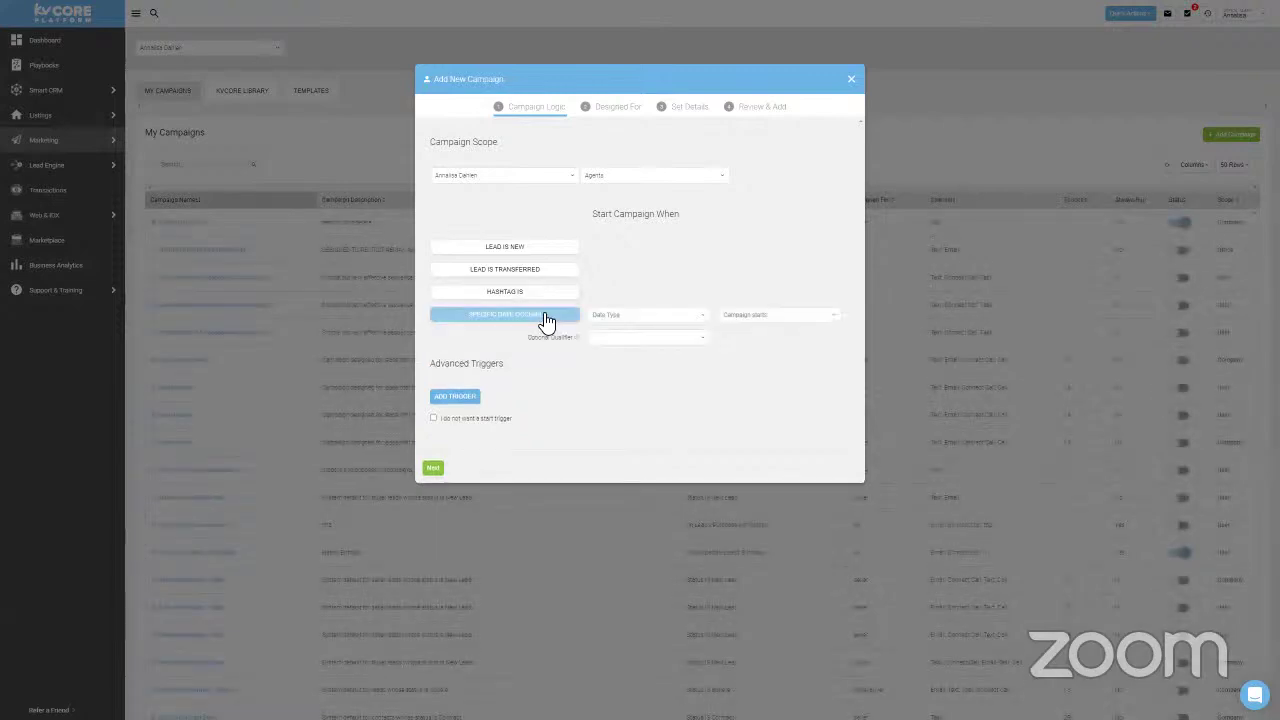
pyautogui.click(605, 316)
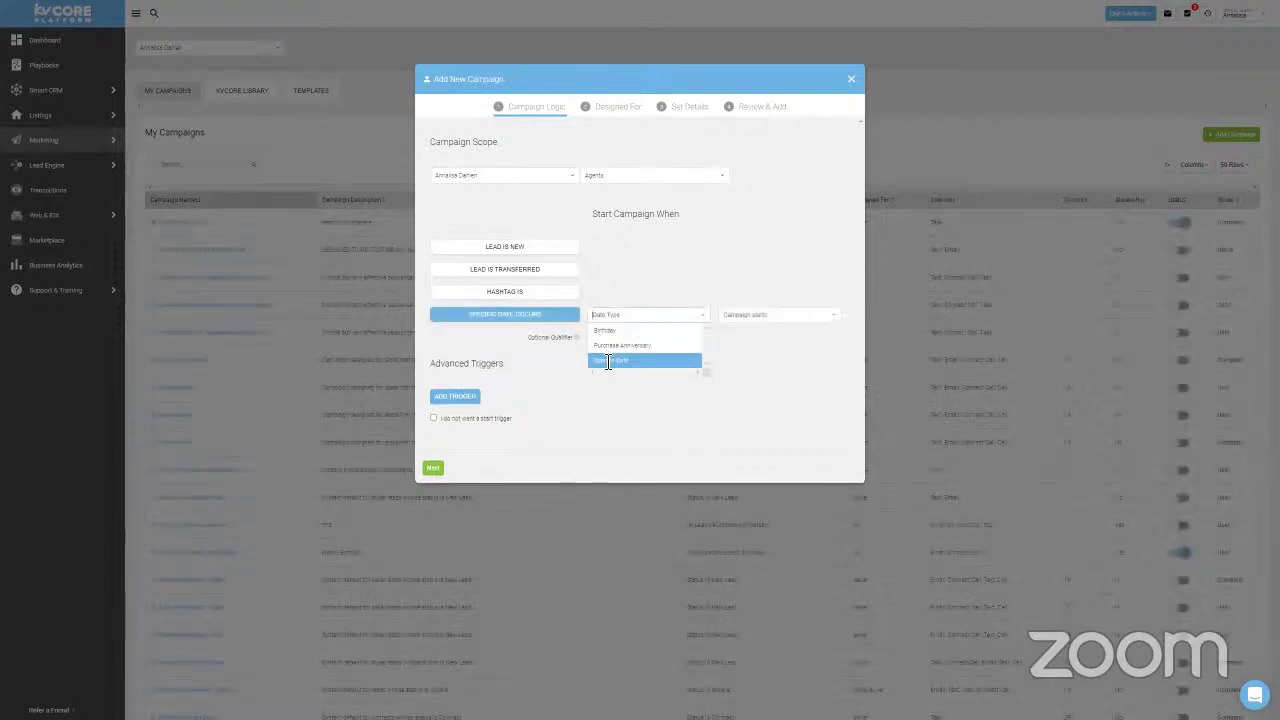
pyautogui.click(608, 361)
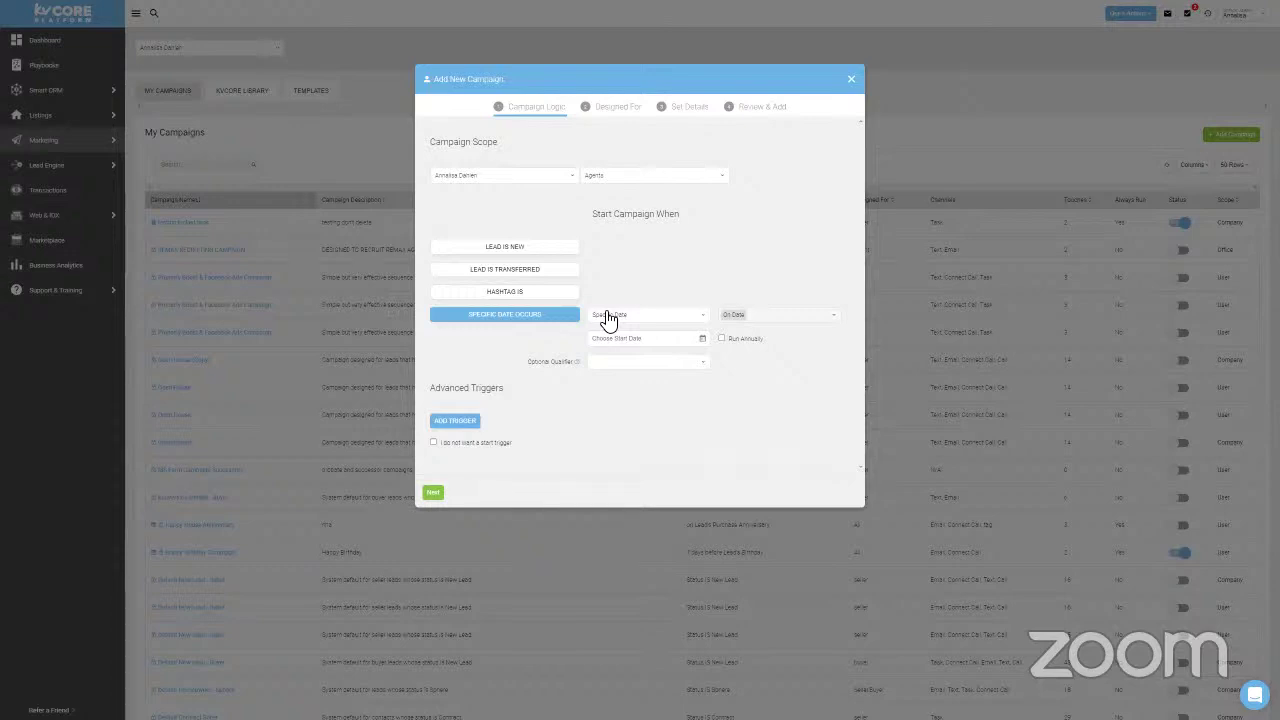
# Make the new campaign run annually and set its start date to 12/15/2021.
pyautogui.click(723, 340)
pyautogui.click(721, 340)
pyautogui.click(656, 340)
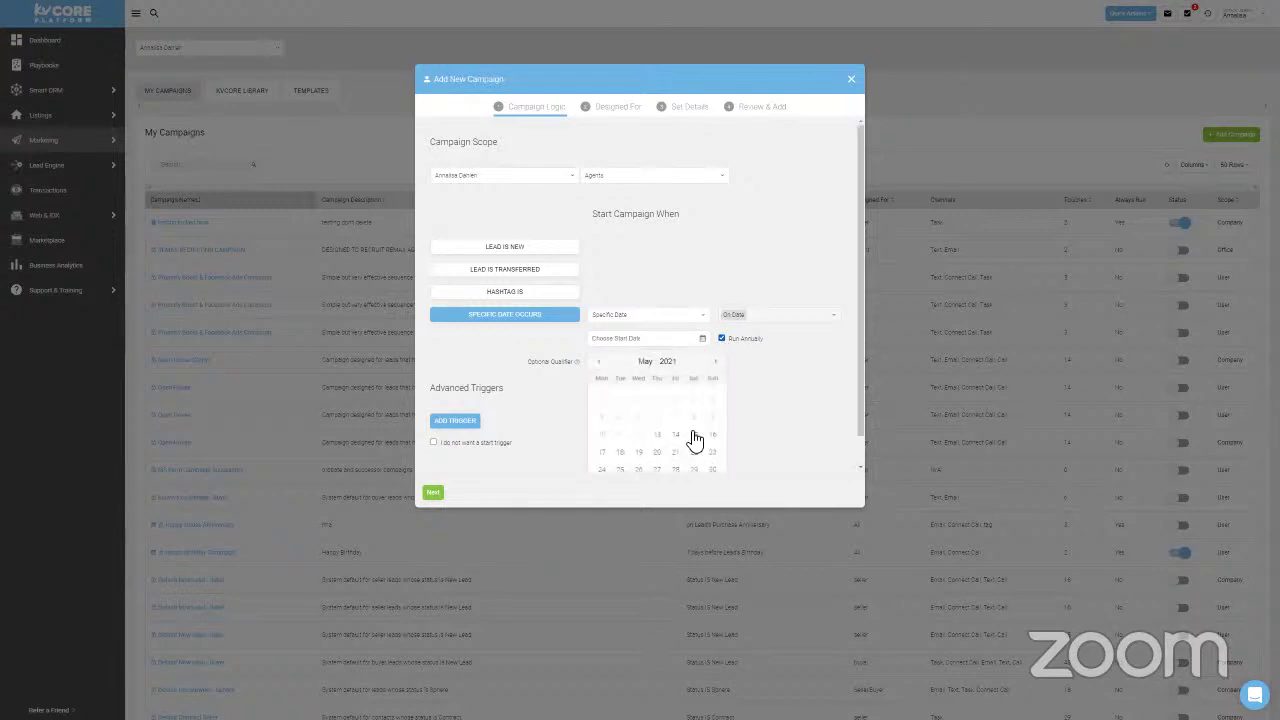
pyautogui.click(716, 362)
pyautogui.click(716, 362)
pyautogui.click(716, 362)
pyautogui.click(716, 364)
pyautogui.click(716, 364)
pyautogui.click(640, 436)
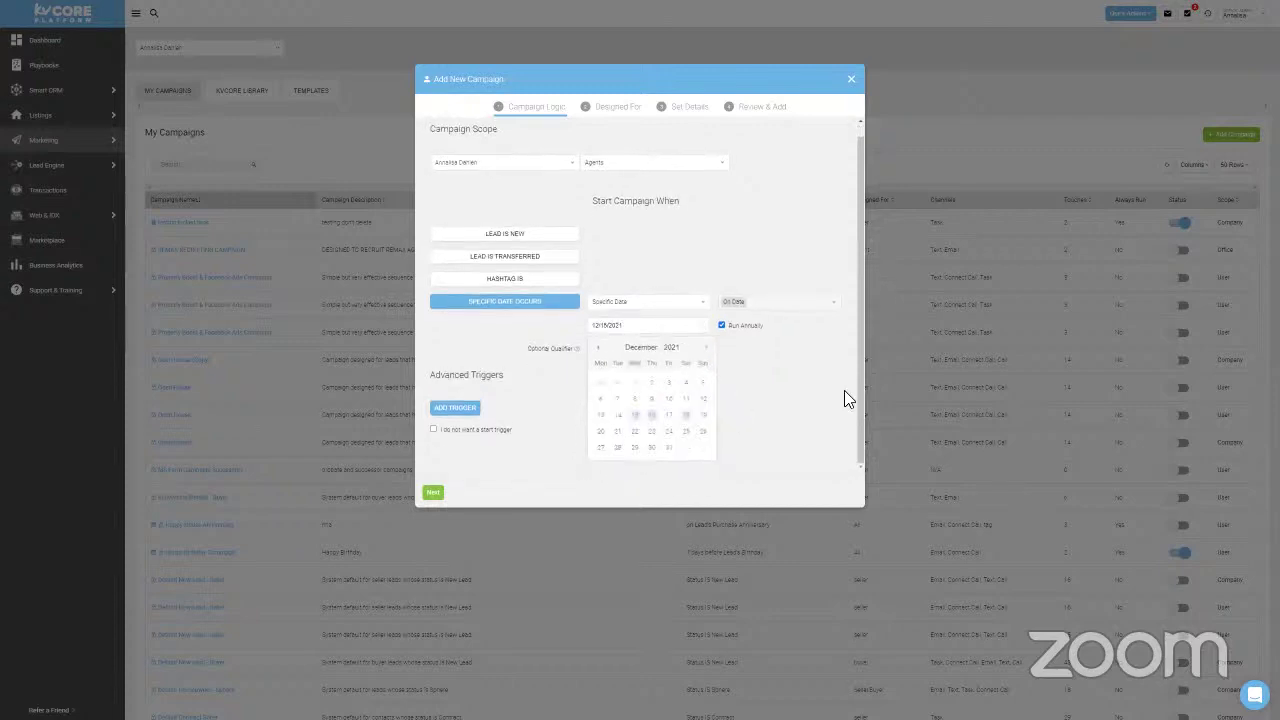
pyautogui.click(628, 363)
pyautogui.click(738, 371)
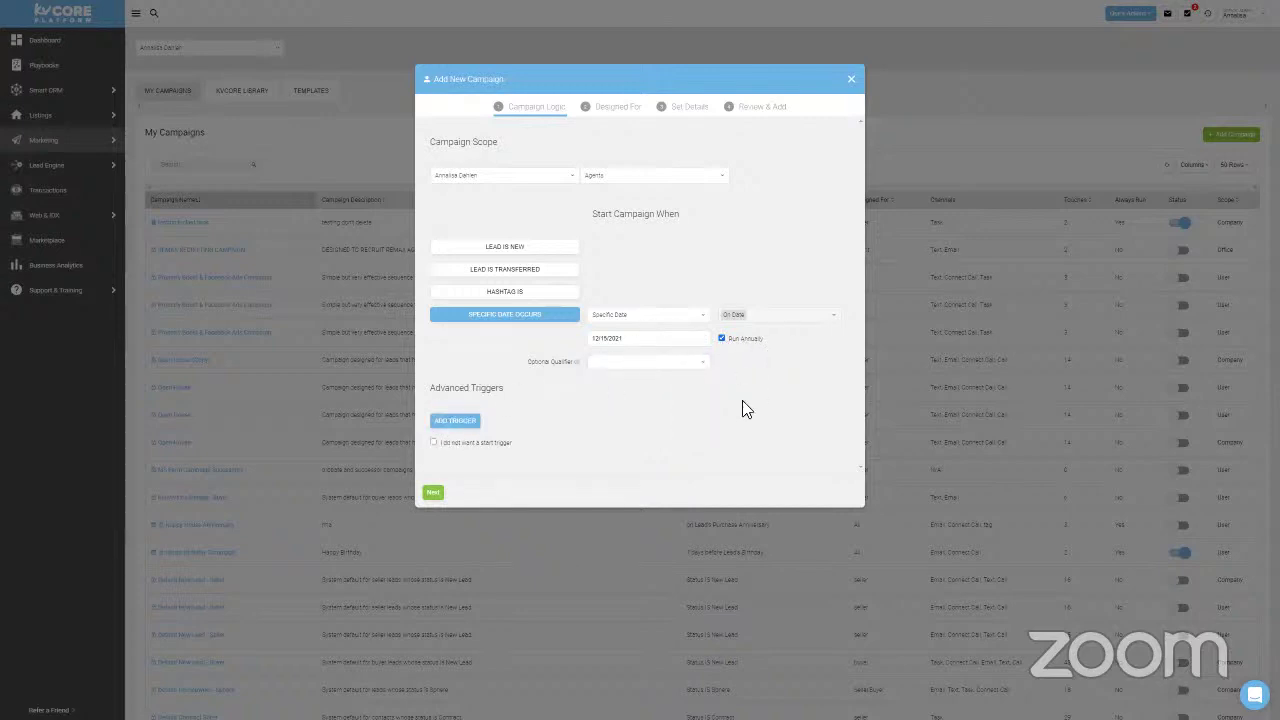
# Turn off Run Annually for the campaign and replace its start date with 05/14/2021.
pyautogui.click(646, 343)
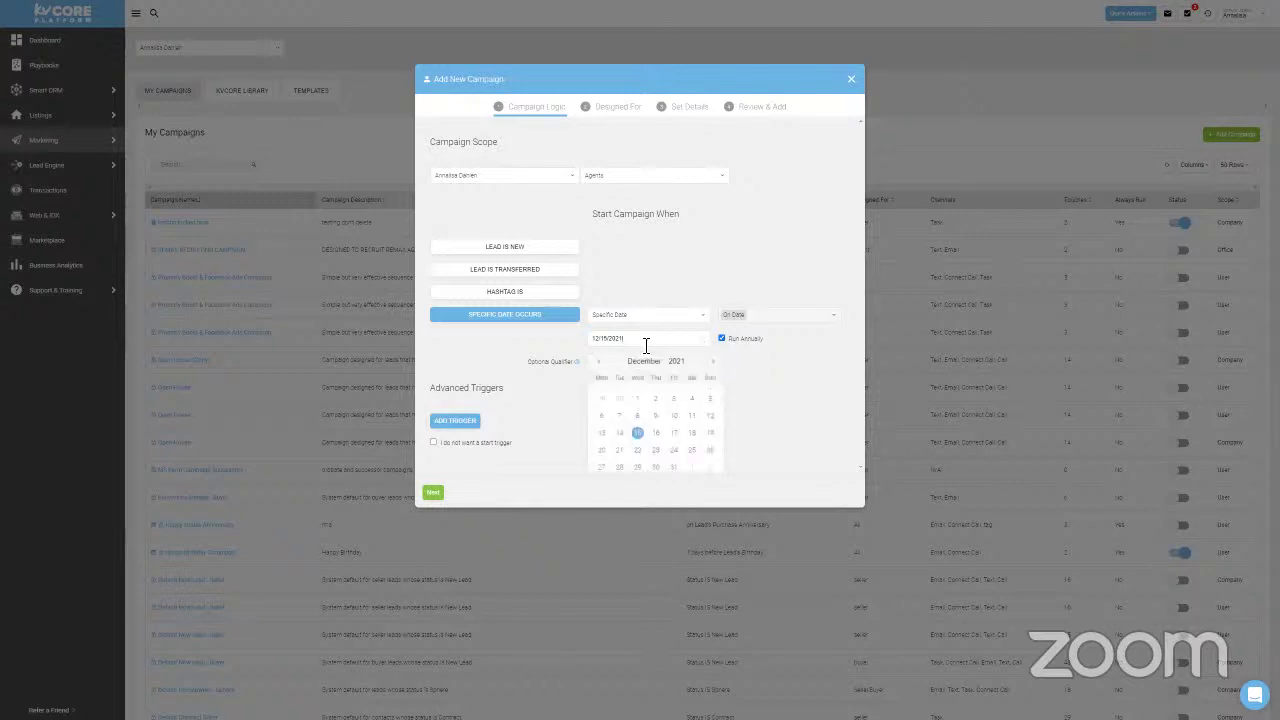
pyautogui.click(730, 349)
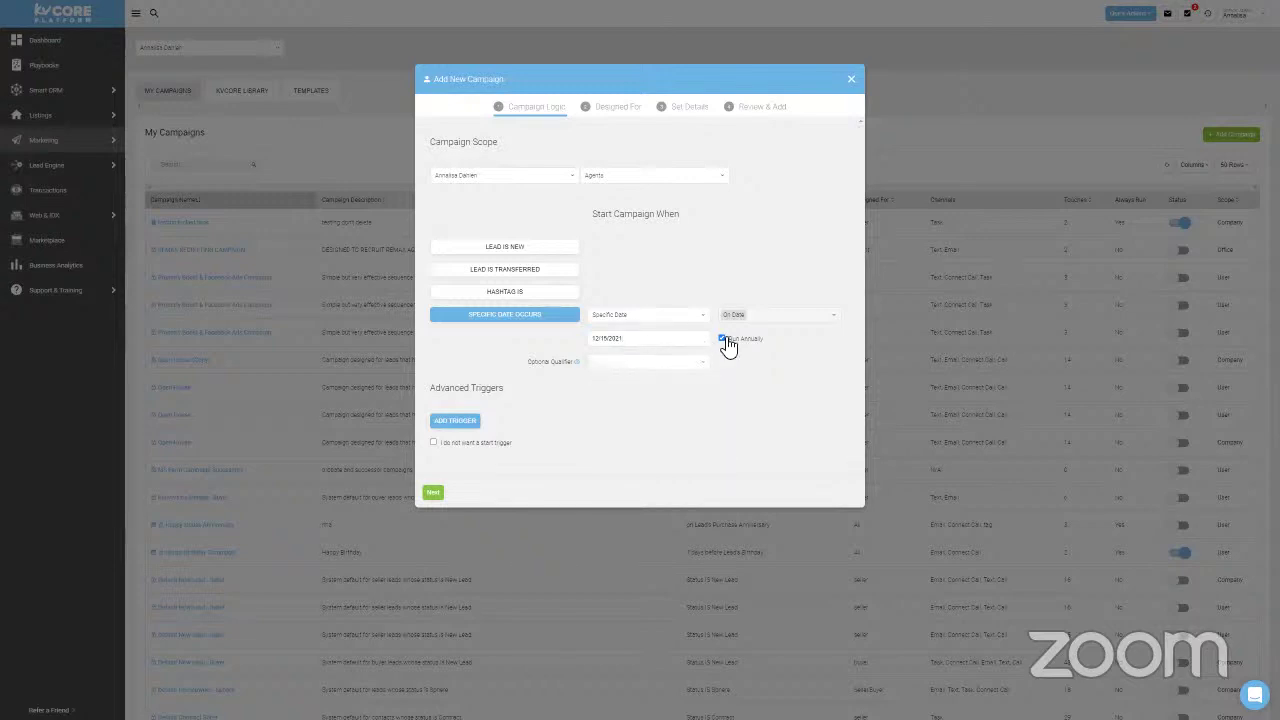
pyautogui.click(724, 339)
pyautogui.click(628, 339)
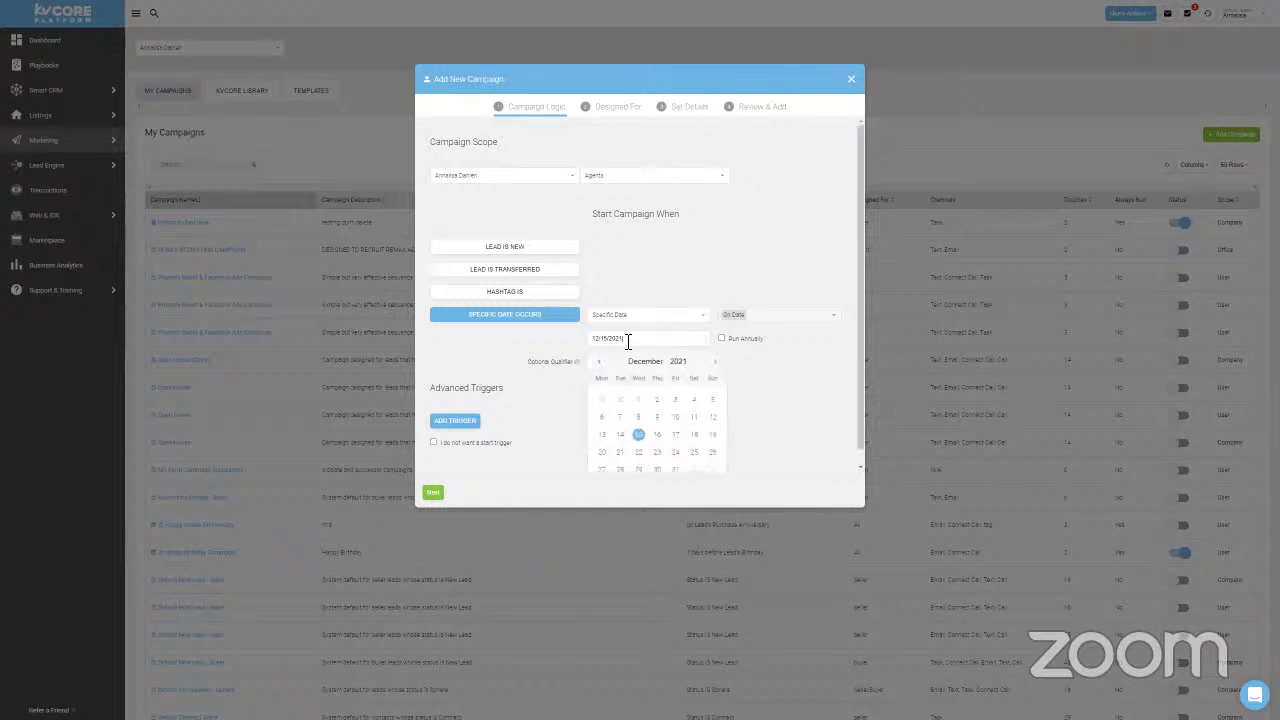
pyautogui.moveTo(600, 338); pyautogui.dragTo(564, 334)
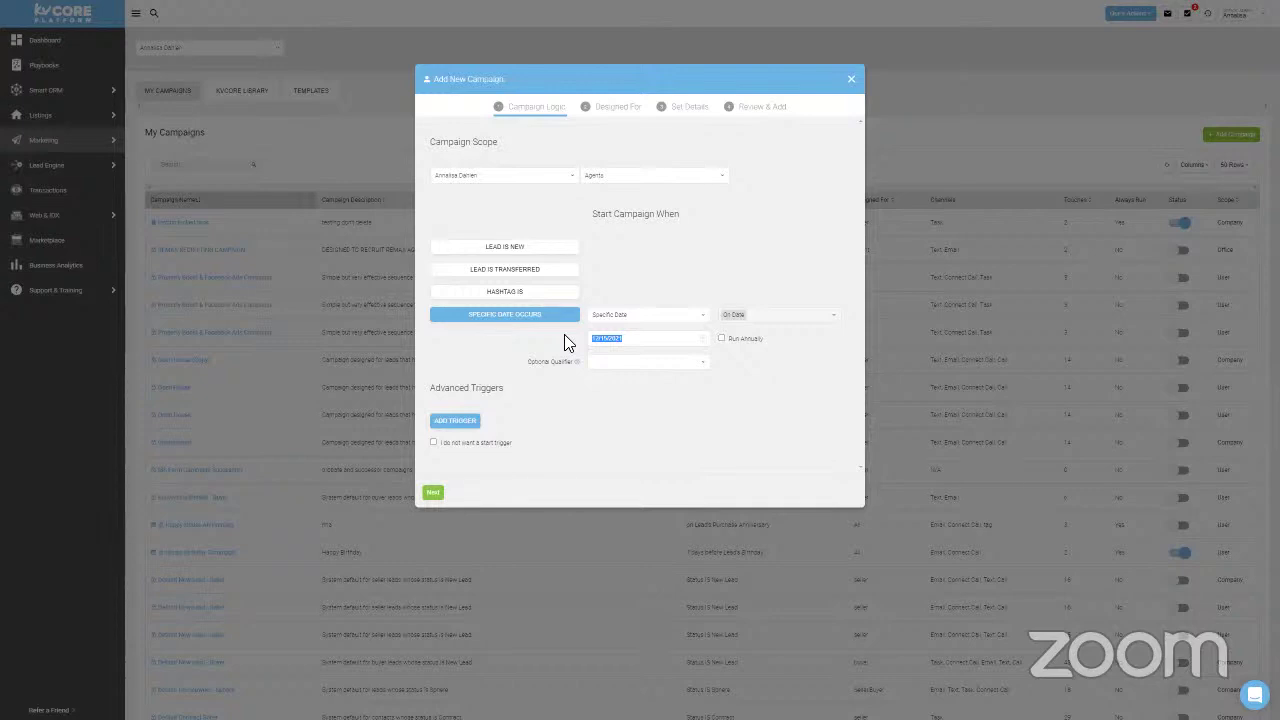
pyautogui.click(762, 325)
pyautogui.moveTo(645, 340); pyautogui.dragTo(594, 340)
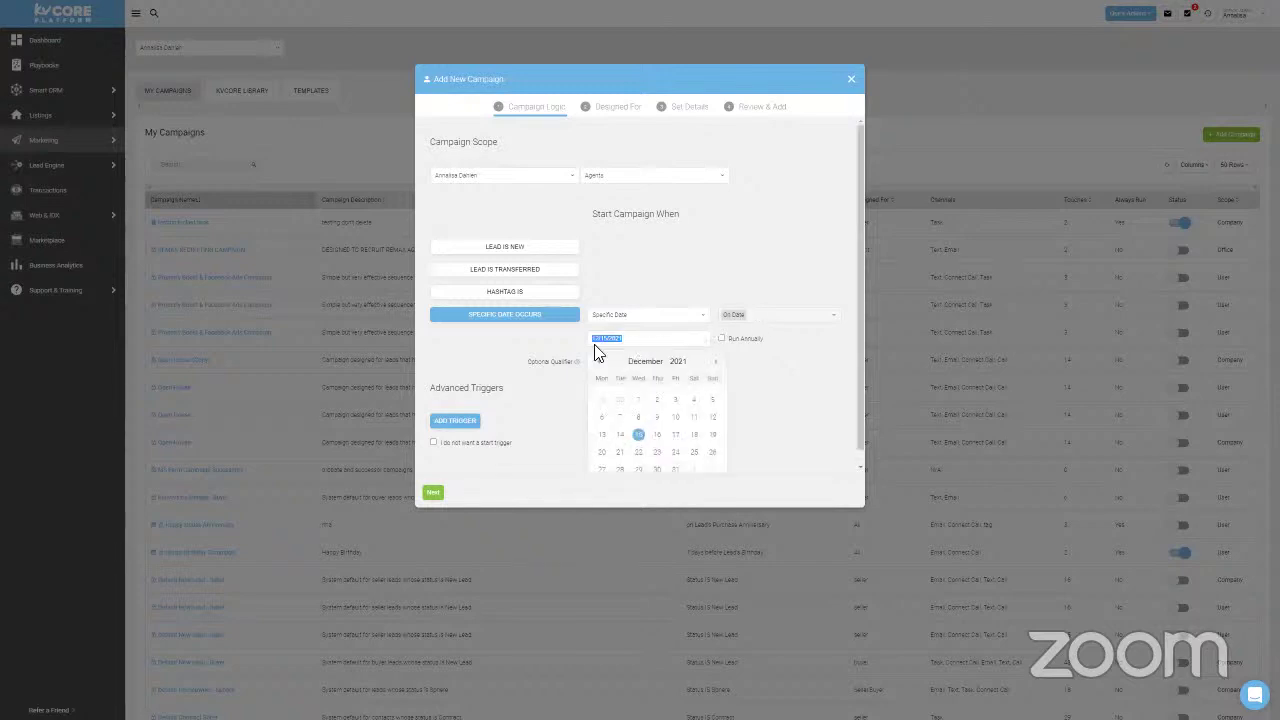
pyautogui.write('1/1')
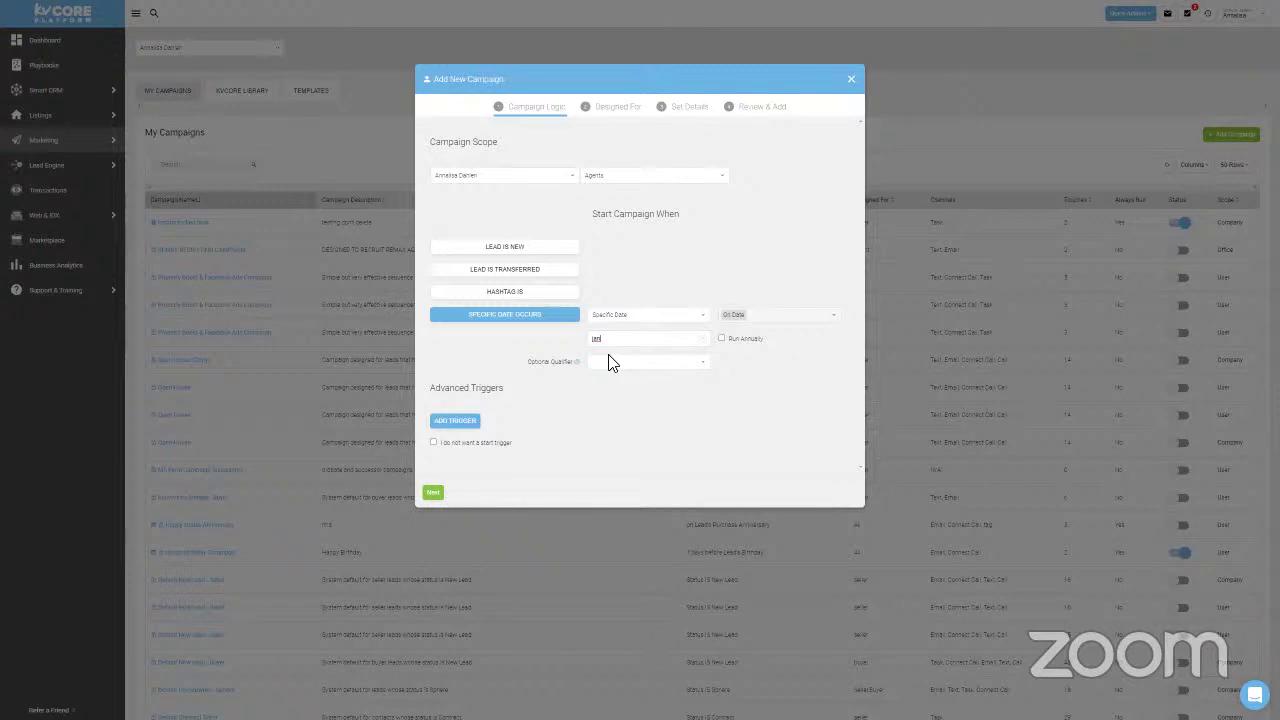
pyautogui.press('BackSpace')
pyautogui.press('BackSpace')
pyautogui.press('BackSpace')
pyautogui.press('BackSpace')
pyautogui.click(645, 338)
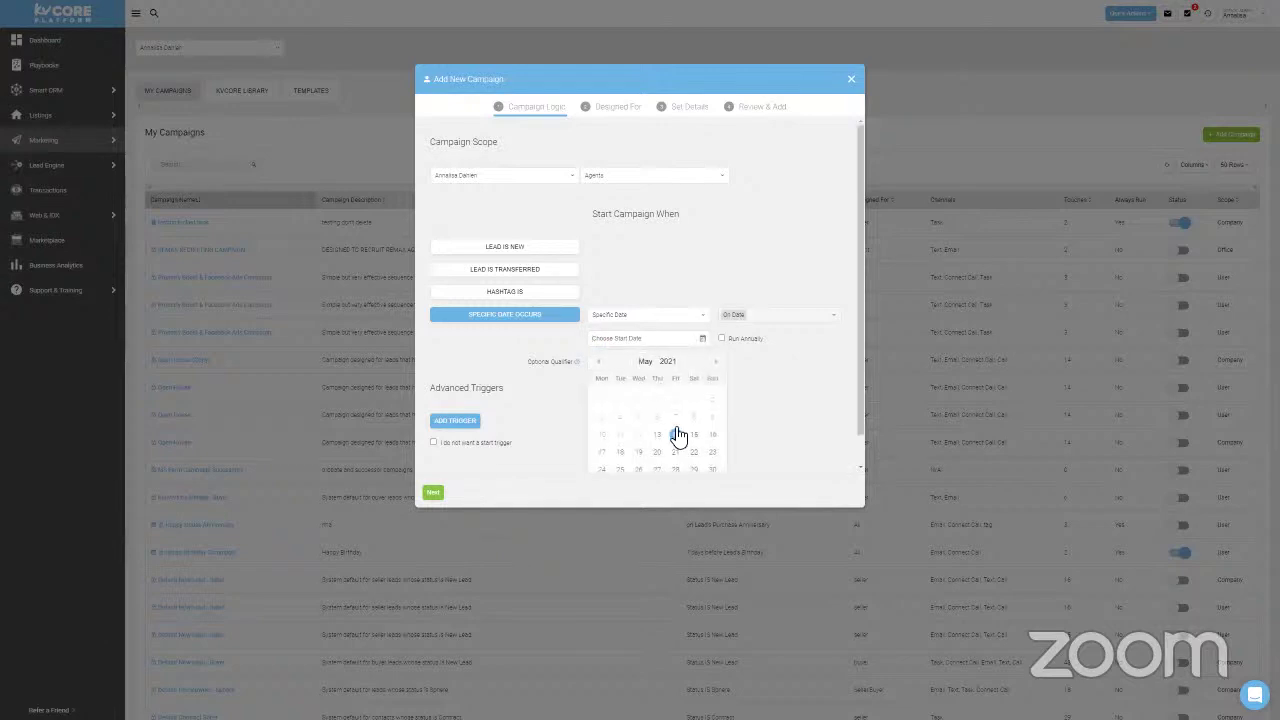
pyautogui.click(678, 437)
# Add an optional qualifier to the date trigger so that the lead's status is Closed.
pyautogui.click(623, 361)
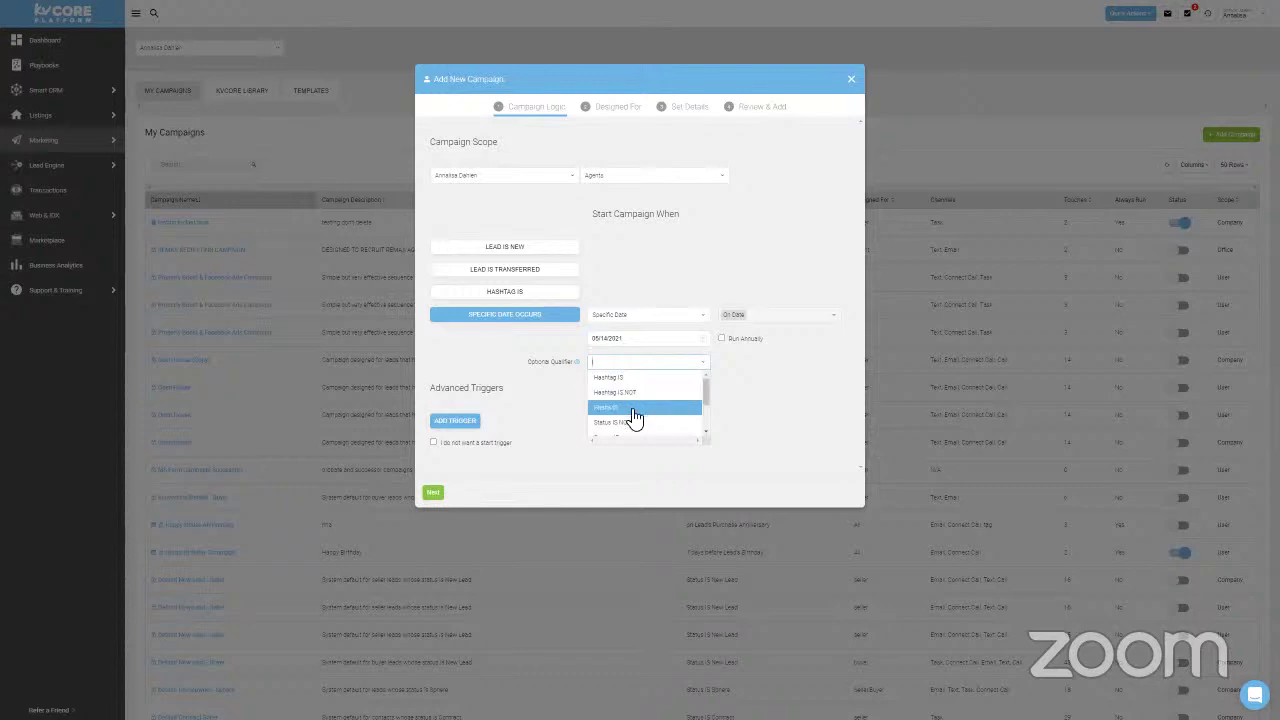
pyautogui.click(631, 410)
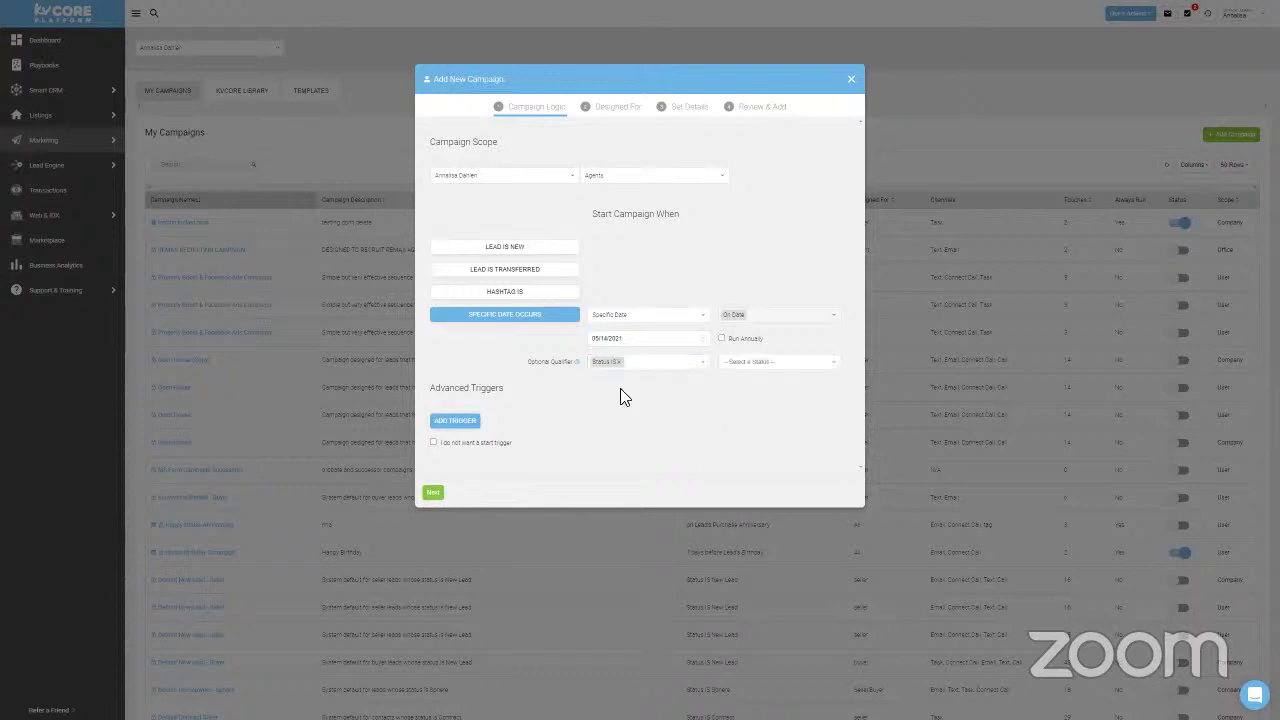
pyautogui.click(751, 362)
pyautogui.scroll(-1, 757, 405)
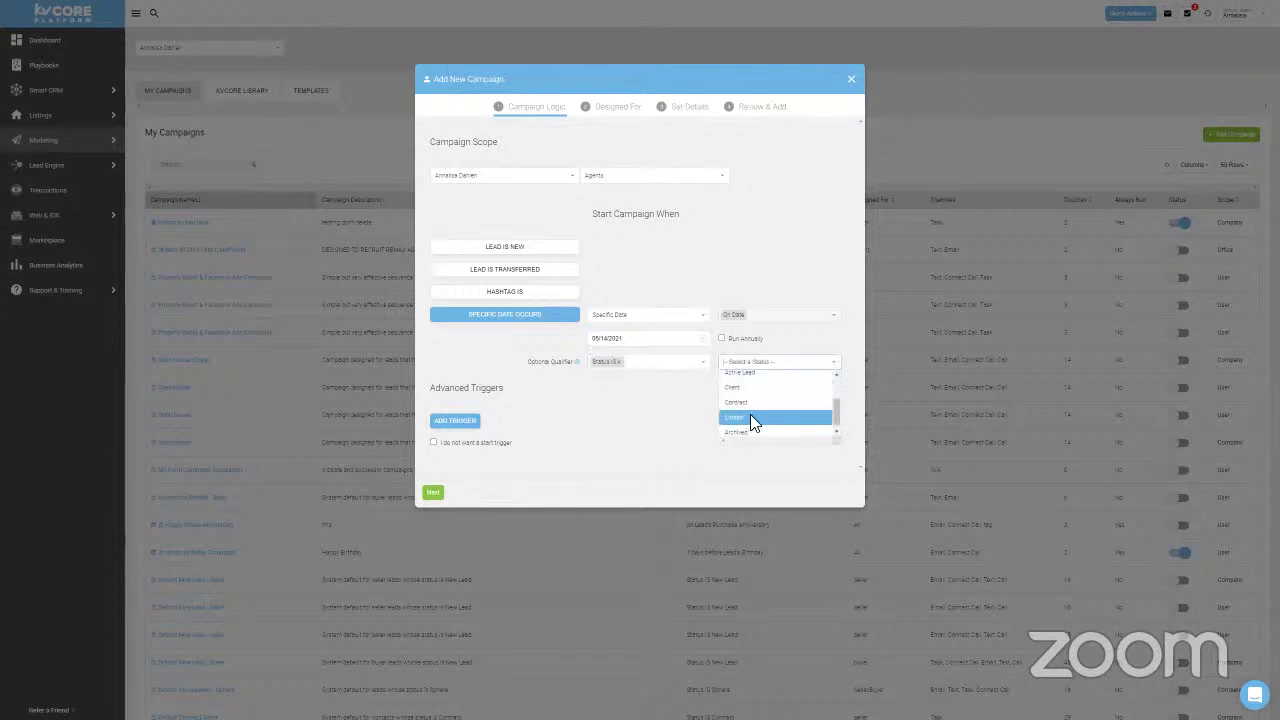
pyautogui.click(757, 418)
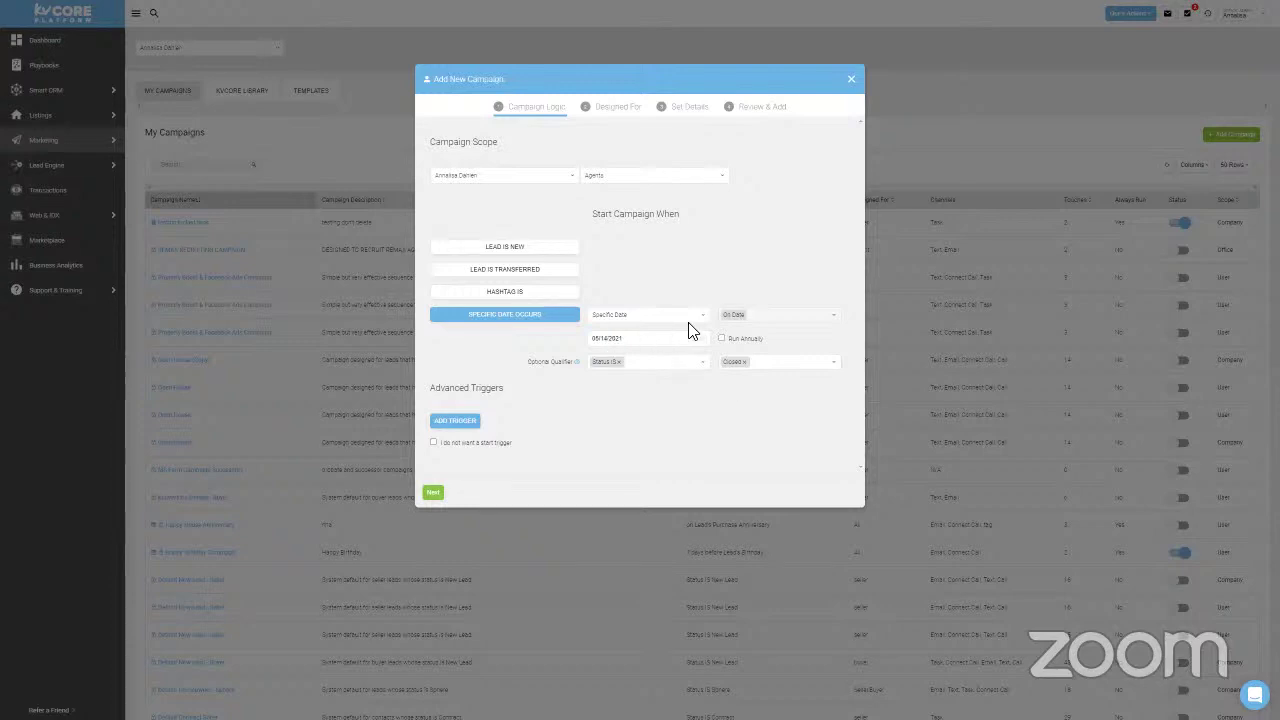
# Check the start date calendar for selectable days in earlier months, back to January 2021.
pyautogui.click(630, 340)
pyautogui.click(603, 364)
pyautogui.click(603, 364)
pyautogui.click(603, 364)
pyautogui.click(603, 364)
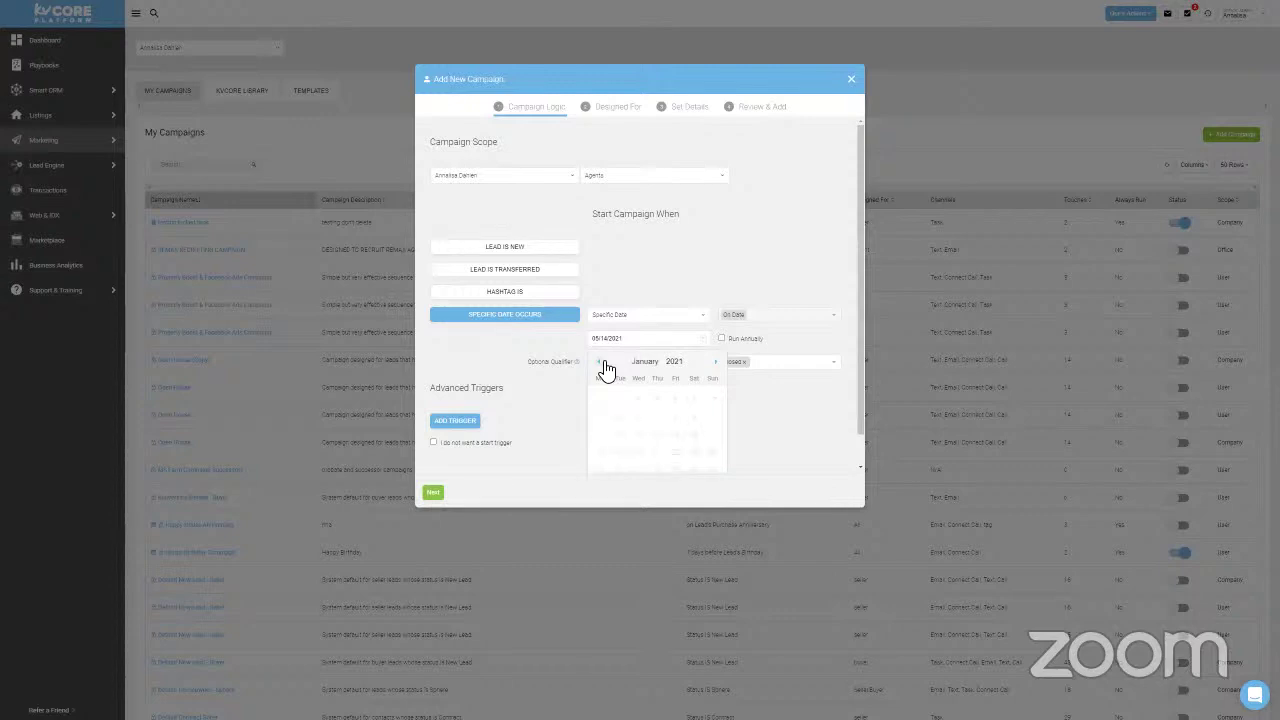
pyautogui.scroll(-1, 688, 420)
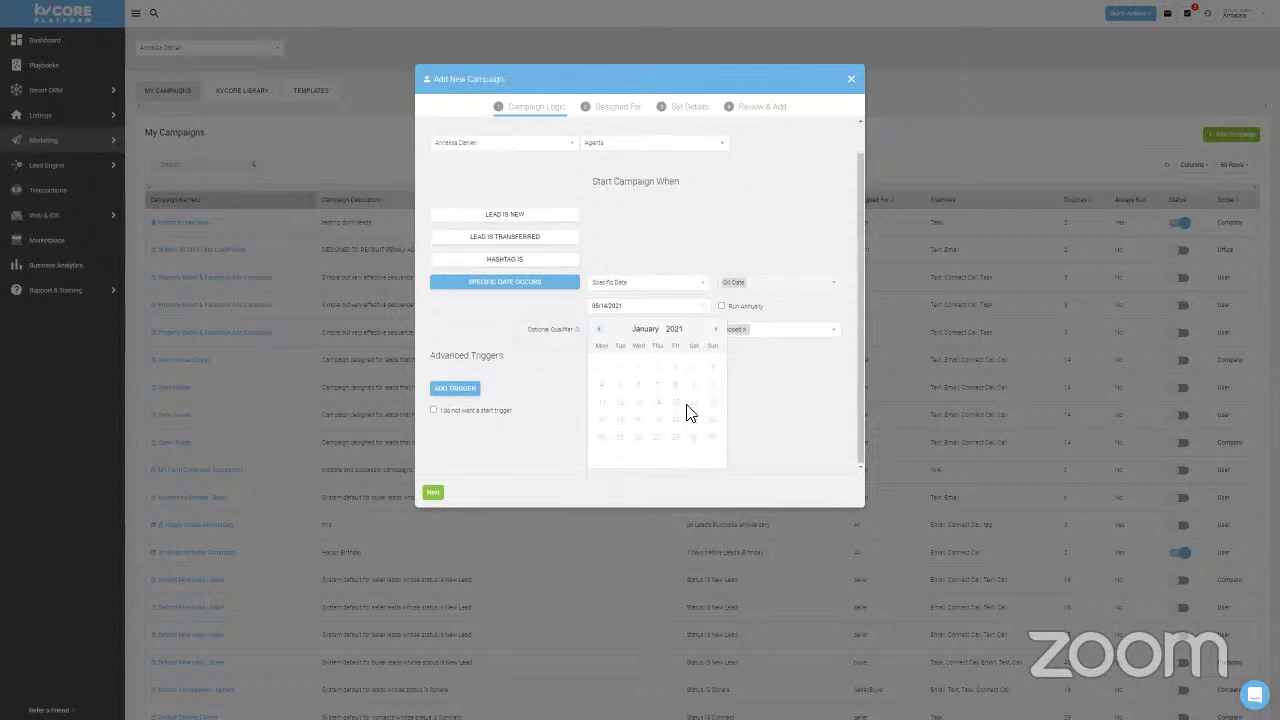
pyautogui.doubleClick(713, 331)
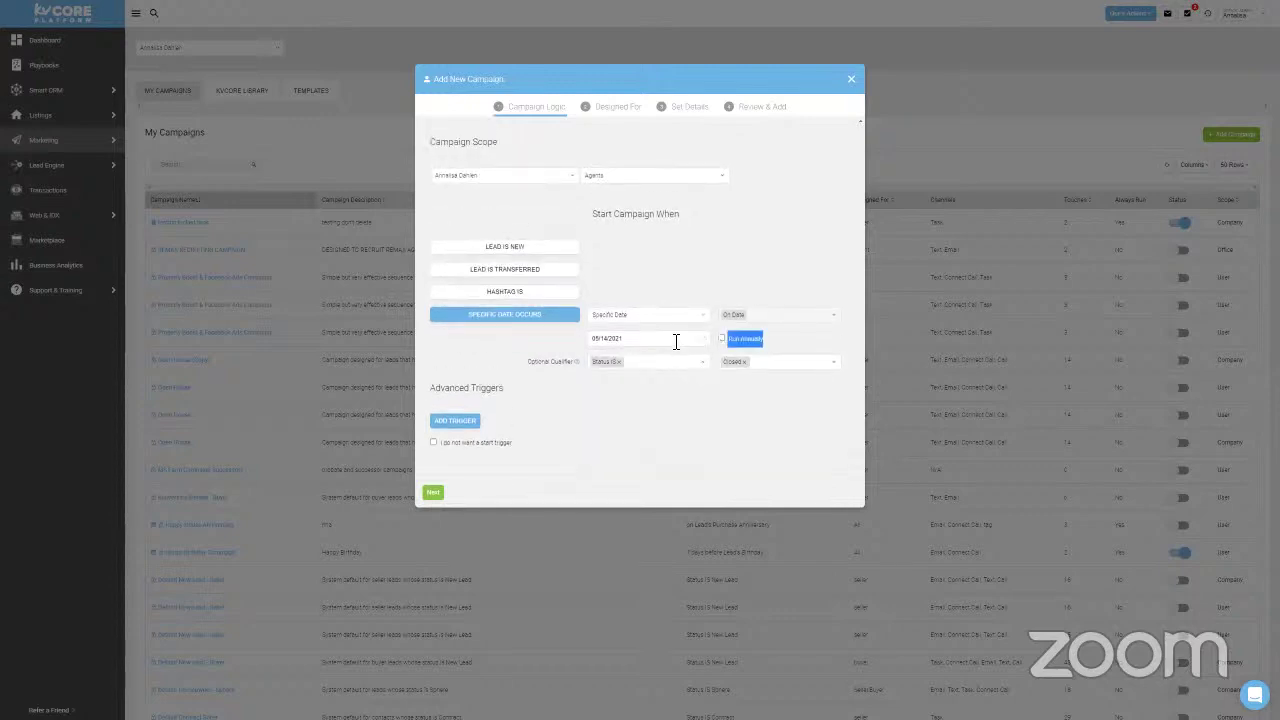
# Set the campaign's start date to January 5, 2022 and turn on Run Annually.
pyautogui.click(677, 338)
pyautogui.click(718, 364)
pyautogui.click(717, 363)
pyautogui.click(717, 363)
pyautogui.click(717, 363)
pyautogui.click(717, 363)
pyautogui.click(639, 418)
pyautogui.click(720, 339)
# Accept the campaign logic and design the campaign for all contact types.
pyautogui.click(433, 495)
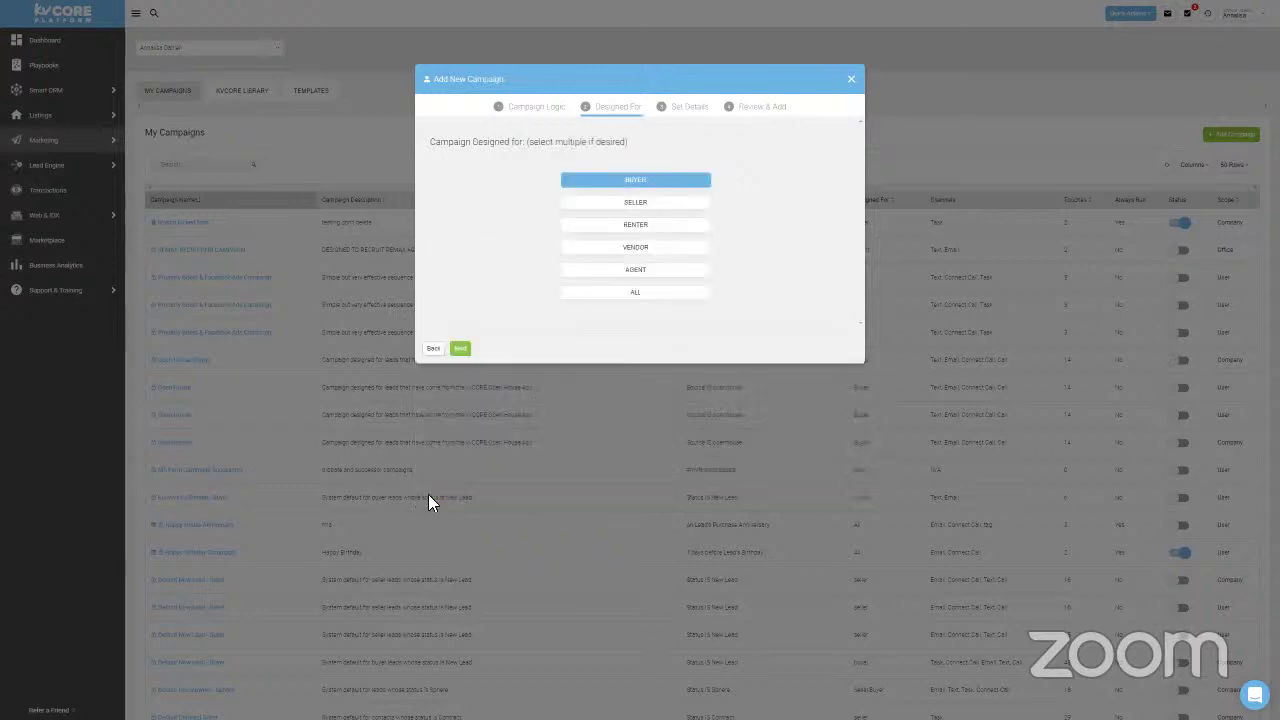
pyautogui.click(606, 294)
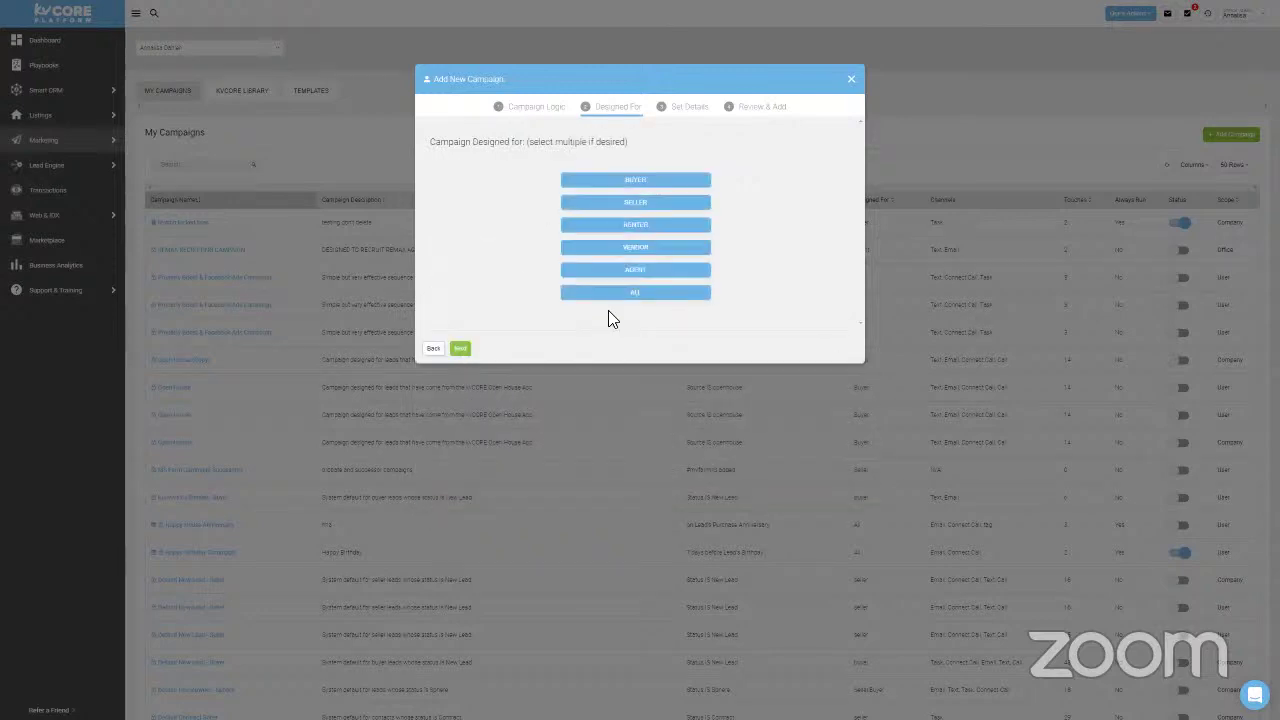
pyautogui.click(464, 349)
# Name the campaign "Past Client Listing Solicitation Campaig", set Always Run to No, and add it to My Campaigns.
pyautogui.click(514, 183)
pyautogui.write('Q')
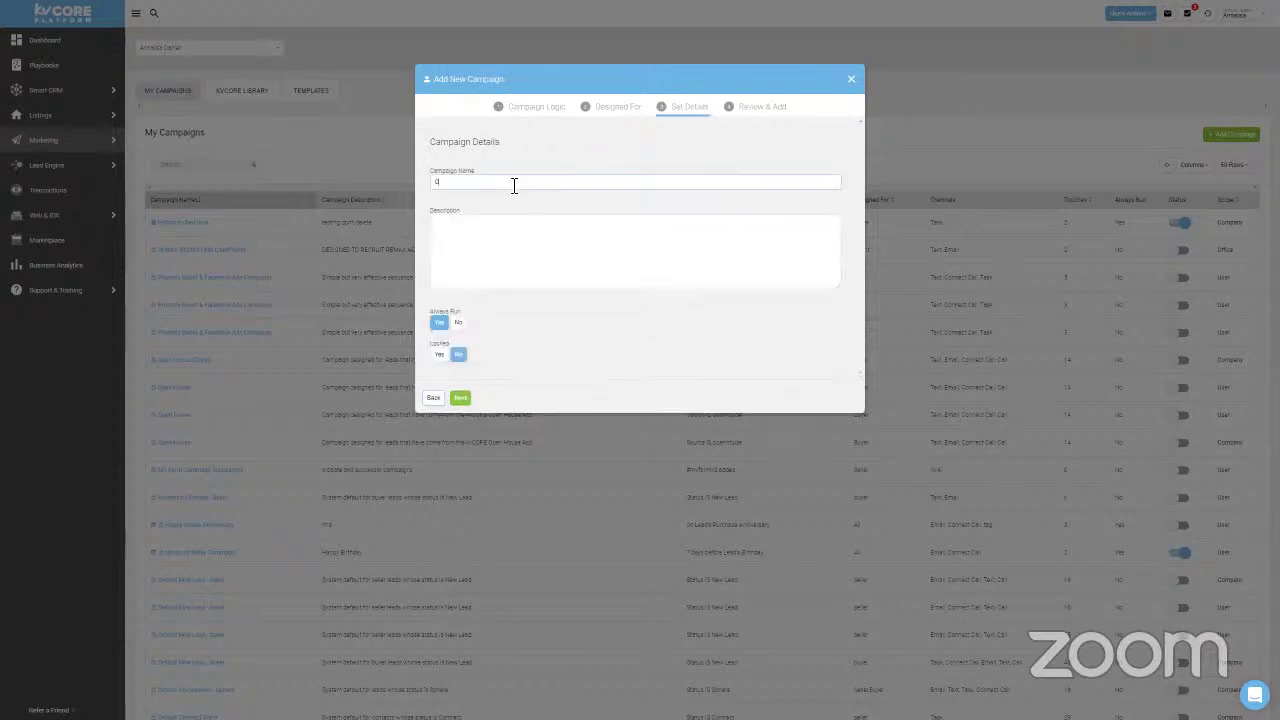
pyautogui.press('BackSpace')
pyautogui.press('BackSpace')
pyautogui.press('BackSpace')
pyautogui.press('BackSpace')
pyautogui.write('Fast Client Listing Sa')
pyautogui.write('licitation Campaig')
pyautogui.click(511, 237)
pyautogui.click(458, 322)
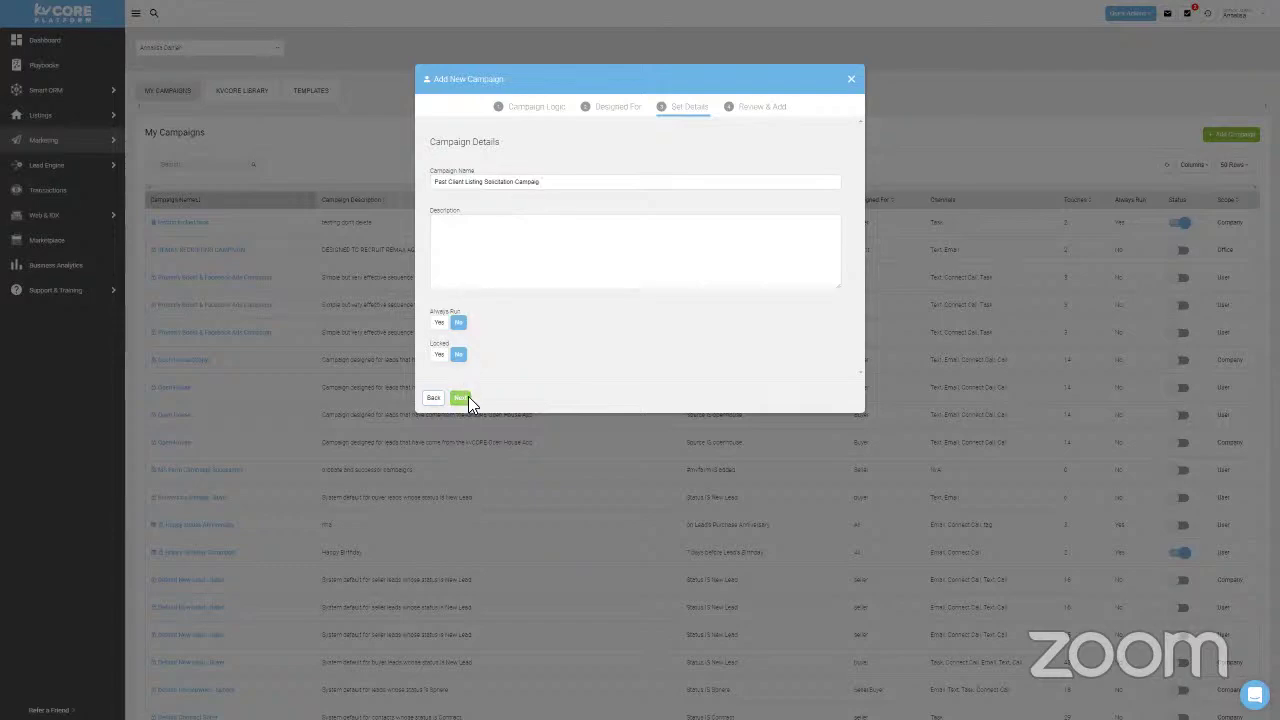
pyautogui.click(465, 398)
pyautogui.click(459, 341)
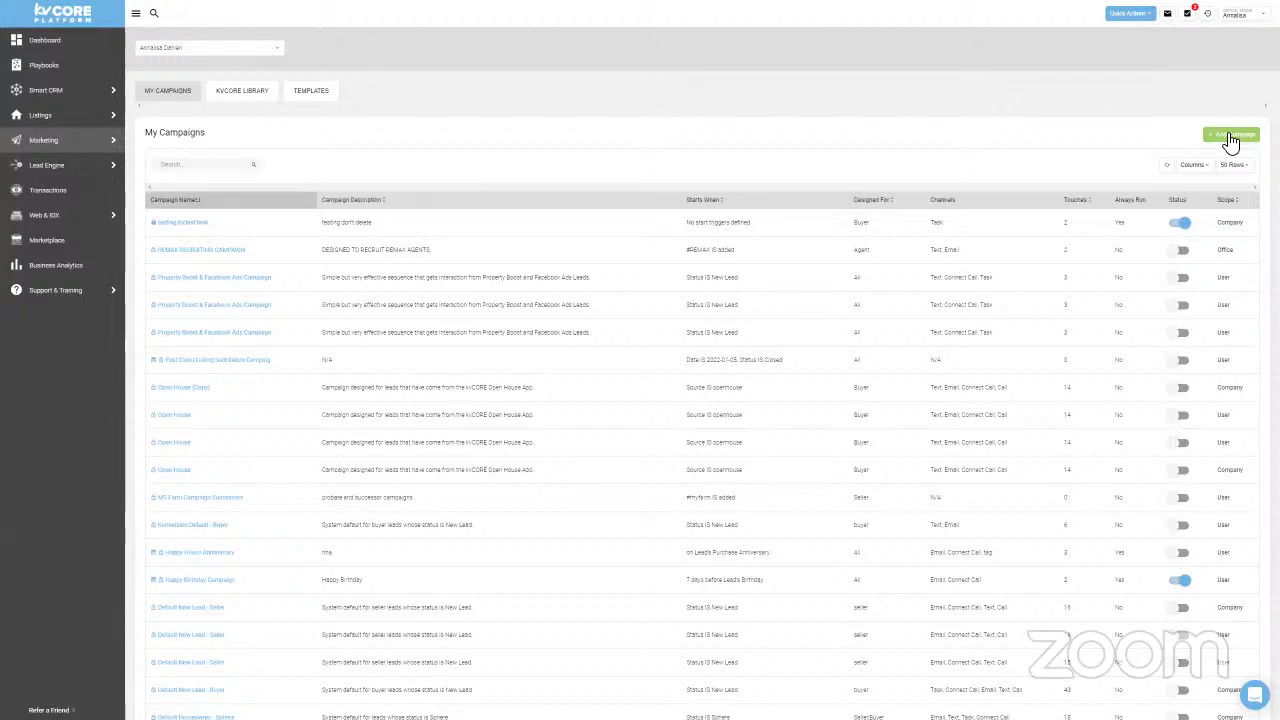
pyautogui.click(1230, 136)
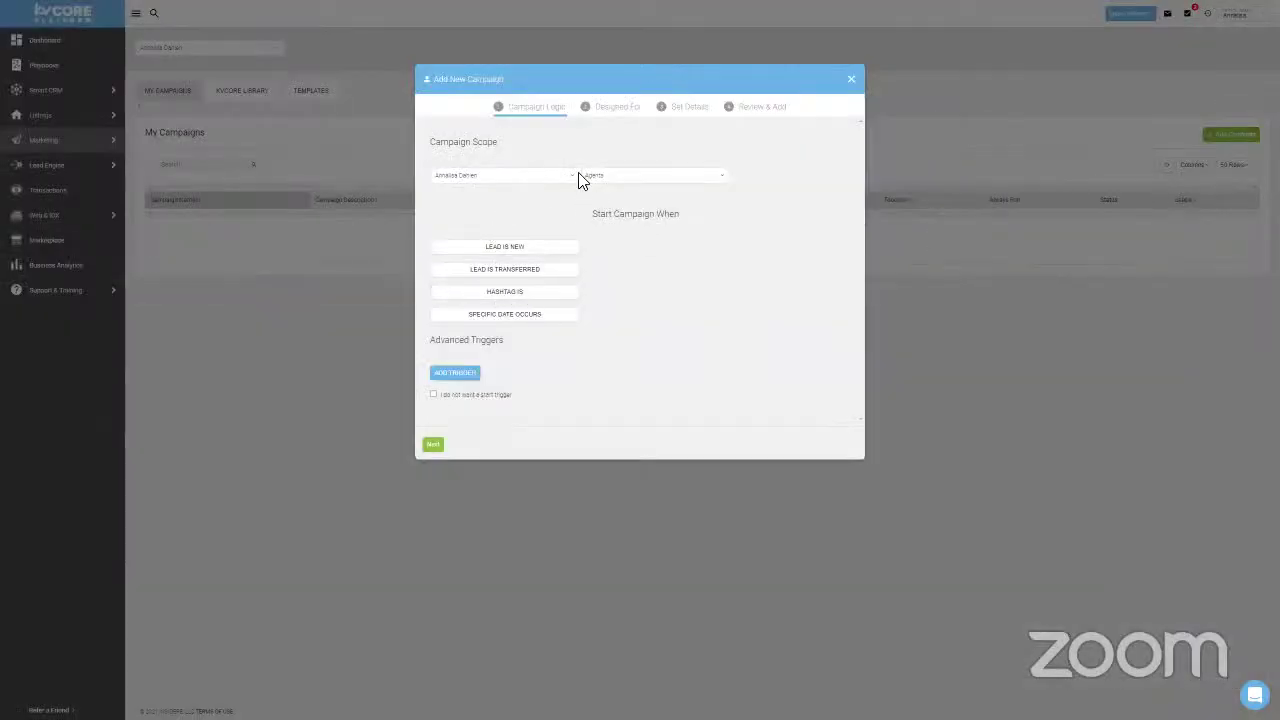
pyautogui.click(1172, 121)
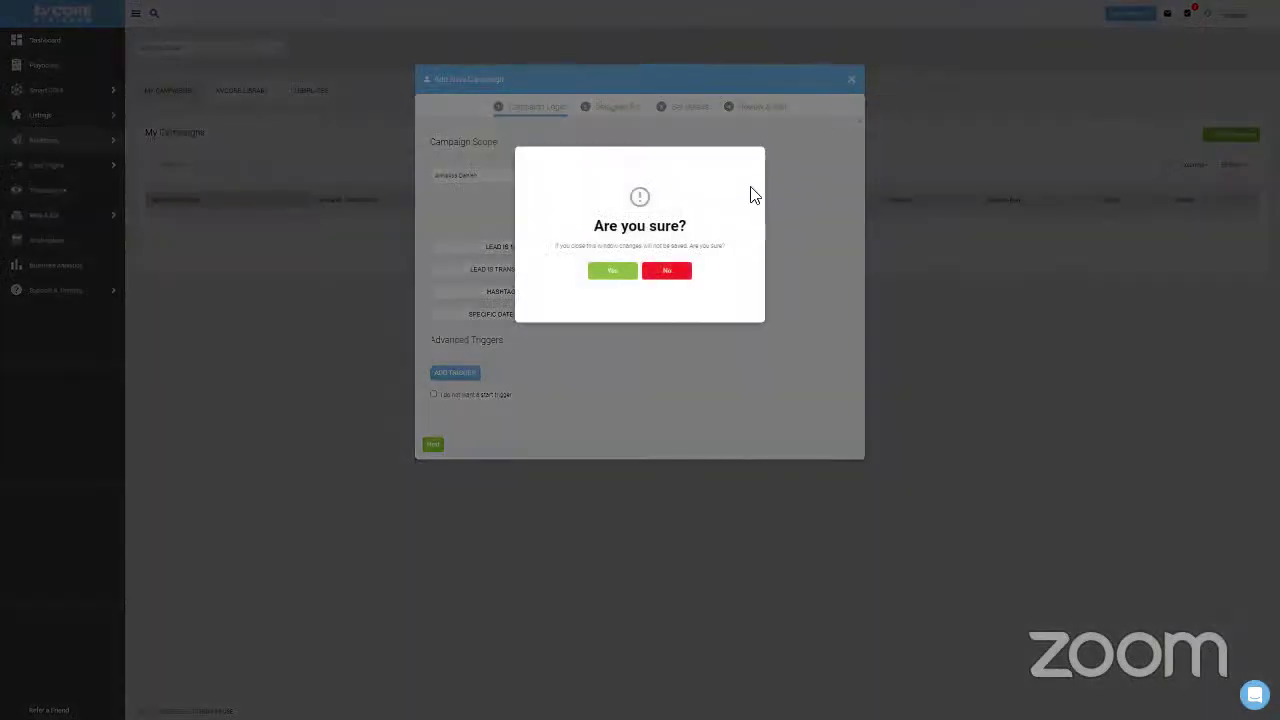
pyautogui.click(666, 270)
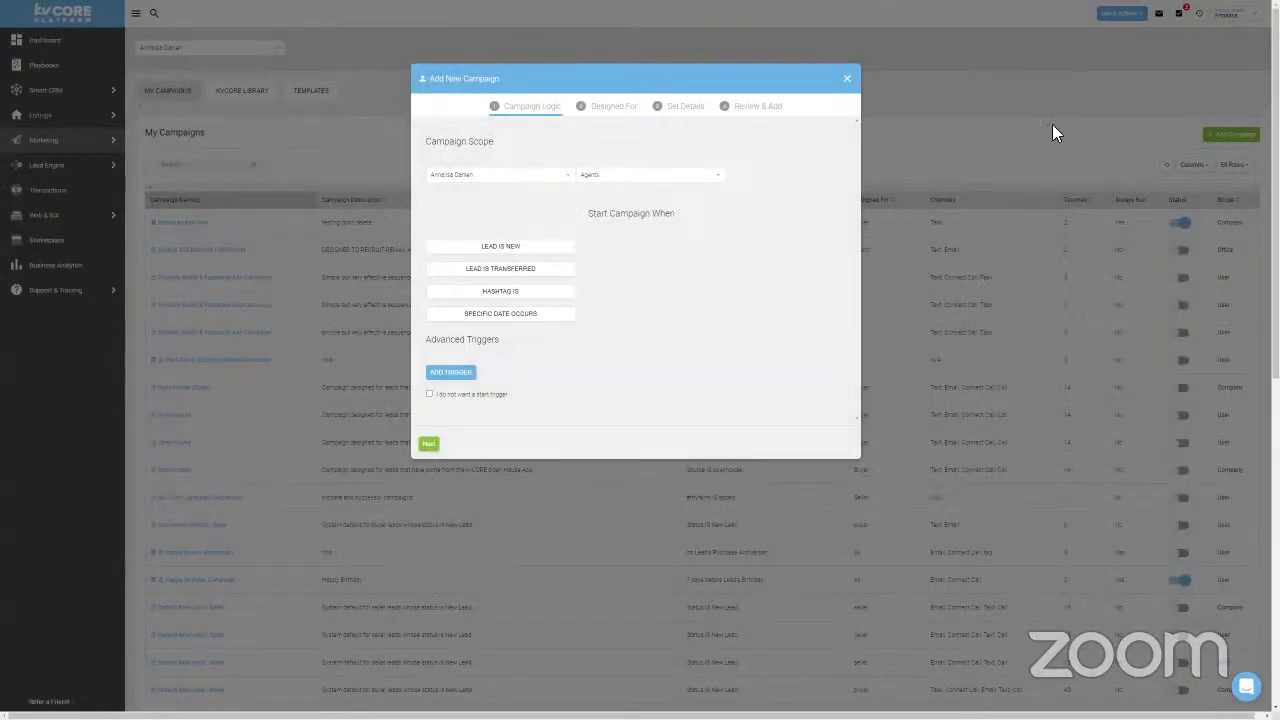
pyautogui.click(846, 80)
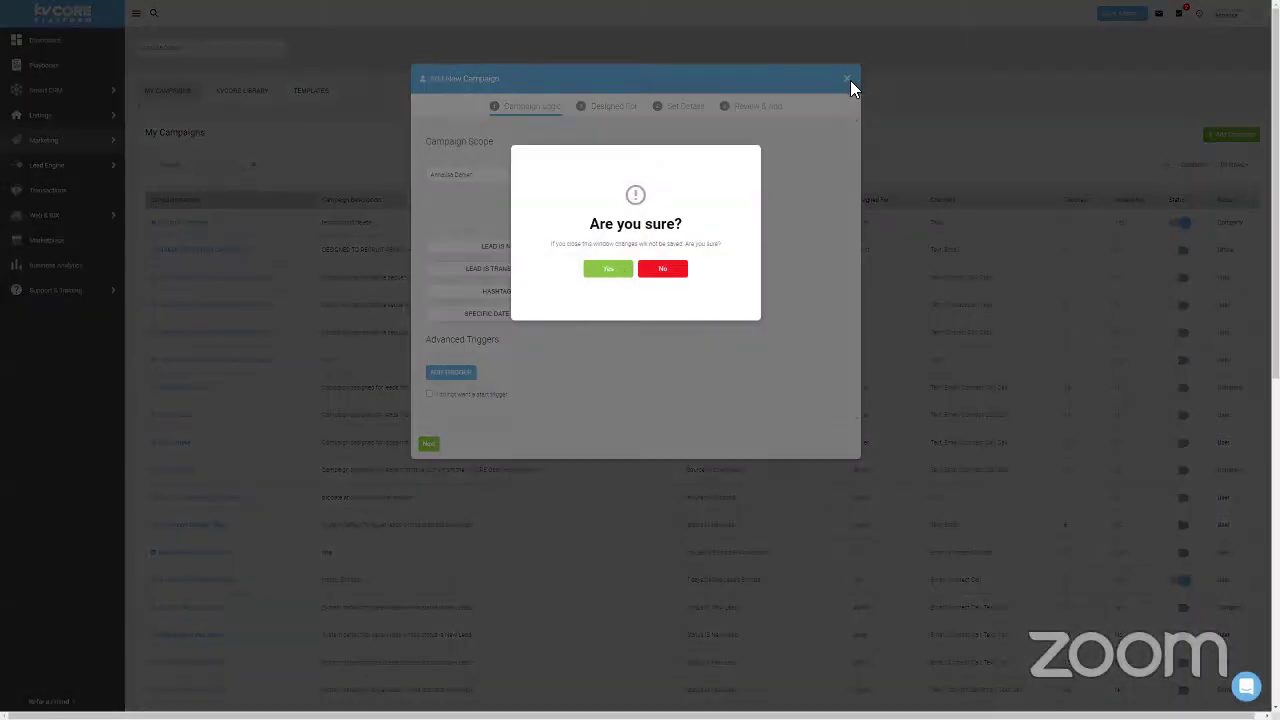
pyautogui.click(846, 82)
pyautogui.click(846, 82)
pyautogui.click(620, 275)
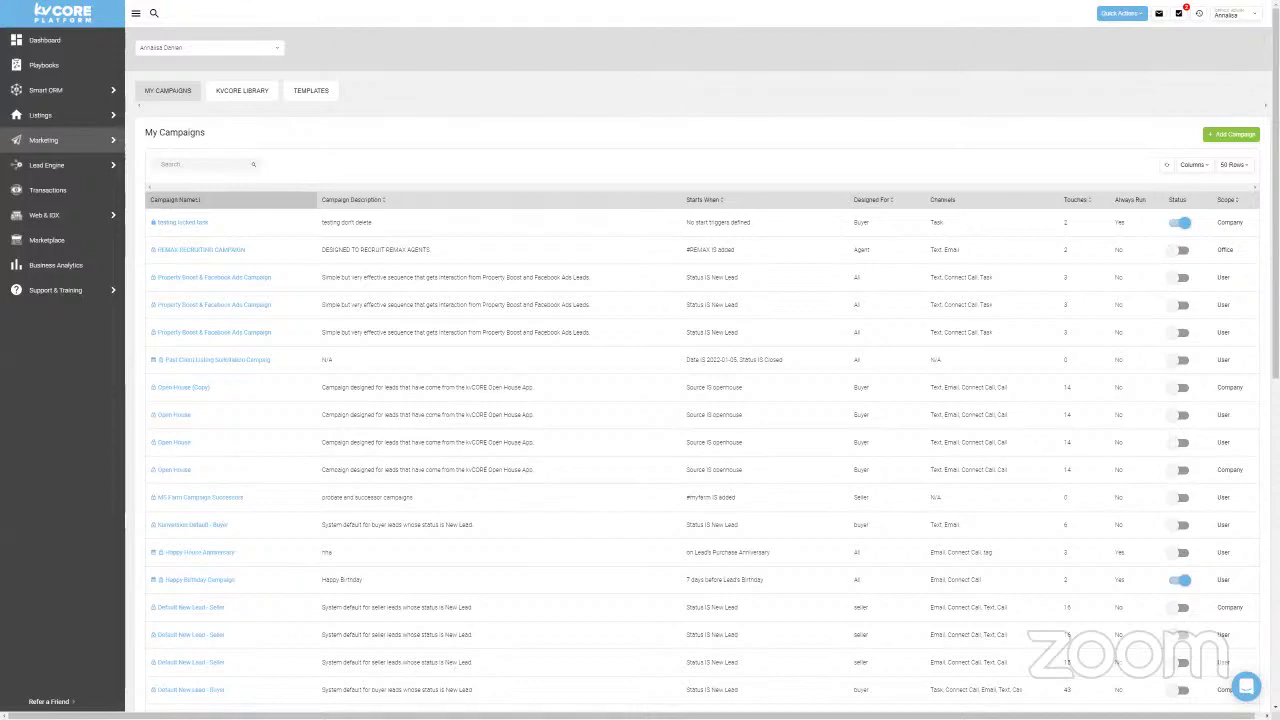
pyautogui.scroll(-1, 440, 286)
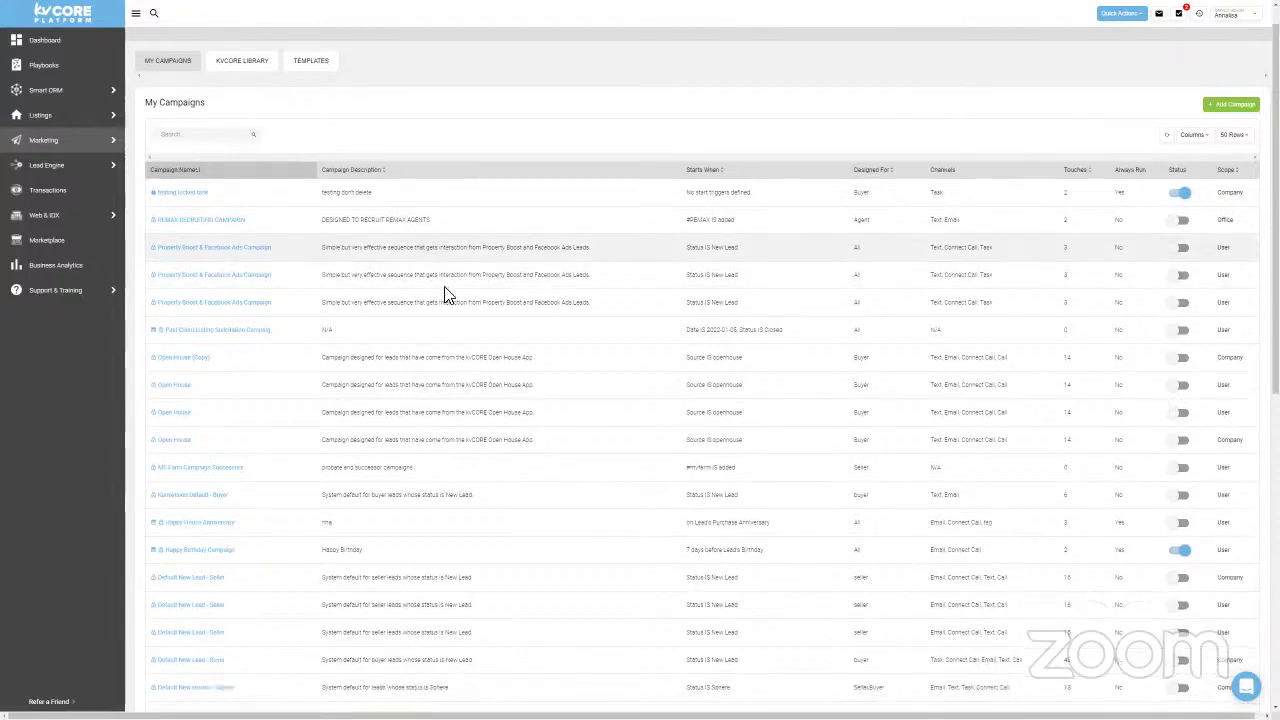
pyautogui.scroll(-5, 446, 290)
pyautogui.scroll(5, 446, 290)
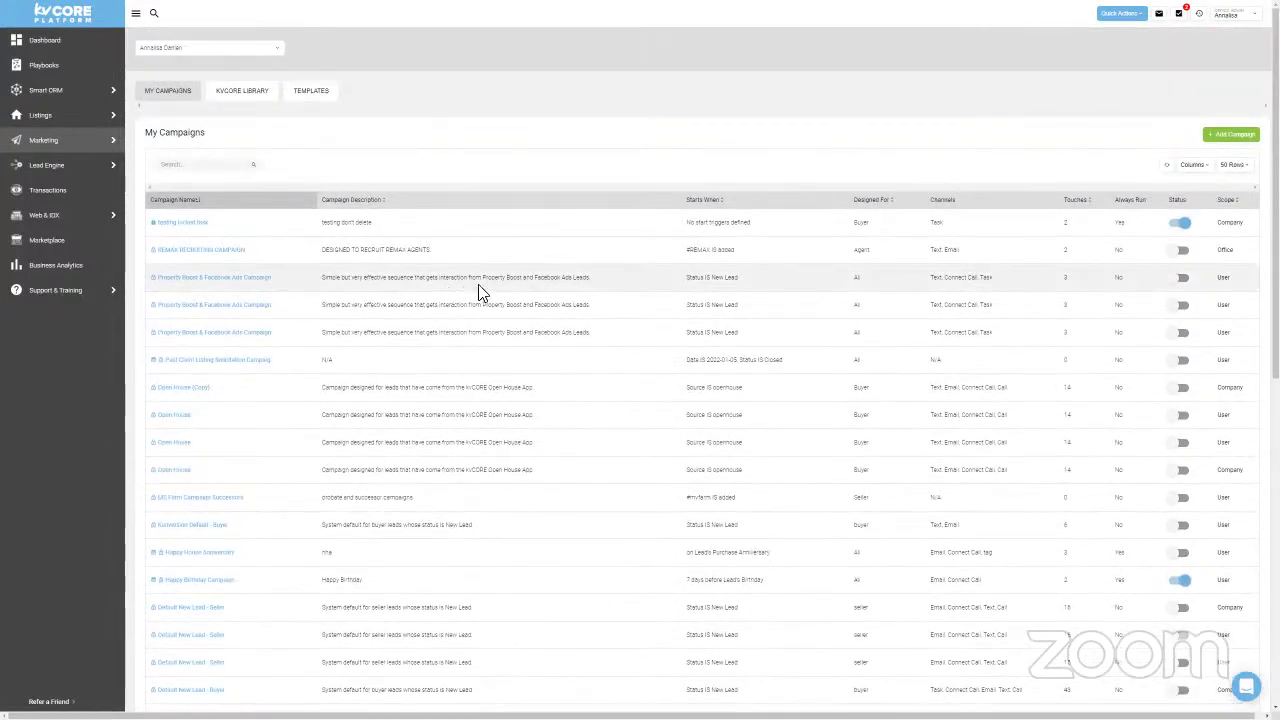
pyautogui.scroll(-1, 587, 247)
pyautogui.scroll(1, 953, 260)
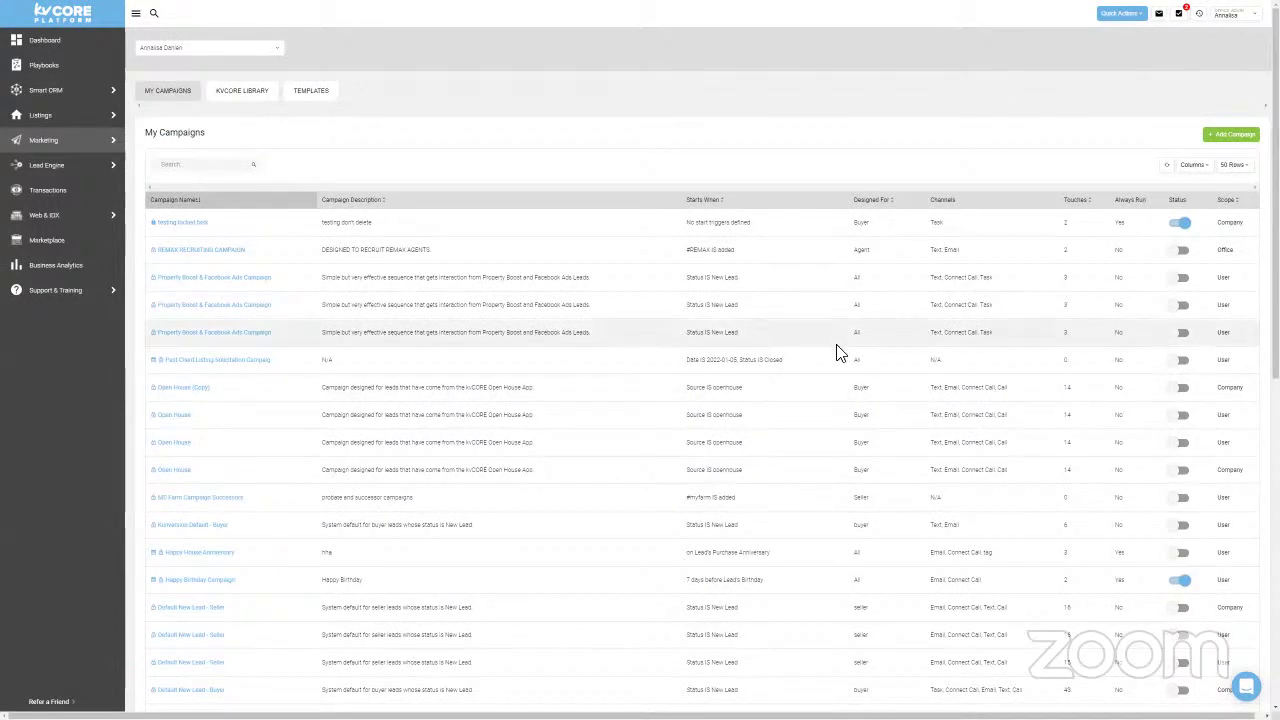
# Open the overview page of all marketing tools and features.
pyautogui.moveTo(90, 143)
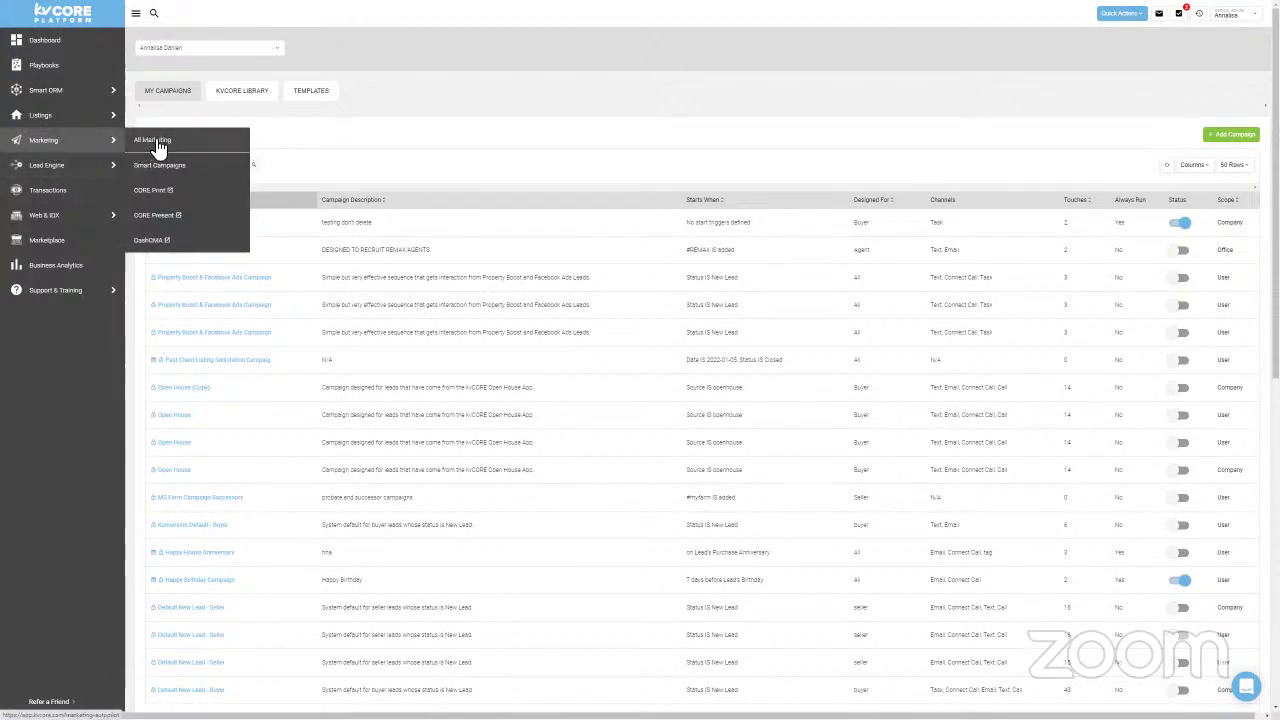
pyautogui.moveTo(47, 122)
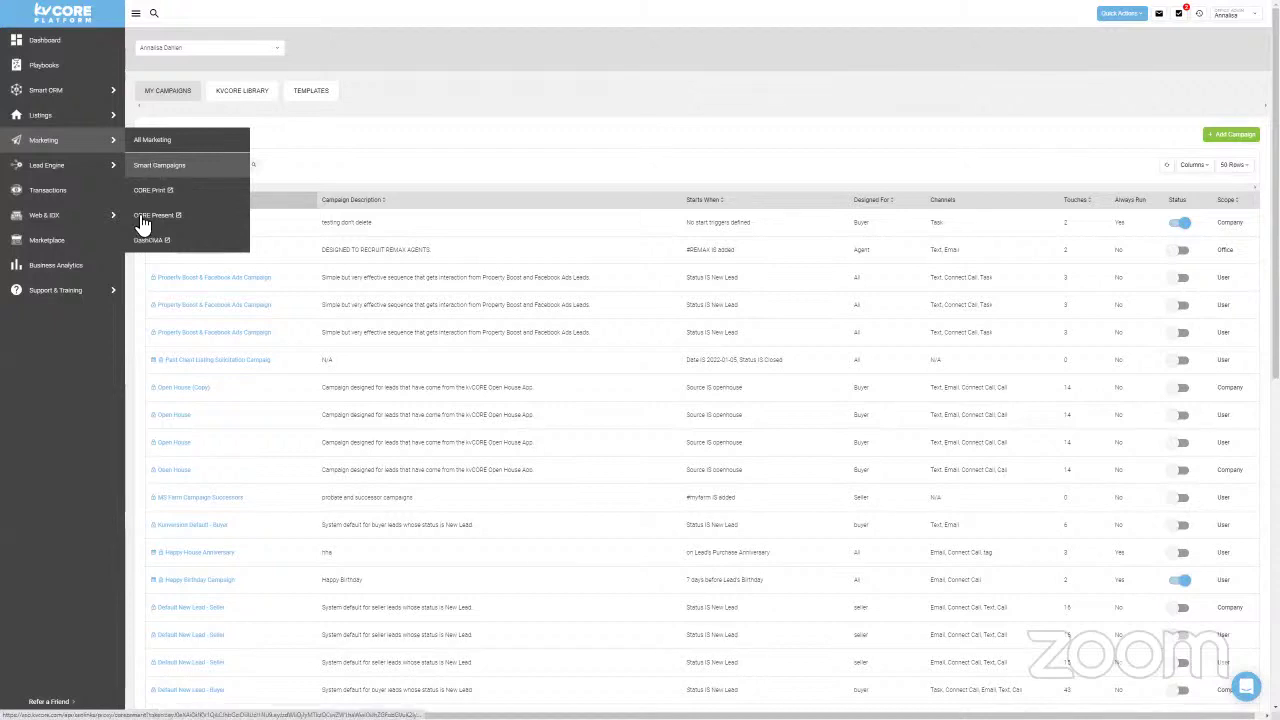
pyautogui.click(145, 142)
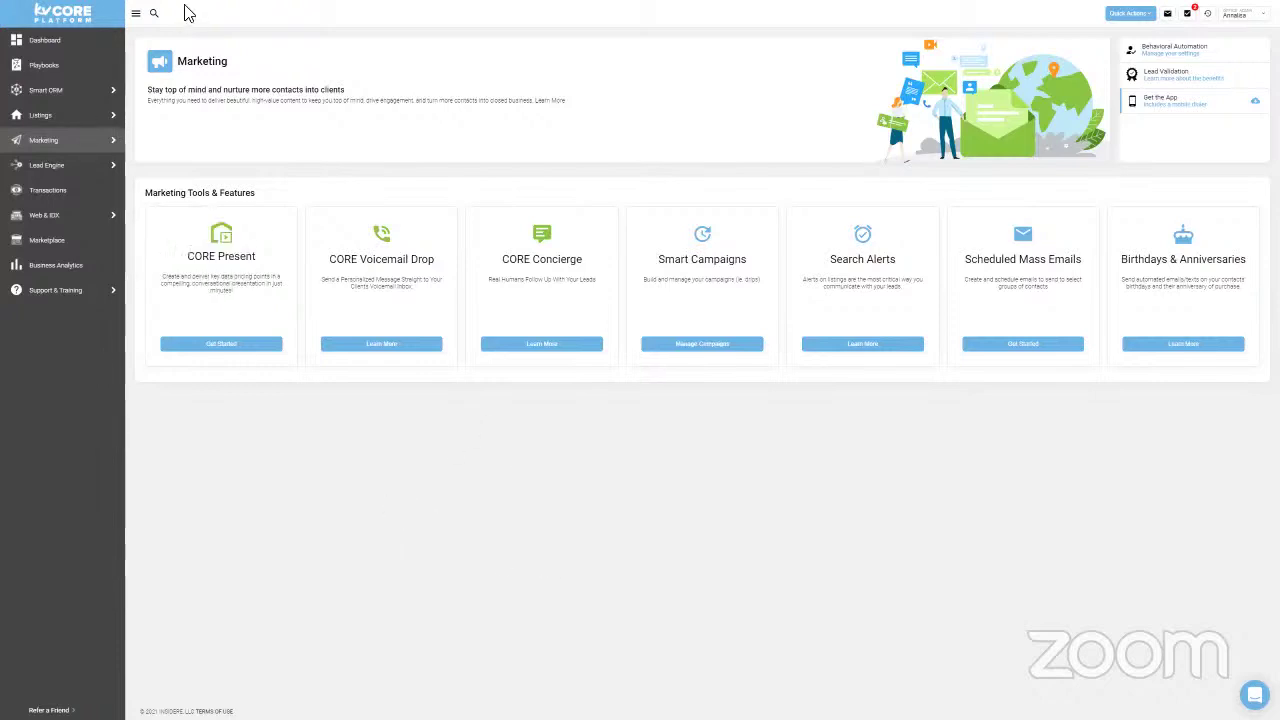
# Leave full-screen view, switch to Facebook Ads Manager and compare the cost per result of New Ad and New Ad - Copy.
pyautogui.moveTo(186, 8); pyautogui.dragTo(286, 34)
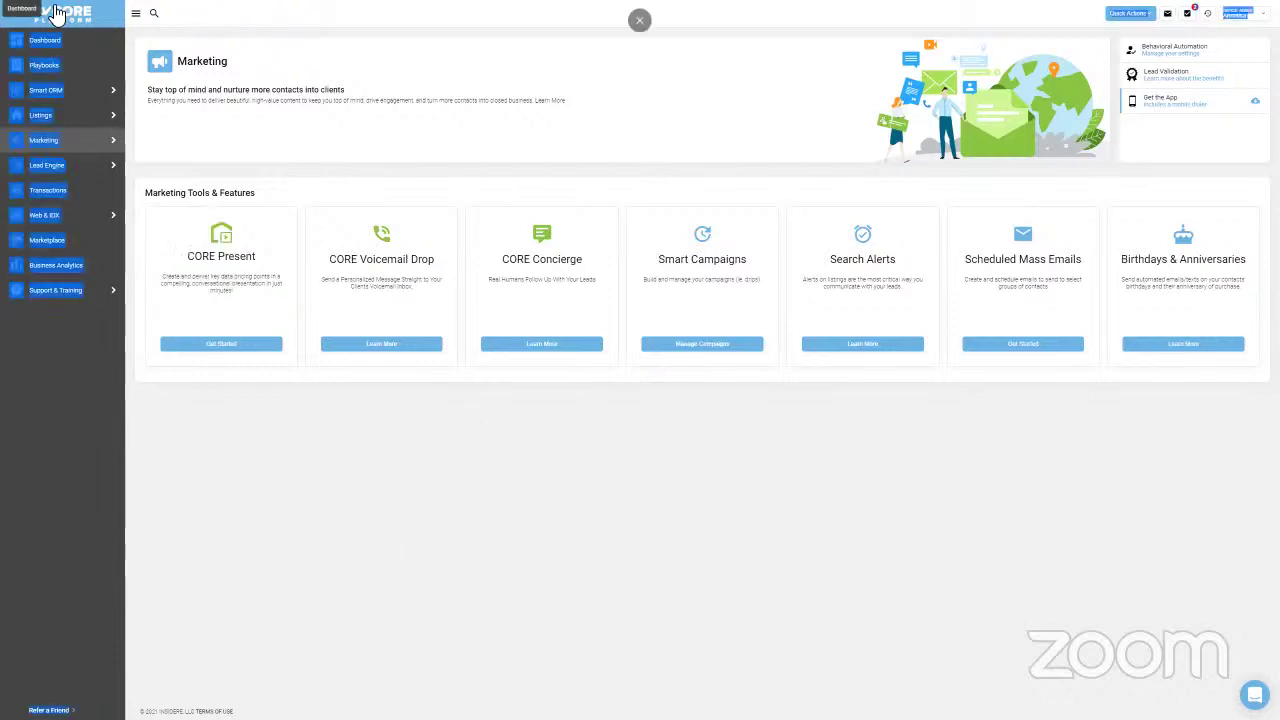
pyautogui.click(641, 22)
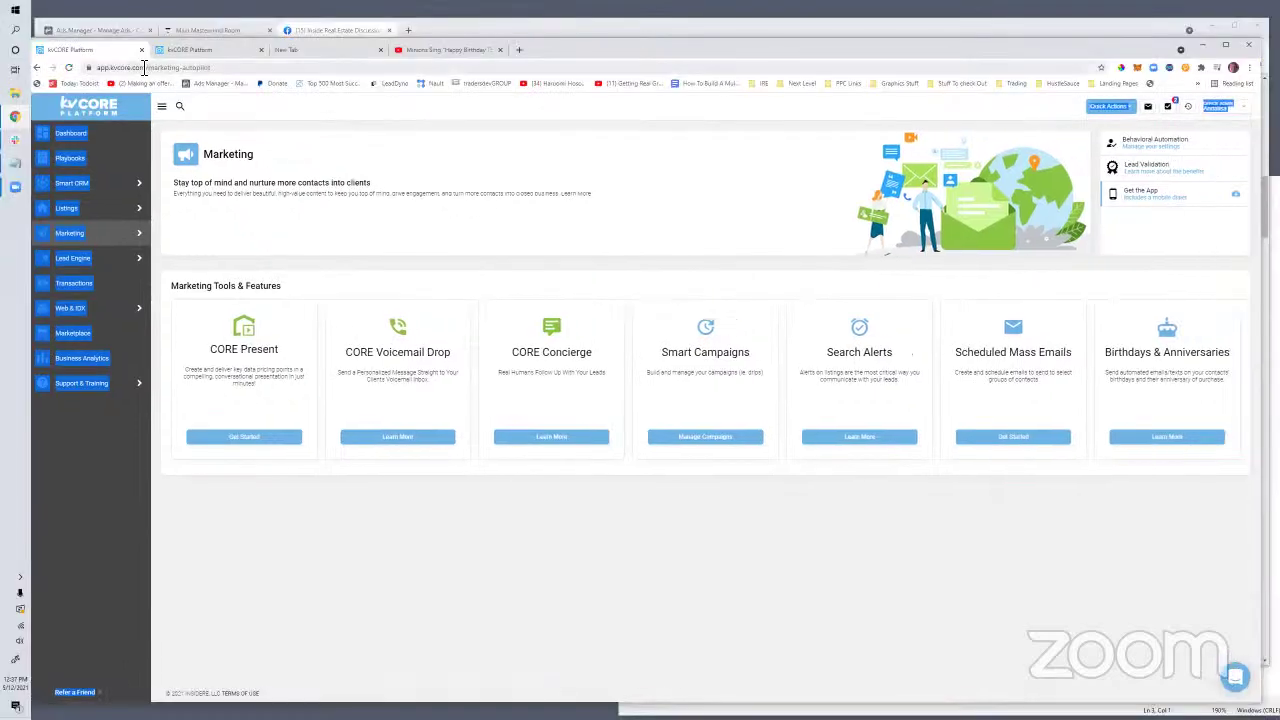
pyautogui.click(88, 31)
pyautogui.moveTo(306, 450); pyautogui.dragTo(543, 451)
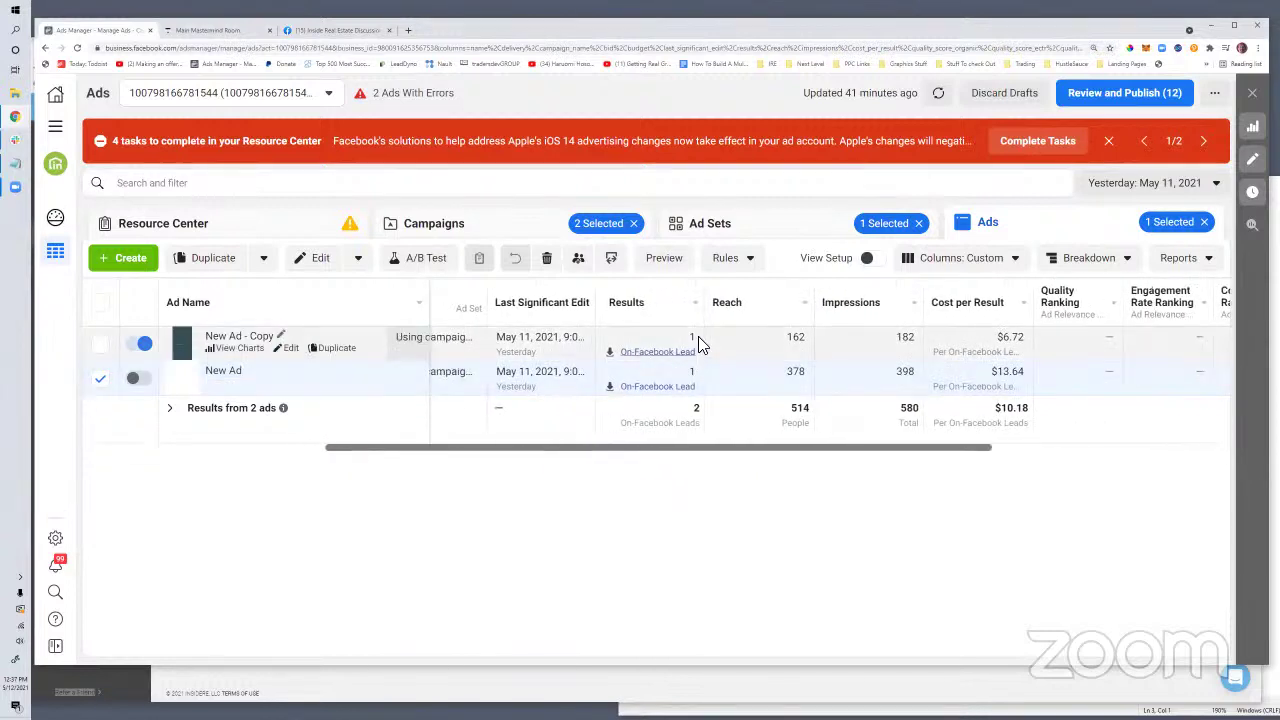
pyautogui.moveTo(1023, 378); pyautogui.dragTo(992, 378)
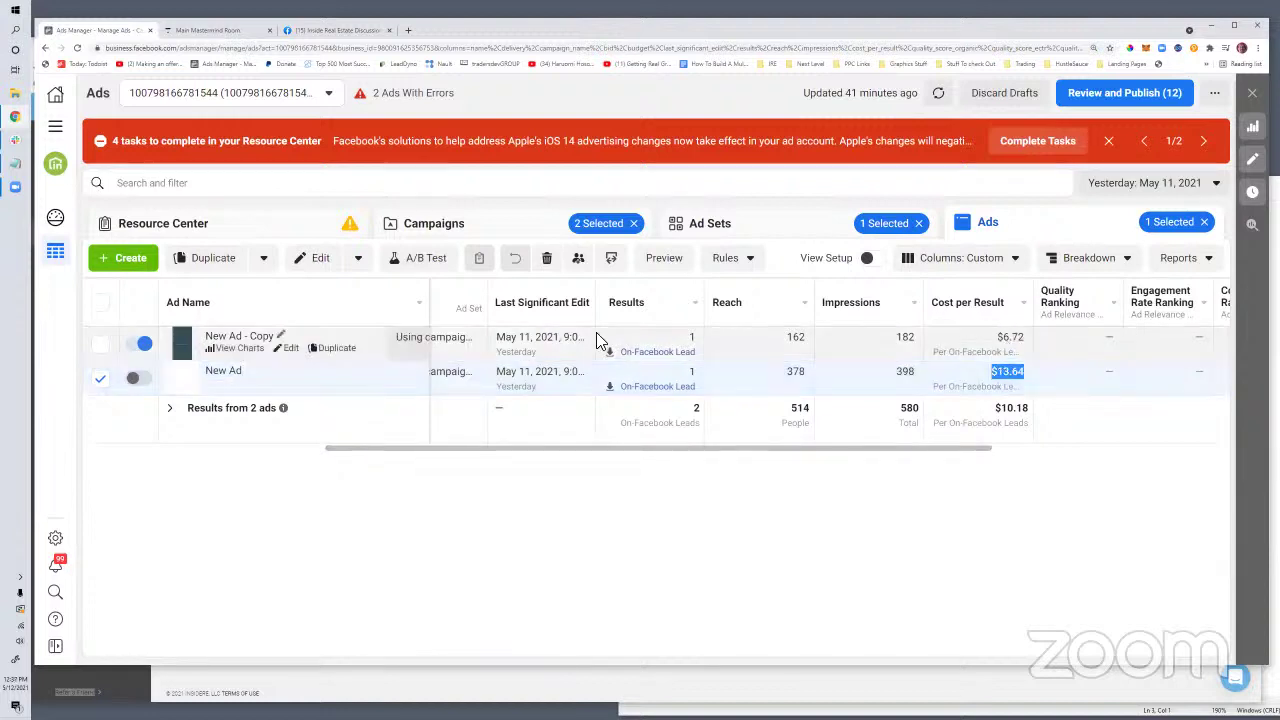
pyautogui.moveTo(1024, 338); pyautogui.dragTo(996, 338)
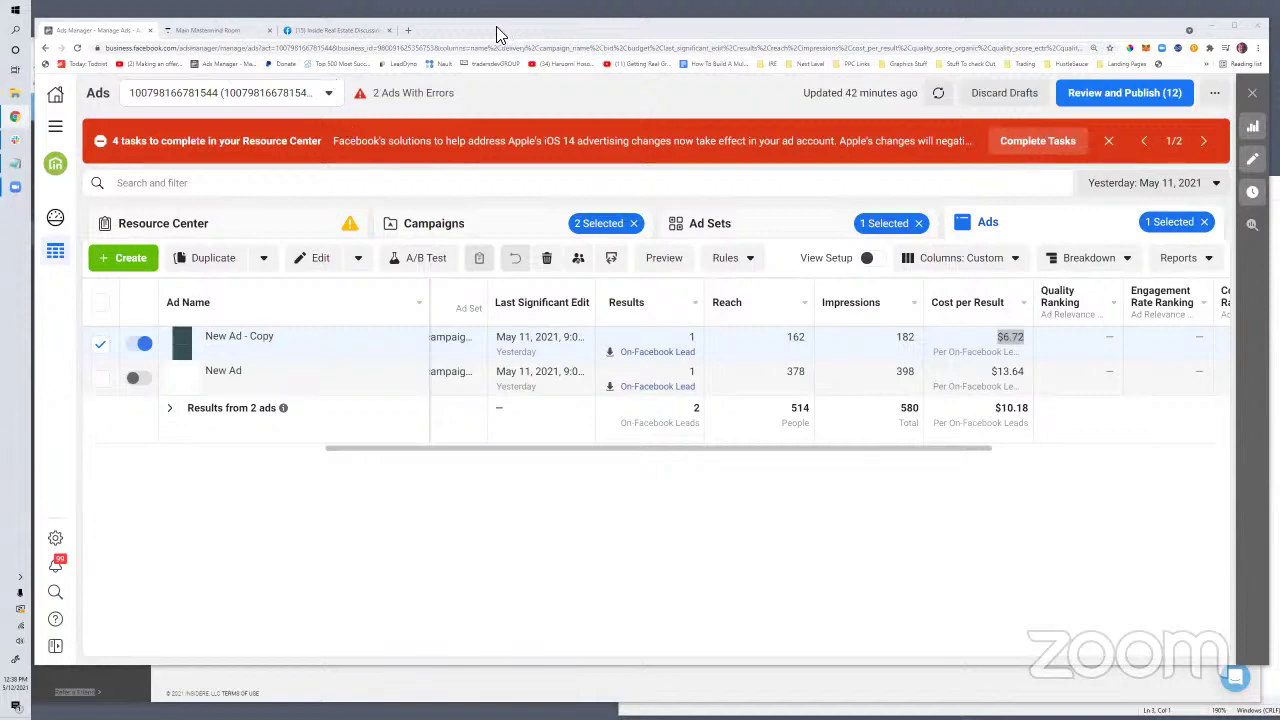
# Move the Ads Manager window aside, return to the kvCORE browser window and open a new browser tab there.
pyautogui.moveTo(500, 35); pyautogui.dragTo(690, 289)
pyautogui.click(393, 219)
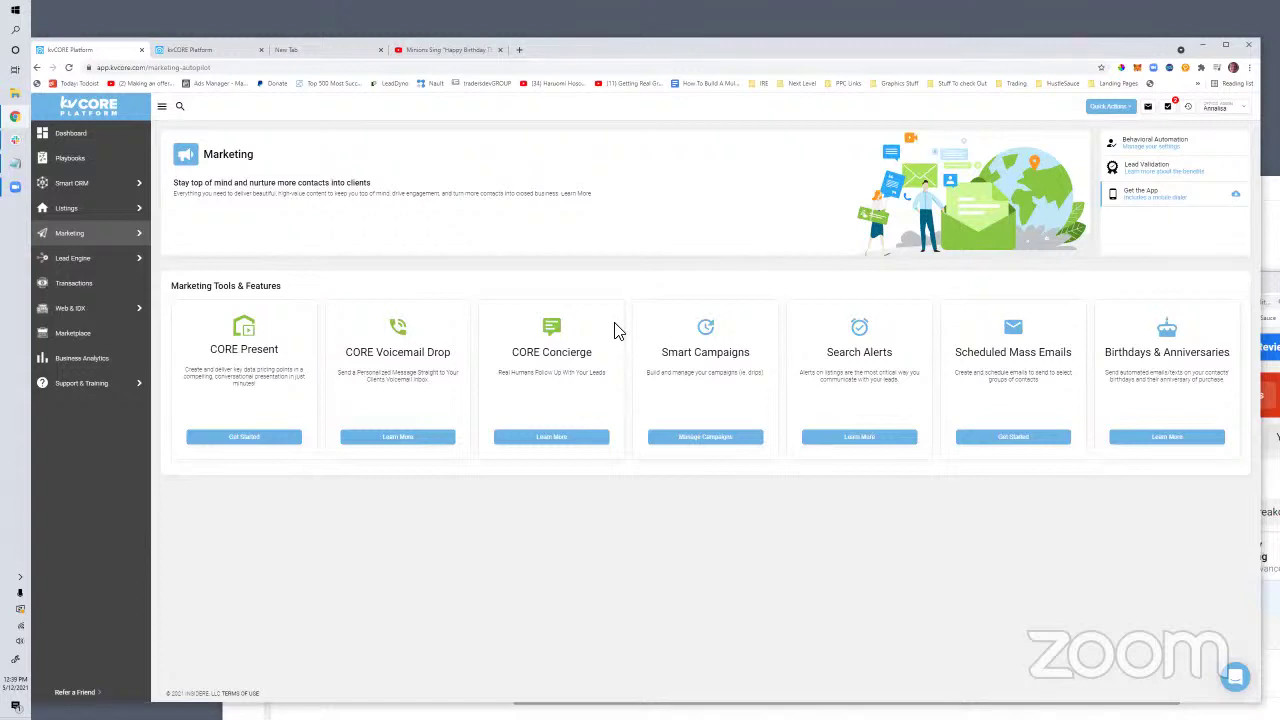
pyautogui.click(519, 49)
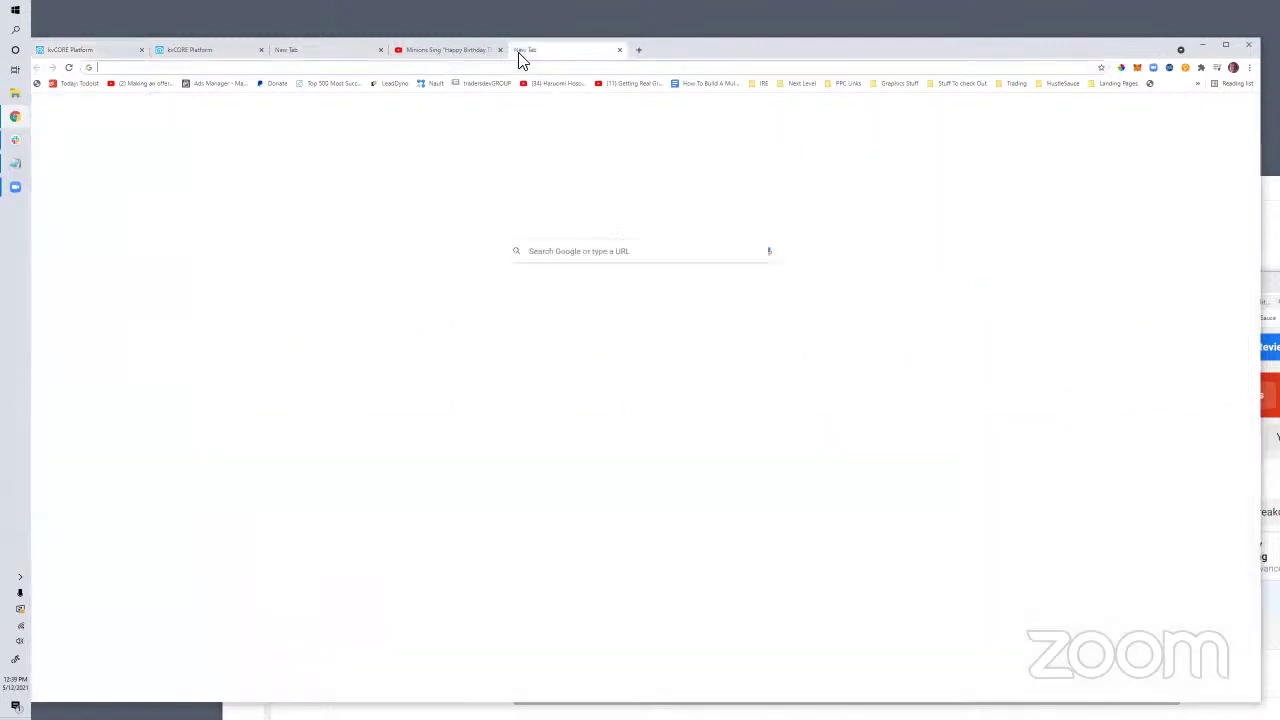
pyautogui.write('fix and flip')
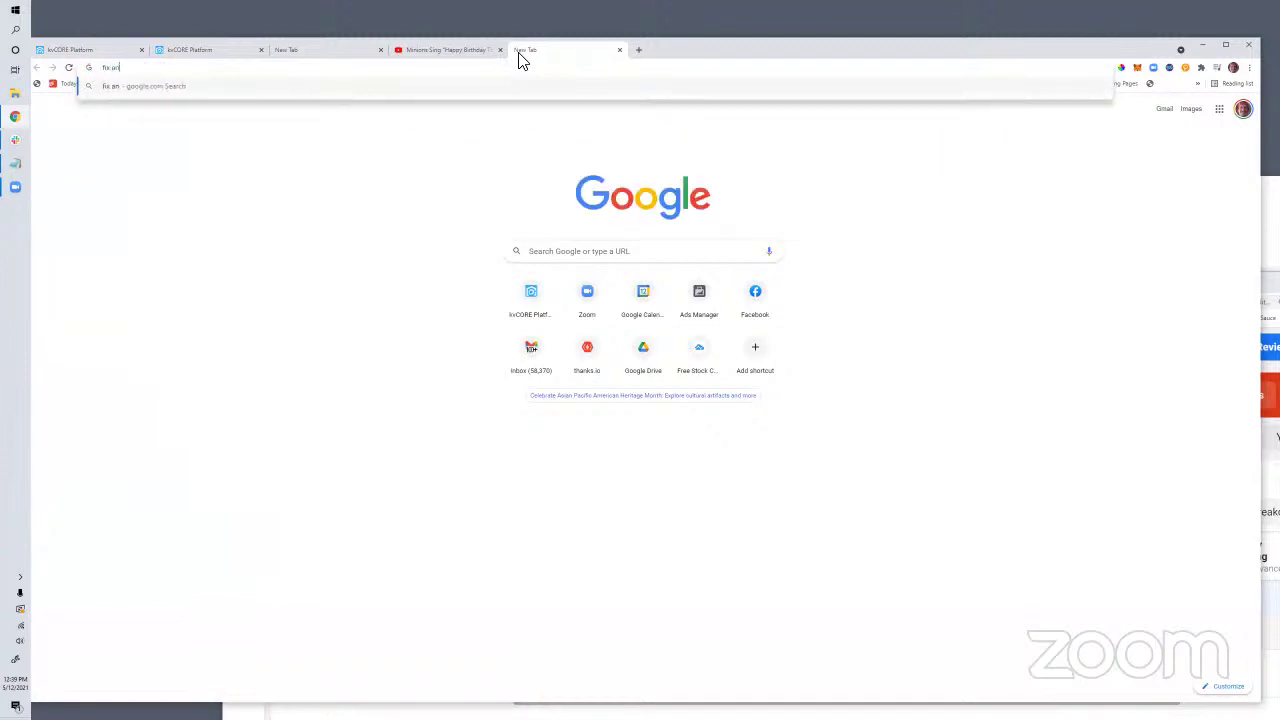
pyautogui.press('BackSpace')
pyautogui.press('BackSpace')
pyautogui.press('BackSpace')
pyautogui.press('BackSpace')
pyautogui.press('BackSpace')
pyautogui.press('BackSpace')
pyautogui.press('BackSpace')
pyautogui.press('BackSpace')
pyautogui.press('BackSpace')
pyautogui.press('BackSpace')
pyautogui.press('BackSpace')
pyautogui.press('BackSpace')
# Search Google for "real estate holiday" and refine the query to "real estate holidays".
pyautogui.write('real estate holiday')
pyautogui.press('Return')
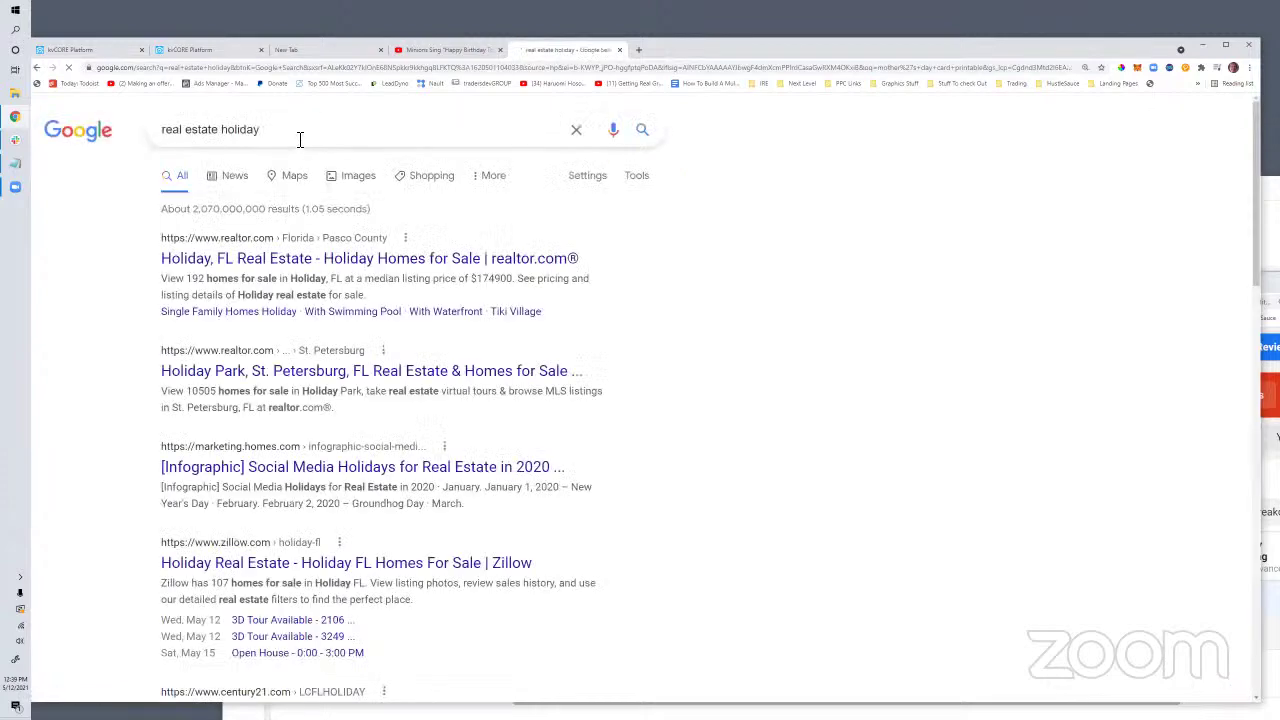
pyautogui.click(301, 139)
pyautogui.write('s')
pyautogui.press('Return')
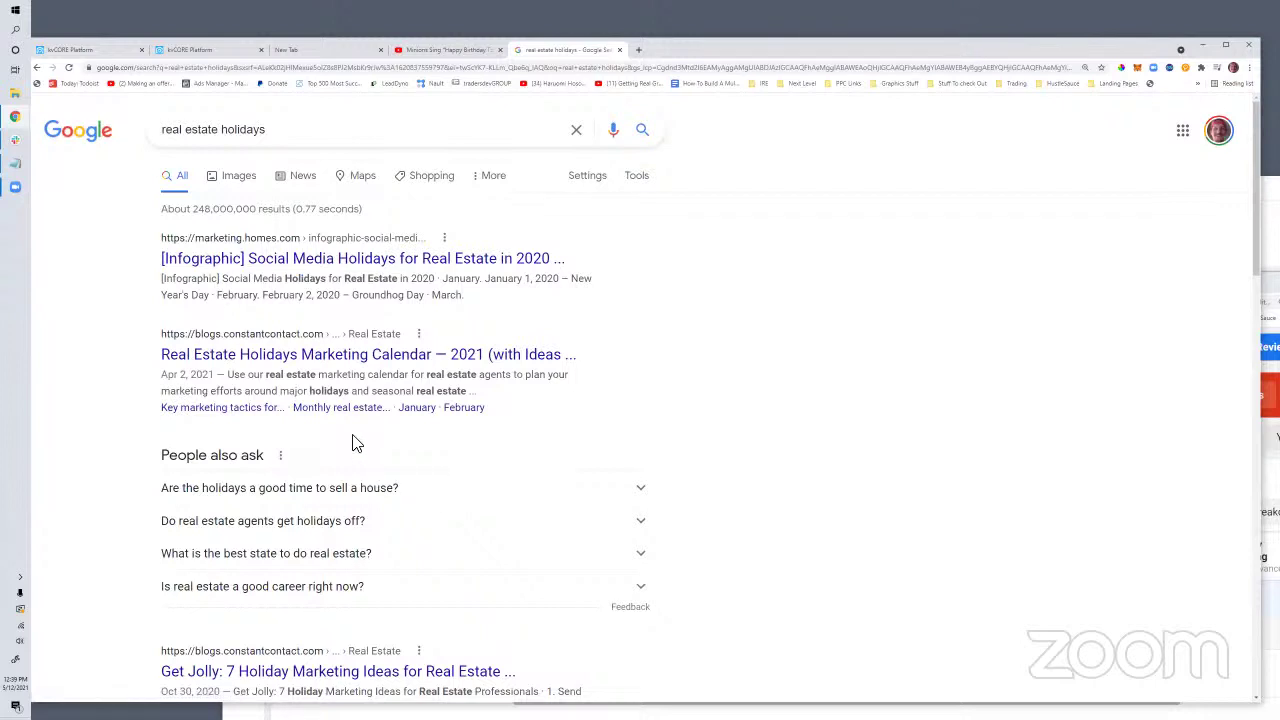
# Skim the 2021 Real Estate Holidays Marketing Calendar article on Constant Contact and return to the search results.
pyautogui.click(296, 358)
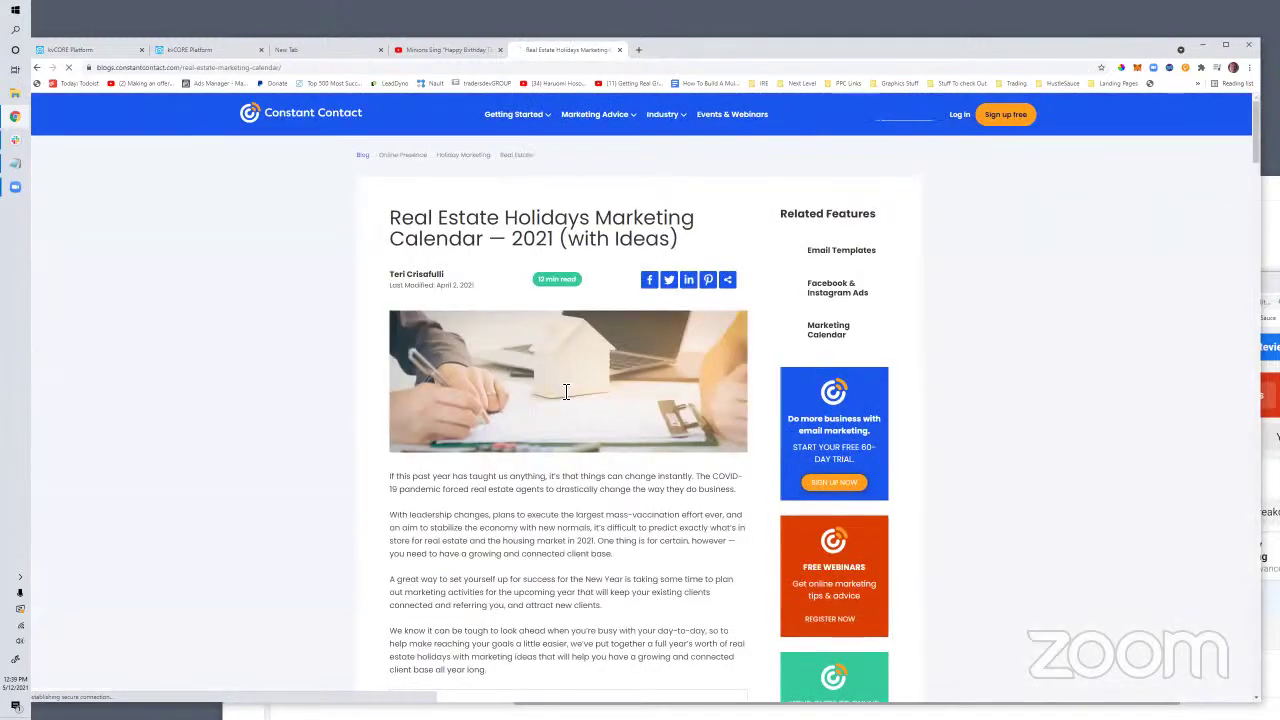
pyautogui.scroll(-5, 566, 392)
pyautogui.scroll(-3, 656, 397)
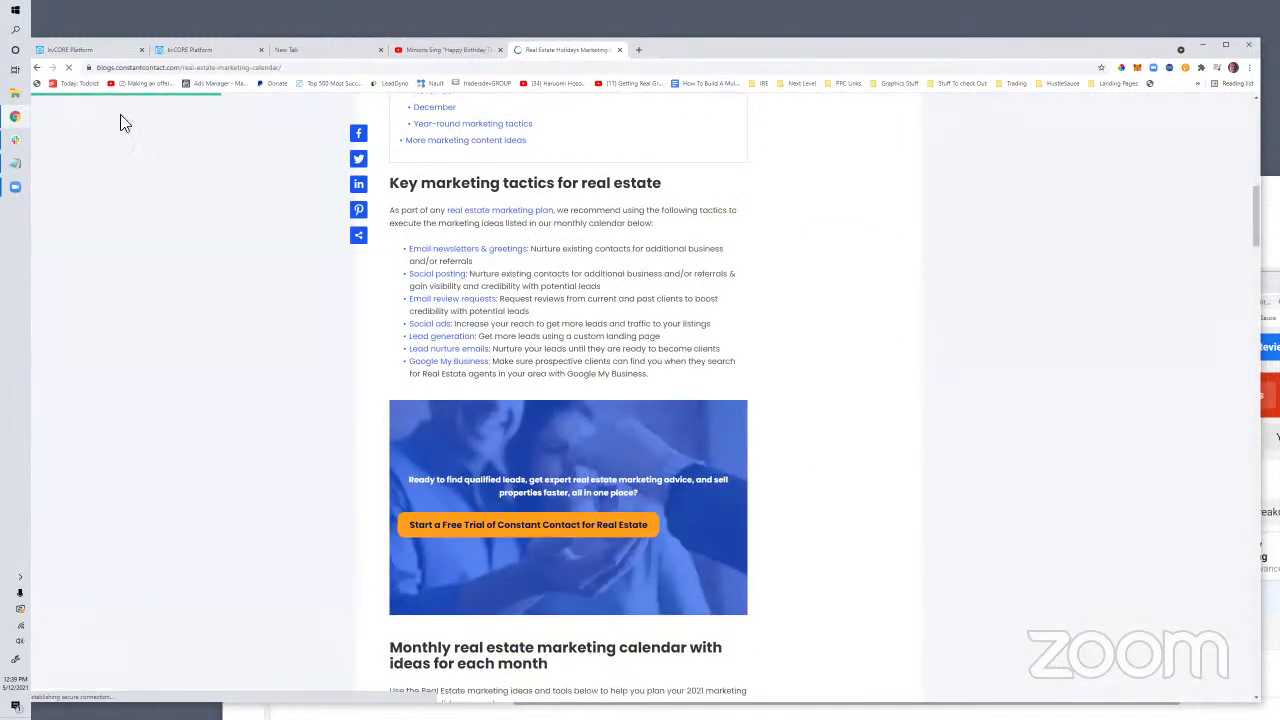
pyautogui.click(37, 67)
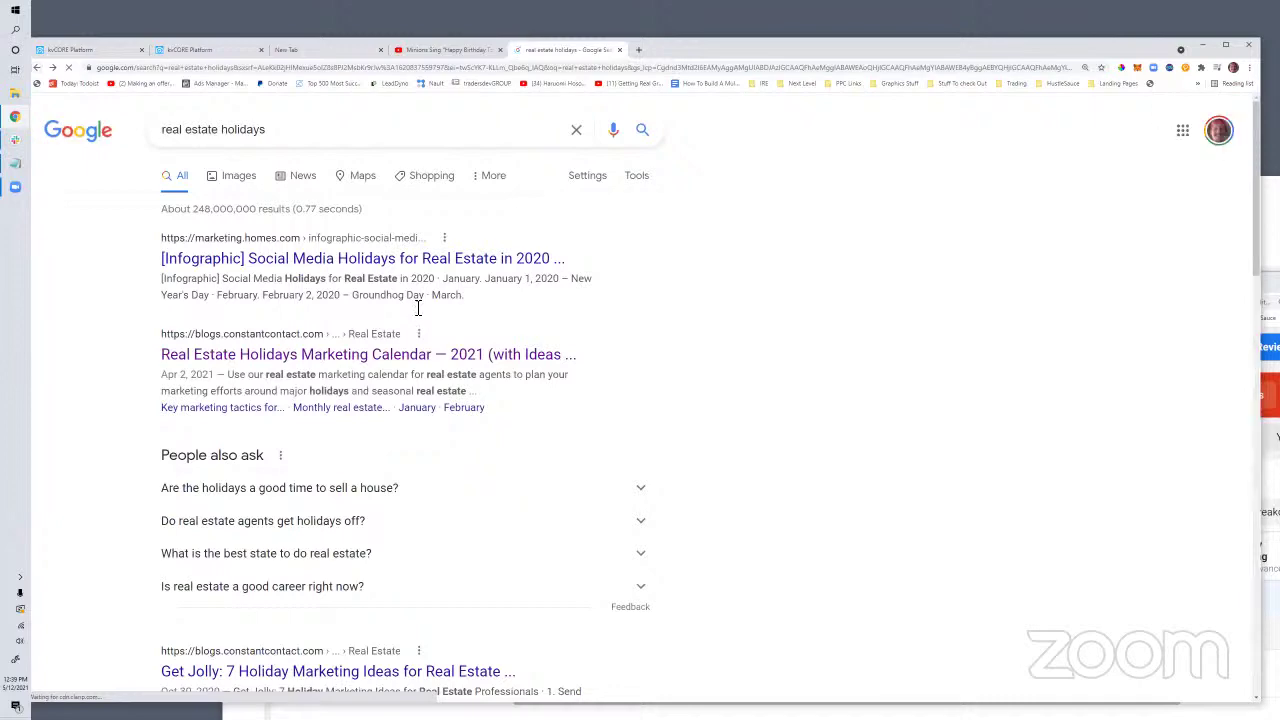
# Look through the remaining real estate holidays results and open National Today's "What is Today?" page in a separate tab.
pyautogui.scroll(-5, 417, 313)
pyautogui.scroll(-4, 418, 313)
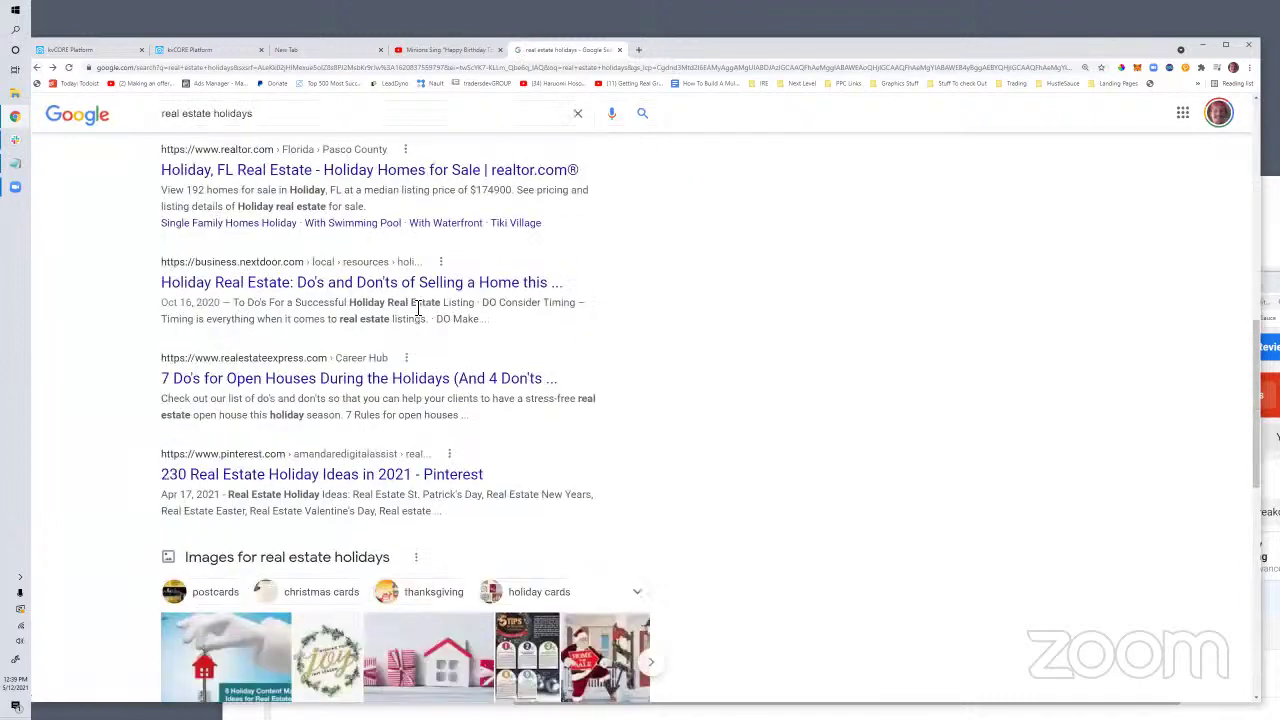
pyautogui.scroll(-6, 310, 290)
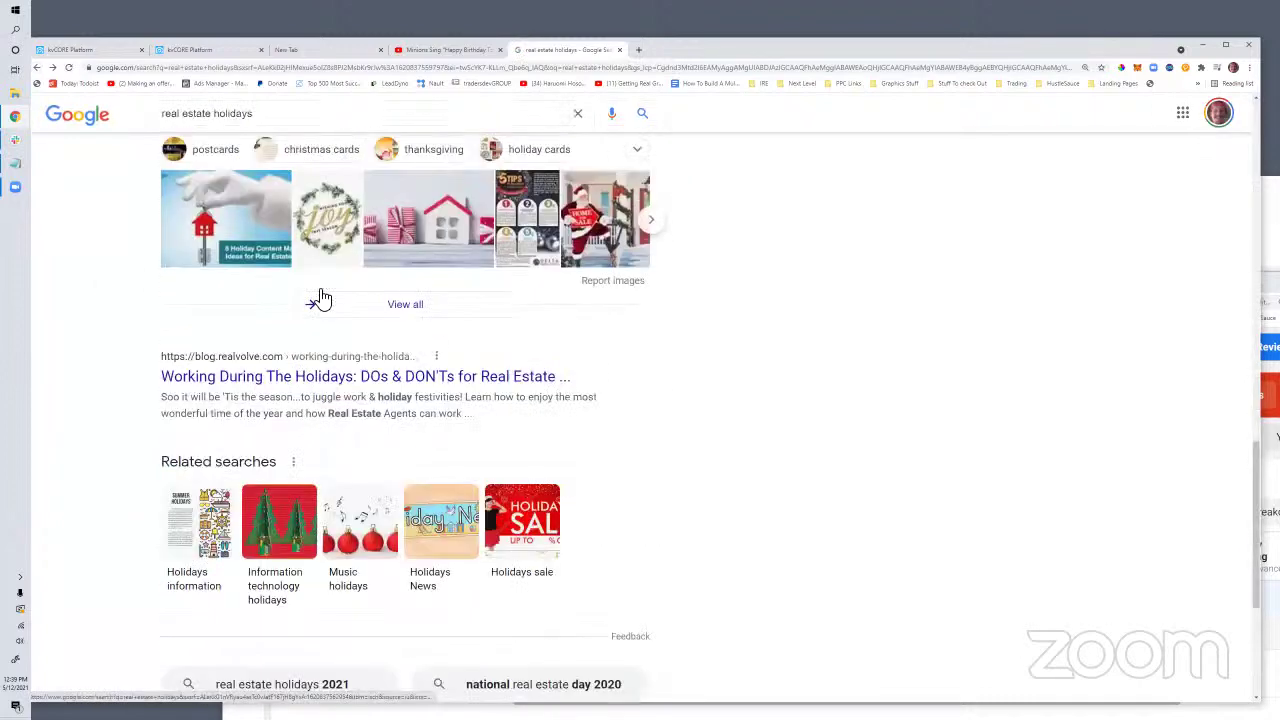
pyautogui.click(509, 592)
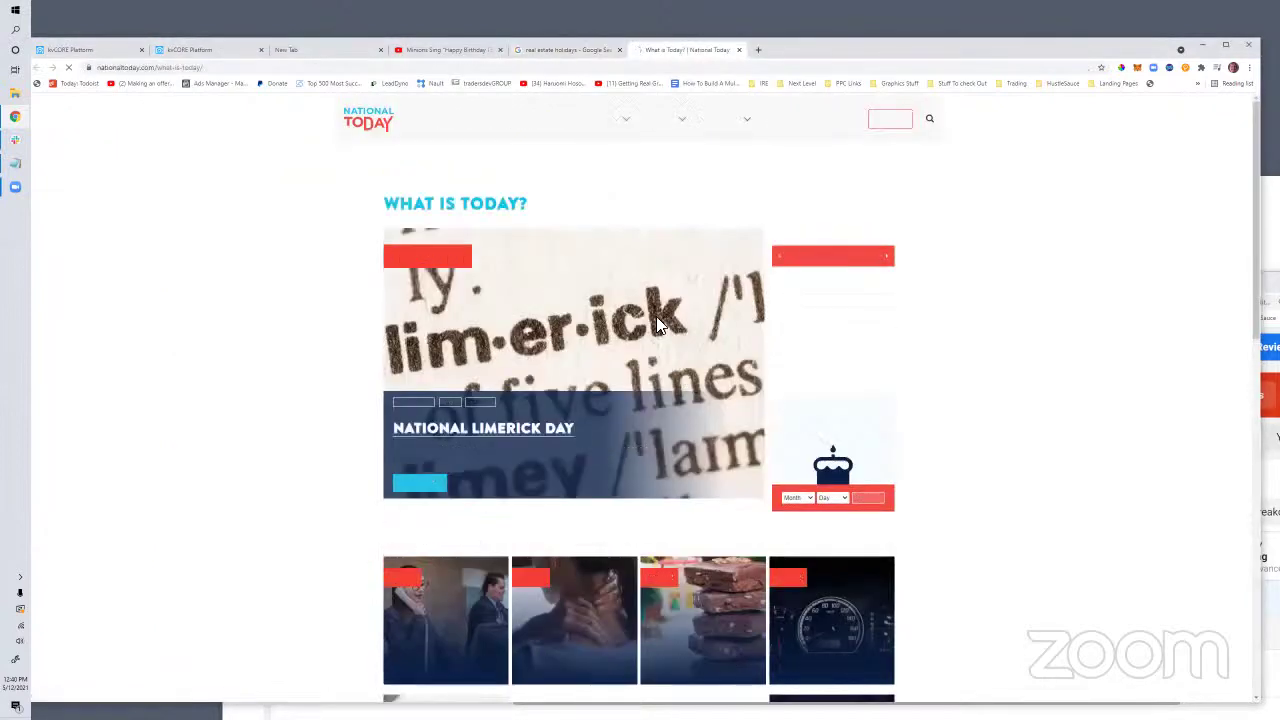
# Review the national days listed for today and the upcoming days on the National Today page.
pyautogui.scroll(-1, 656, 318)
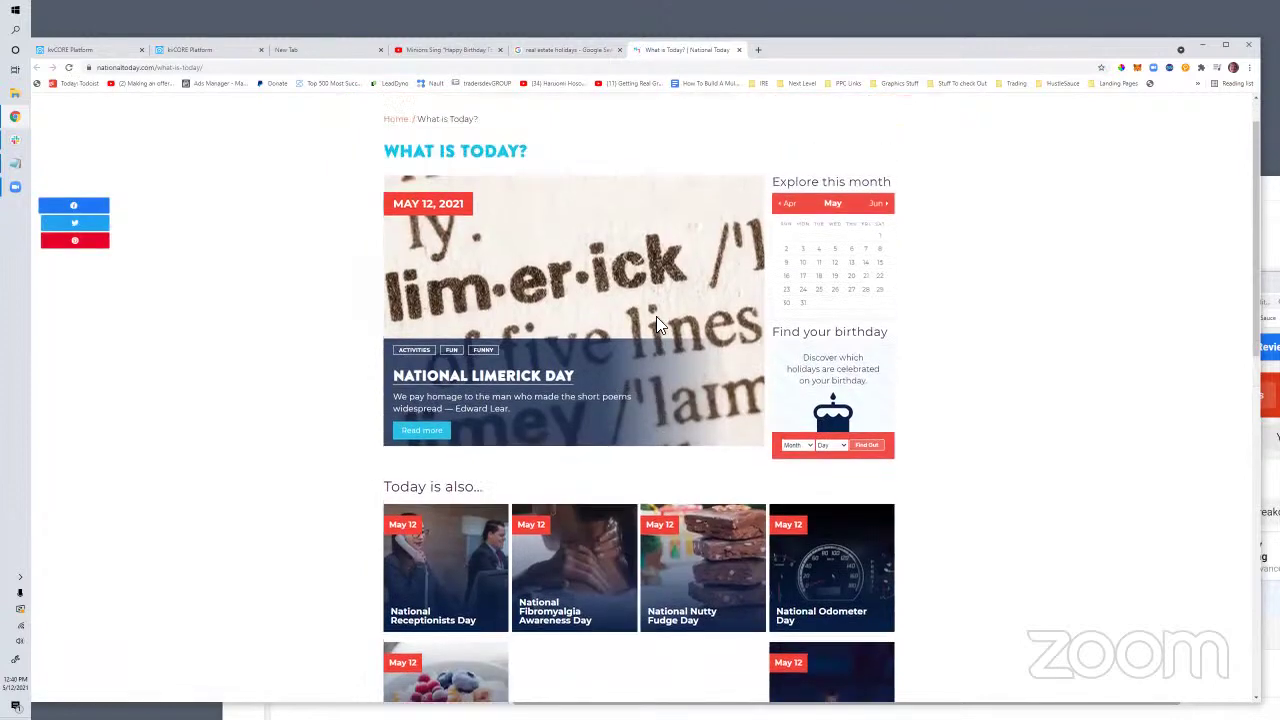
pyautogui.scroll(-2, 660, 323)
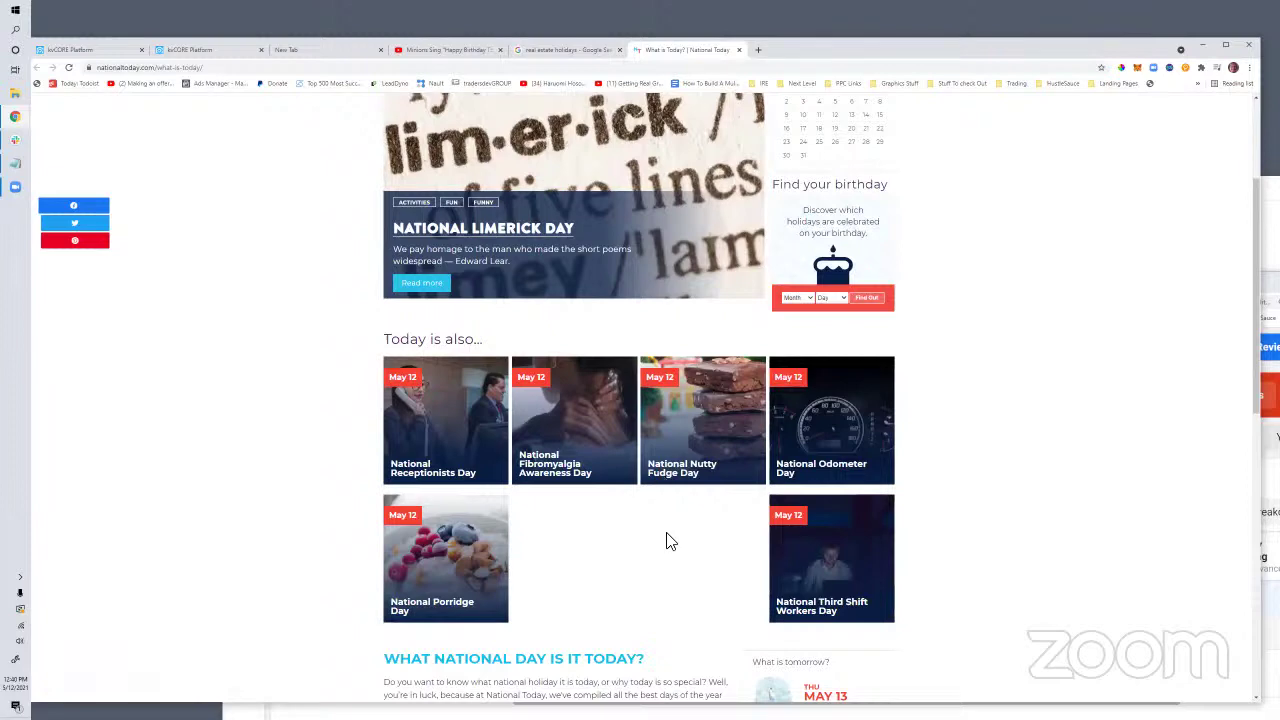
pyautogui.scroll(-1, 671, 537)
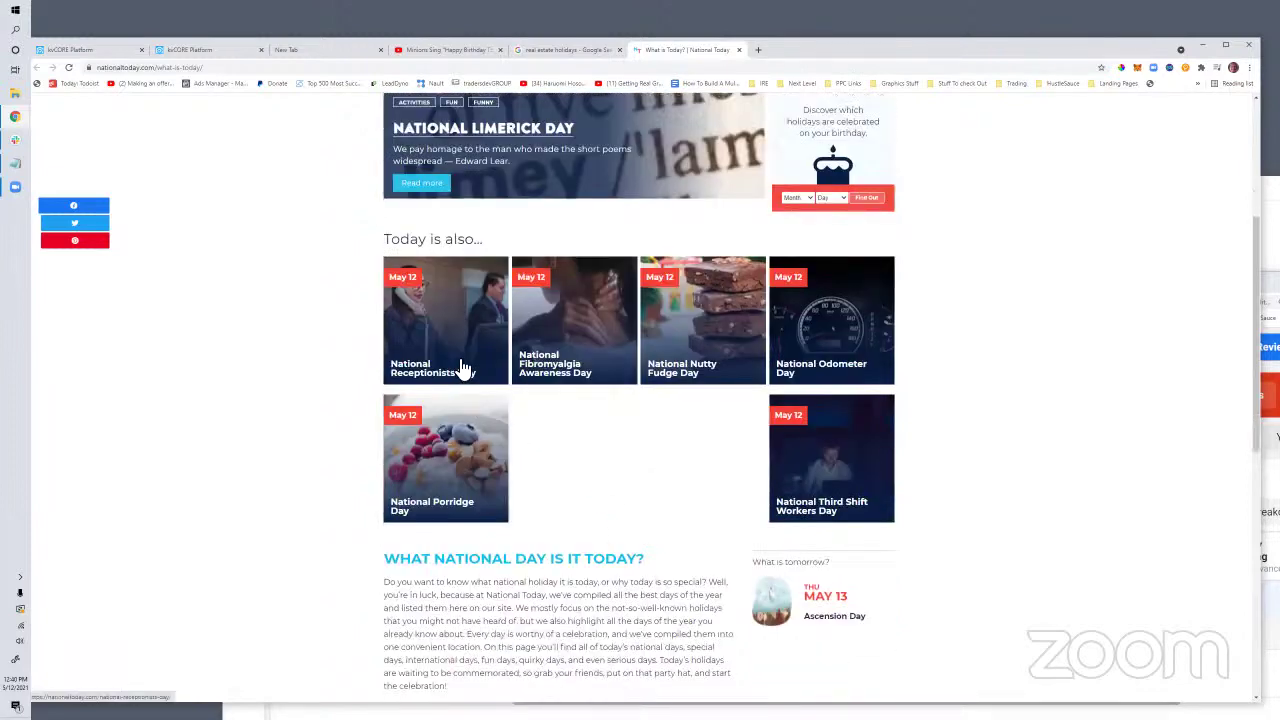
pyautogui.scroll(-2, 545, 461)
pyautogui.scroll(1, 546, 459)
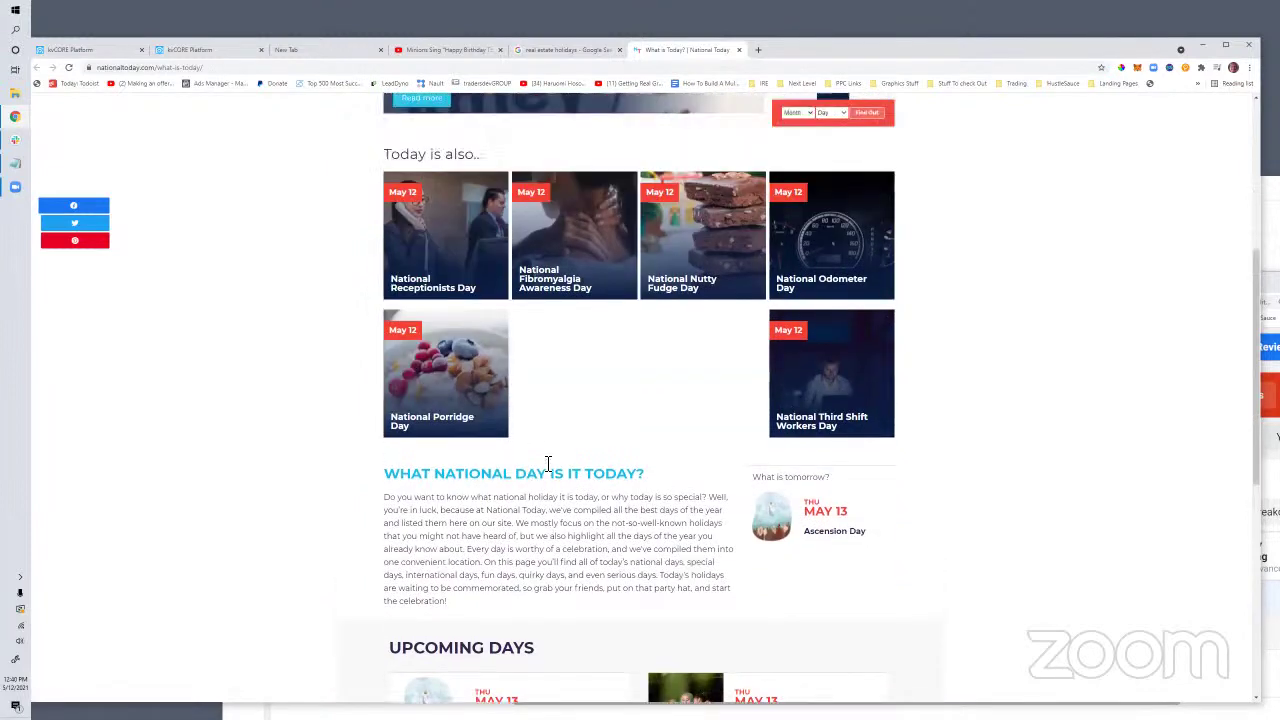
pyautogui.scroll(-2, 544, 464)
pyautogui.scroll(3, 545, 468)
pyautogui.scroll(3, 545, 468)
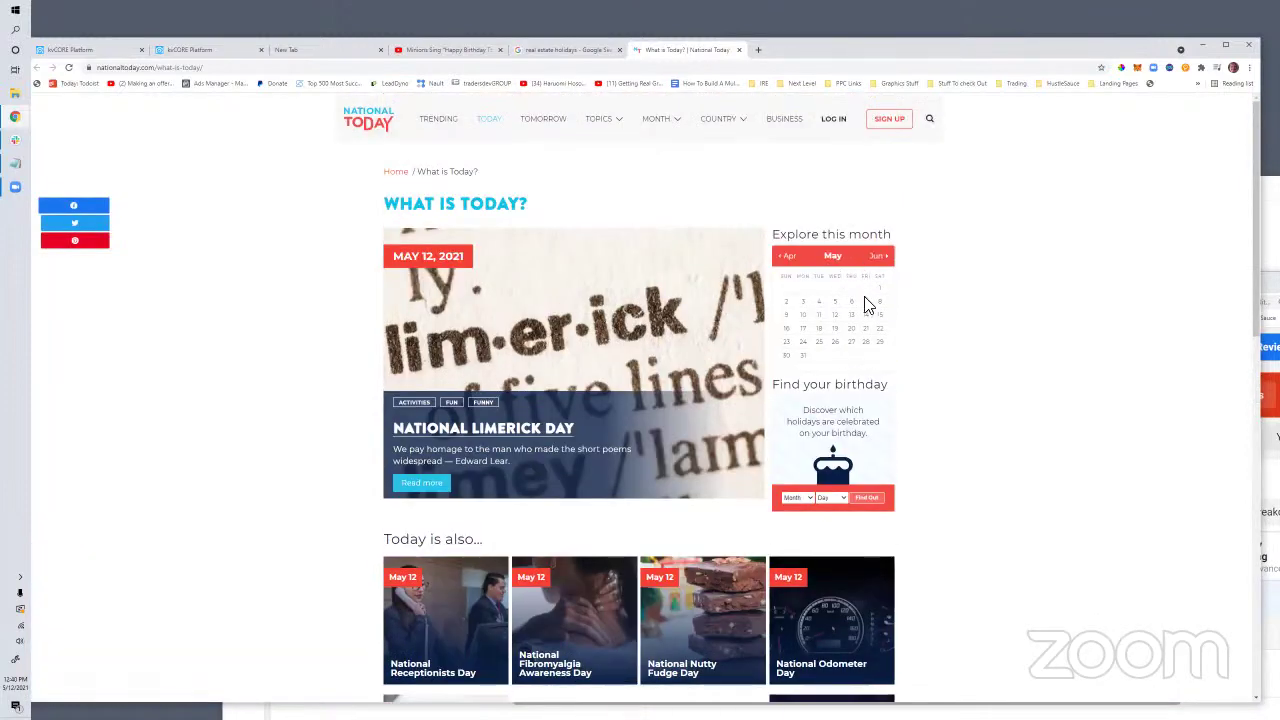
# Open the June holidays list, read through the first days of the month and highlight Prince's Birthday on June 7.
pyautogui.click(879, 256)
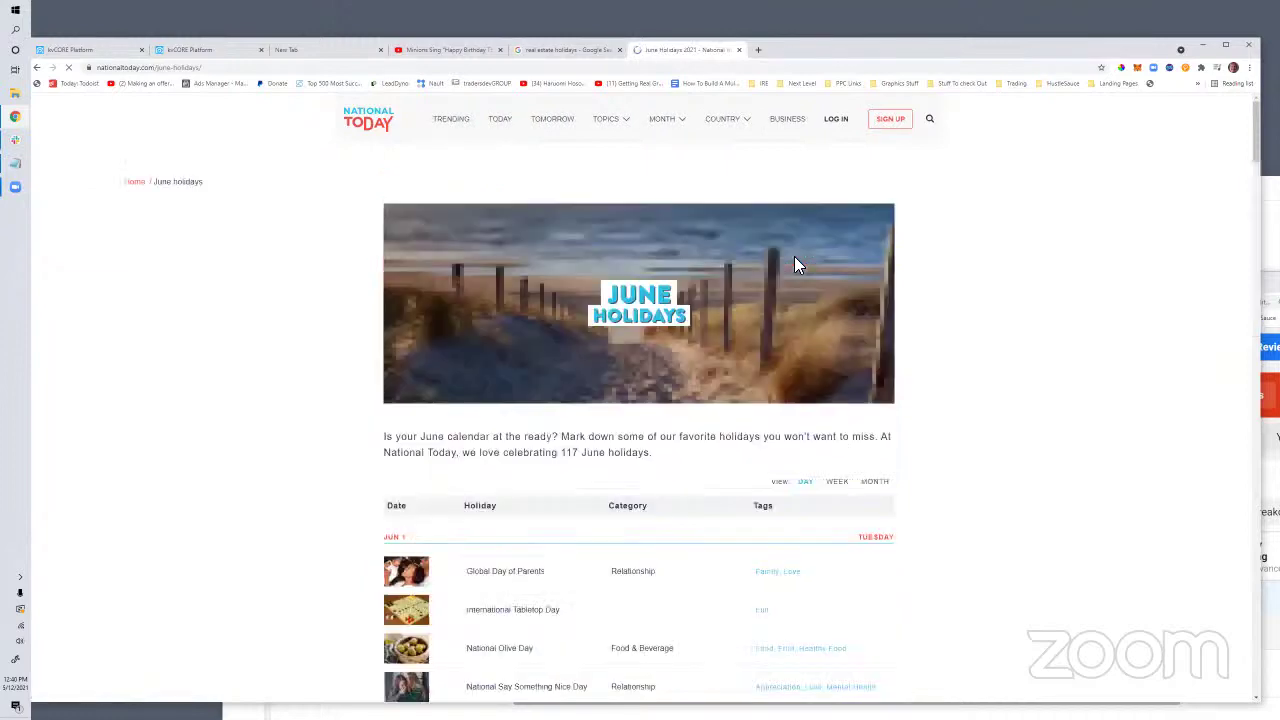
pyautogui.scroll(-1, 522, 320)
pyautogui.scroll(-3, 522, 320)
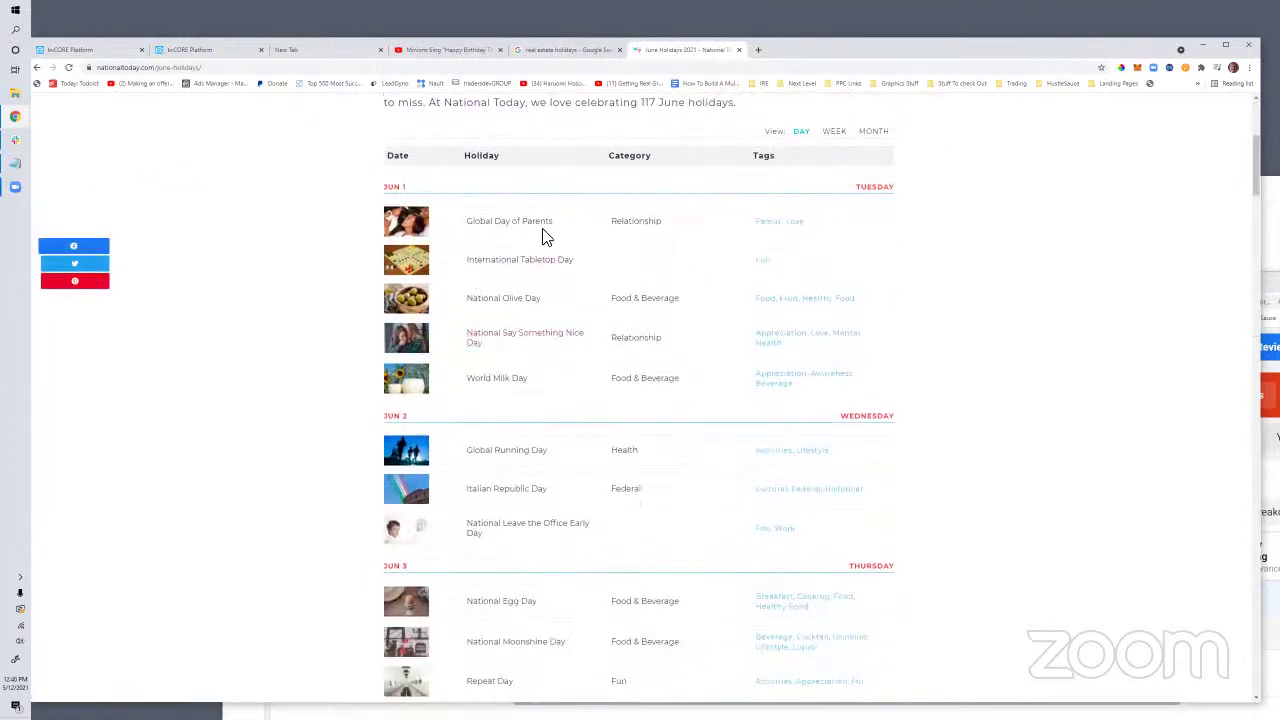
pyautogui.scroll(-1, 557, 277)
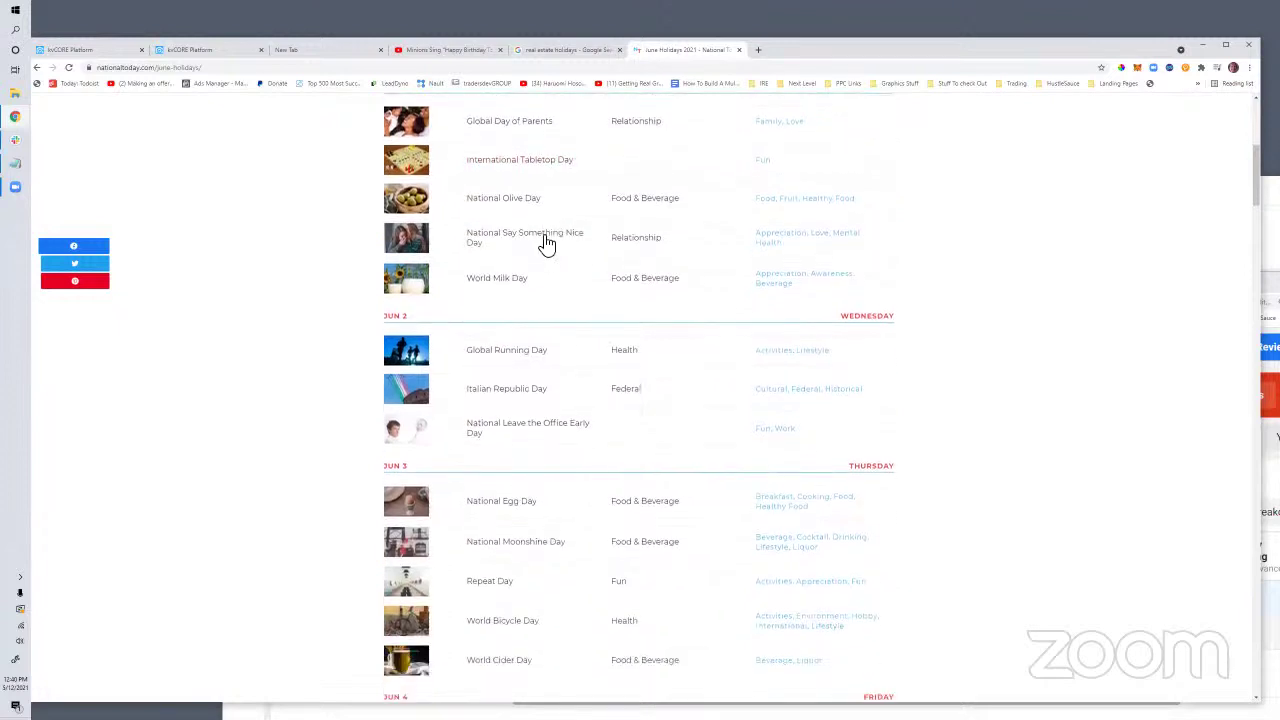
pyautogui.scroll(-1, 504, 260)
pyautogui.scroll(-3, 510, 255)
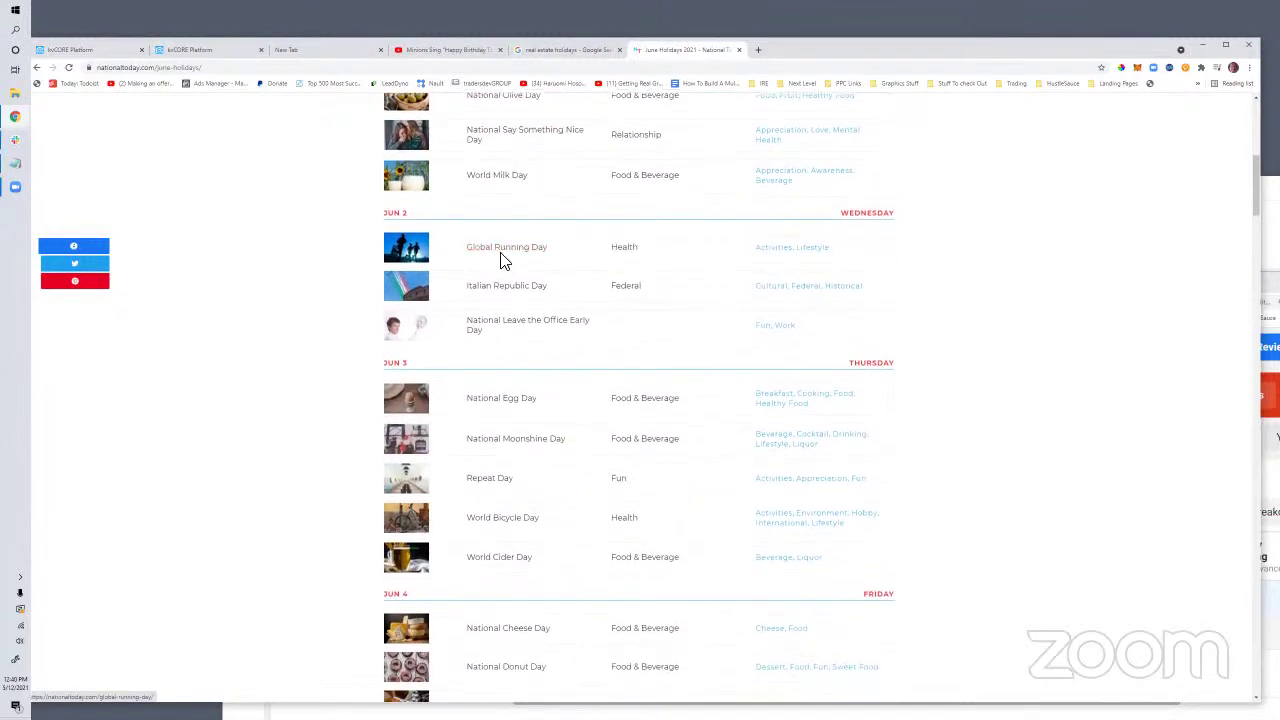
pyautogui.moveTo(551, 207); pyautogui.dragTo(477, 203)
pyautogui.scroll(-2, 554, 310)
pyautogui.scroll(-6, 557, 311)
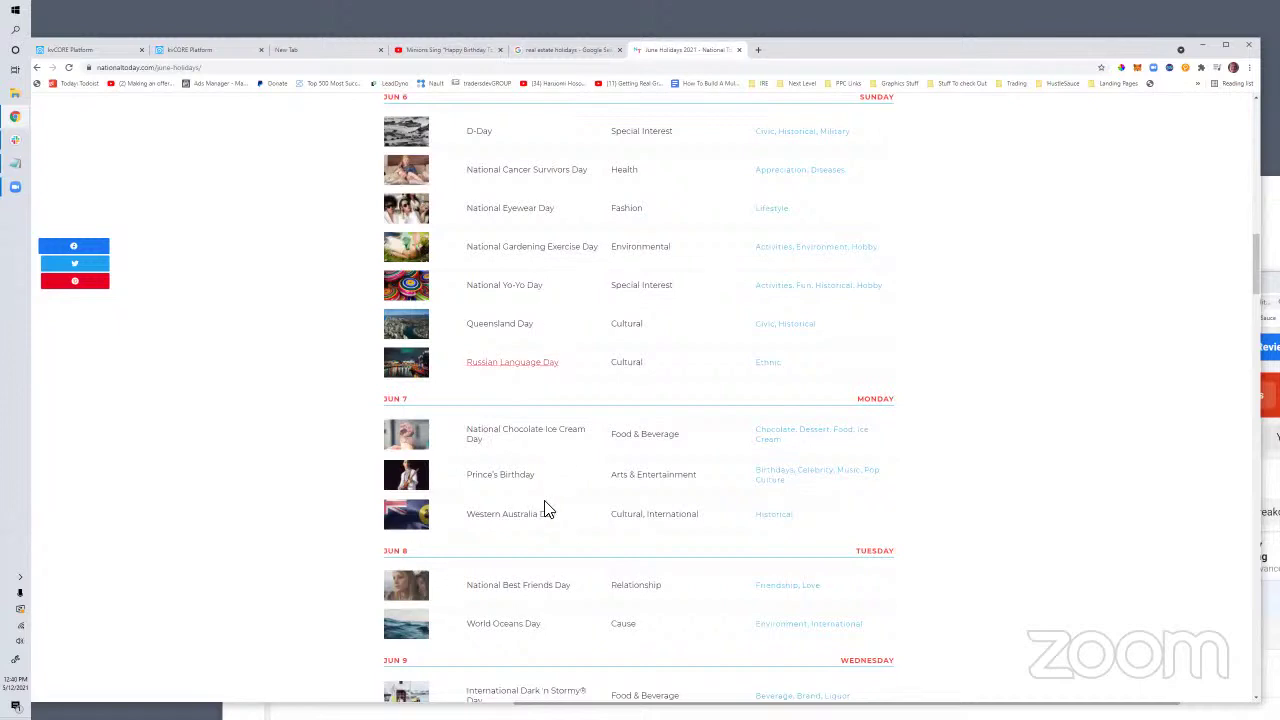
pyautogui.moveTo(537, 484); pyautogui.dragTo(466, 476)
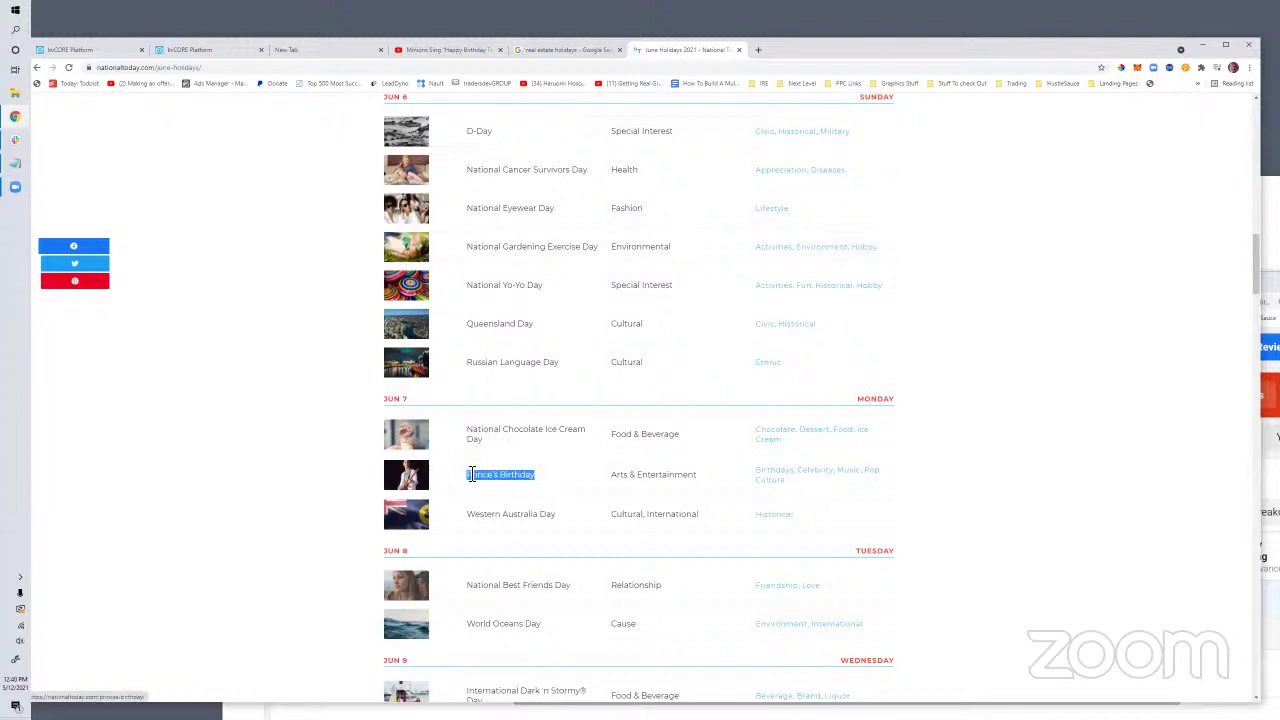
pyautogui.scroll(-1, 503, 514)
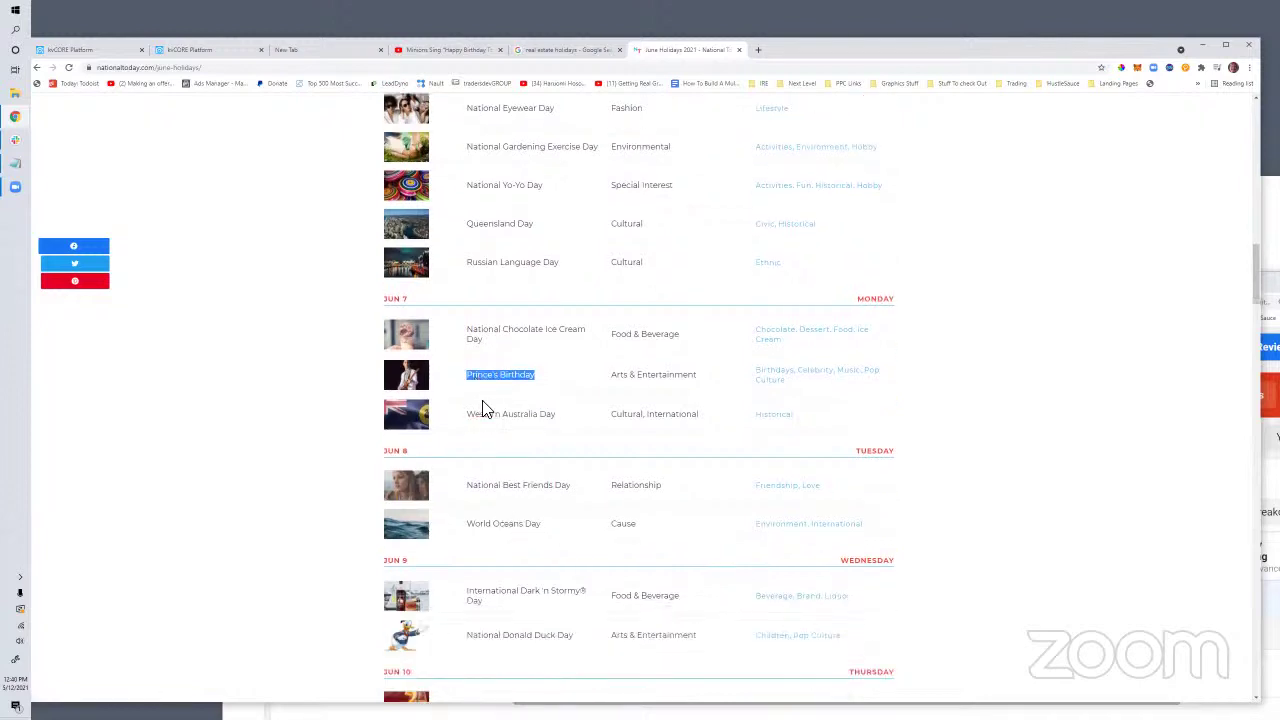
# Search Google in a new browser tab for "prince playing guitar with tom petty".
pyautogui.click(757, 52)
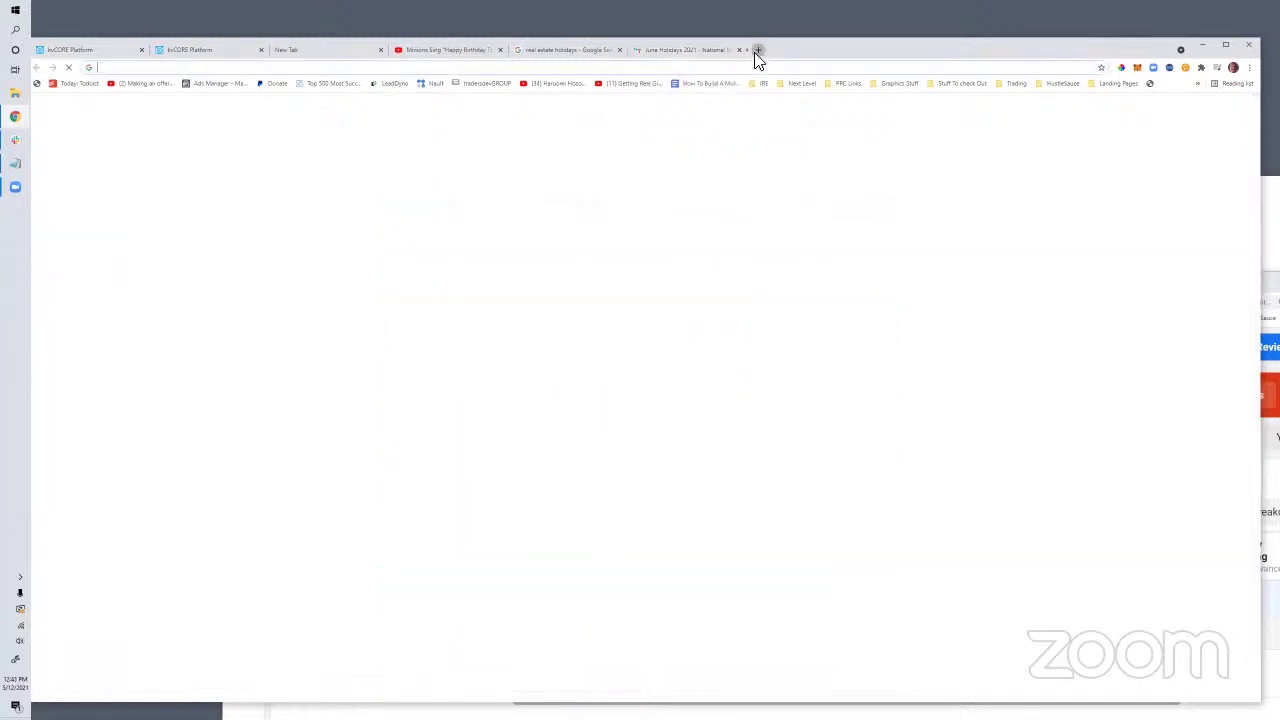
pyautogui.write('prince pl')
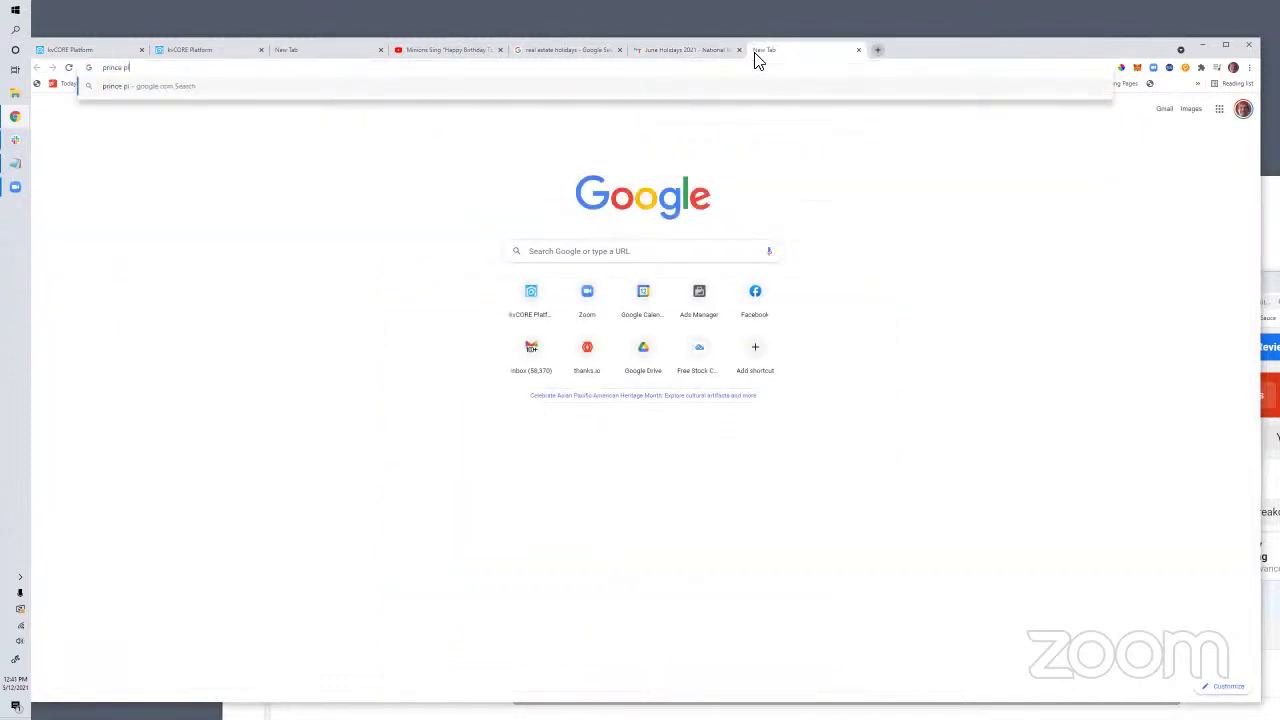
pyautogui.write('aying guitar with t')
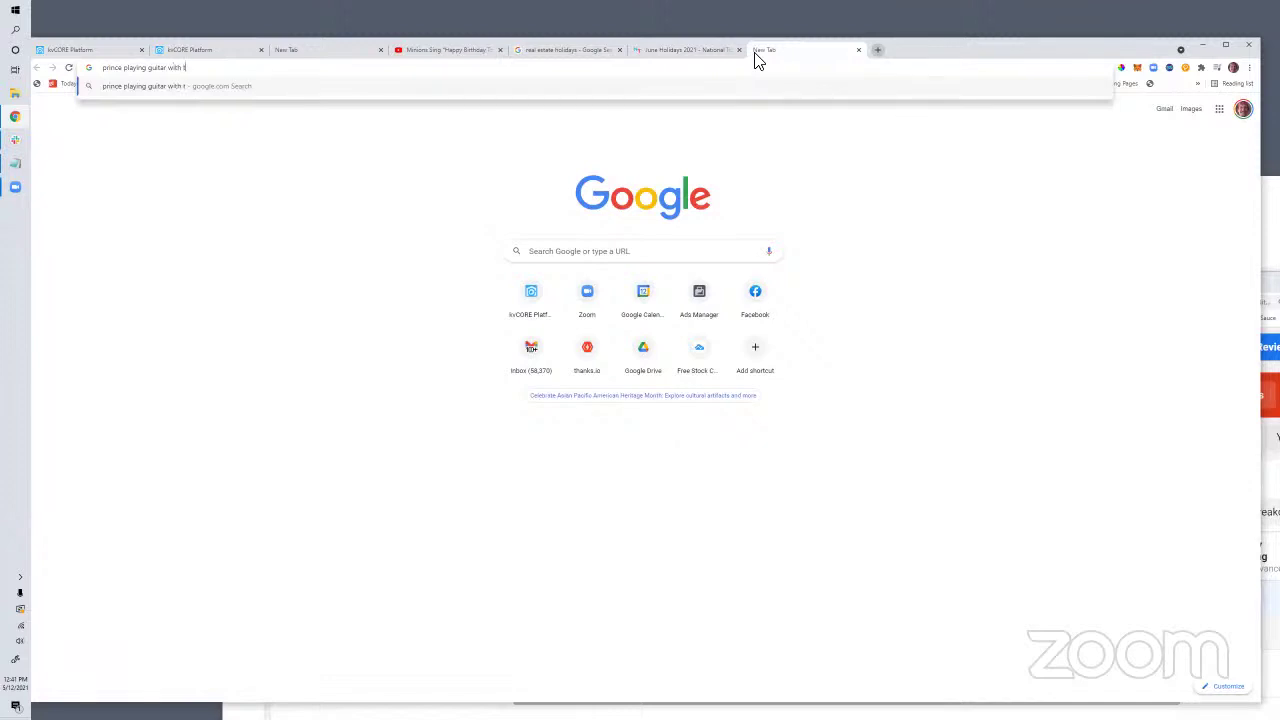
pyautogui.write('om petty')
pyautogui.press('Return')
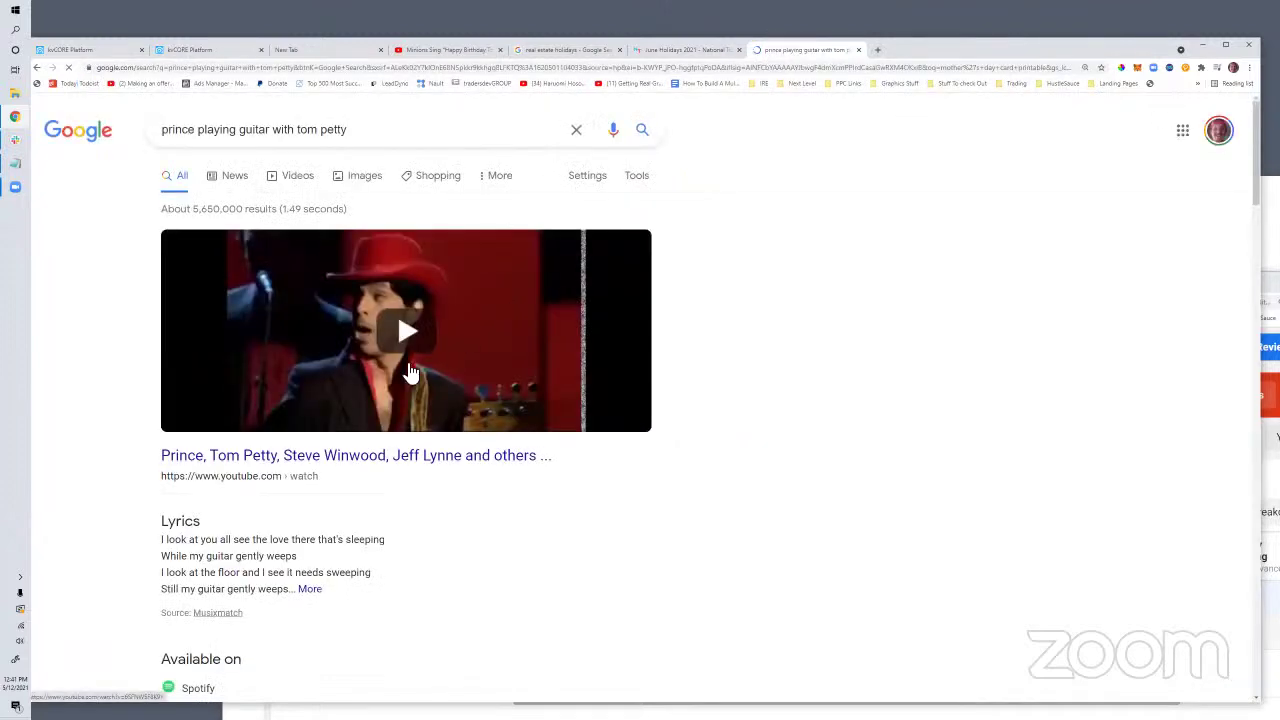
# Copy the link address of the first YouTube result, featuring Prince, Tom Petty, Steve Winwood and Jeff Lynne, and skim the result details.
pyautogui.rightClick(318, 466)
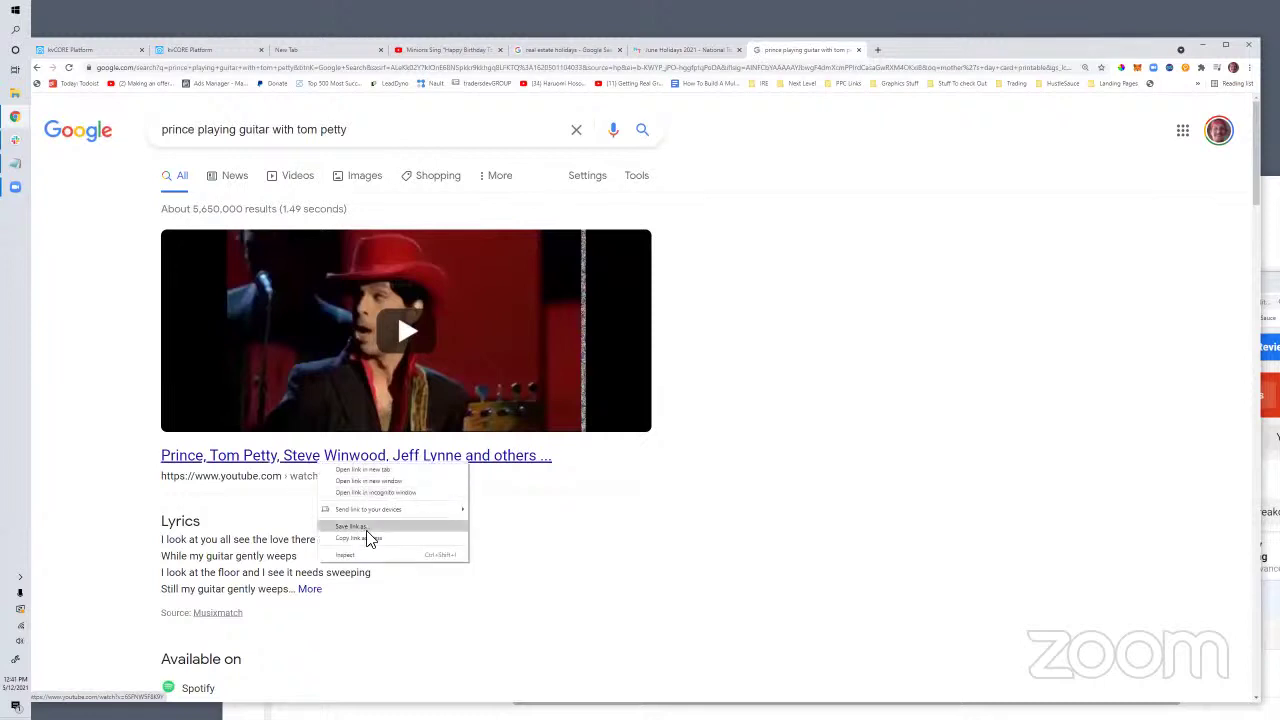
pyautogui.click(371, 538)
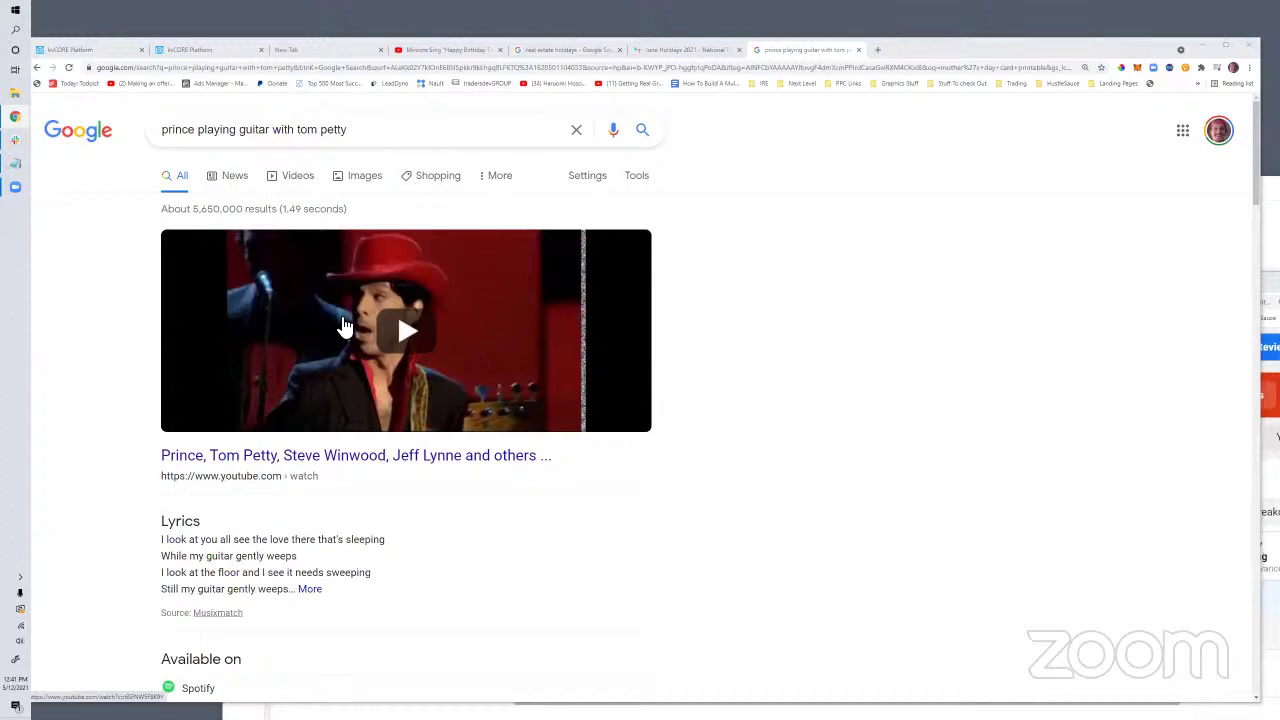
pyautogui.scroll(-2, 286, 452)
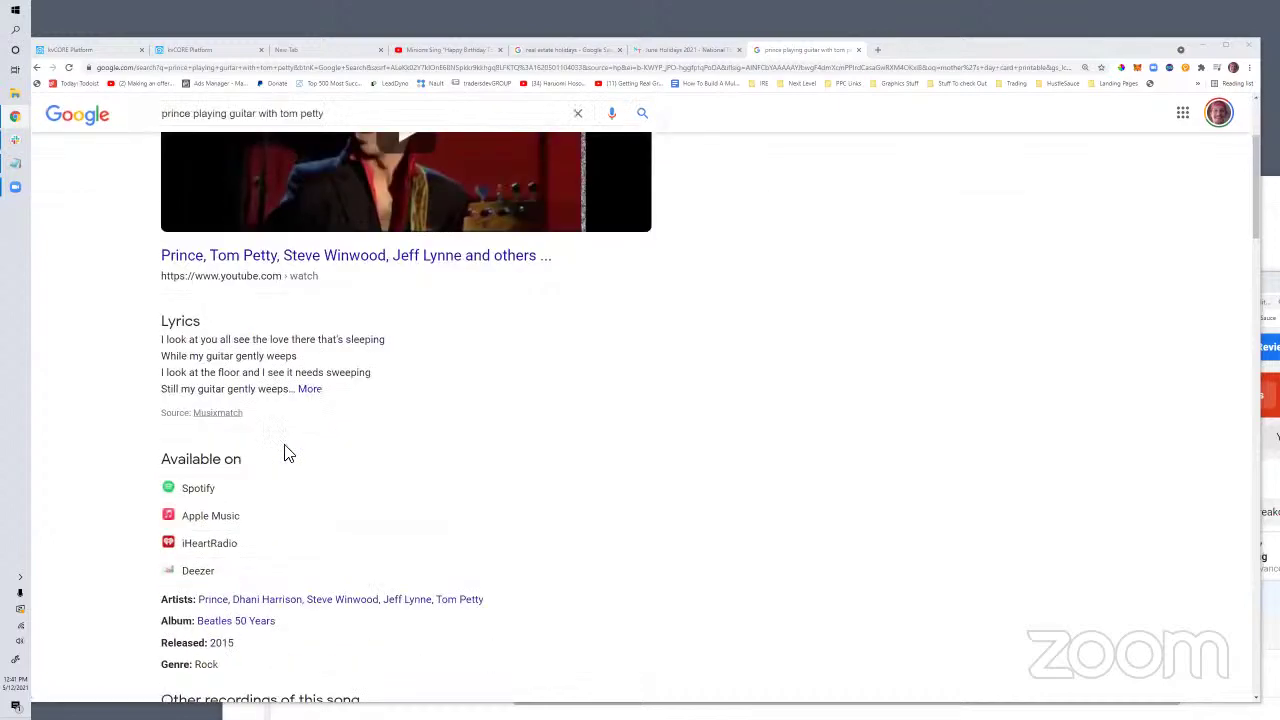
pyautogui.scroll(2, 286, 452)
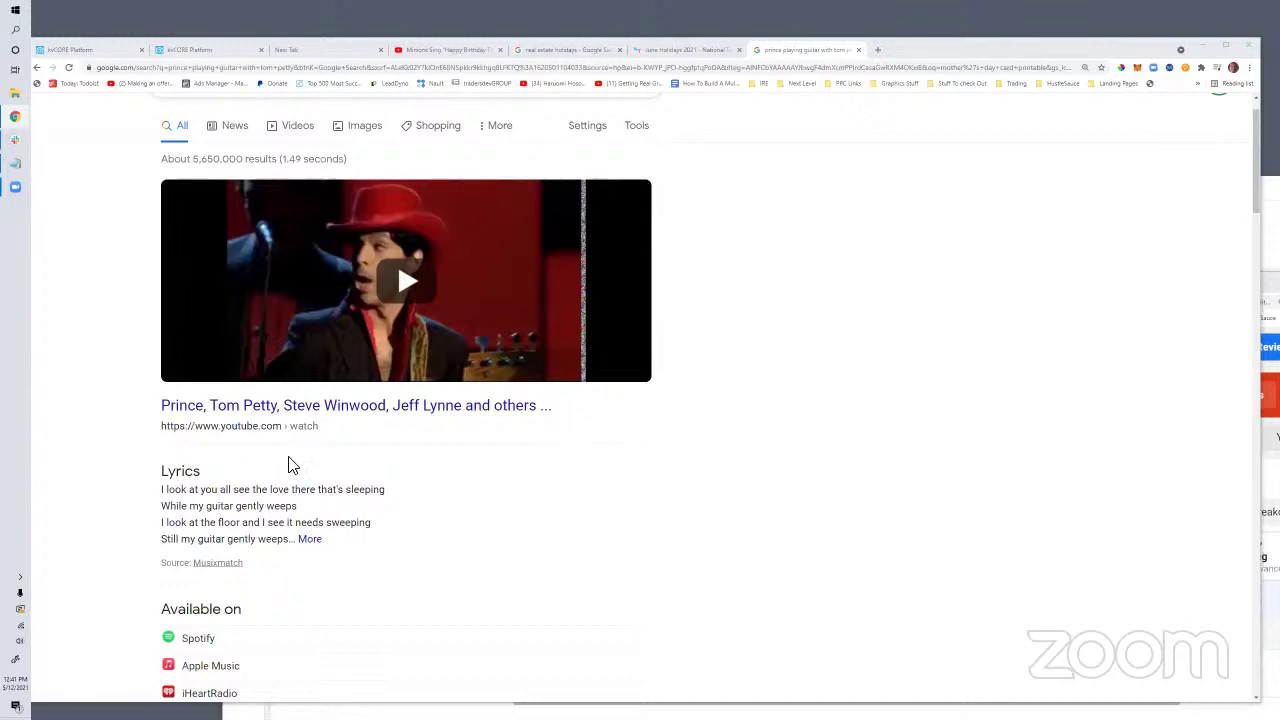
pyautogui.scroll(-2, 246, 460)
pyautogui.scroll(3, 370, 314)
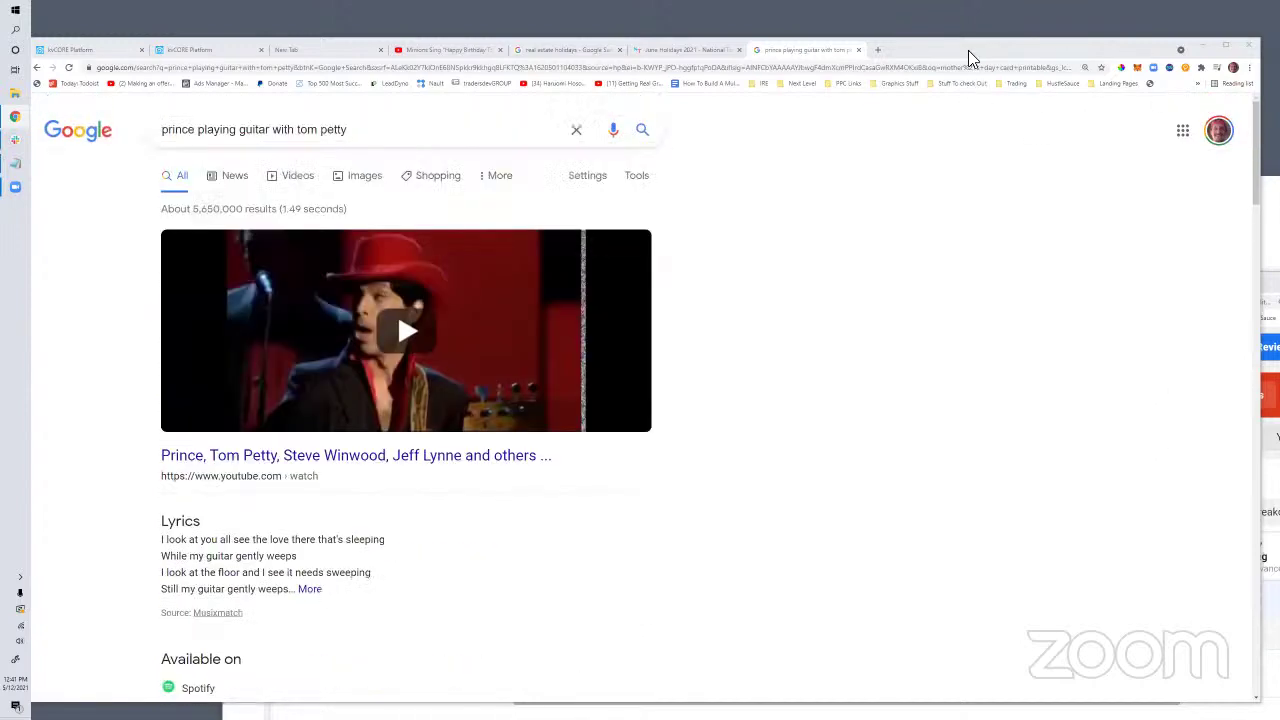
# Reposition the browser window, return to National Today's June holidays list and highlight Prince's Birthday under June 7.
pyautogui.moveTo(960, 49); pyautogui.dragTo(984, 75)
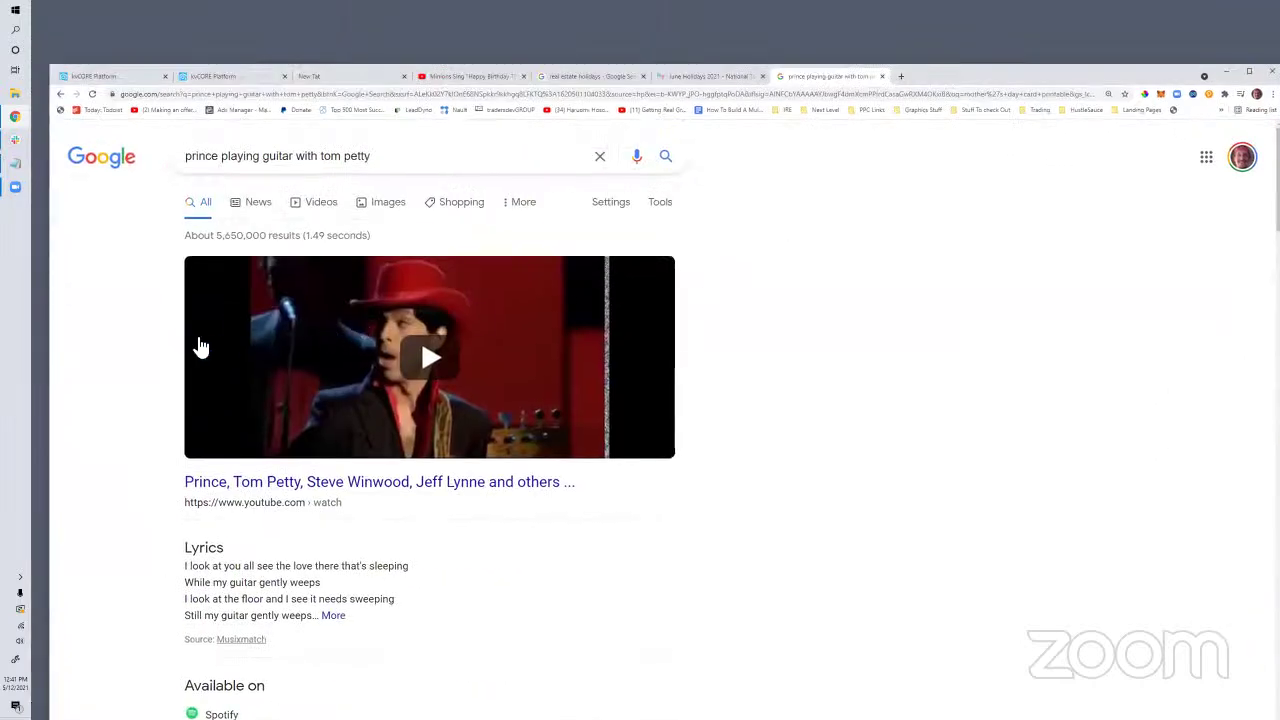
pyautogui.click(688, 76)
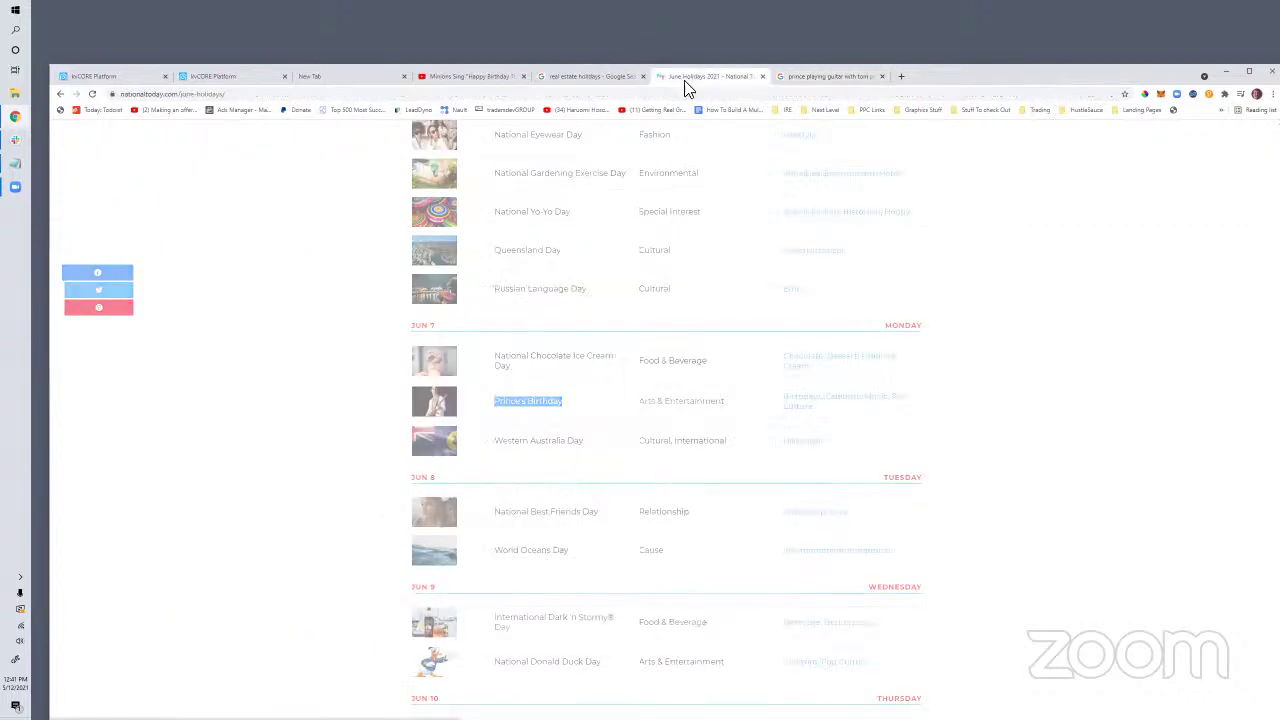
pyautogui.click(780, 190)
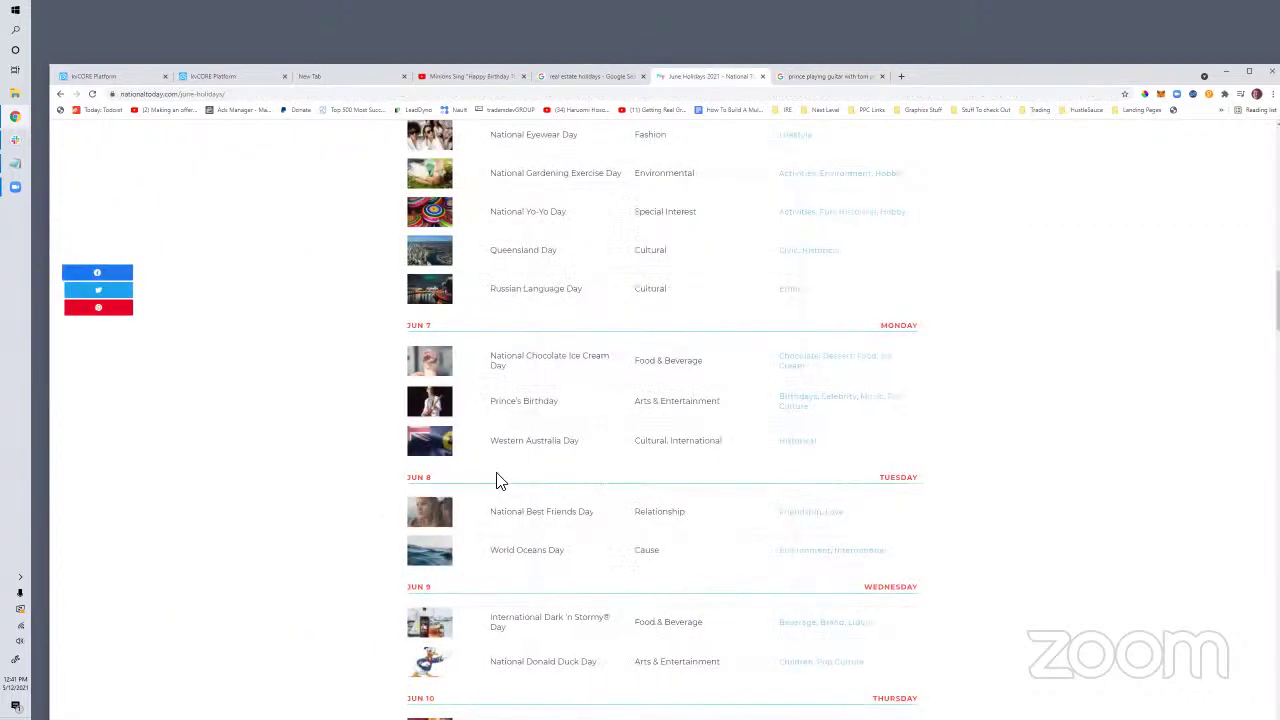
pyautogui.moveTo(558, 402); pyautogui.dragTo(491, 414)
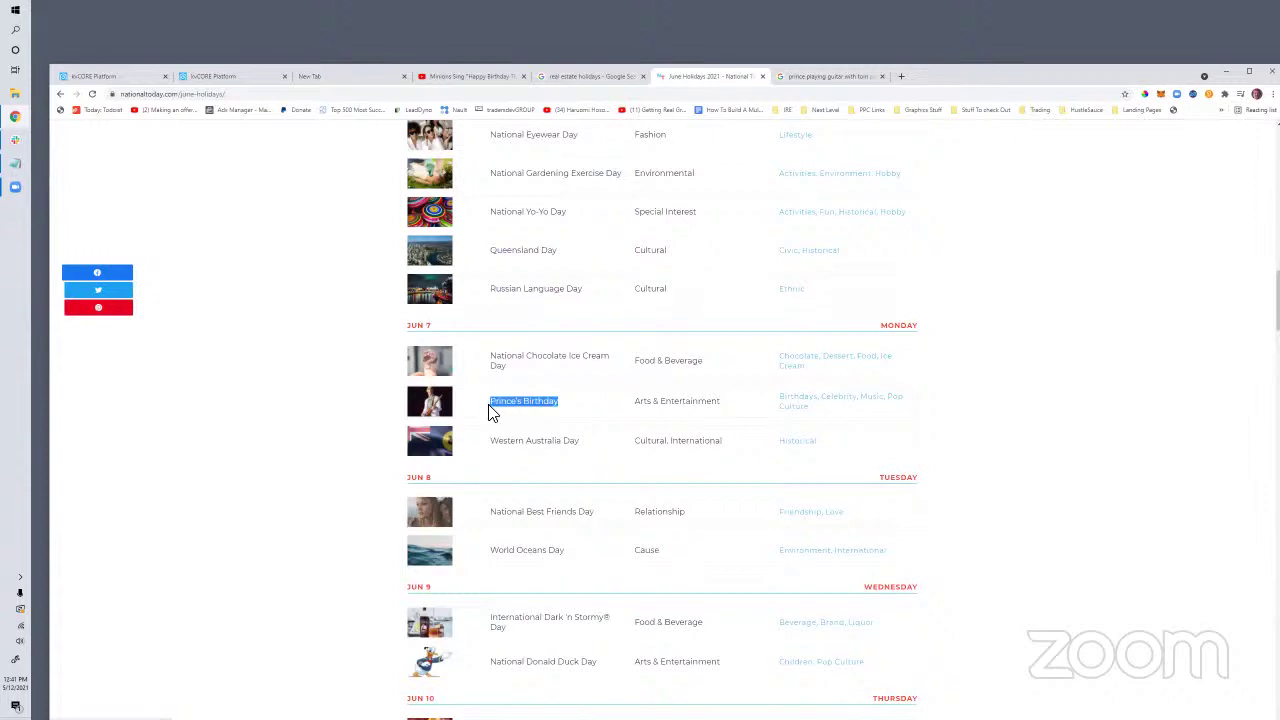